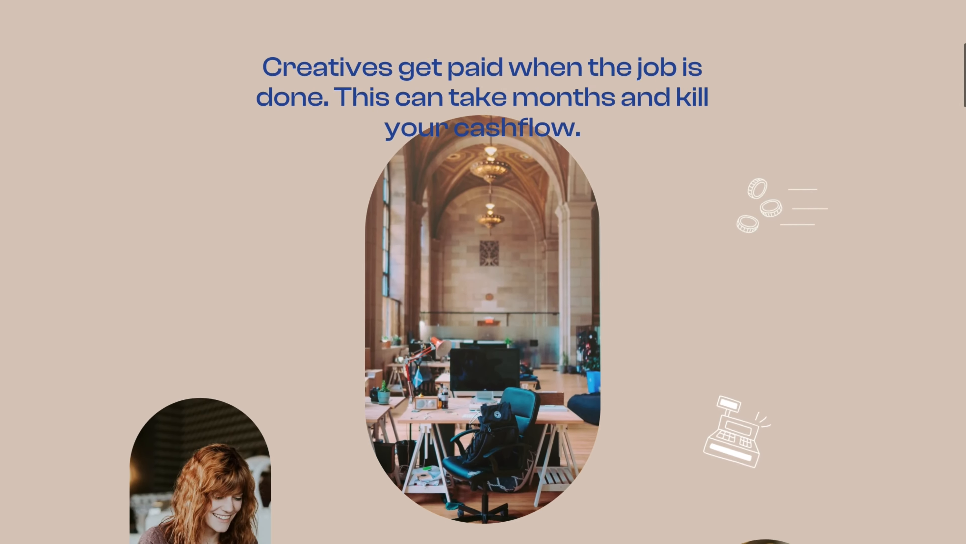
Review the finished page from the cashflow section down through the "Creatives of all kind" heading and its stacked cards.
{"action": "scroll", "coordinate": [483, 272], "scroll_direction": "down", "scroll_amount": 8}
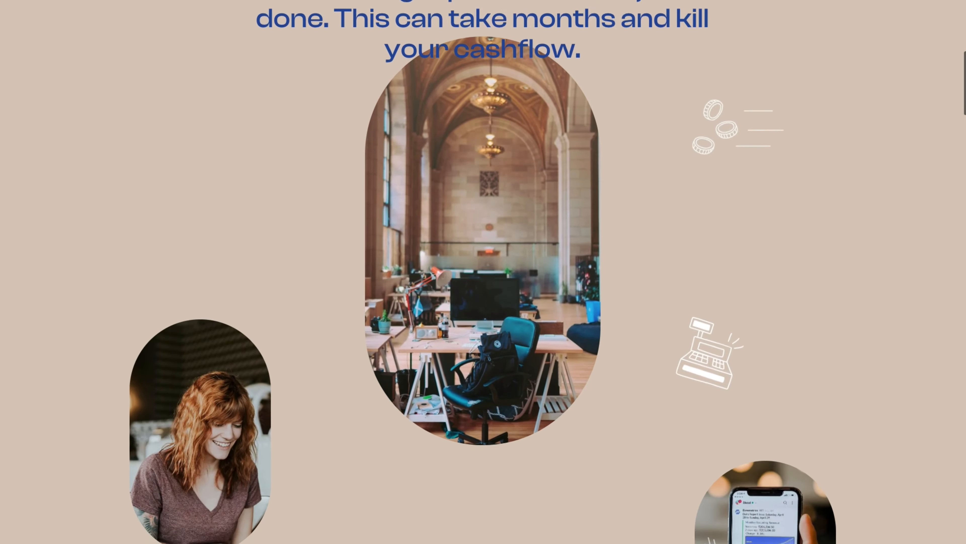
{"action": "scroll", "coordinate": [483, 272], "scroll_direction": "down", "scroll_amount": 8}
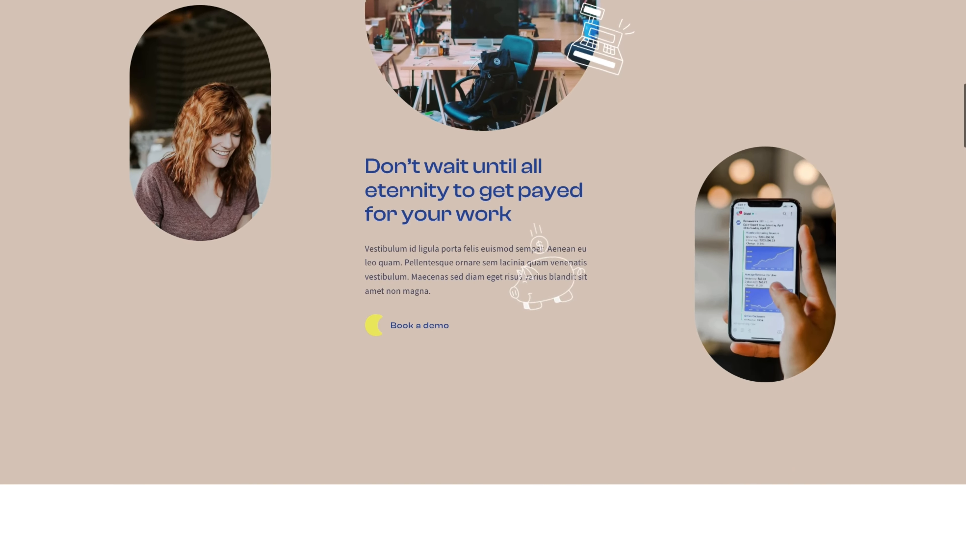
{"action": "scroll", "coordinate": [484, 271], "scroll_direction": "down", "scroll_amount": 8}
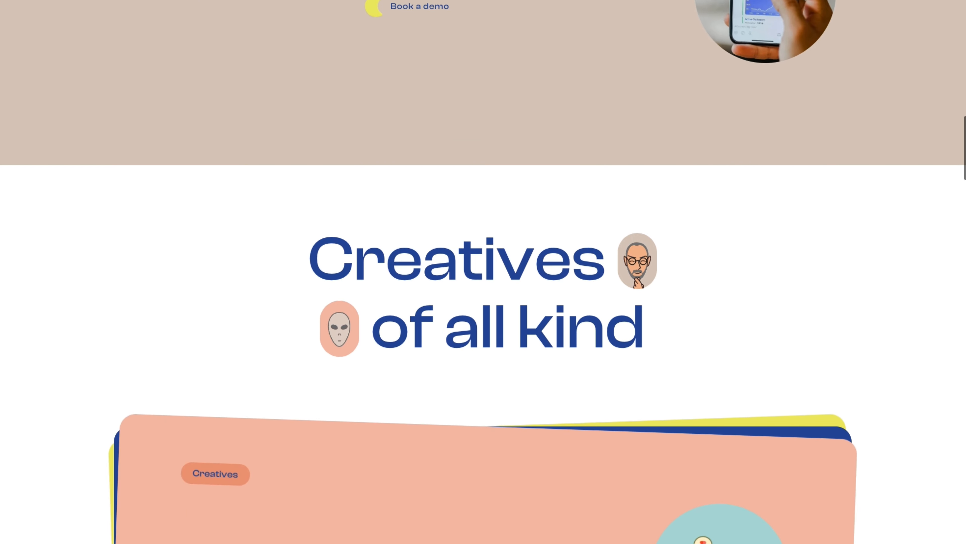
{"action": "scroll", "coordinate": [484, 271], "scroll_direction": "down", "scroll_amount": 8}
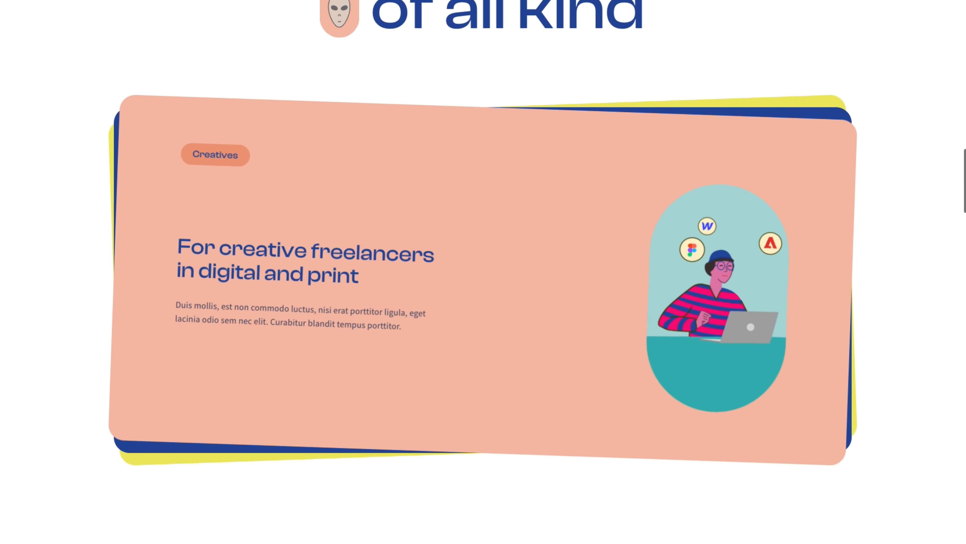
{"action": "scroll", "coordinate": [483, 271], "scroll_direction": "down", "scroll_amount": 8}
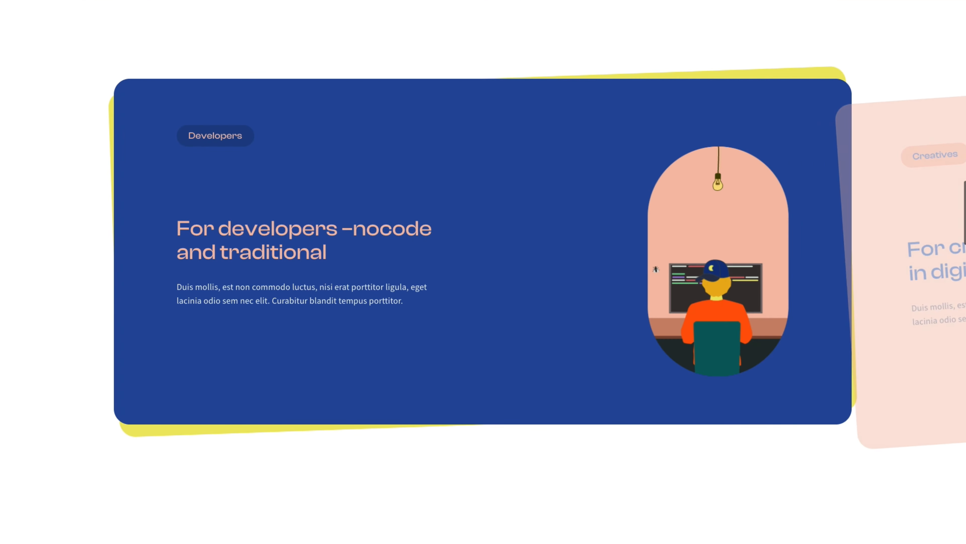
{"action": "scroll", "coordinate": [483, 272], "scroll_direction": "down", "scroll_amount": 4}
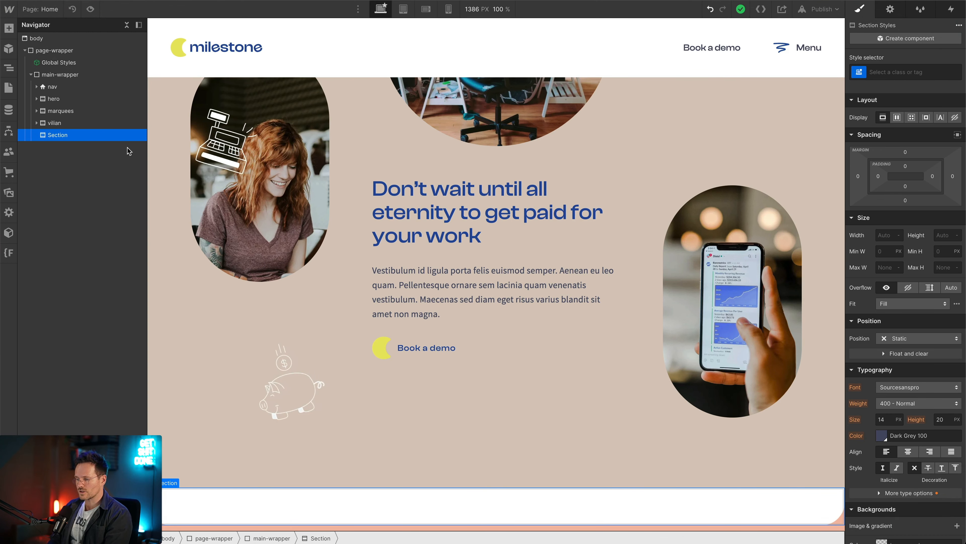
Assign the new class creatives to the empty section below the vilian section.
{"action": "key", "text": "super+e"}
{"action": "key", "text": "Escape"}
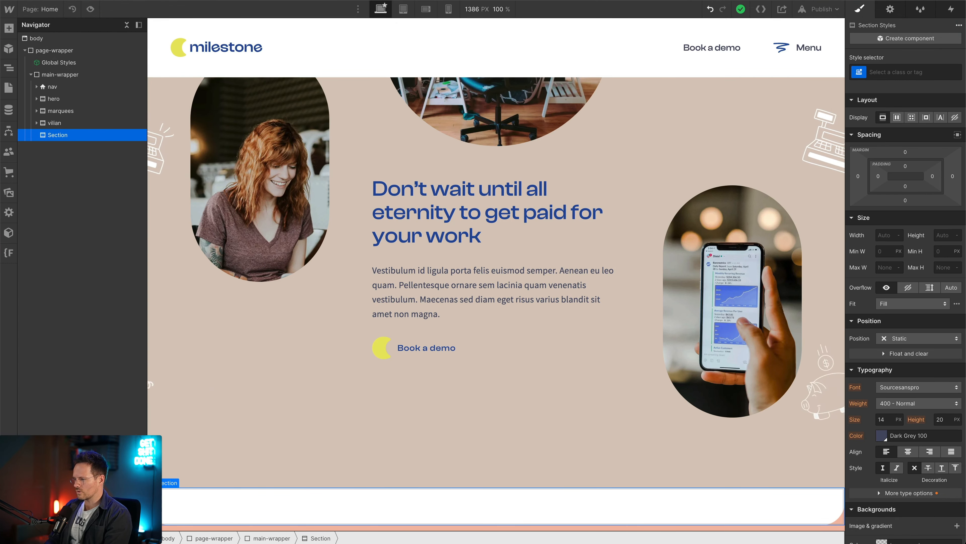
{"action": "key", "text": "super+Return"}
{"action": "type", "text": "creati"}
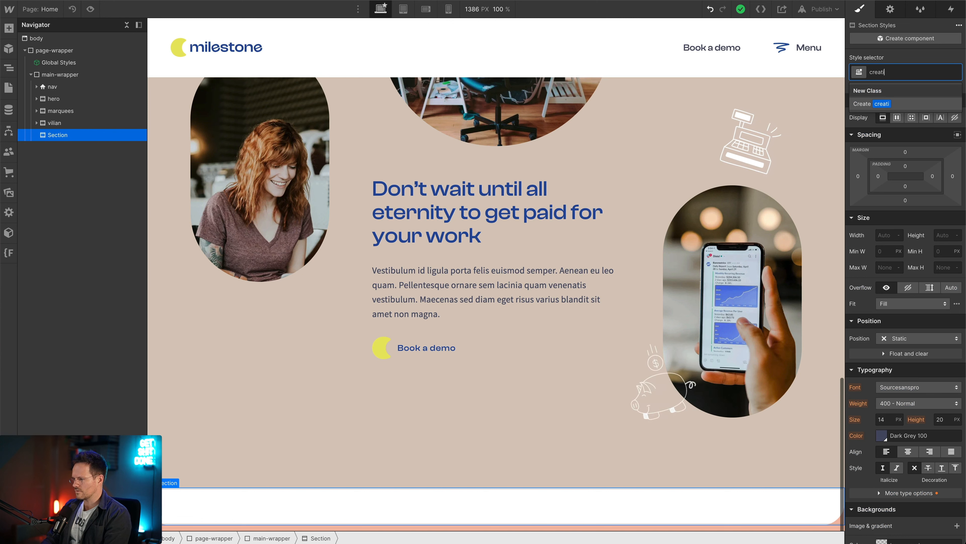
{"action": "type", "text": "ves"}
{"action": "key", "text": "Return"}
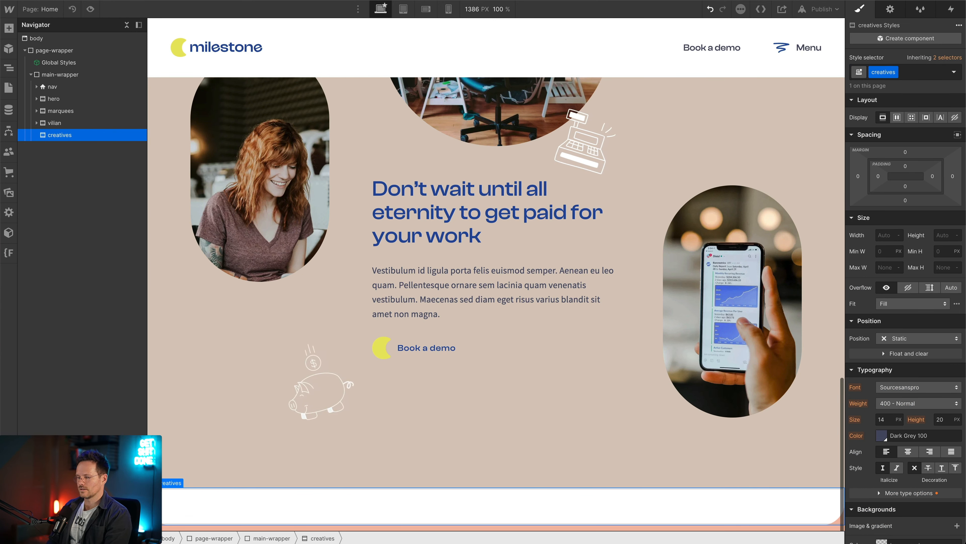
Add a div block inside the creatives section and give it the existing class is-pad-tb-128.
{"action": "key", "text": "super+e"}
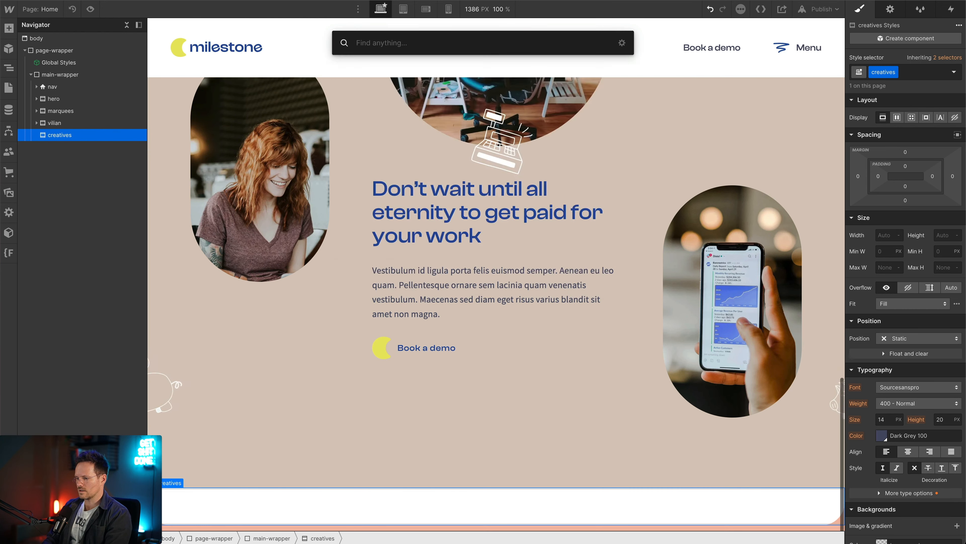
{"action": "type", "text": "div"}
{"action": "key", "text": "Return"}
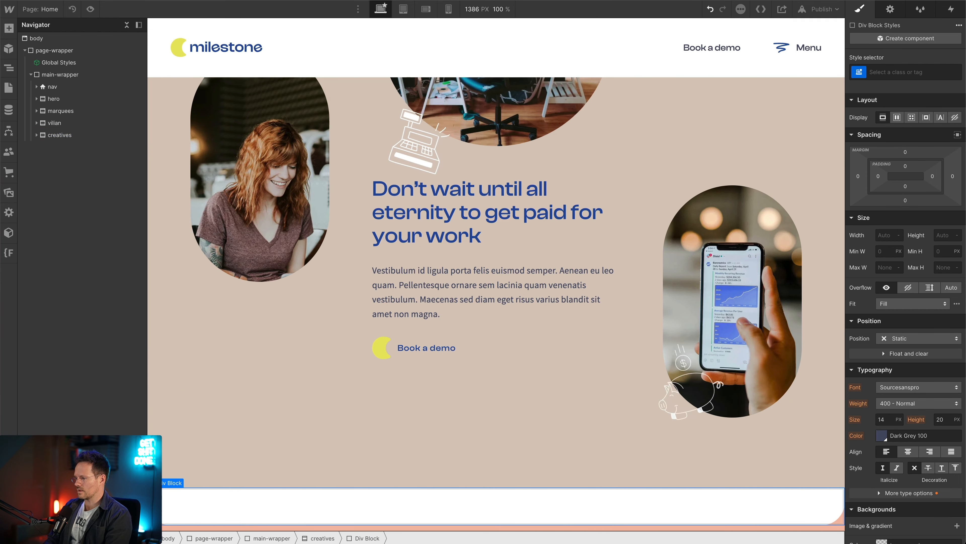
{"action": "key", "text": "super+Return"}
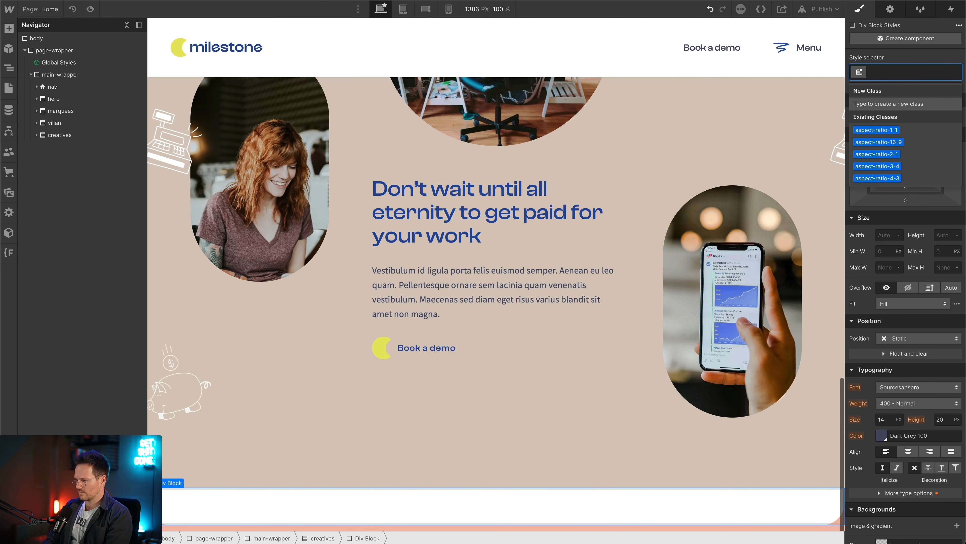
{"action": "type", "text": "is-pad-"}
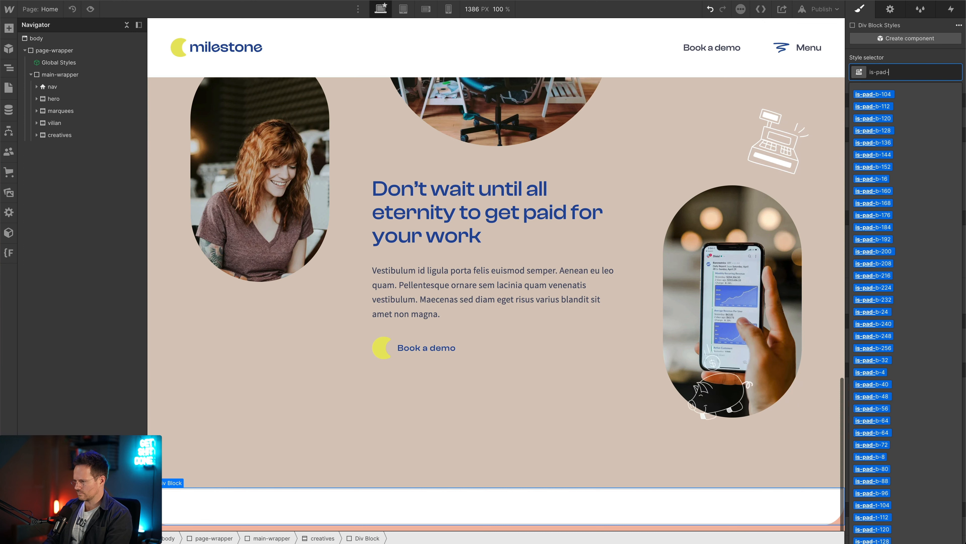
{"action": "type", "text": "tb"}
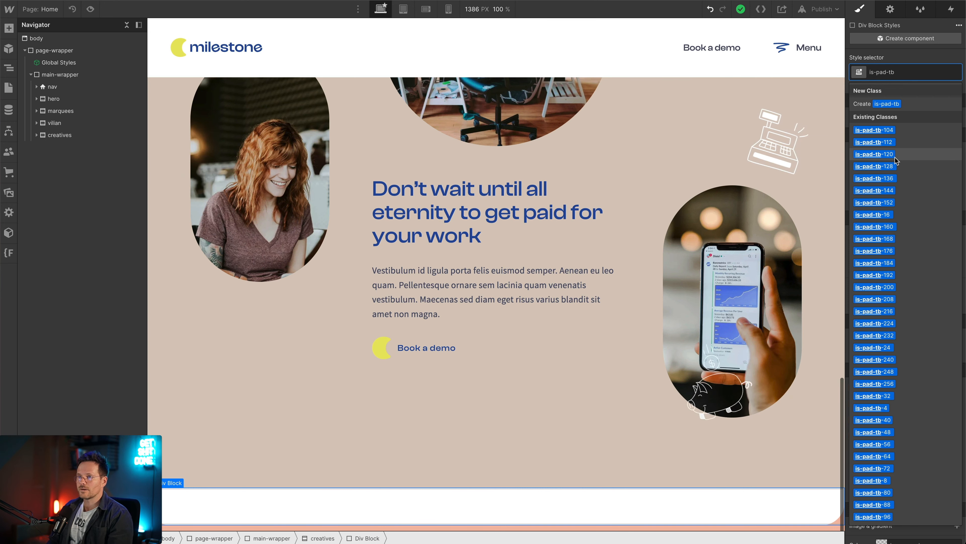
{"action": "left_click", "coordinate": [900, 173]}
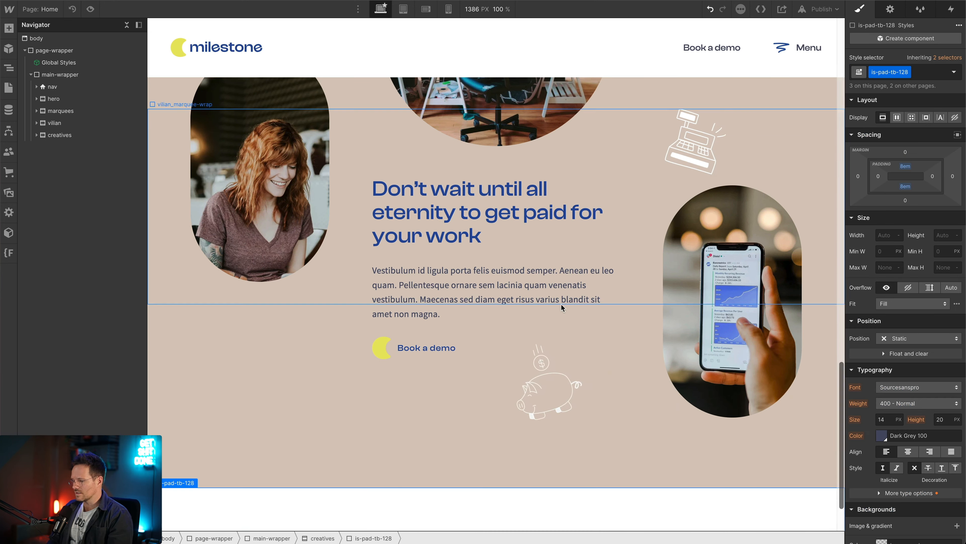
Add a container inside the is-pad-tb-128 div and give it the existing class container-col-12.
{"action": "left_click", "coordinate": [37, 135]}
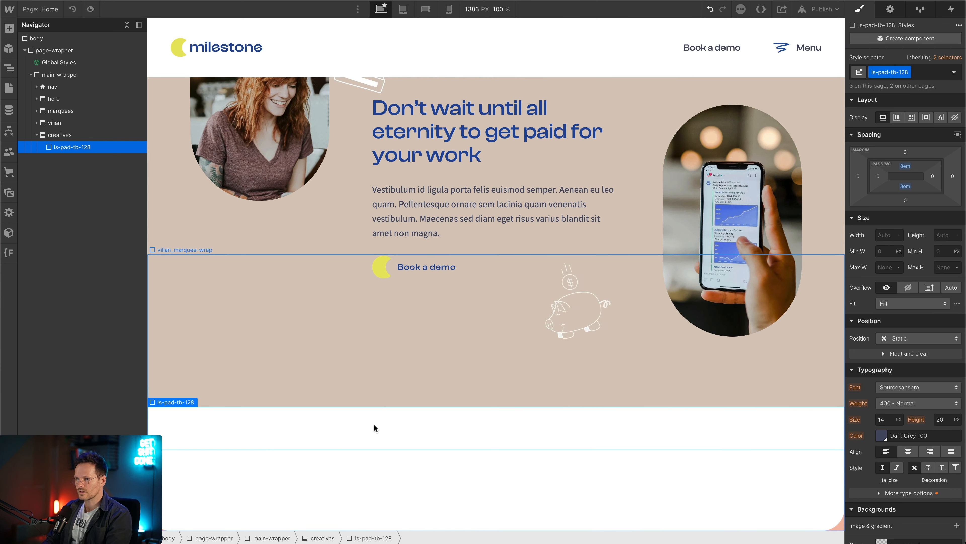
{"action": "key", "text": "super+e"}
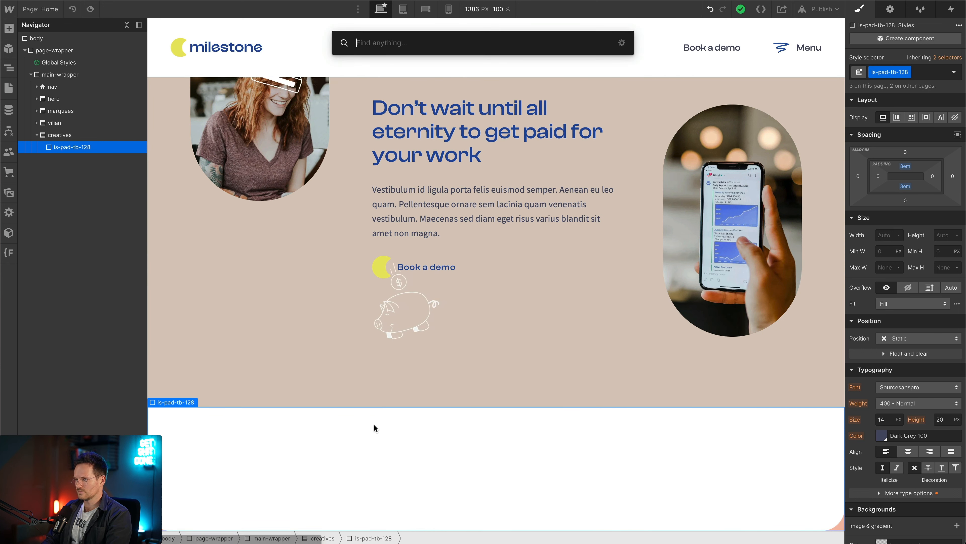
{"action": "type", "text": "cont"}
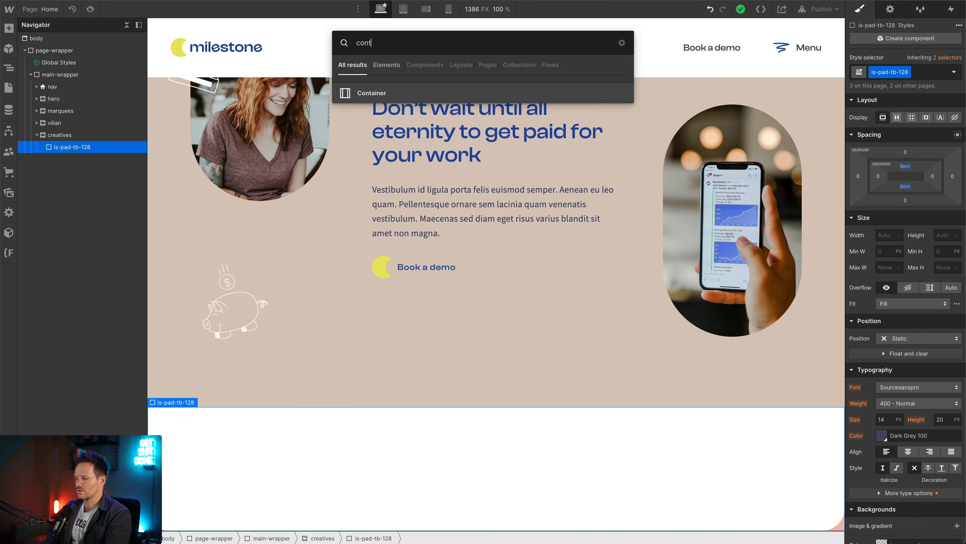
{"action": "key", "text": "Return"}
{"action": "key", "text": "super+Return"}
{"action": "type", "text": "container"}
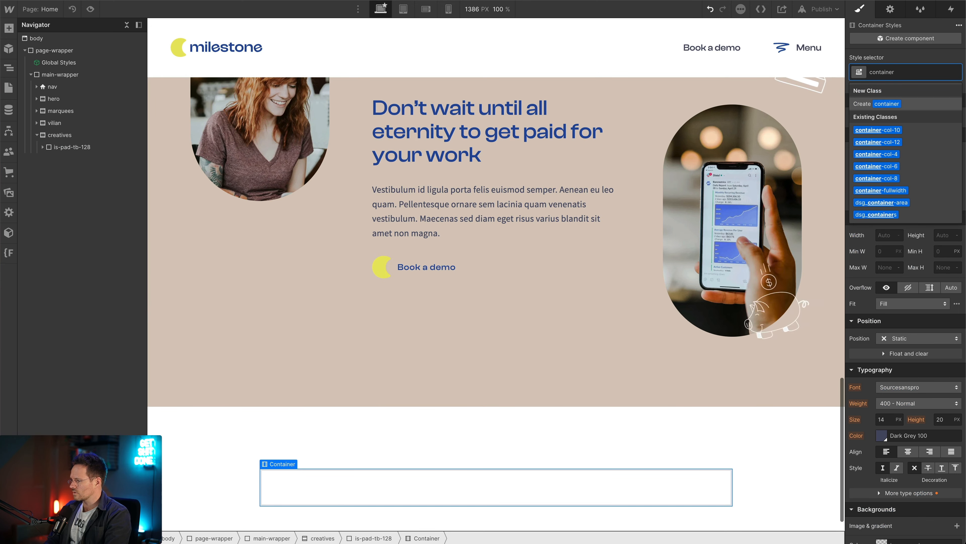
{"action": "key", "text": "Down"}
{"action": "key", "text": "Down"}
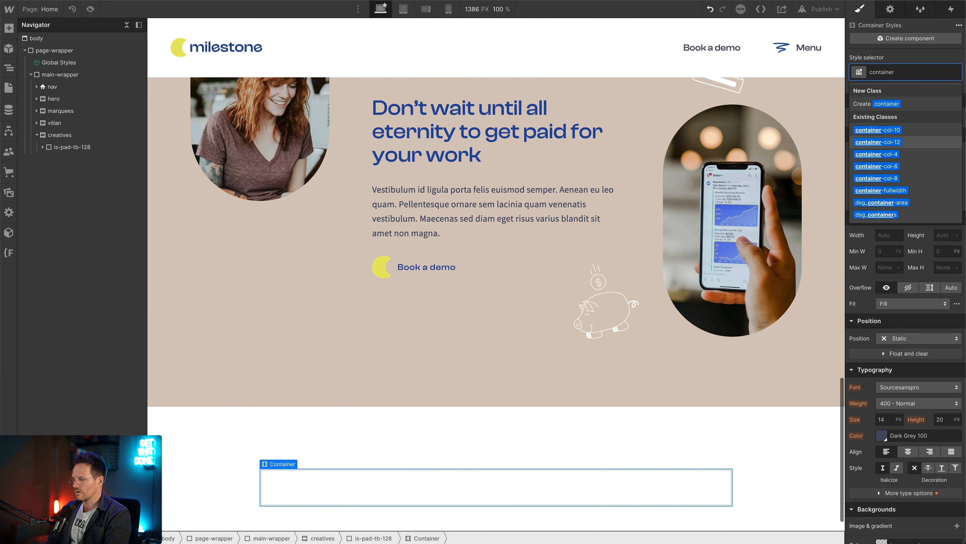
{"action": "key", "text": "Return"}
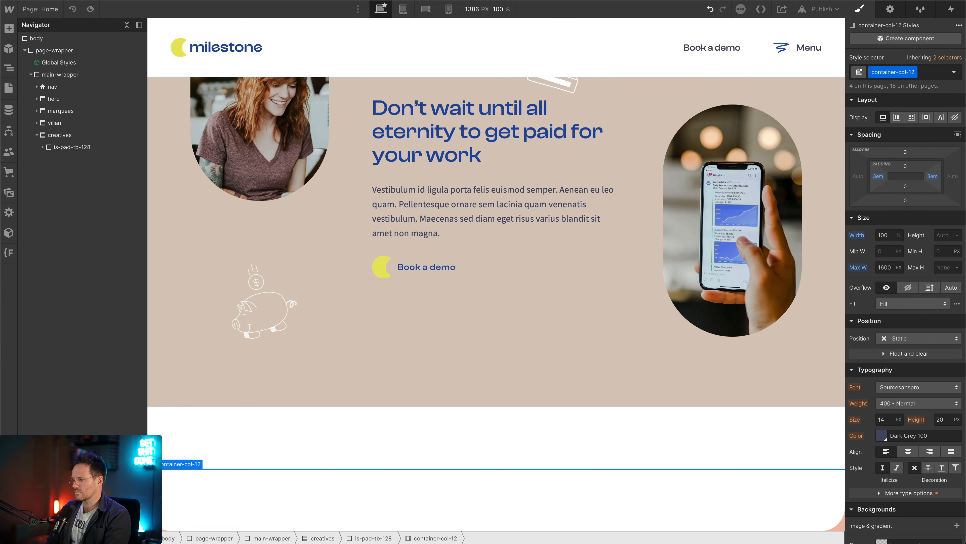
Add a div block inside the container-col-12 container and give it the new class creatives_wrap.
{"action": "key", "text": "super+e"}
{"action": "type", "text": "div"}
{"action": "key", "text": "Return"}
{"action": "key", "text": "super+Return"}
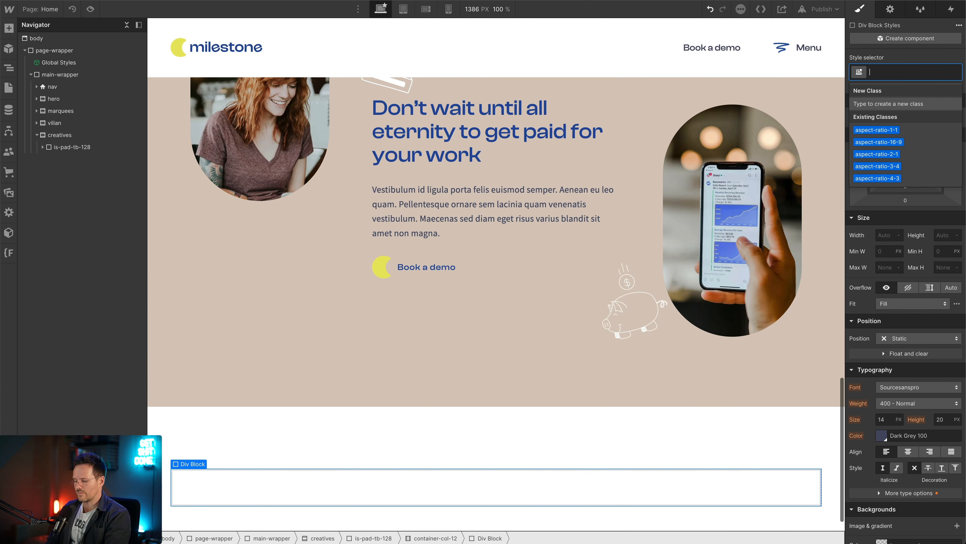
{"action": "type", "text": "creat"}
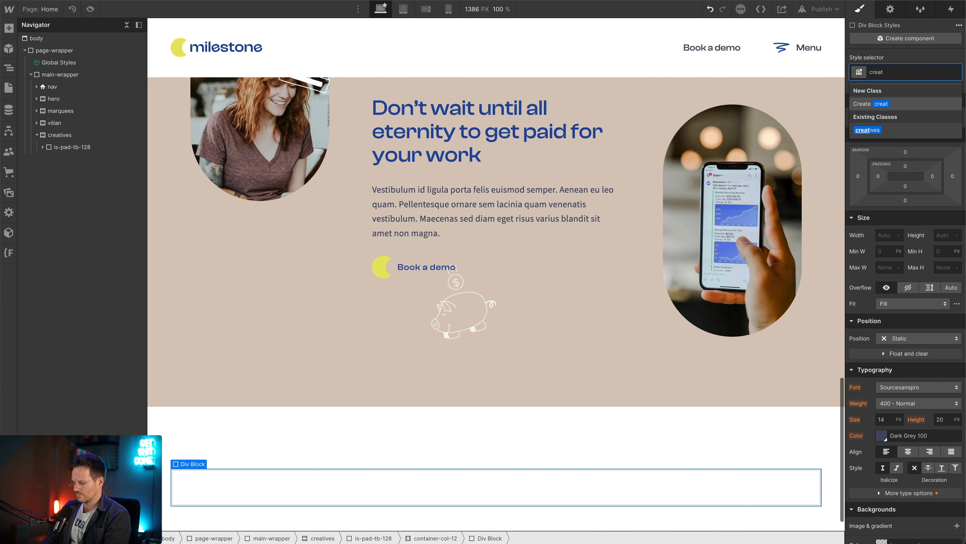
{"action": "type", "text": "ives_w"}
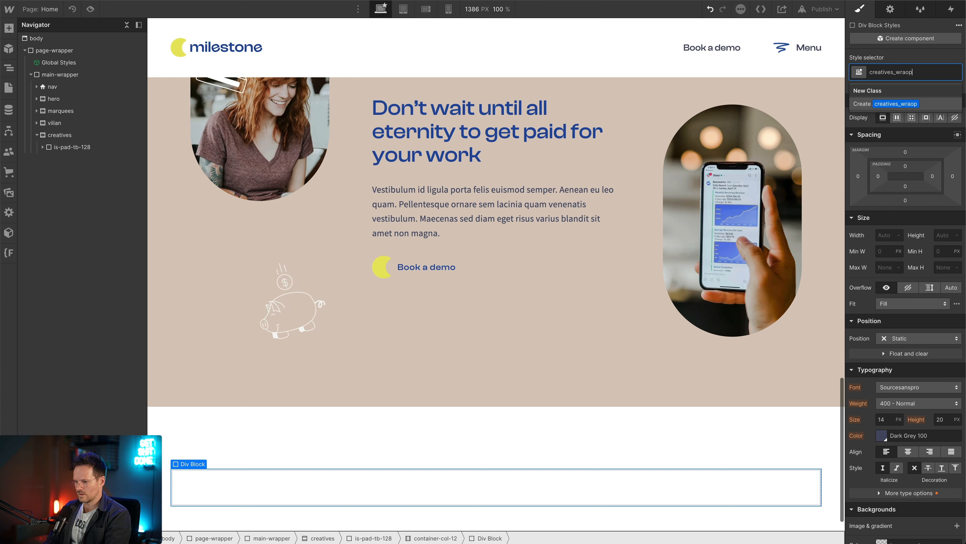
{"action": "type", "text": "rap"}
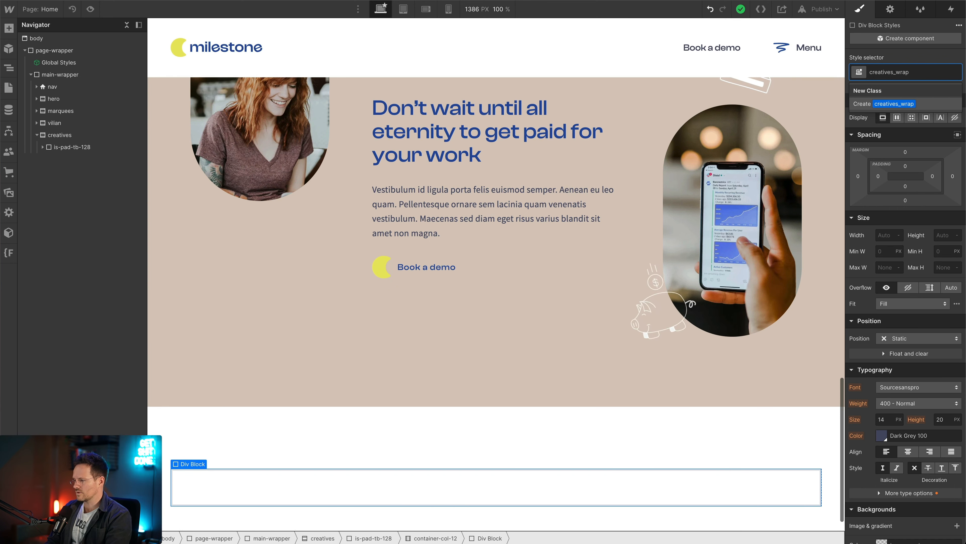
{"action": "key", "text": "Return"}
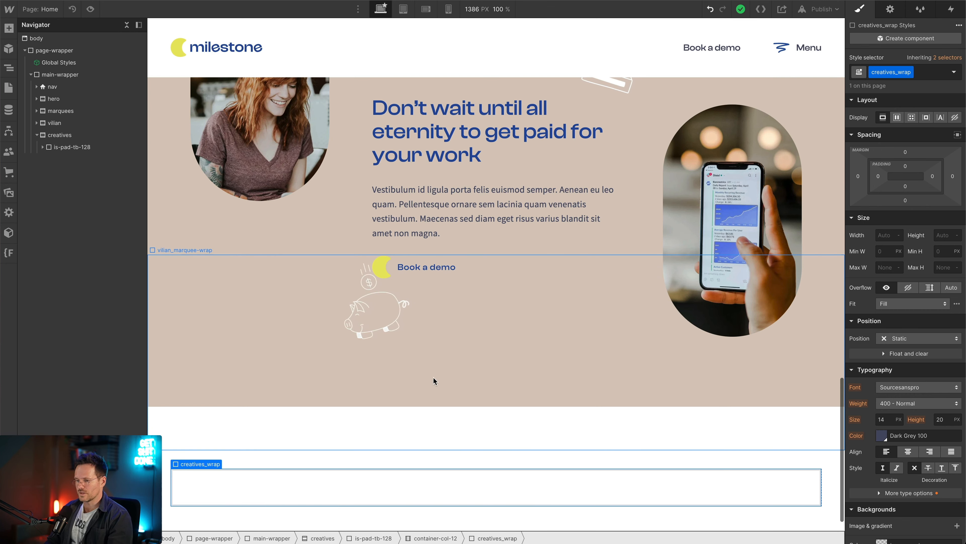
Switch to the Figma design and inspect the "Creatives of all kind" heading's text and the portrait illustration beside it.
{"action": "left_click", "coordinate": [243, 0]}
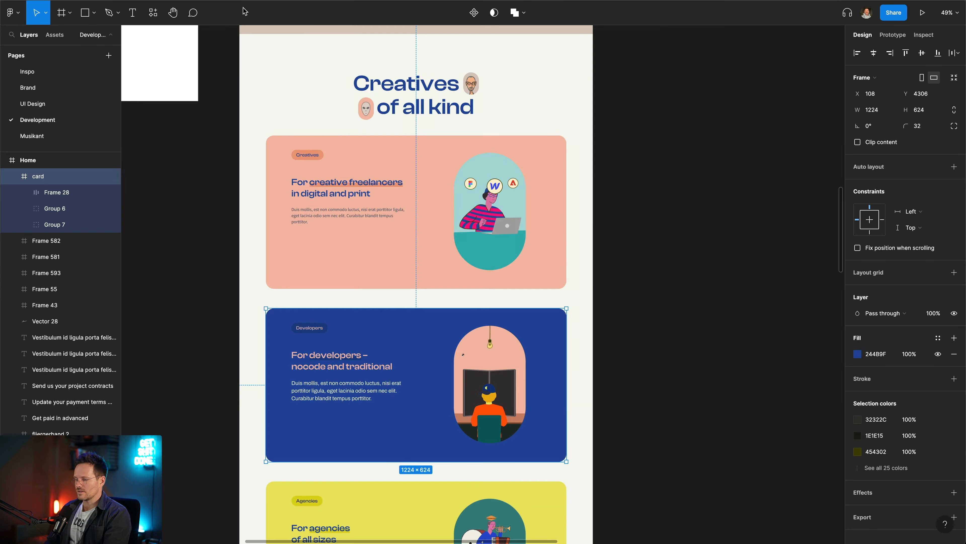
{"action": "scroll", "coordinate": [377, 104], "scroll_direction": "up", "scroll_amount": 6}
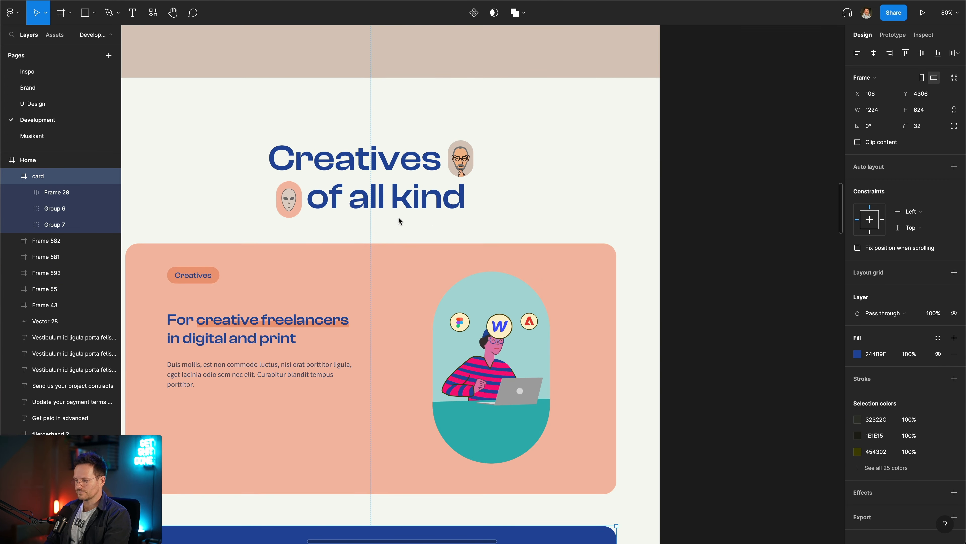
{"action": "left_click", "coordinate": [323, 164]}
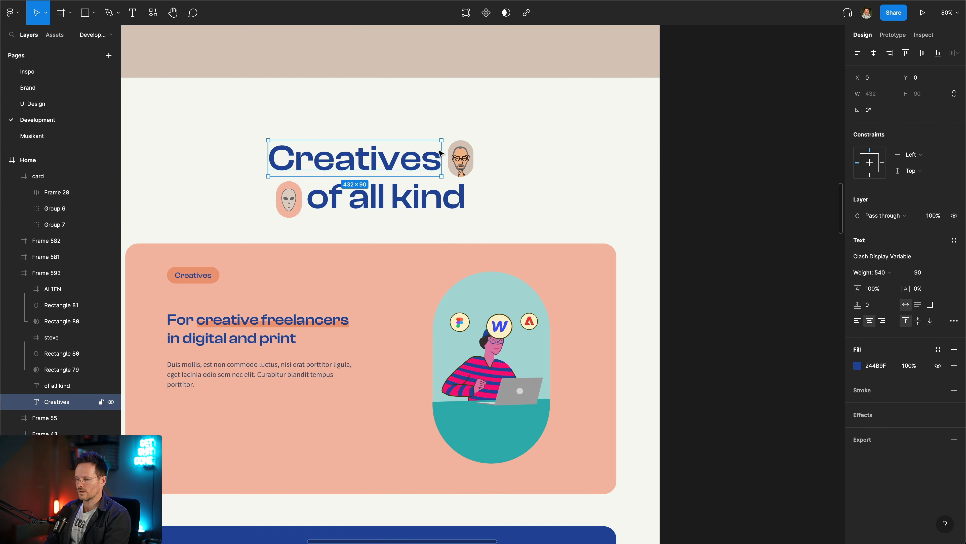
{"action": "left_click", "coordinate": [472, 148]}
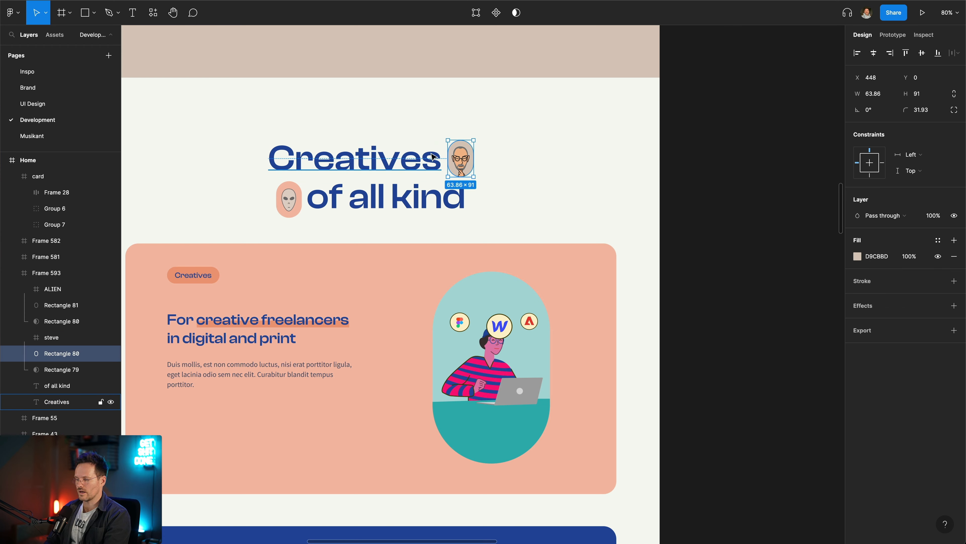
{"action": "scroll", "coordinate": [432, 156], "scroll_direction": "up", "scroll_amount": 5}
{"action": "scroll", "coordinate": [428, 214], "scroll_direction": "down", "scroll_amount": 4}
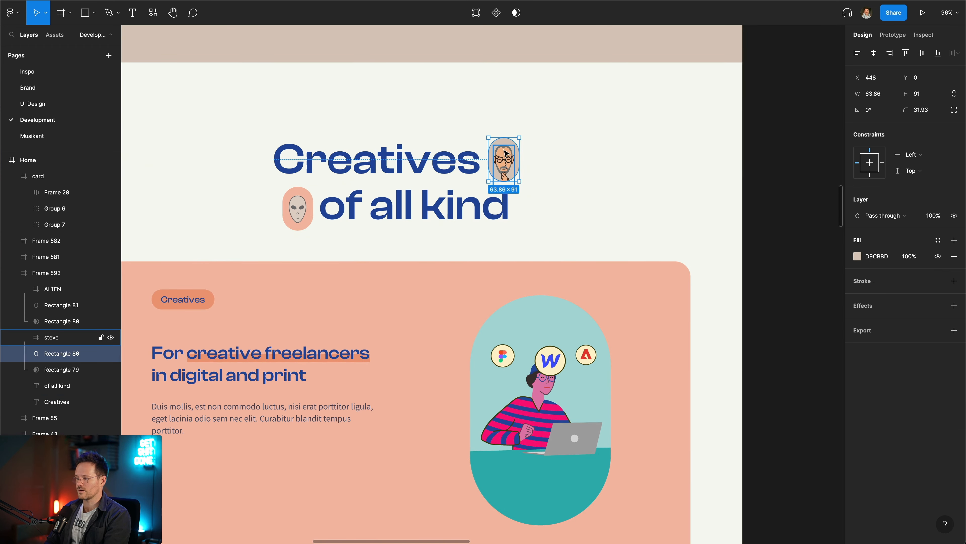
Switch back to Webflow and add a div block with the new class illus_title-wrap inside creatives_wrap.
{"action": "left_click", "coordinate": [199, 1]}
{"action": "left_click", "coordinate": [266, 491]}
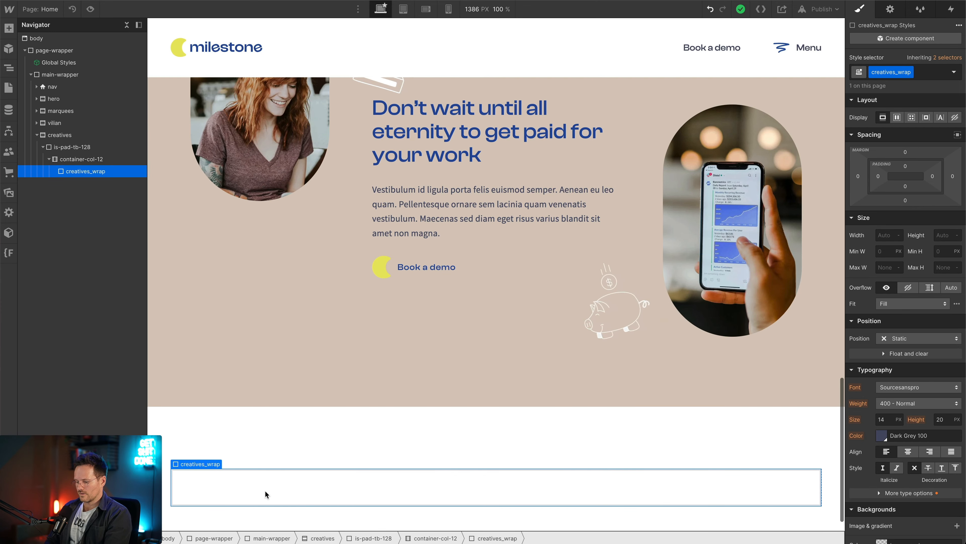
{"action": "key", "text": "super+e"}
{"action": "type", "text": "div"}
{"action": "key", "text": "Return"}
{"action": "key", "text": "super+Return"}
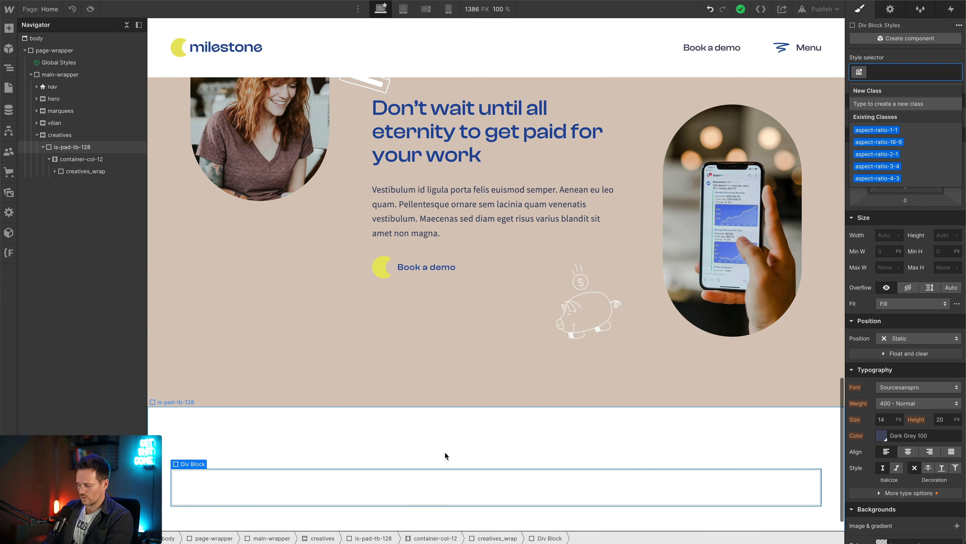
{"action": "type", "text": "illus_title-wrap"}
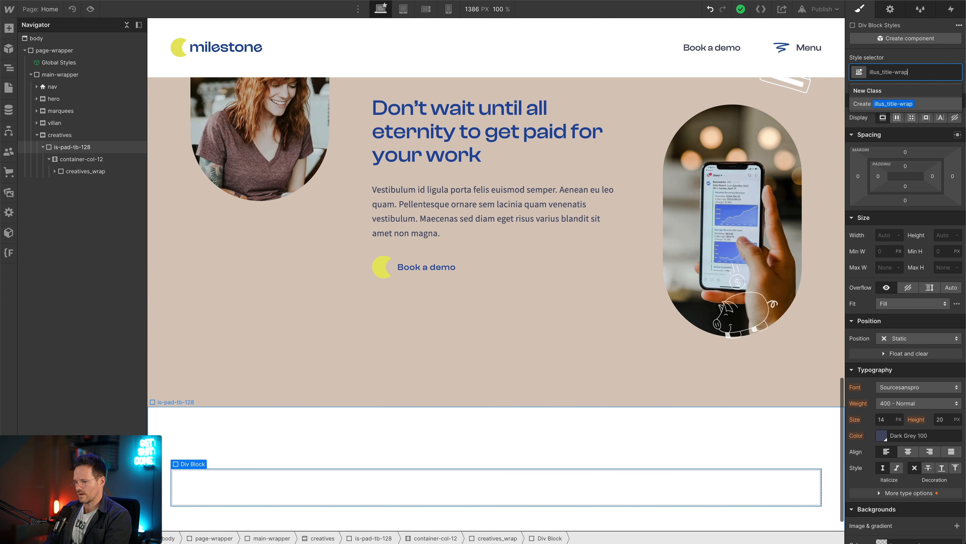
{"action": "key", "text": "Return"}
{"action": "scroll", "coordinate": [503, 378], "scroll_direction": "down", "scroll_amount": 1}
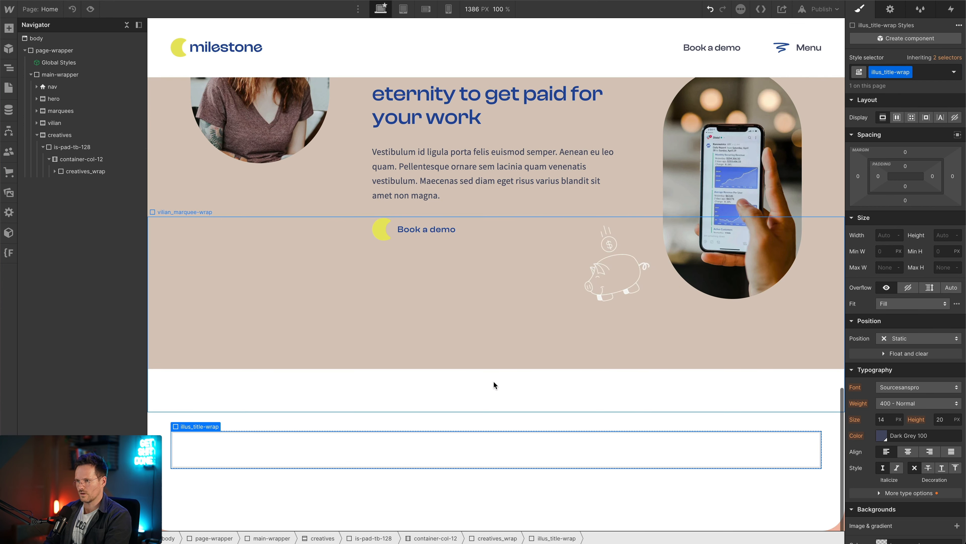
Add a div block inside illus_title-wrap.
{"action": "key", "text": "super+e"}
{"action": "type", "text": "div"}
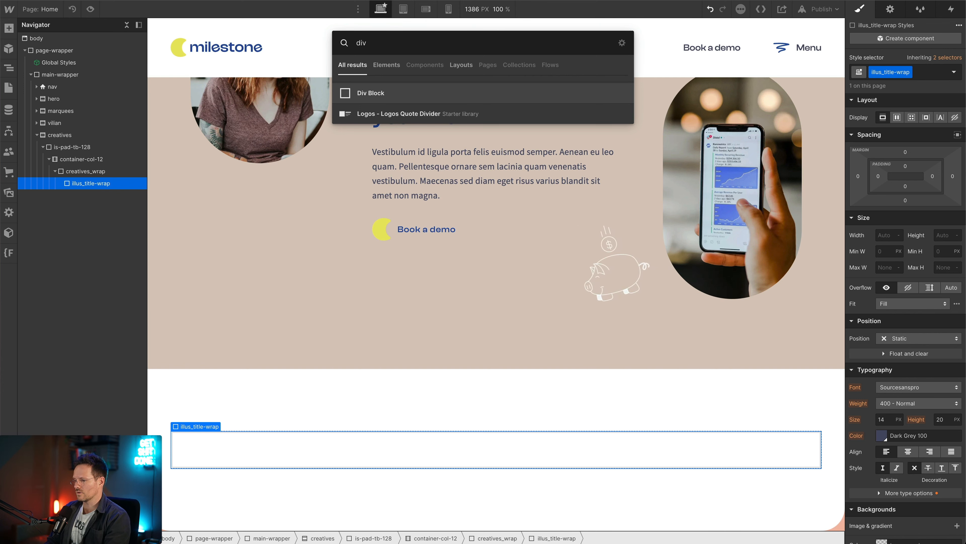
{"action": "key", "text": "Return"}
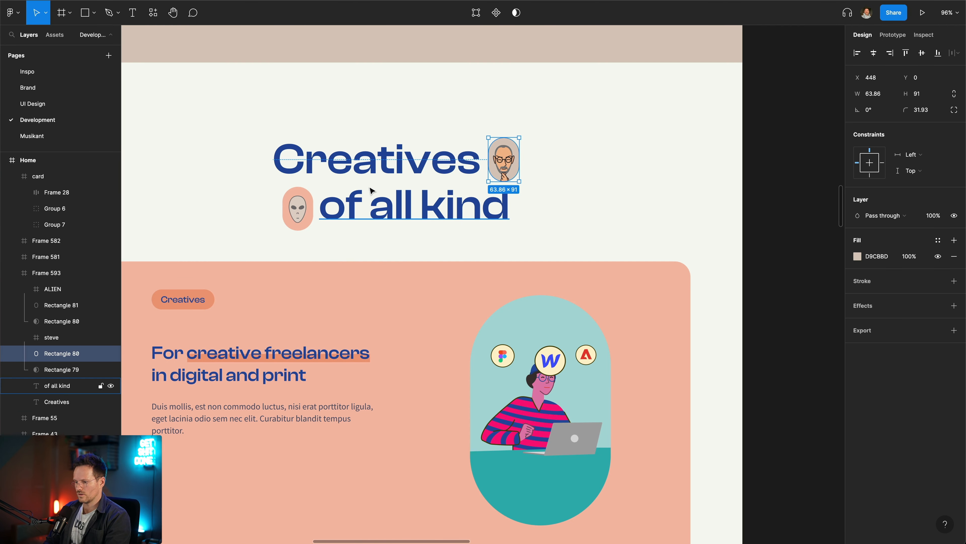
Switch to the Figma design, examine the "Creatives" heading line with its portrait illustration, and return to Webflow.
{"action": "left_click", "coordinate": [419, 160]}
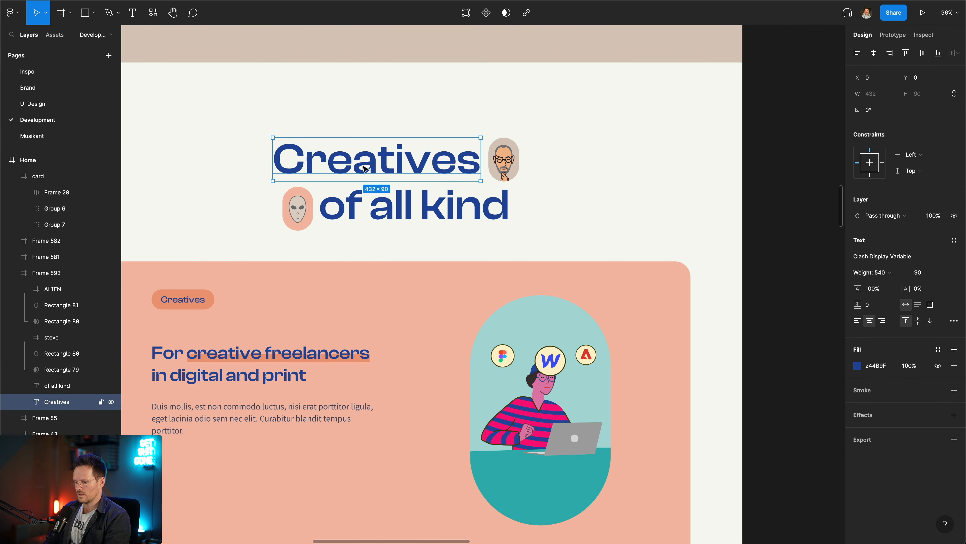
{"action": "left_click_drag", "start_coordinate": [565, 144], "coordinate": [228, 160]}
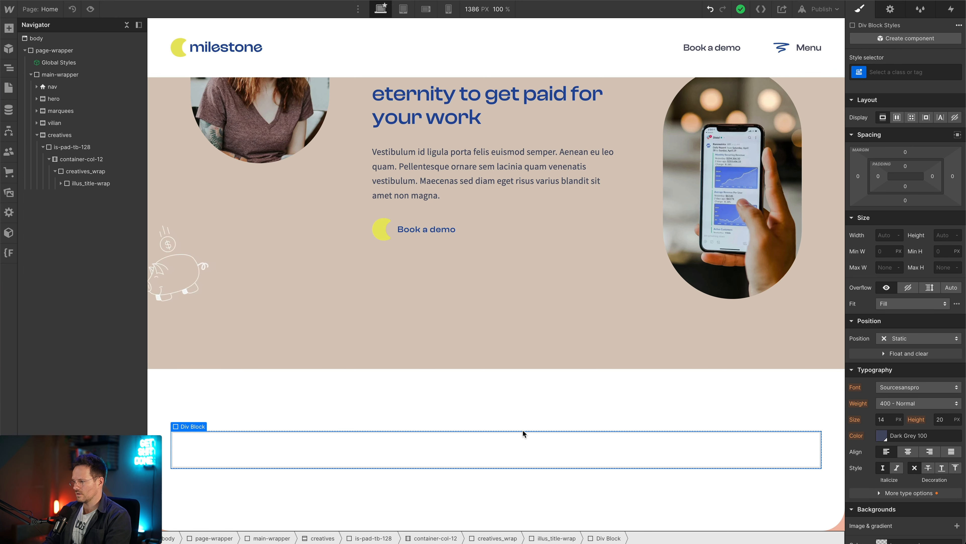
{"action": "key", "text": "super+k"}
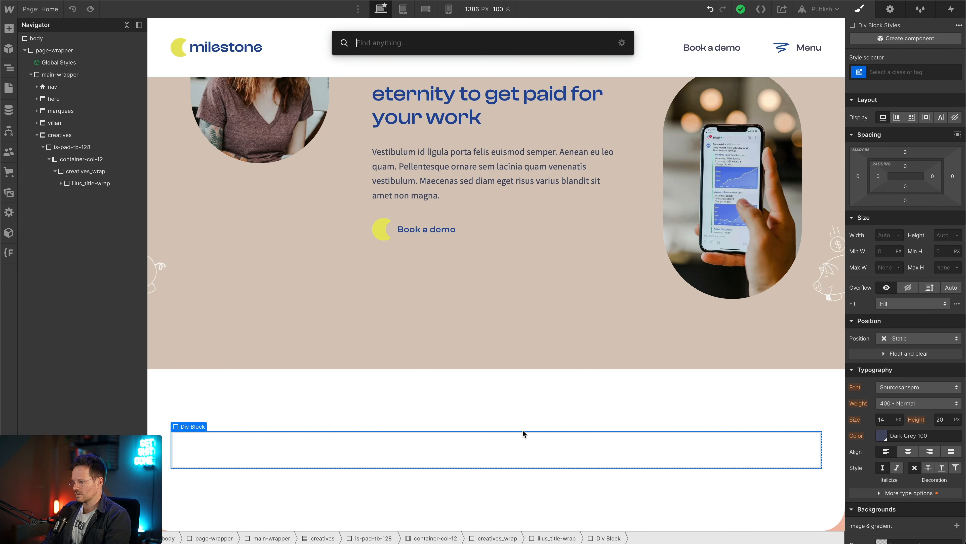
{"action": "key", "text": "Escape"}
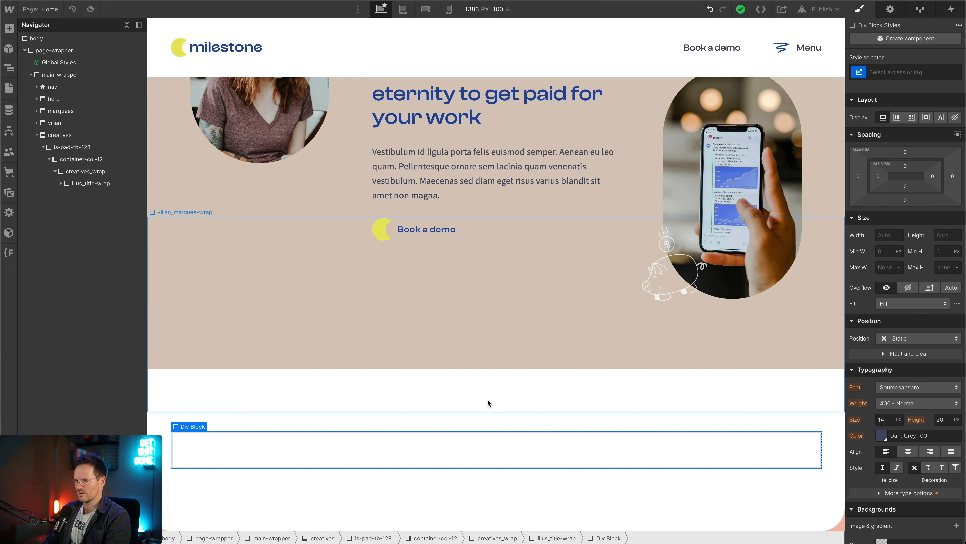
Give the div block inside illus_title-wrap the new class heading-row and set its display to flex.
{"action": "left_click", "coordinate": [907, 70]}
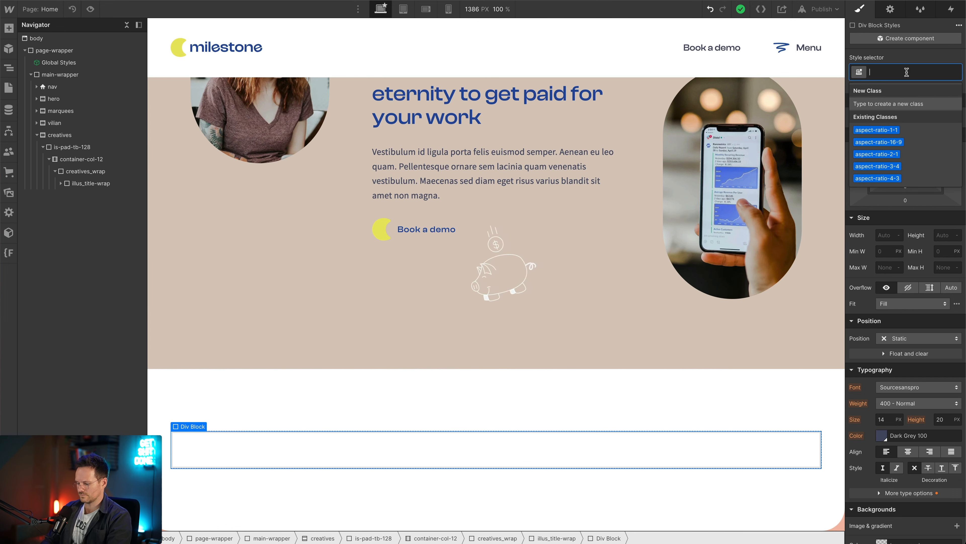
{"action": "type", "text": "heading-w"}
{"action": "key", "text": "BackSpace"}
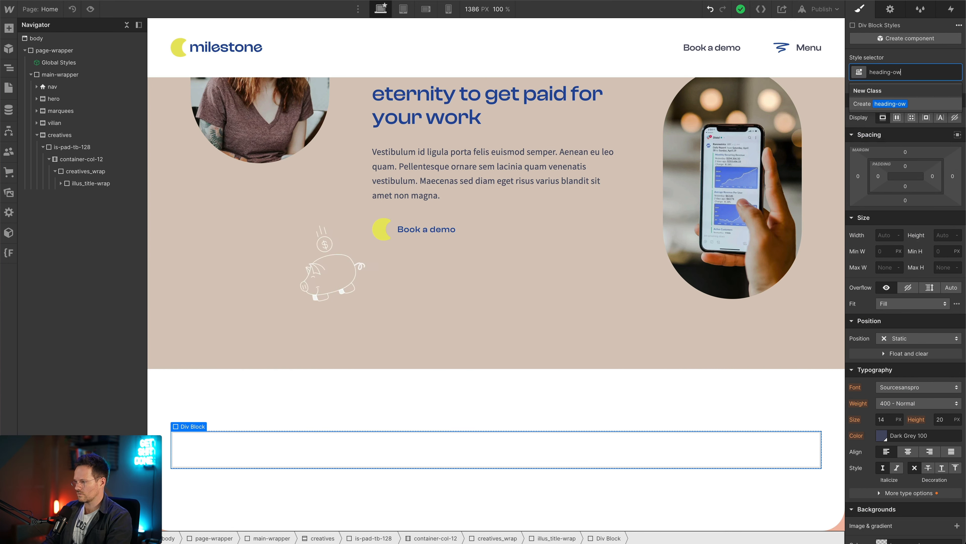
{"action": "type", "text": "row"}
{"action": "key", "text": "Return"}
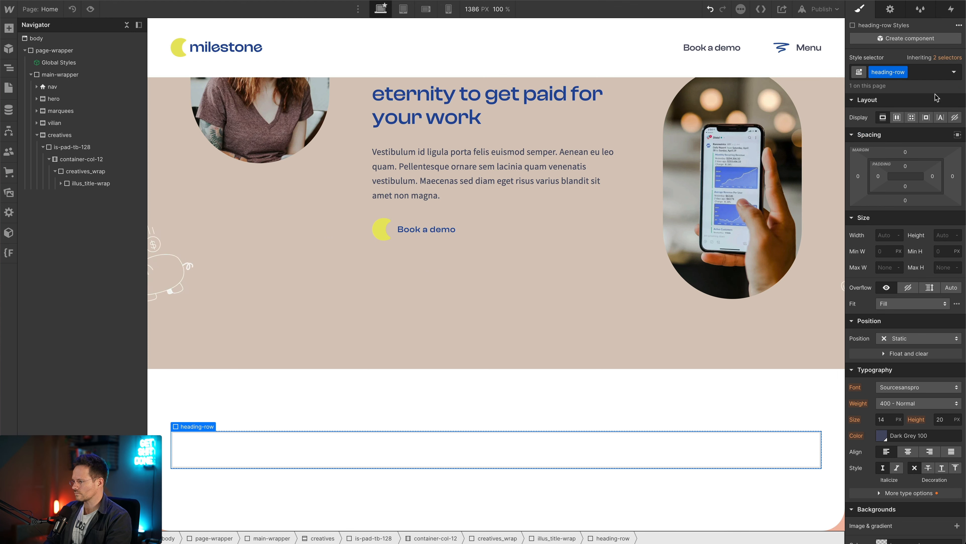
{"action": "left_click", "coordinate": [897, 118]}
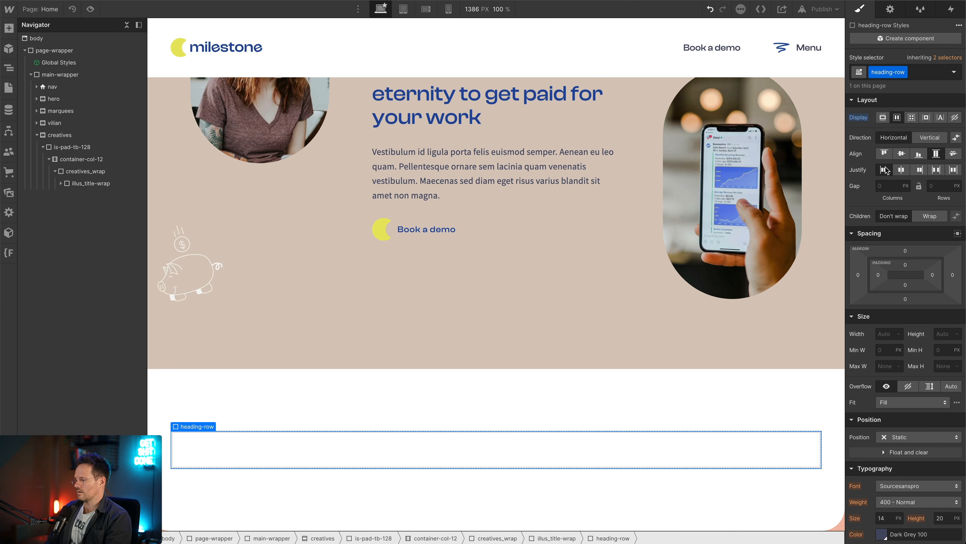
Add a heading inside heading-row and set its type to H2.
{"action": "left_click", "coordinate": [367, 453]}
{"action": "key", "text": "ctrl+k"}
{"action": "type", "text": "head"}
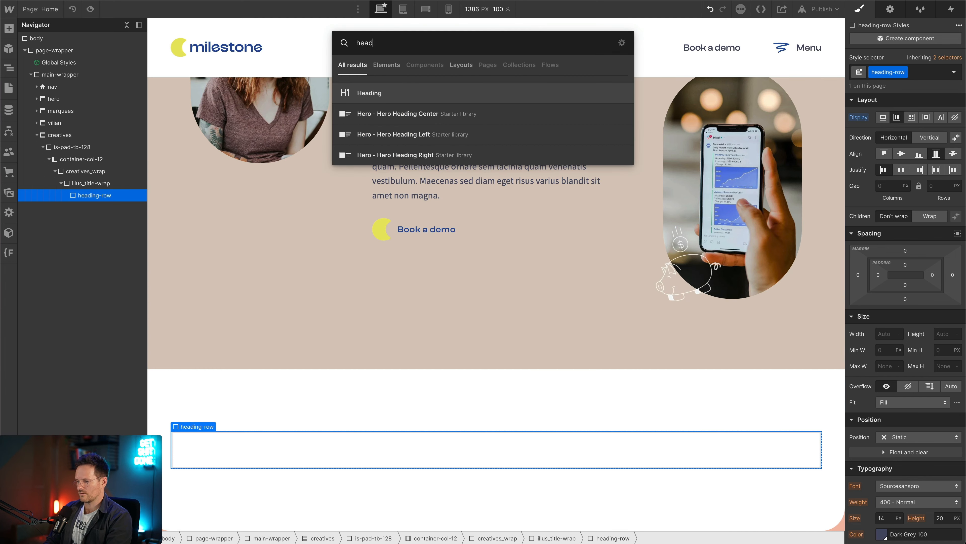
{"action": "key", "text": "Return"}
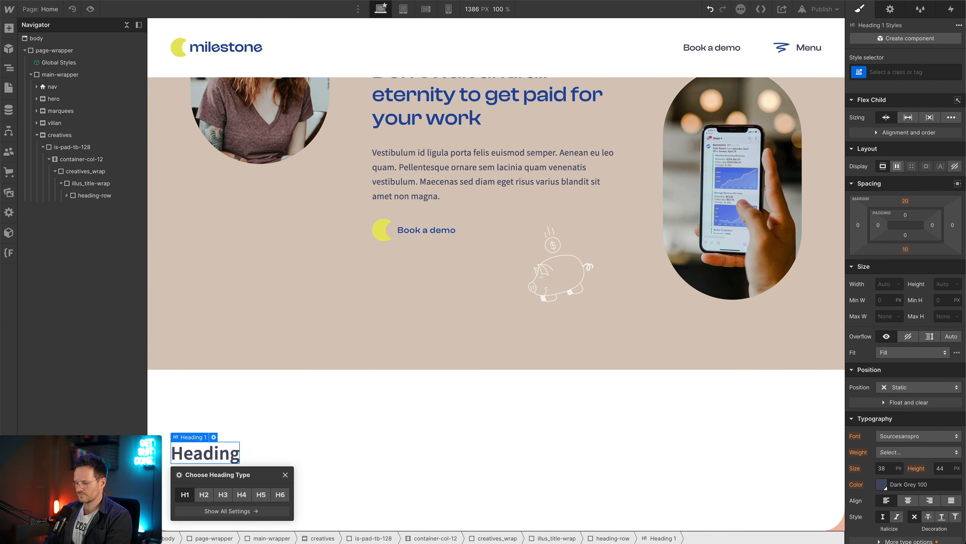
{"action": "left_click", "coordinate": [200, 495]}
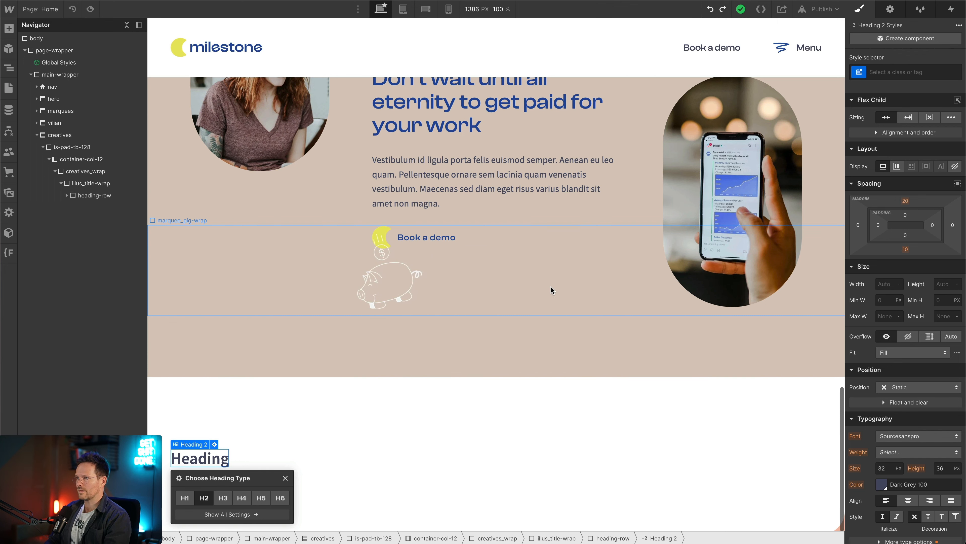
Apply the existing class is-h2 to the heading in heading-row.
{"action": "key", "text": "ctrl+Return"}
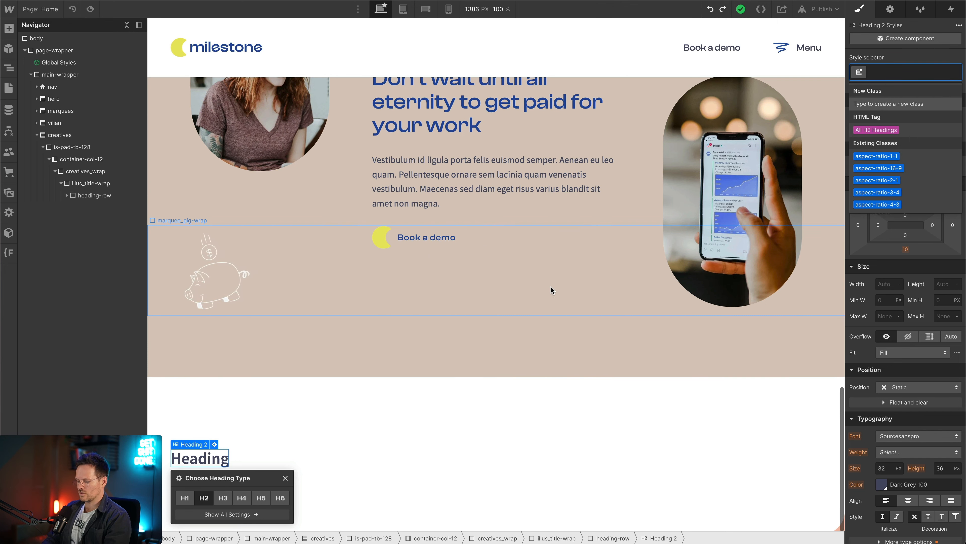
{"action": "type", "text": "h2"}
{"action": "key", "text": "Down"}
{"action": "key", "text": "Down"}
{"action": "key", "text": "Return"}
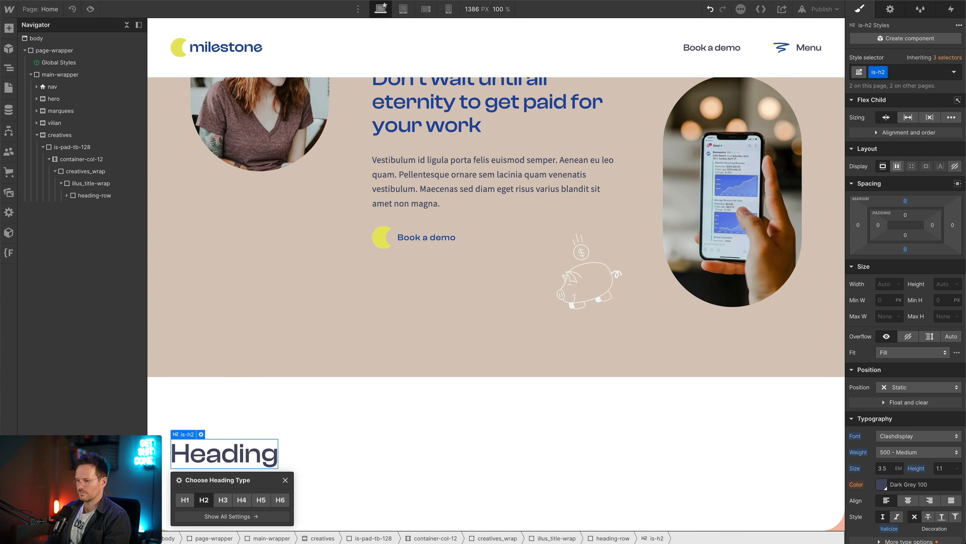
Switch to the Figma design to compare the size of the "Creatives" heading, and return to Webflow.
{"action": "left_click", "coordinate": [231, 1]}
{"action": "scroll", "coordinate": [327, 161], "scroll_direction": "left", "scroll_amount": 4}
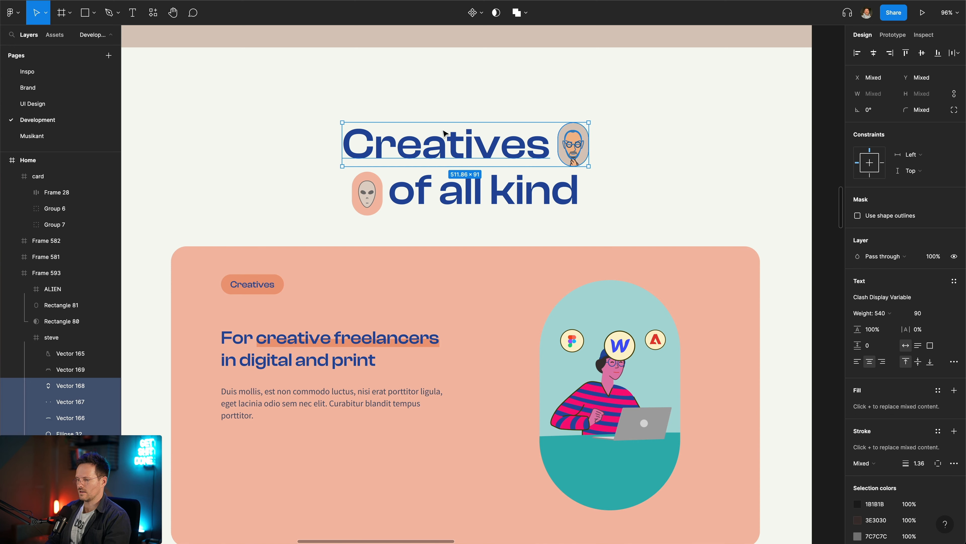
{"action": "left_click", "coordinate": [126, 1]}
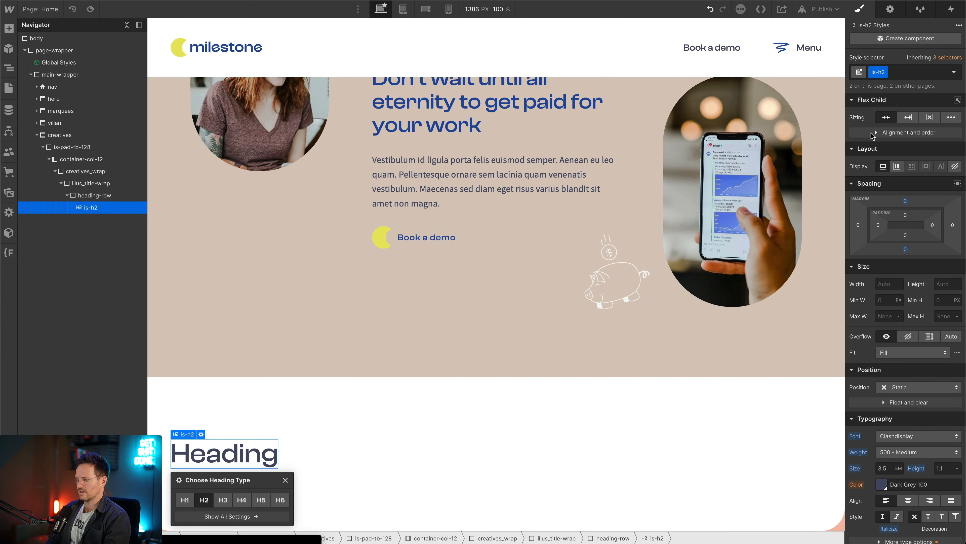
Duplicate the heading's is-h2 class and name the copy illu-title.
{"action": "left_click", "coordinate": [883, 73]}
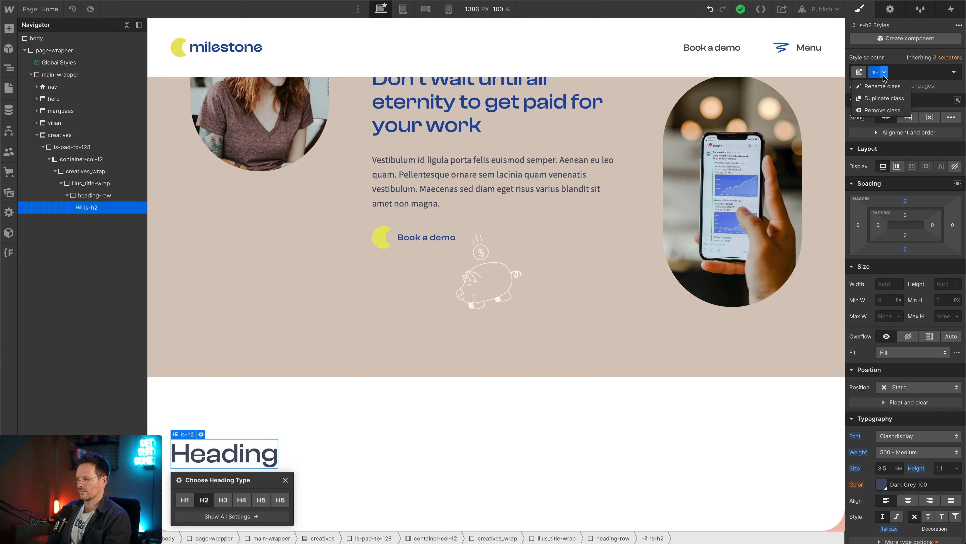
{"action": "left_click", "coordinate": [884, 98]}
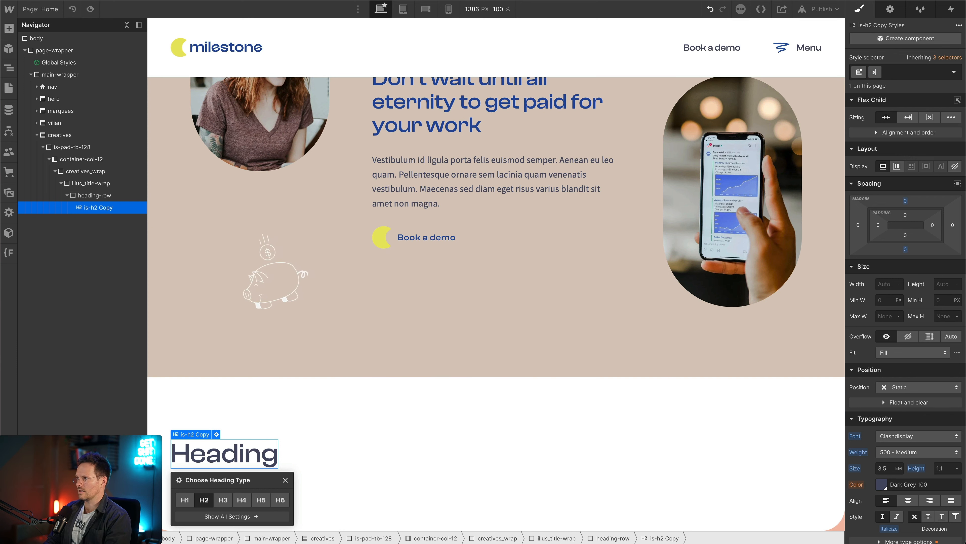
{"action": "type", "text": "ill"}
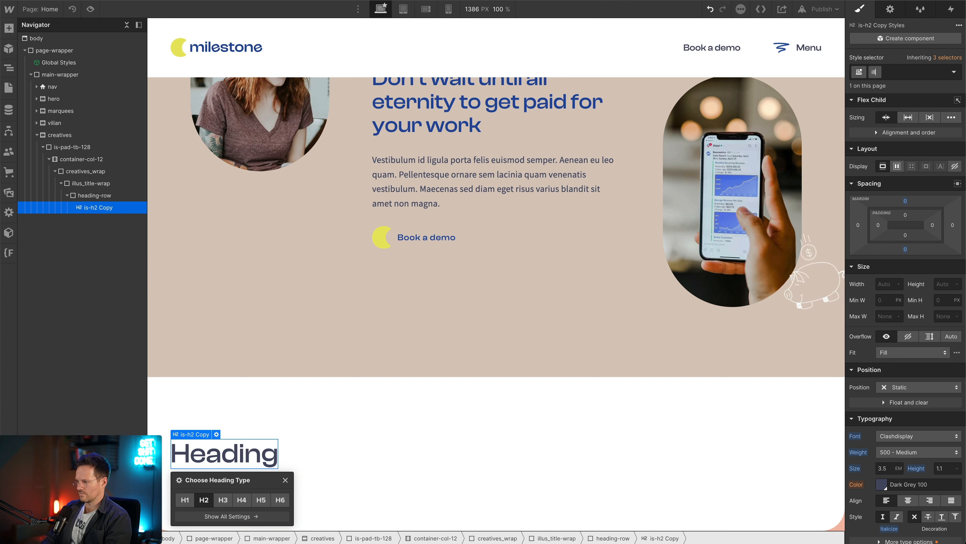
{"action": "type", "text": "u-title"}
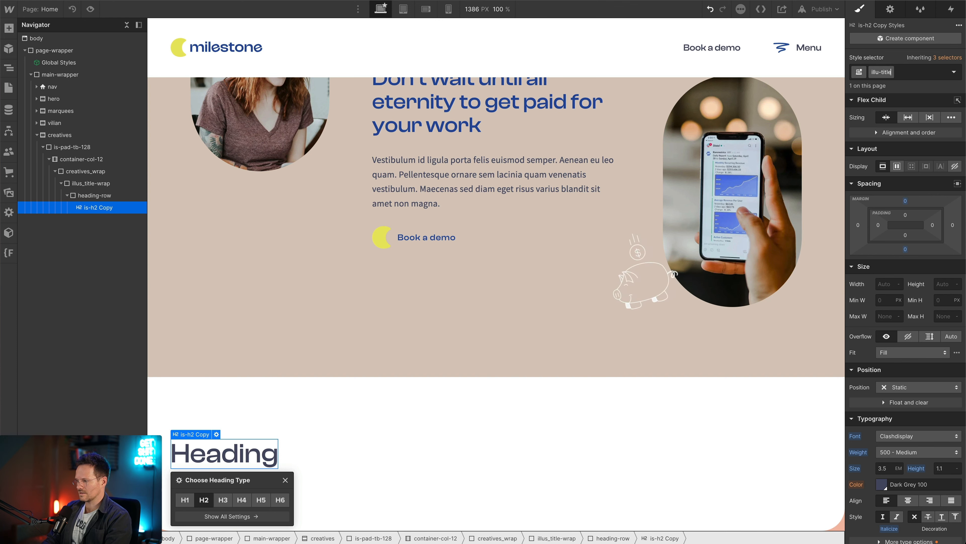
{"action": "key", "text": "Return"}
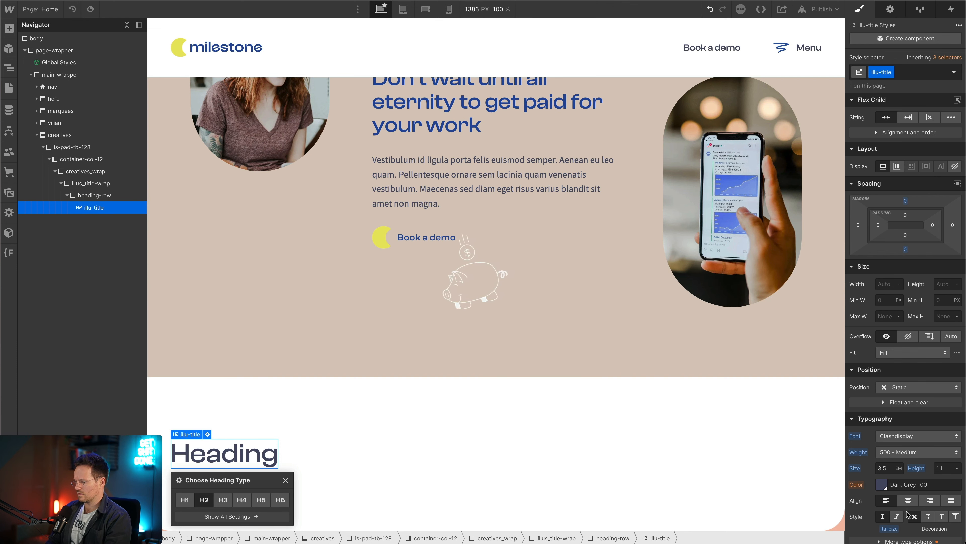
Set the illu-title font size to 8 em and its line height to 1.
{"action": "left_click", "coordinate": [888, 469]}
{"action": "type", "text": "7"}
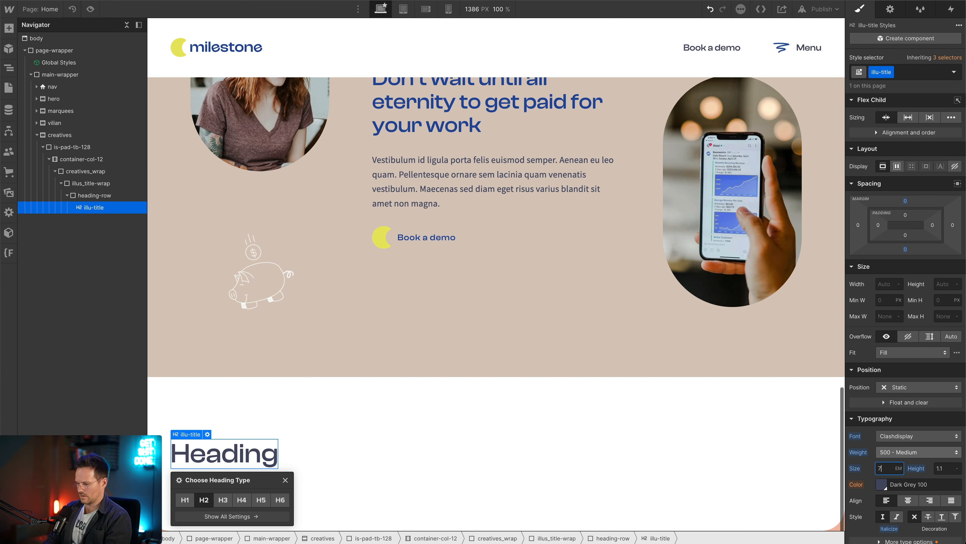
{"action": "key", "text": "Return"}
{"action": "scroll", "coordinate": [780, 390], "scroll_direction": "down", "scroll_amount": 1}
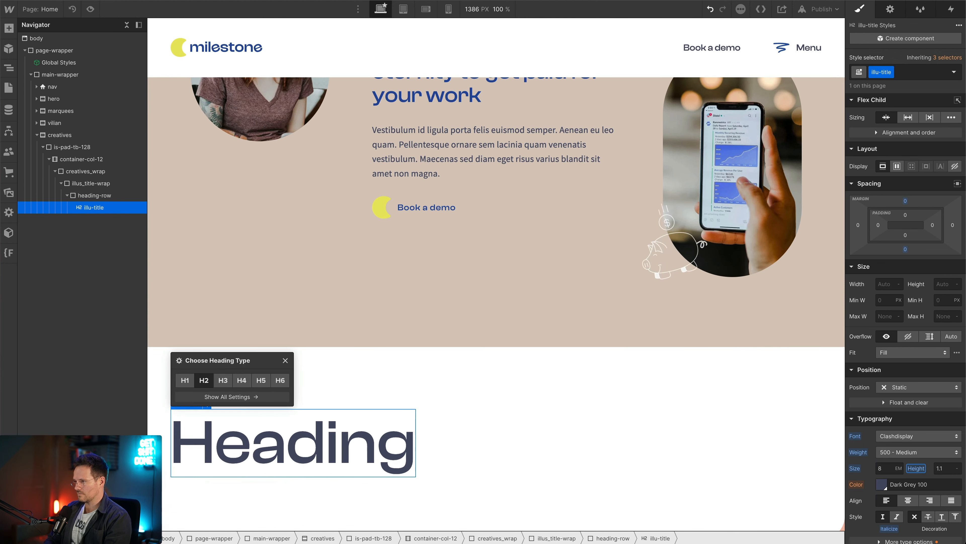
{"action": "key", "text": "Up"}
{"action": "left_click", "coordinate": [943, 468]}
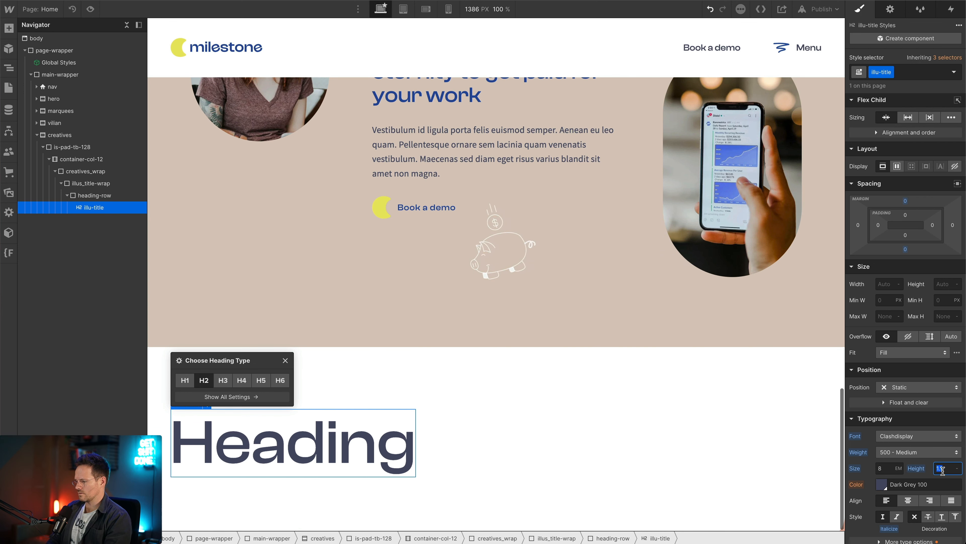
{"action": "type", "text": "1"}
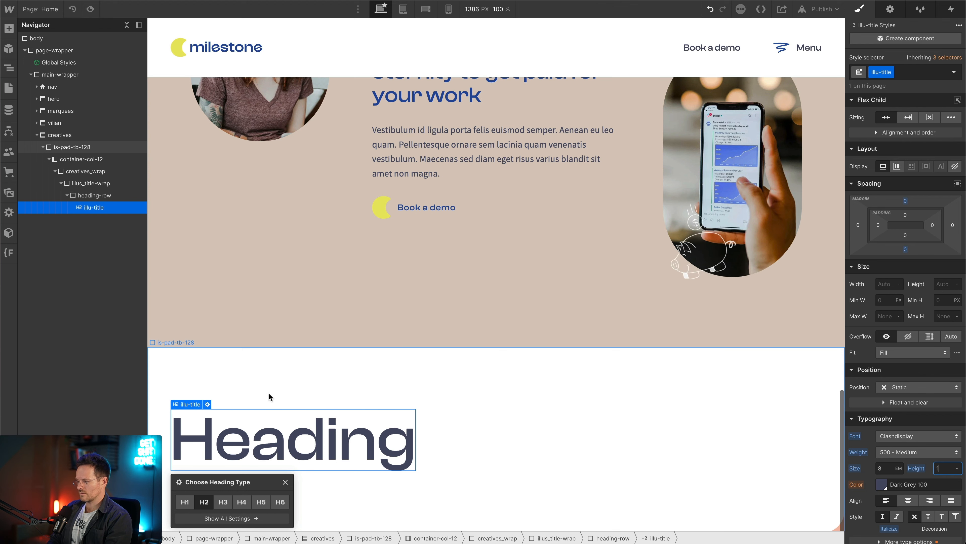
Preview how the heading scales by narrowing the canvas to 992 px, and restore the canvas to 1386 px.
{"action": "scroll", "coordinate": [381, 434], "scroll_direction": "down", "scroll_amount": 1}
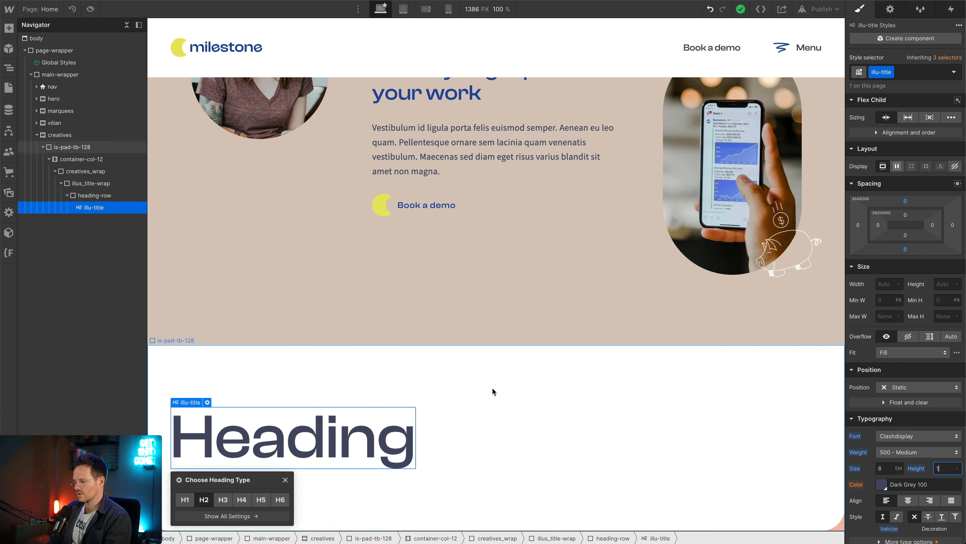
{"action": "left_click_drag", "start_coordinate": [843, 319], "coordinate": [772, 319]}
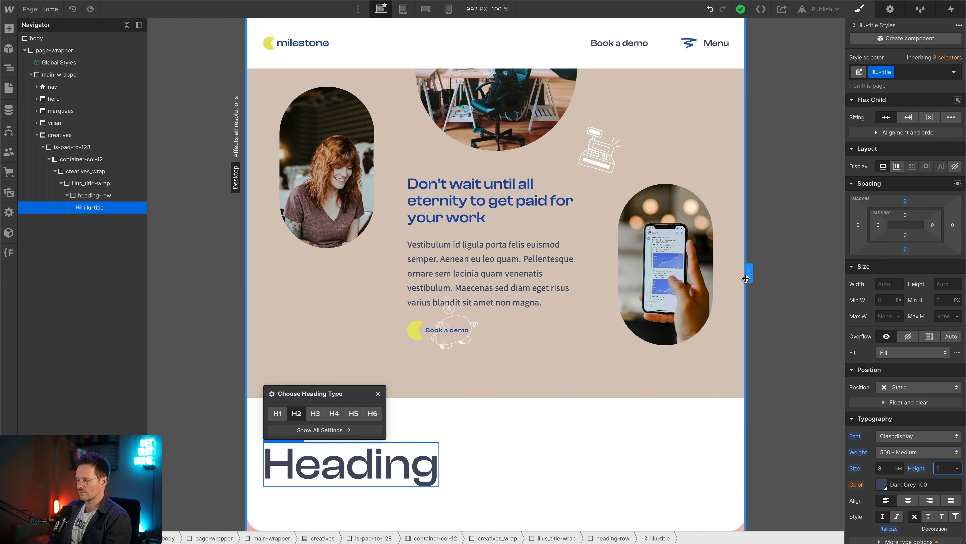
{"action": "left_click_drag", "start_coordinate": [749, 273], "coordinate": [554, 428]}
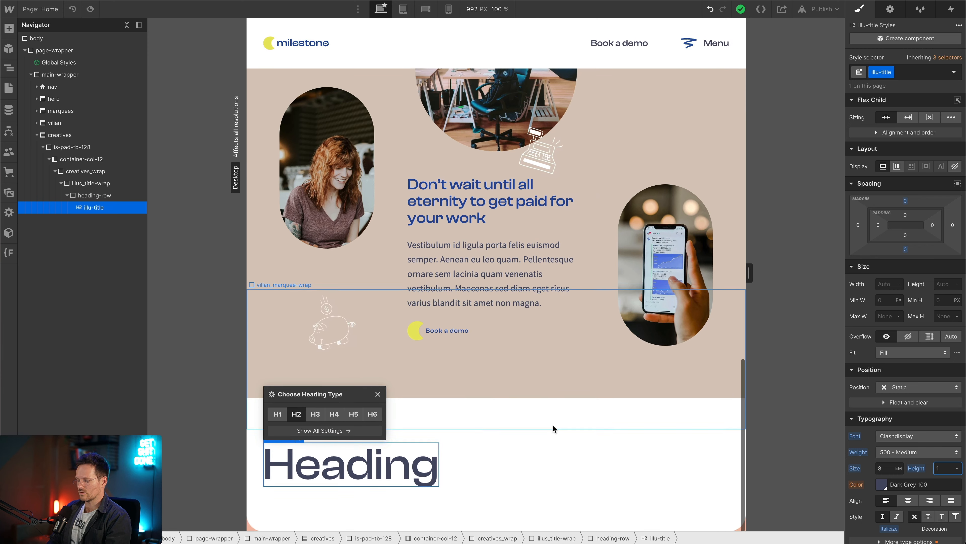
{"action": "left_click_drag", "start_coordinate": [747, 269], "coordinate": [870, 277]}
{"action": "scroll", "coordinate": [493, 270], "scroll_direction": "down", "scroll_amount": 5}
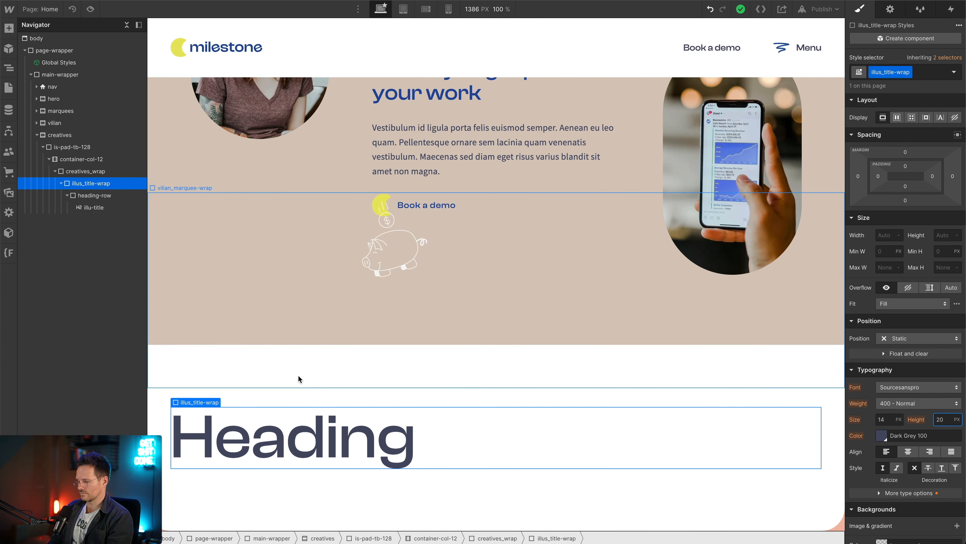
Set the text color of illus_title-wrap to the Light Blue 100 swatch.
{"action": "left_click", "coordinate": [441, 438]}
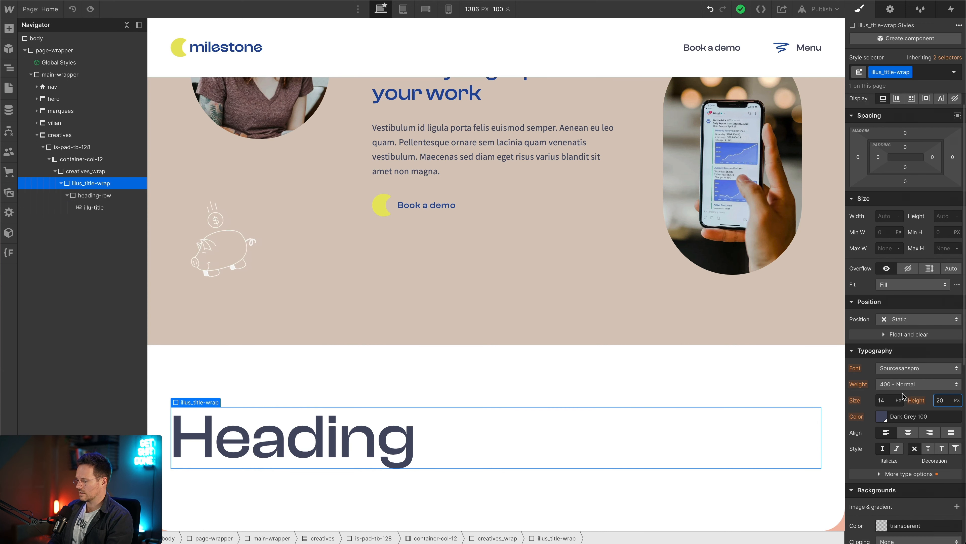
{"action": "scroll", "coordinate": [887, 342], "scroll_direction": "down", "scroll_amount": 3}
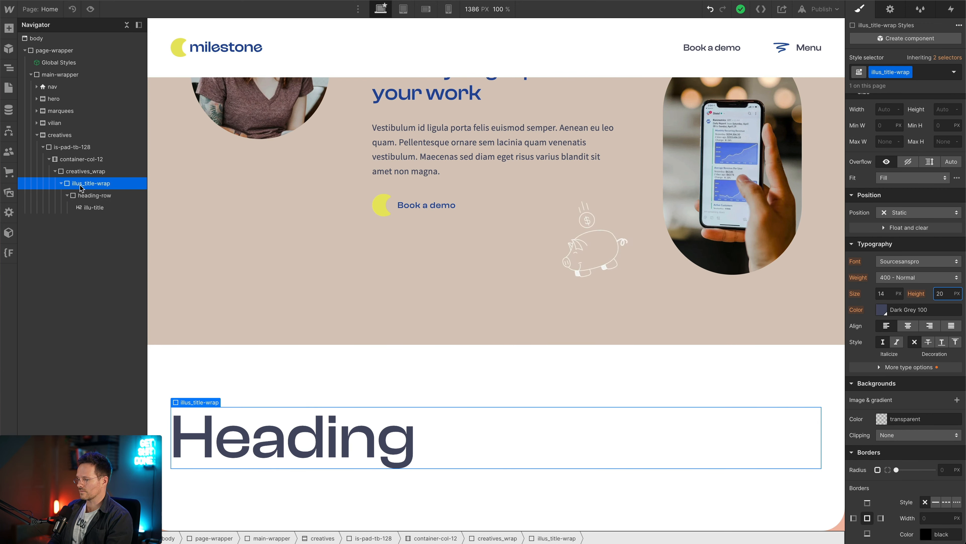
{"action": "left_click", "coordinate": [882, 310]}
{"action": "left_click", "coordinate": [884, 483]}
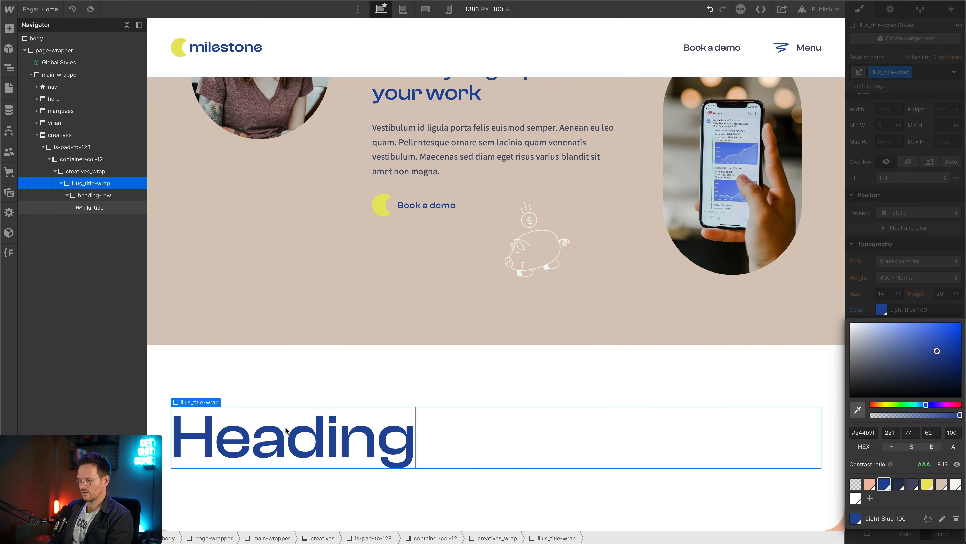
Replace the placeholder text of the illu-title heading with "Creatives".
{"action": "key", "text": "Return"}
{"action": "type", "text": "C"}
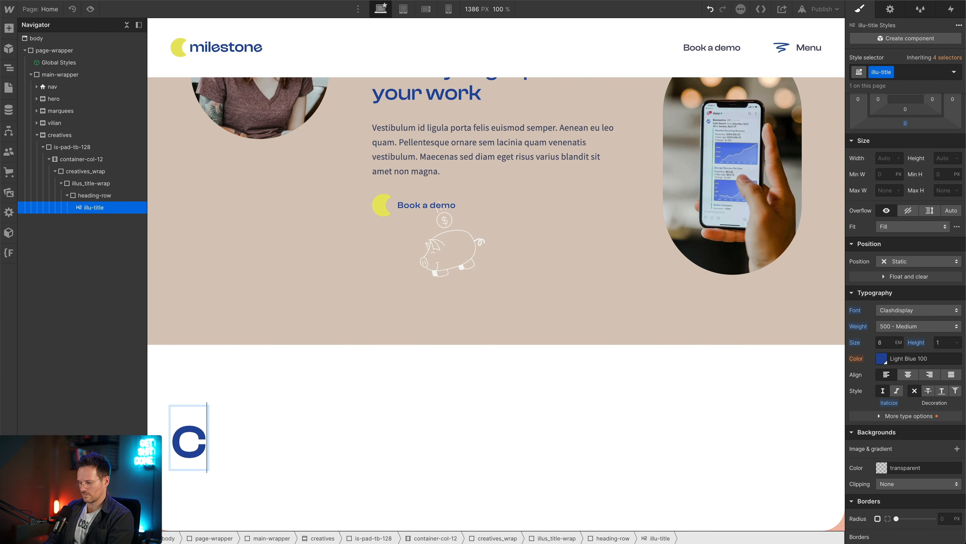
{"action": "type", "text": "reda"}
{"action": "key", "text": "BackSpace"}
{"action": "key", "text": "BackSpace"}
{"action": "type", "text": "at"}
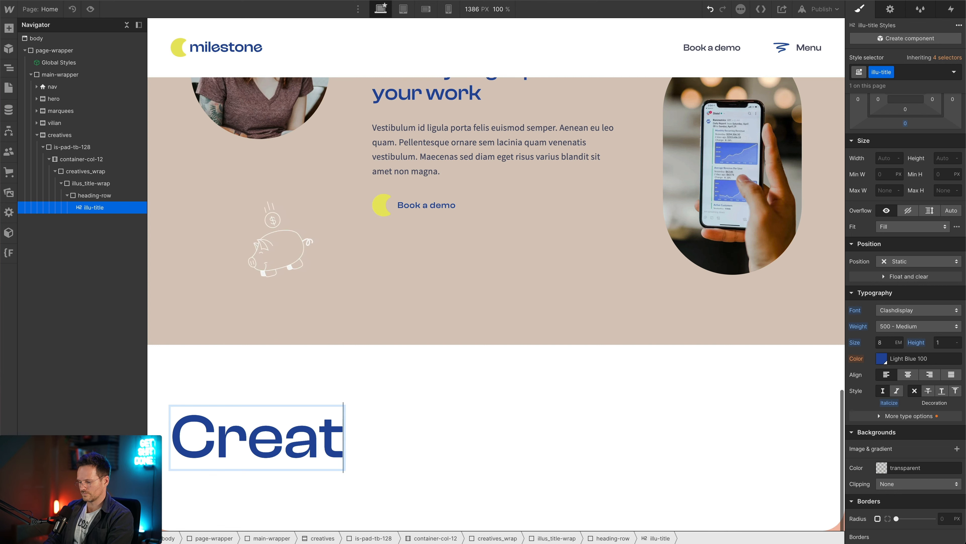
{"action": "type", "text": "ives"}
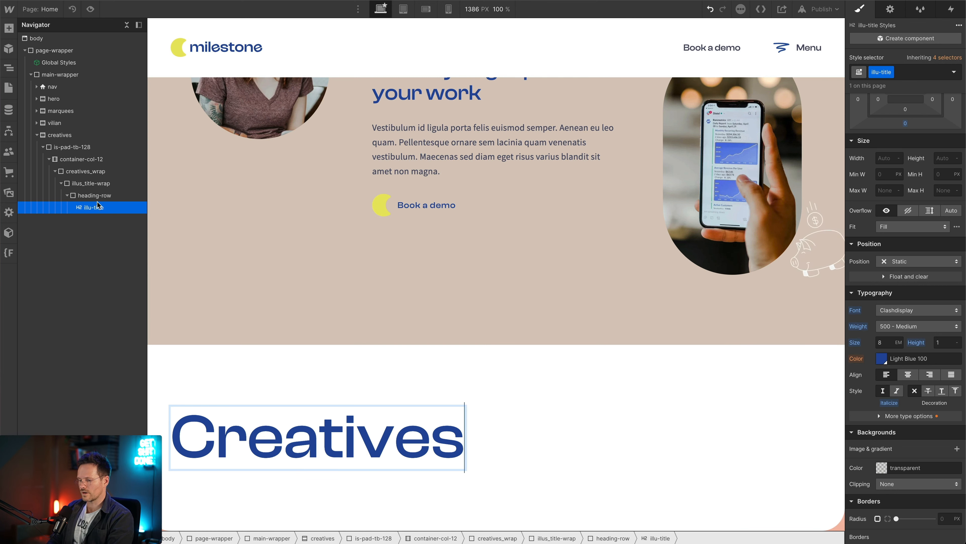
Add a Lottie animation beside the title in heading-row and give it the new class title-lottie.
{"action": "left_click", "coordinate": [97, 197]}
{"action": "key", "text": "super+e"}
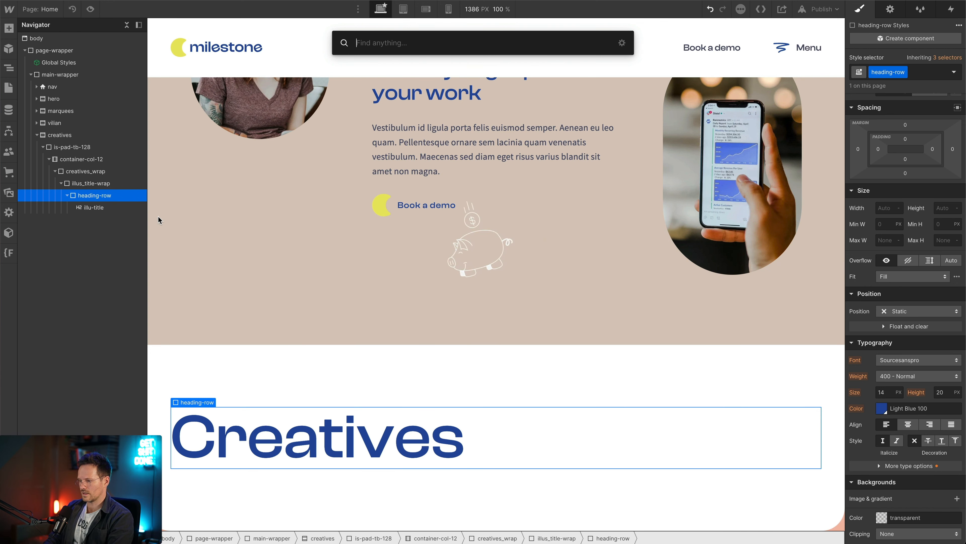
{"action": "type", "text": "lott"}
{"action": "key", "text": "Return"}
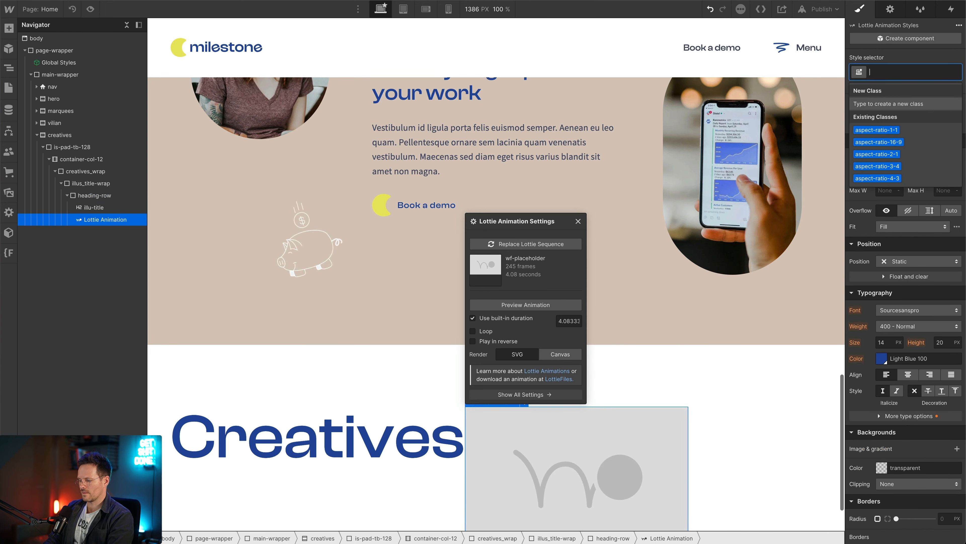
{"action": "type", "text": "title"}
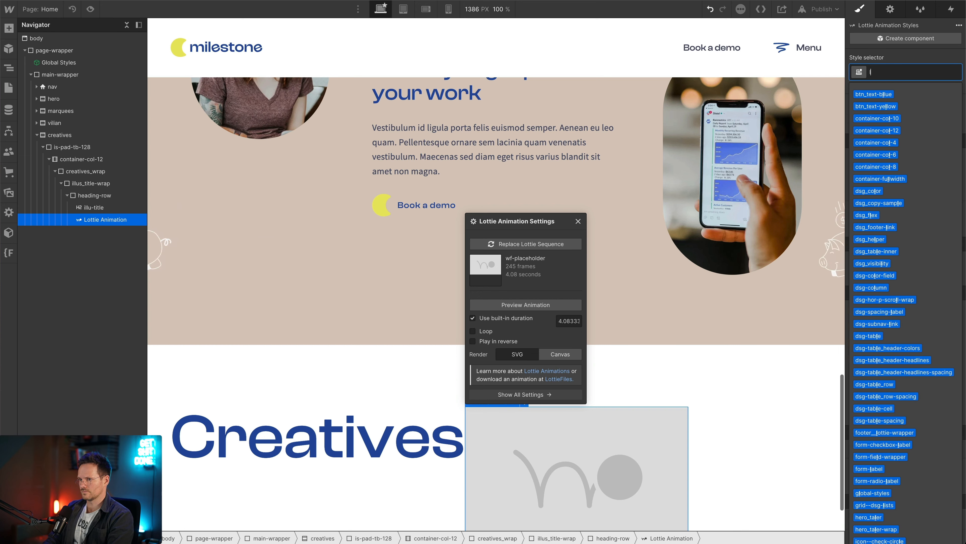
{"action": "type", "text": "-"}
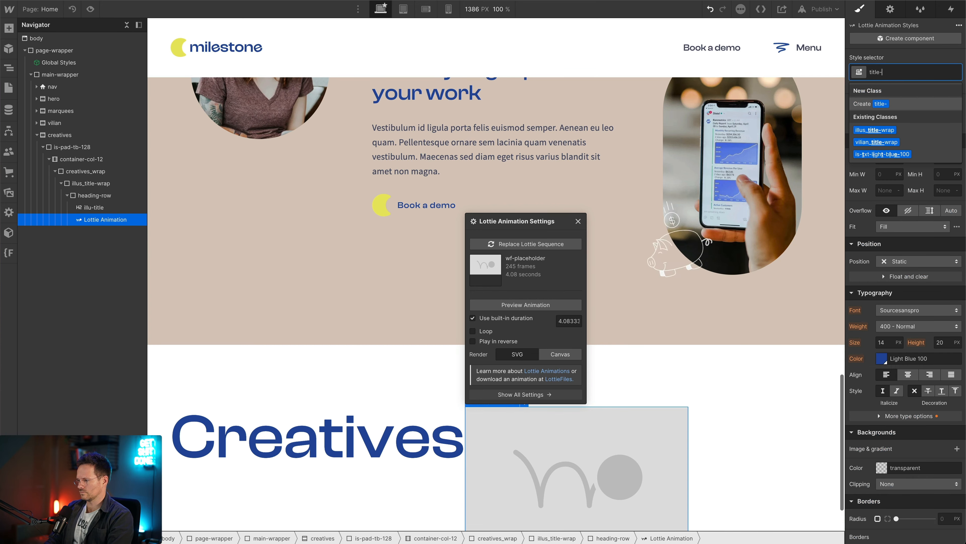
{"action": "type", "text": "lottie"}
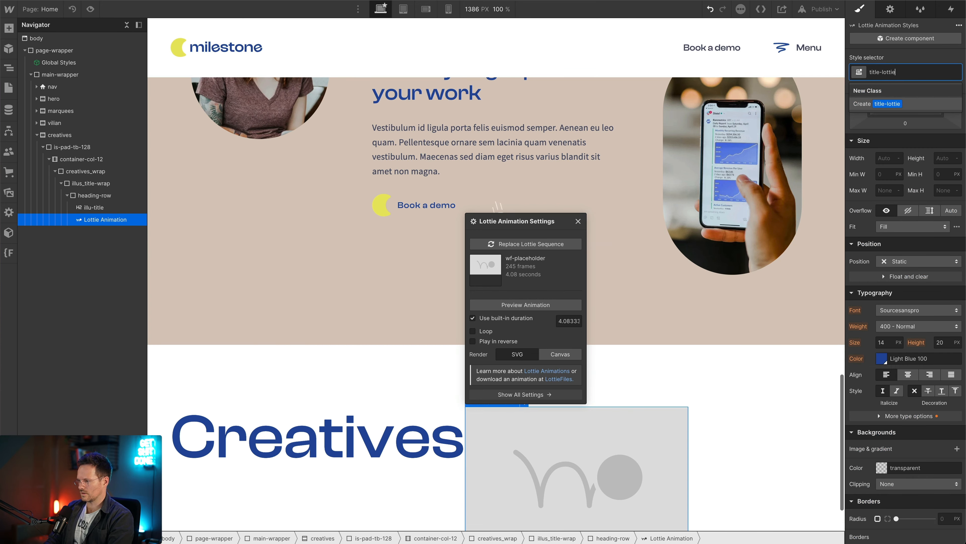
{"action": "key", "text": "Return"}
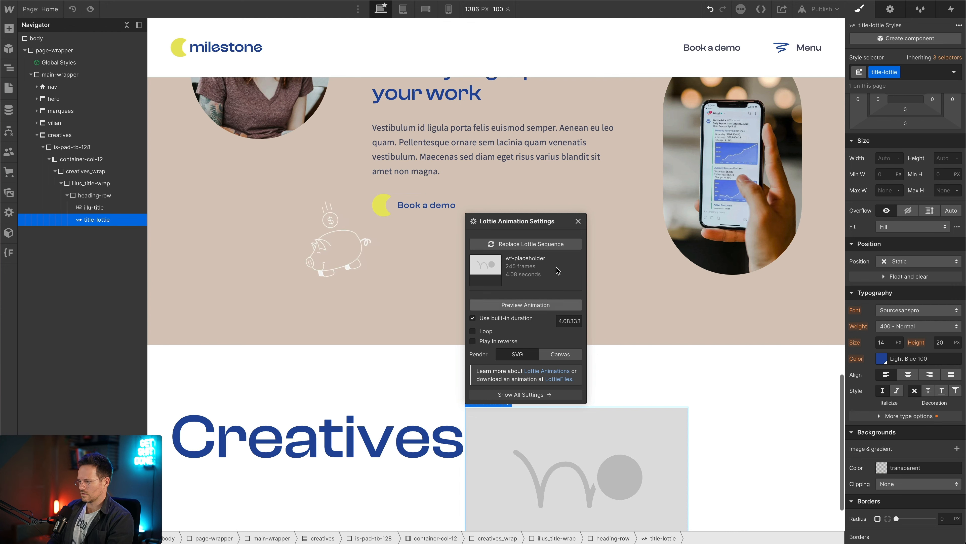
Replace the placeholder Lottie sequence with Steve.json and compare the row with the Figma design.
{"action": "left_click", "coordinate": [548, 248]}
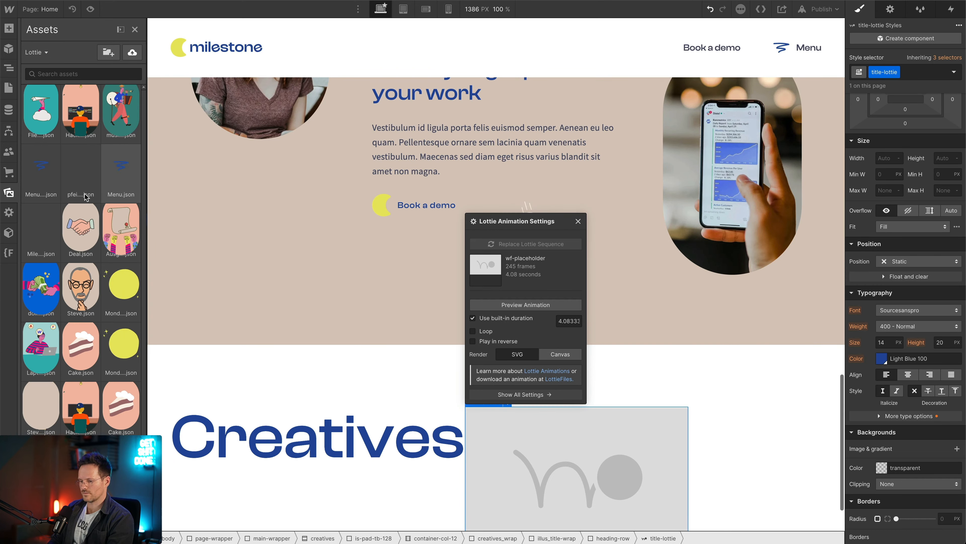
{"action": "left_click", "coordinate": [77, 287]}
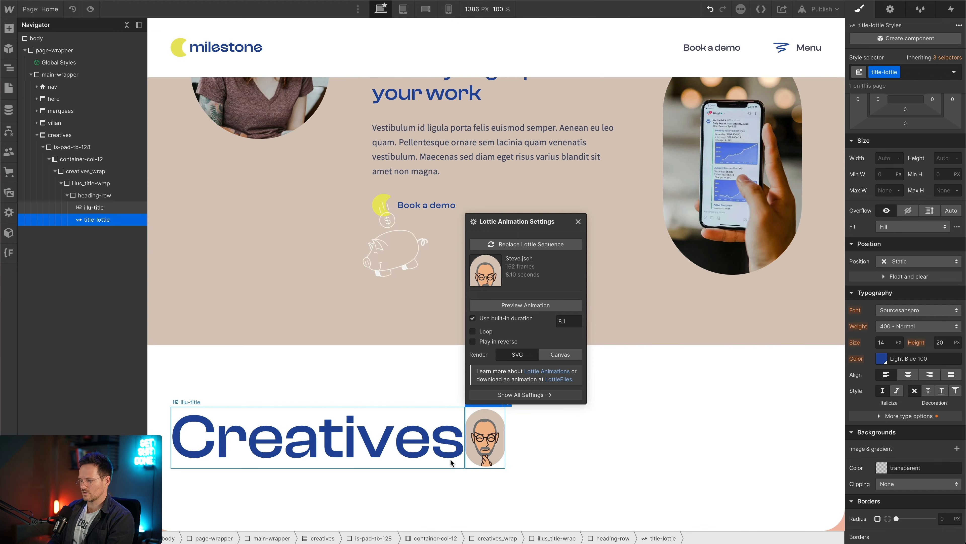
{"action": "key", "text": "super+alt+Left"}
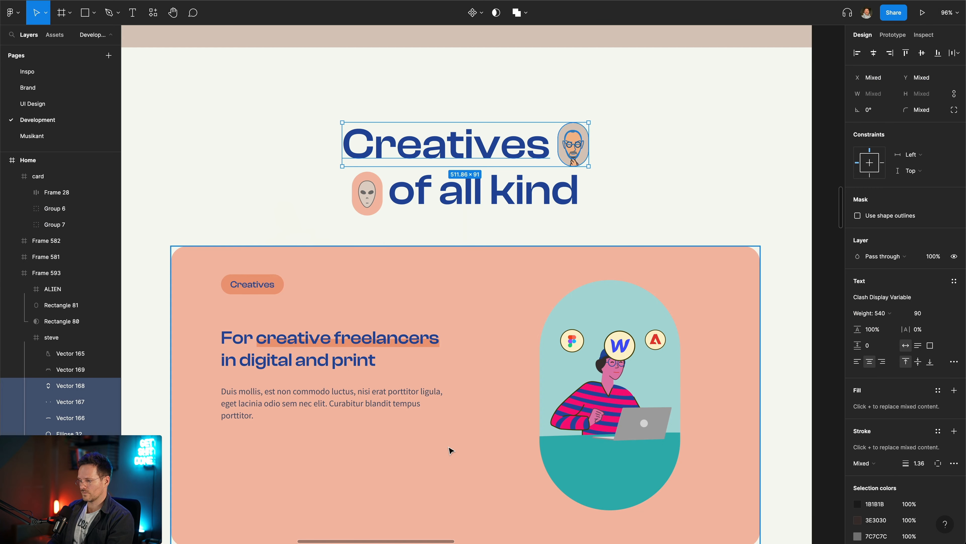
{"action": "key", "text": "super+alt+Right"}
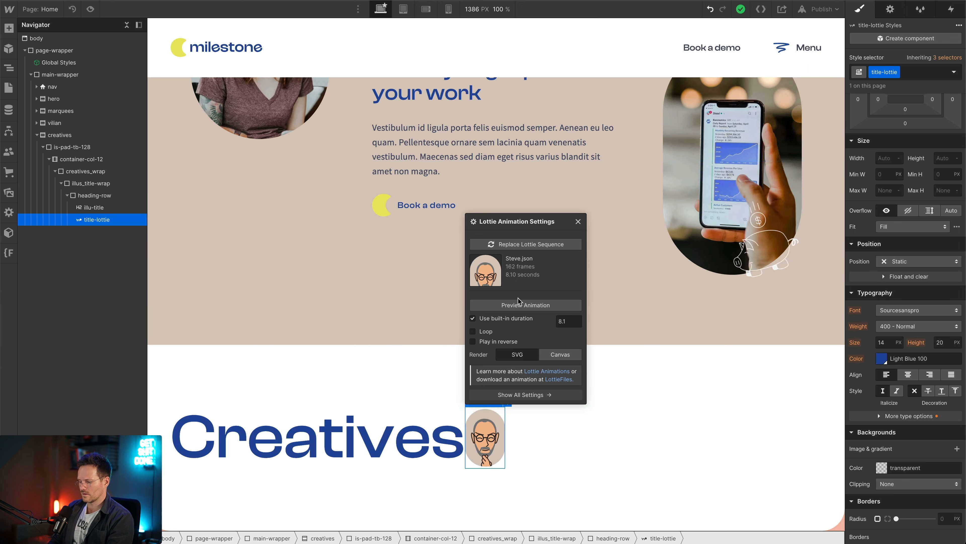
Check the title in the Figma design and set the column gap of heading-row to 2 em in Webflow.
{"action": "left_click", "coordinate": [100, 196]}
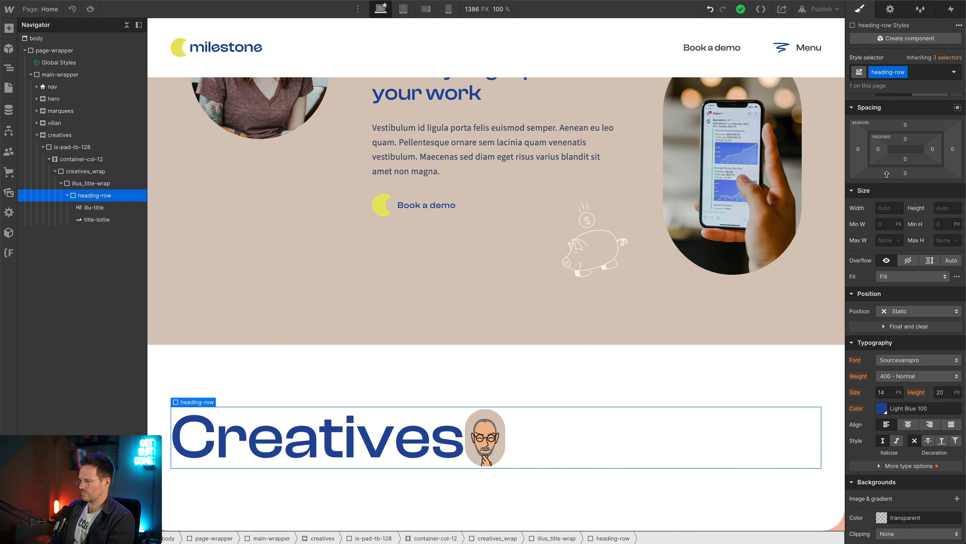
{"action": "scroll", "coordinate": [875, 210], "scroll_direction": "up", "scroll_amount": 3}
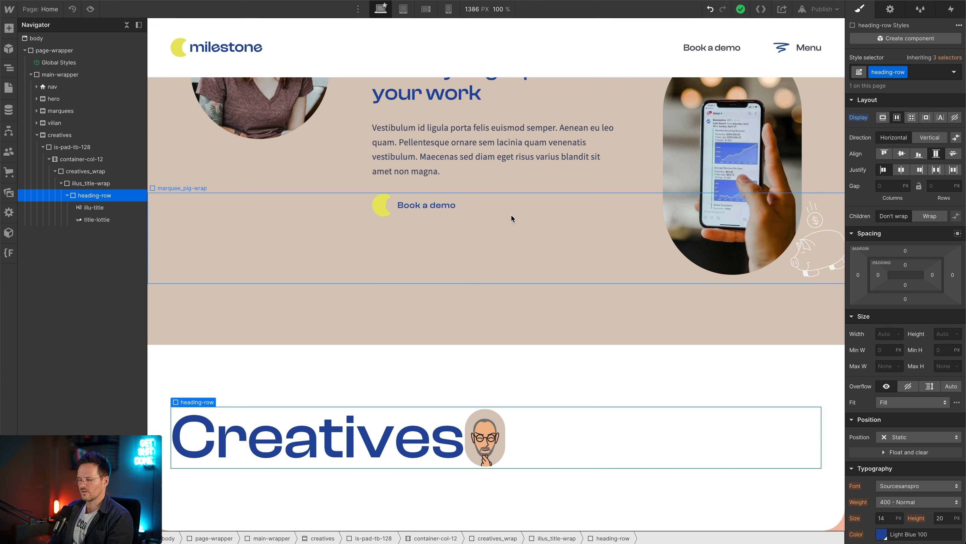
{"action": "left_click", "coordinate": [103, 209]}
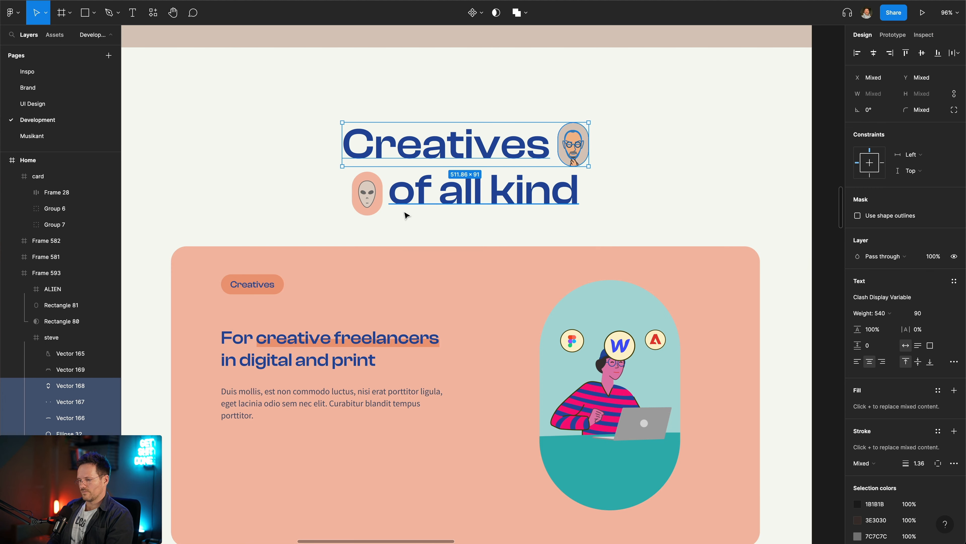
{"action": "left_click", "coordinate": [399, 210]}
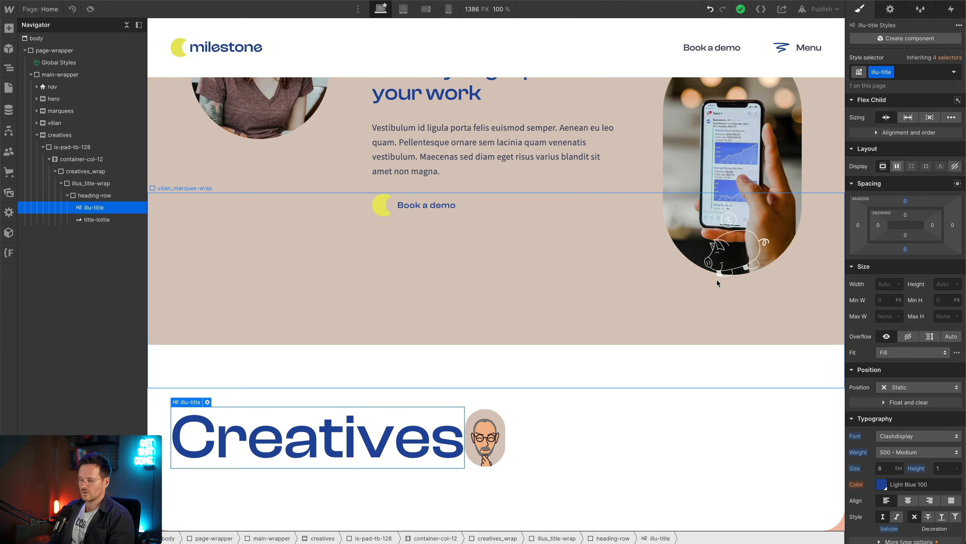
{"action": "left_click", "coordinate": [89, 196]}
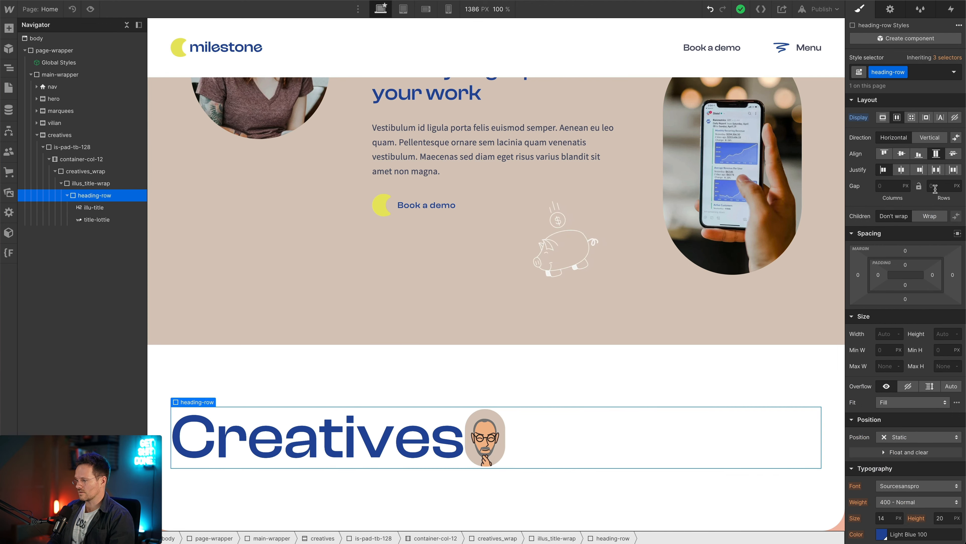
{"action": "left_click", "coordinate": [907, 184]}
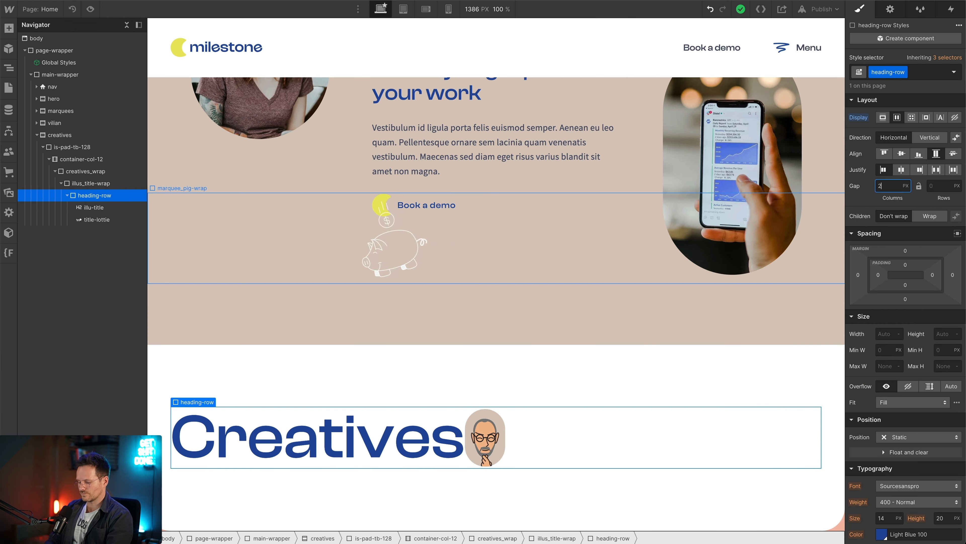
{"action": "type", "text": "2em"}
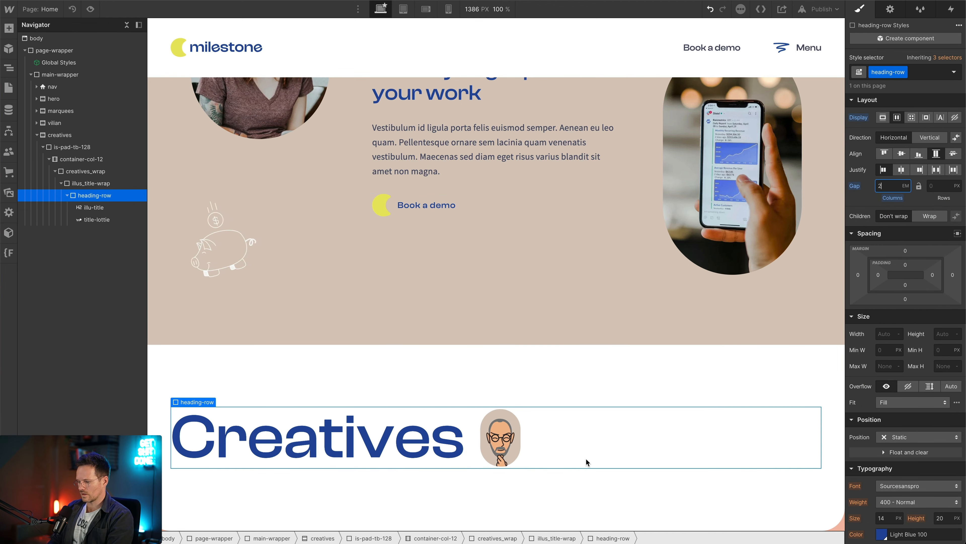
Duplicate heading-row inside illus_title-wrap and change the second row's heading text to "of all kind".
{"action": "left_click", "coordinate": [69, 196]}
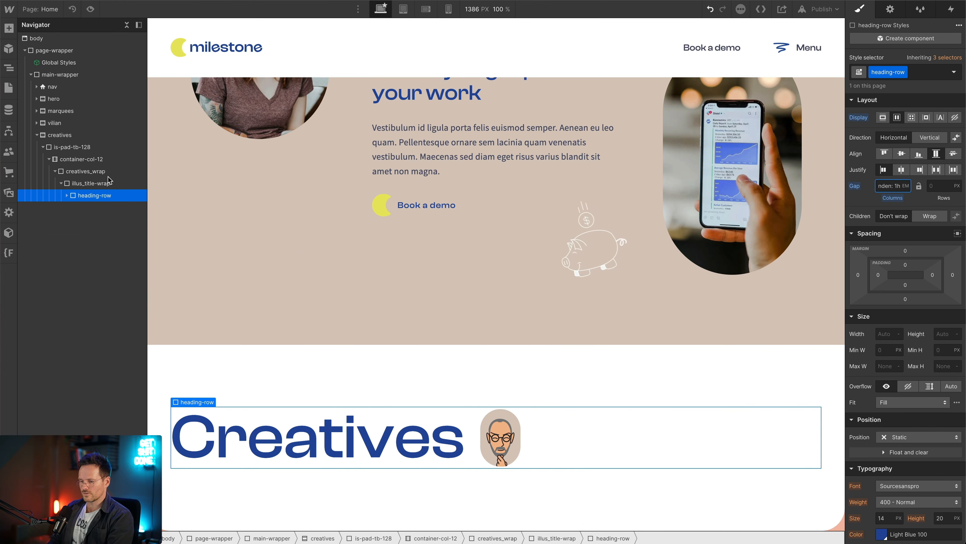
{"action": "left_click", "coordinate": [78, 186]}
{"action": "left_click", "coordinate": [77, 193]}
{"action": "key", "text": "ctrl+d"}
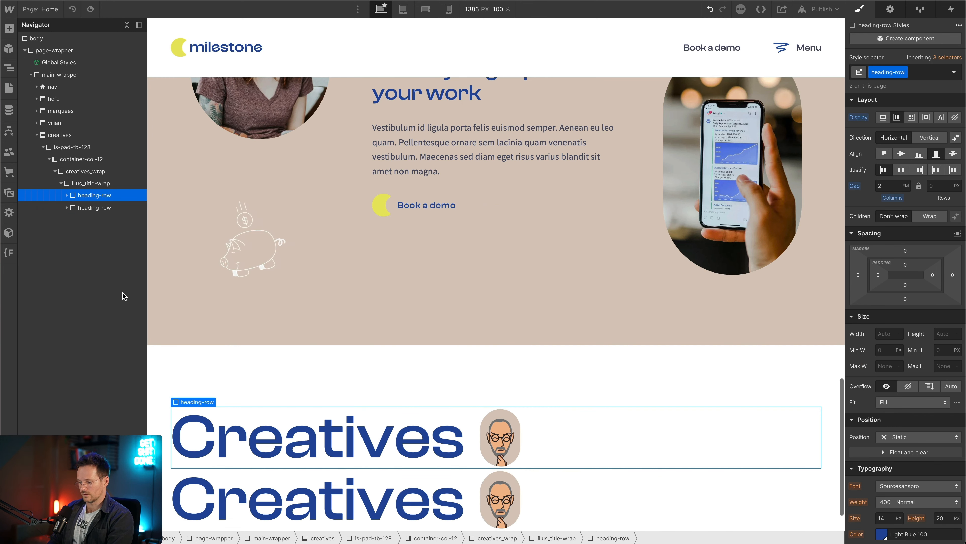
{"action": "left_click", "coordinate": [311, 511]}
{"action": "double_click", "coordinate": [312, 512]}
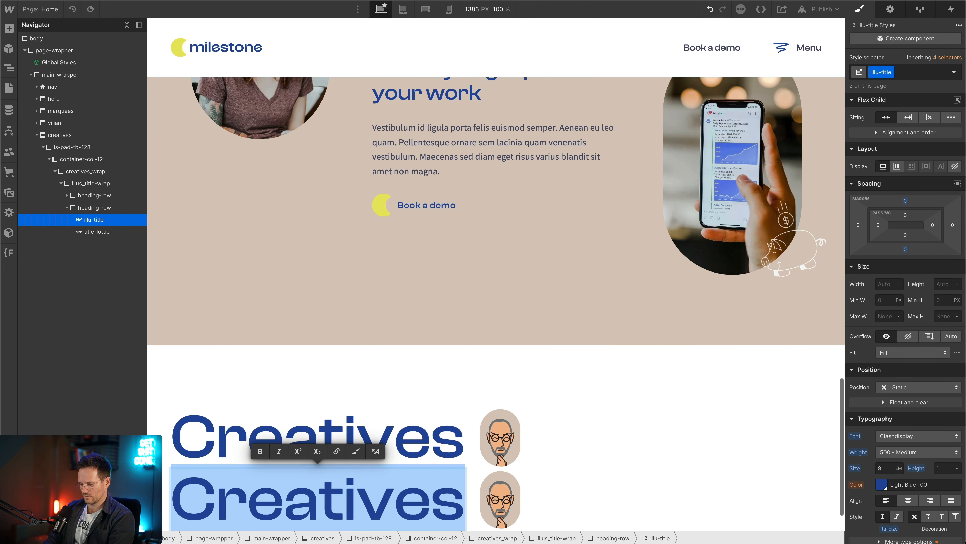
{"action": "type", "text": "of all kind"}
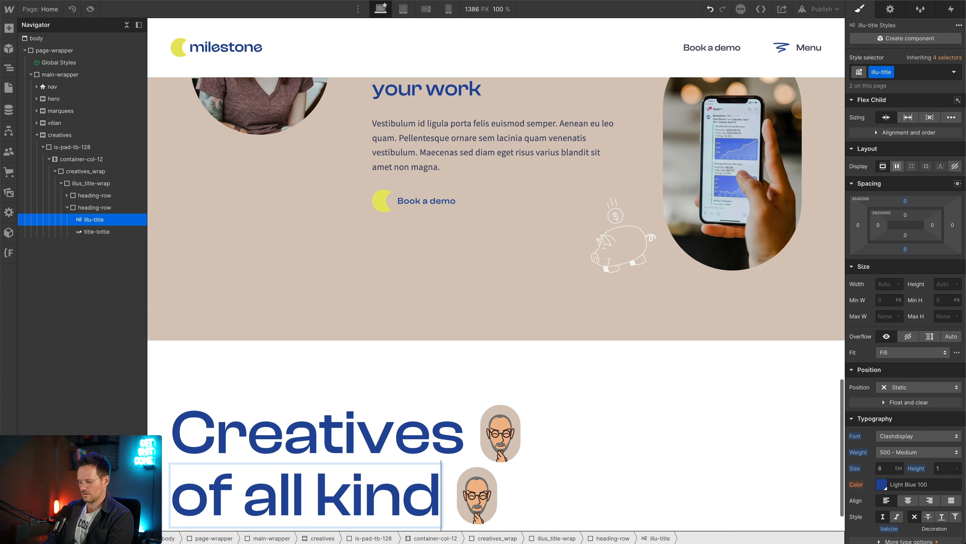
Move the title-lottie in the second heading-row ahead of its illu-title heading.
{"action": "left_click", "coordinate": [107, 232]}
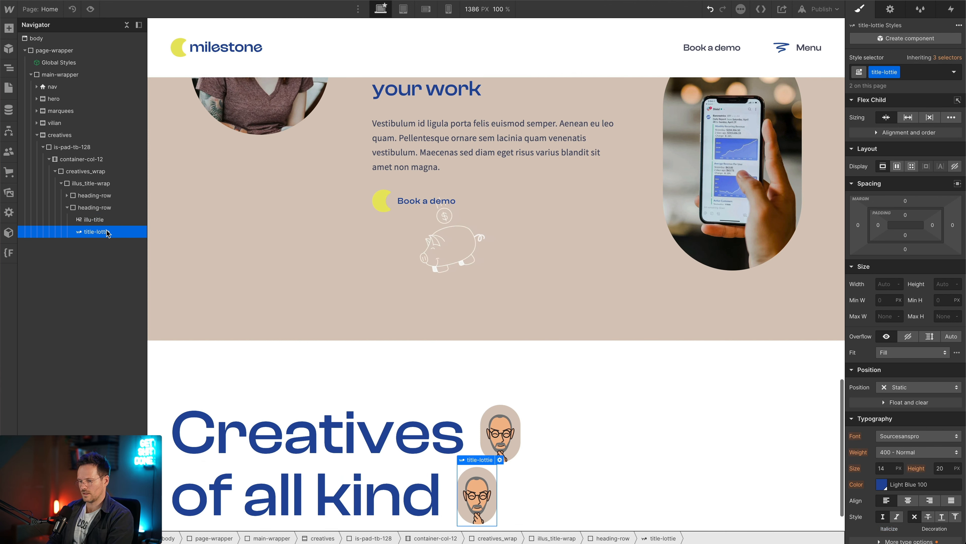
{"action": "left_click_drag", "start_coordinate": [107, 232], "coordinate": [105, 215]}
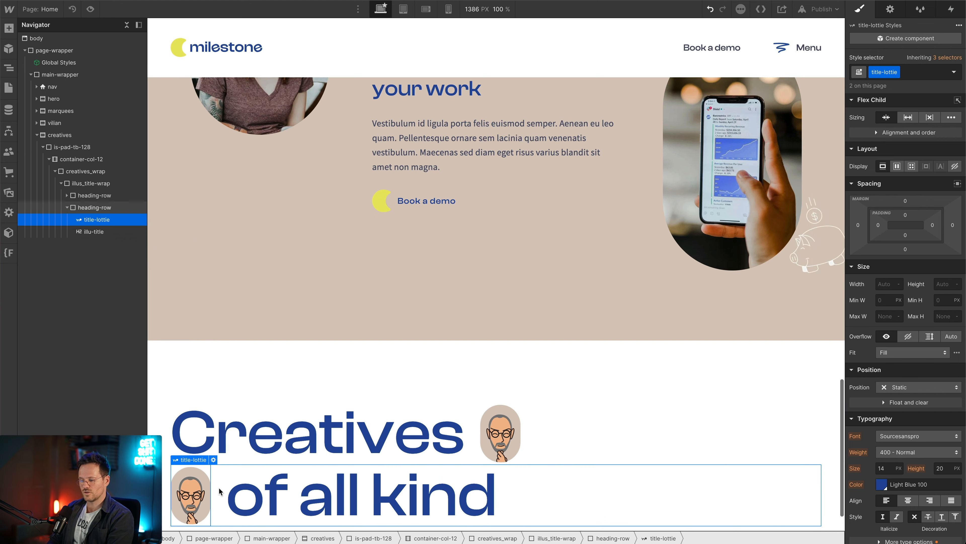
{"action": "scroll", "coordinate": [523, 459], "scroll_direction": "down", "scroll_amount": 2}
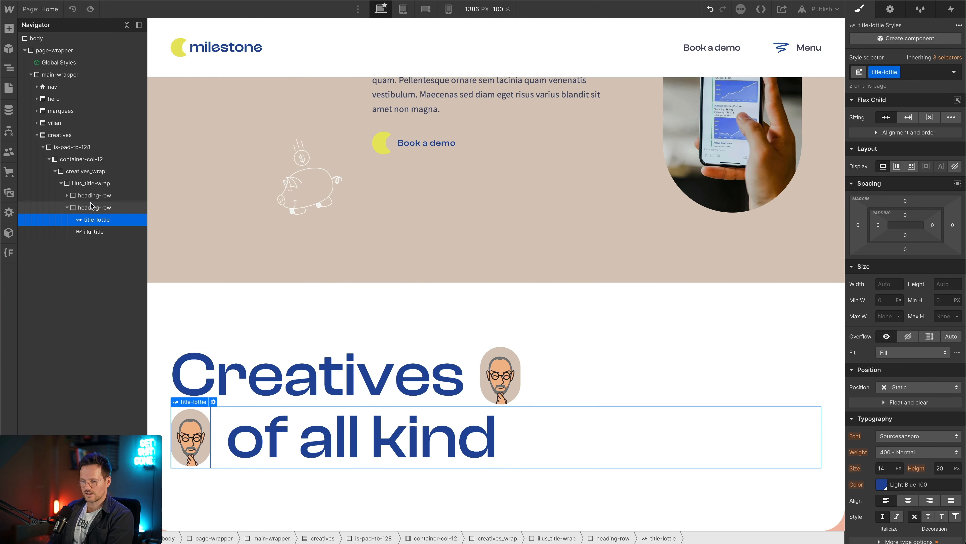
Check the title's alignment in the Figma design and make illus_title-wrap a vertical flexbox with centered alignment in Webflow.
{"action": "left_click", "coordinate": [91, 184]}
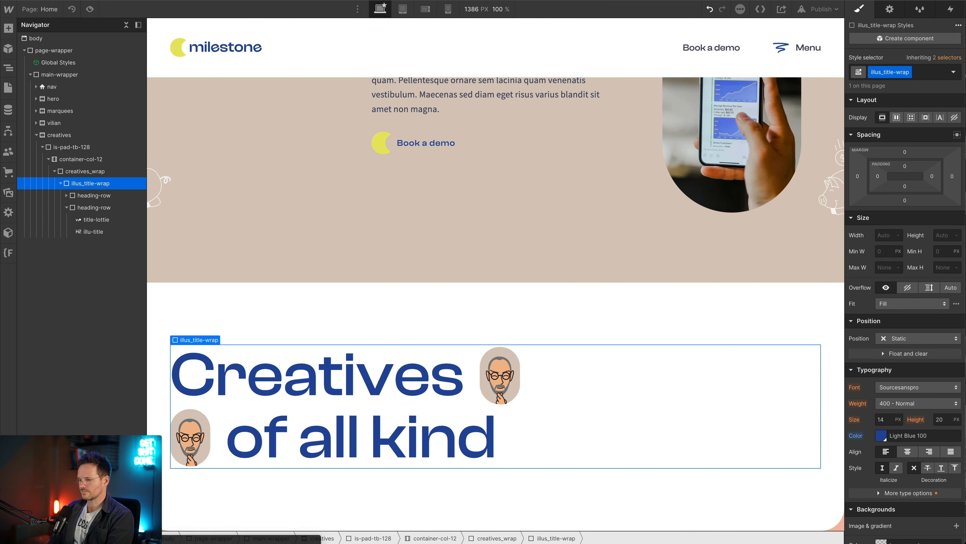
{"action": "left_click", "coordinate": [283, 1]}
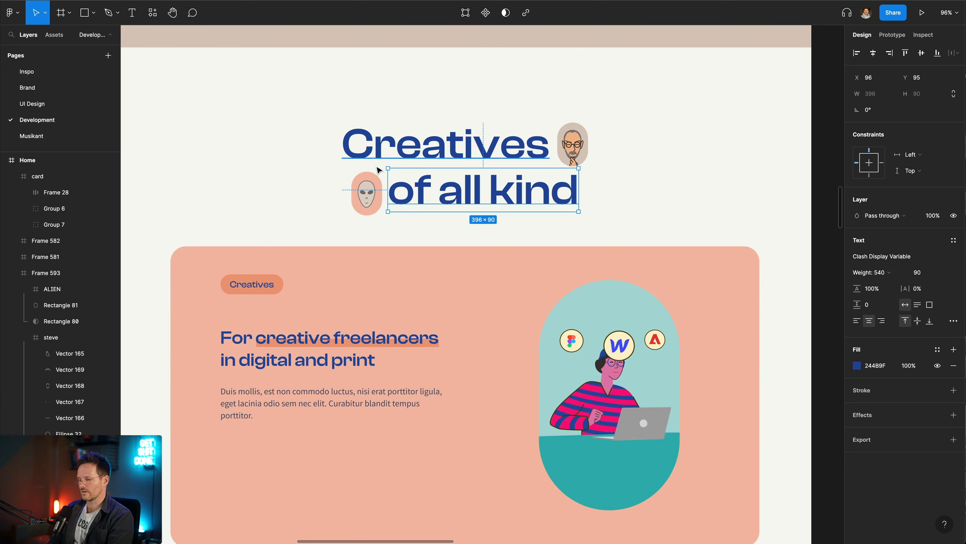
{"action": "left_click", "coordinate": [274, 151]}
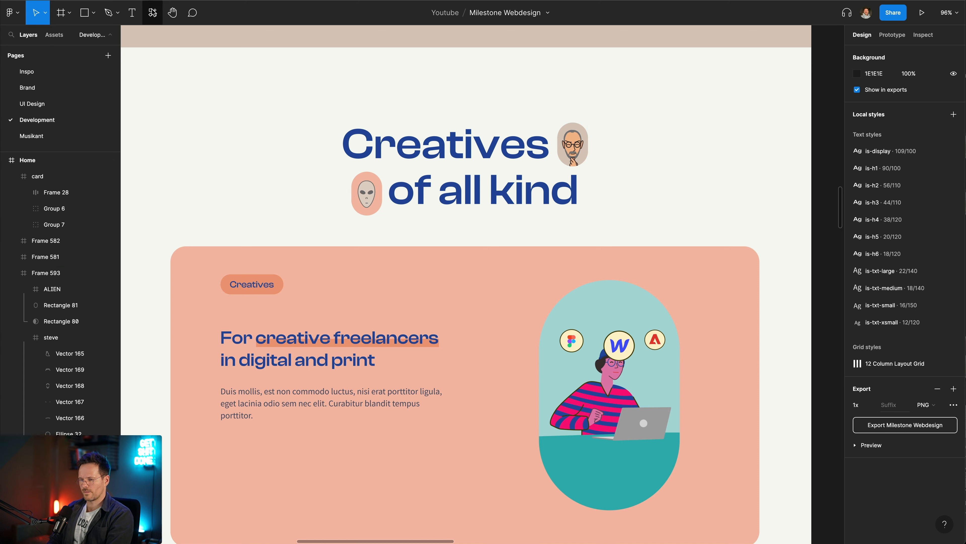
{"action": "left_click", "coordinate": [152, 1]}
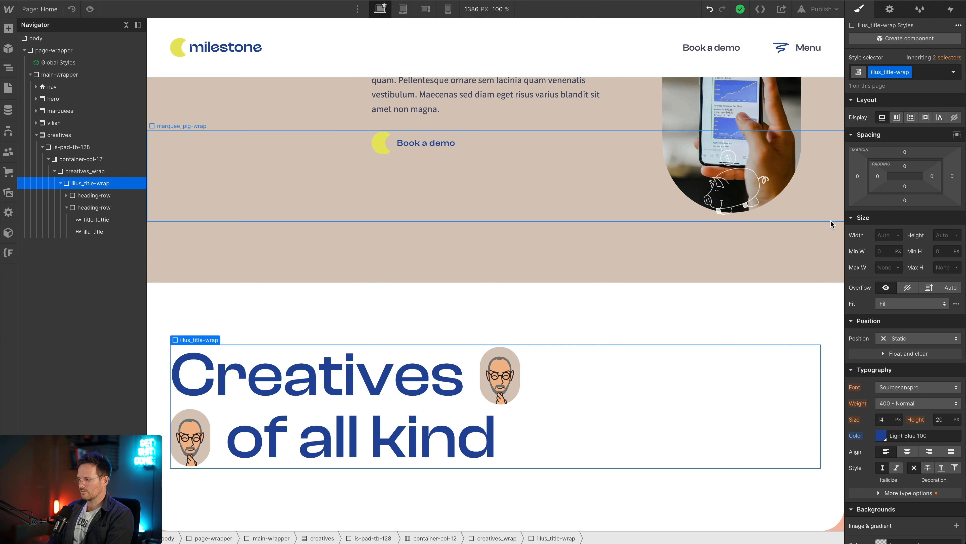
{"action": "left_click", "coordinate": [896, 118]}
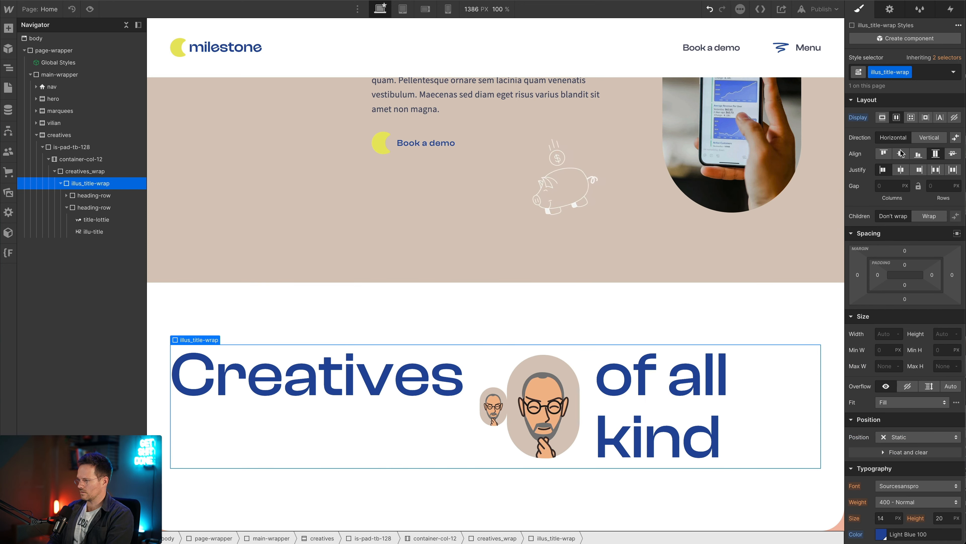
{"action": "left_click", "coordinate": [930, 137]}
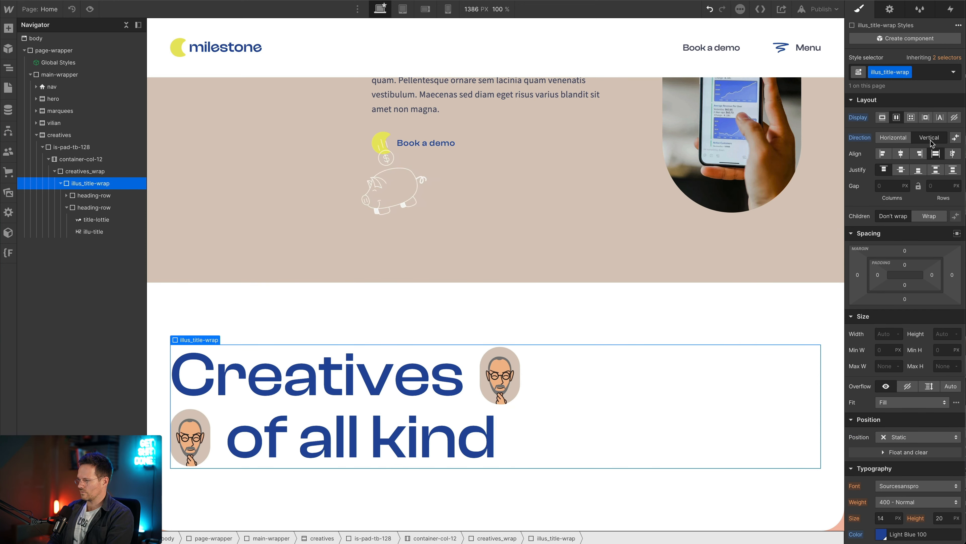
{"action": "left_click", "coordinate": [905, 155]}
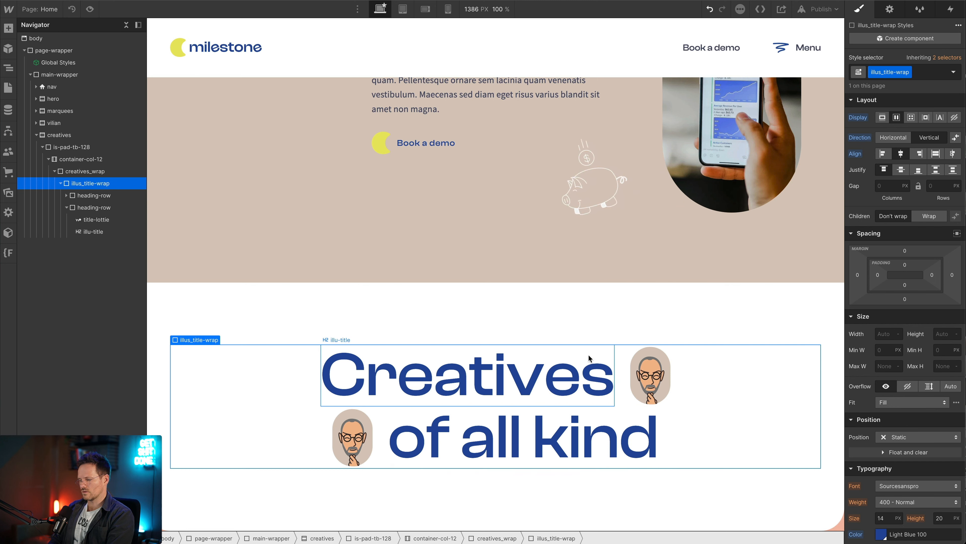
{"action": "left_click", "coordinate": [623, 366]}
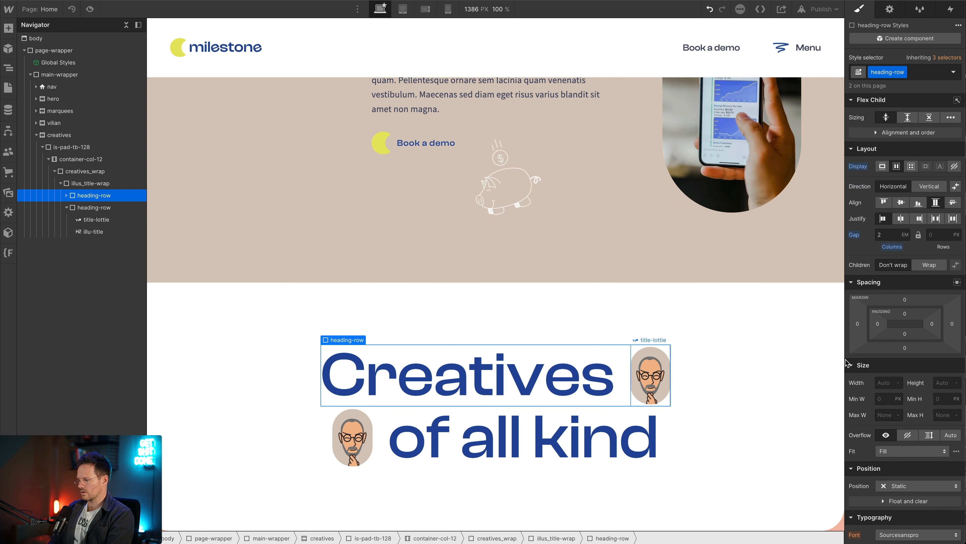
Set the column gap of heading-row to 1.4 em.
{"action": "left_click", "coordinate": [894, 233]}
{"action": "type", "text": "1."}
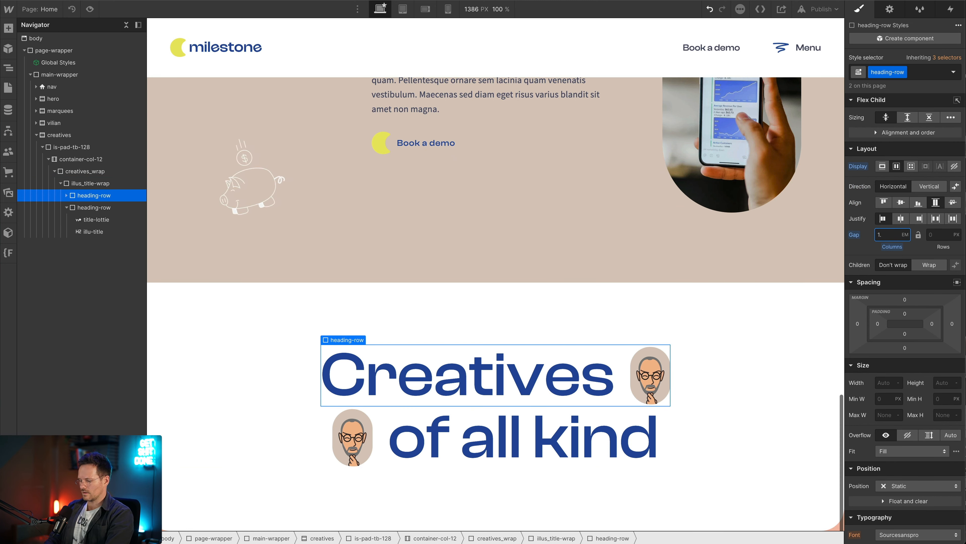
{"action": "type", "text": "5m"}
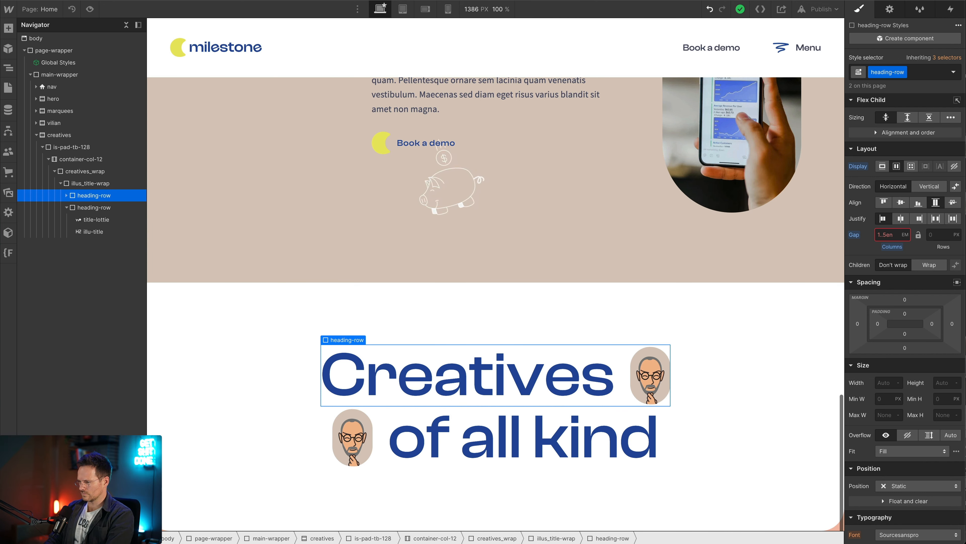
{"action": "key", "text": "super+a"}
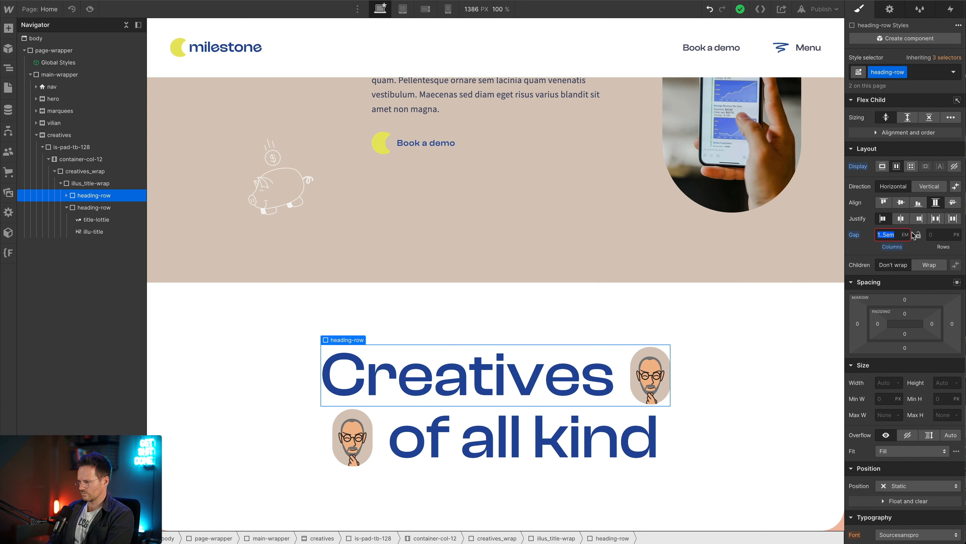
{"action": "type", "text": "1"}
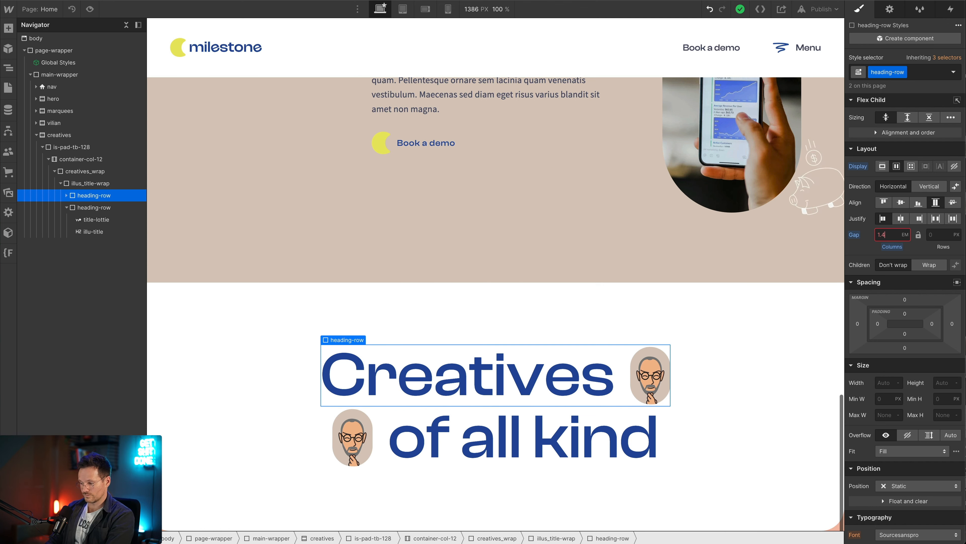
{"action": "type", "text": ".4"}
{"action": "left_click", "coordinate": [789, 438]}
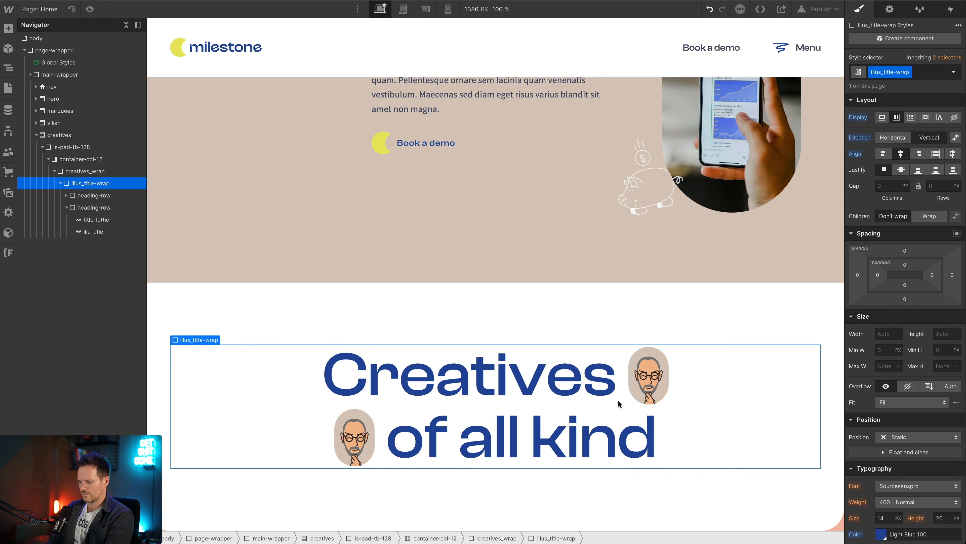
Check the title's second illustration in the Figma design and replace the second row's title-lottie animation in Webflow with Alien.json.
{"action": "left_click", "coordinate": [353, 438]}
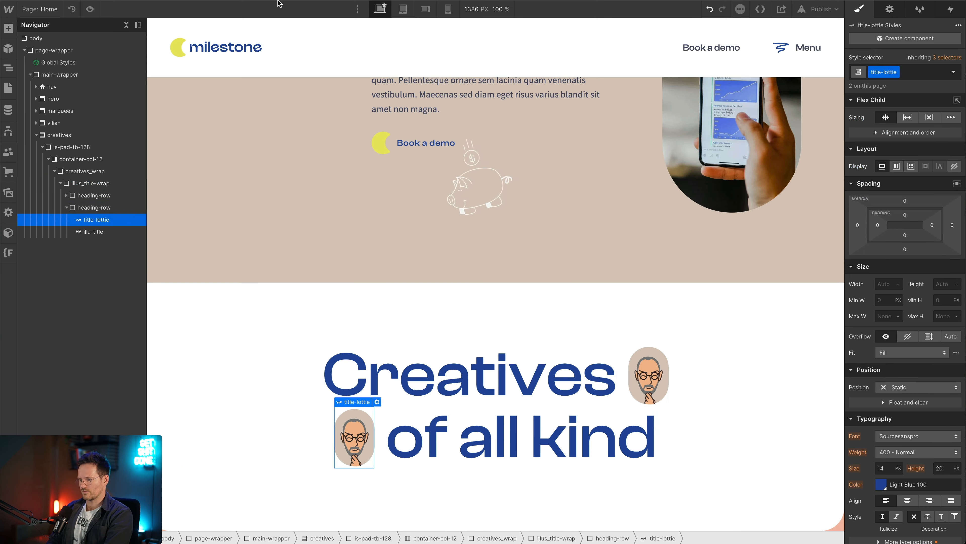
{"action": "key", "text": "super+Tab"}
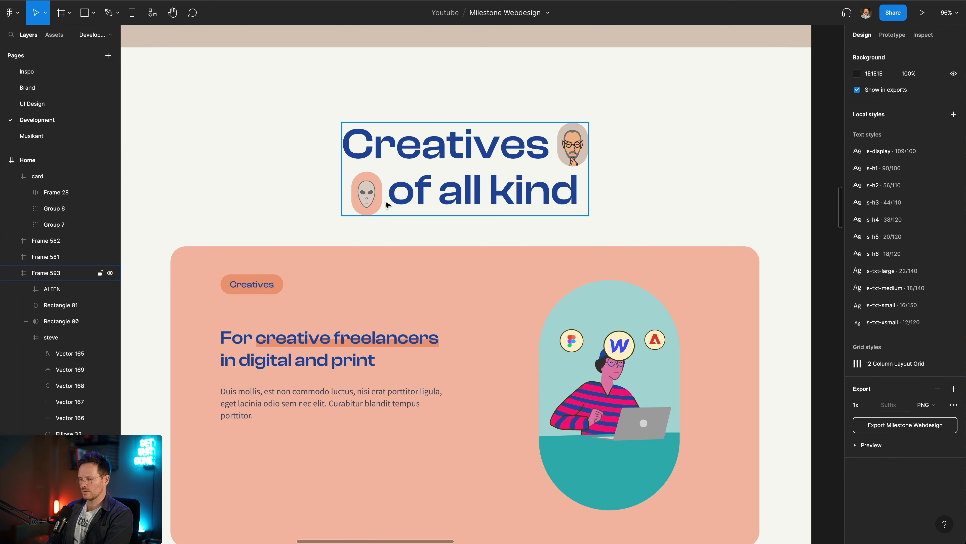
{"action": "key", "text": "super+Tab"}
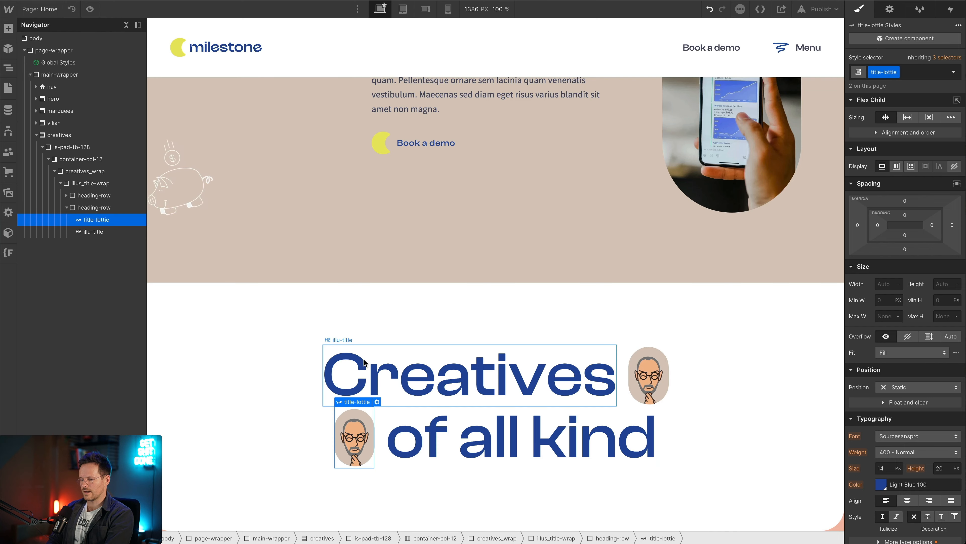
{"action": "left_click", "coordinate": [377, 402]}
{"action": "left_click", "coordinate": [400, 243]}
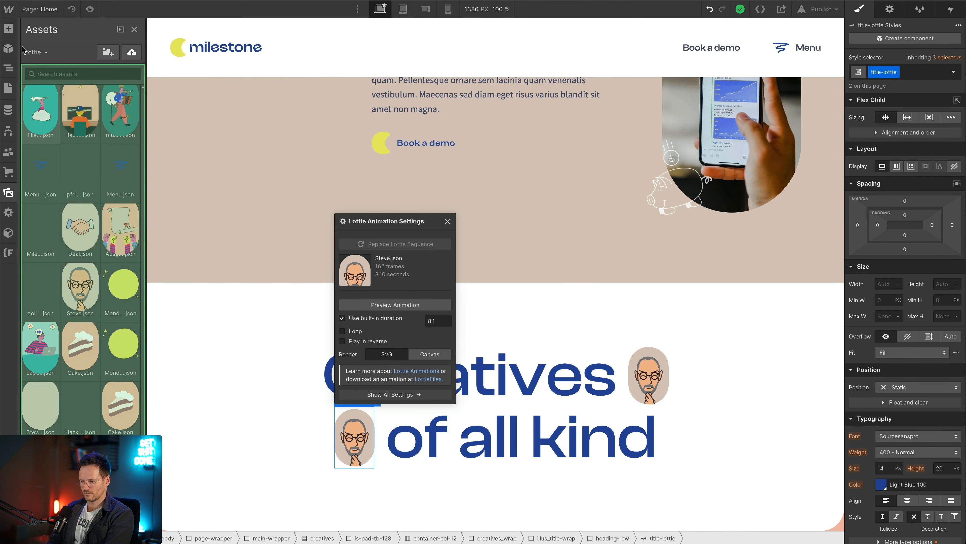
{"action": "scroll", "coordinate": [85, 273], "scroll_direction": "down", "scroll_amount": 2}
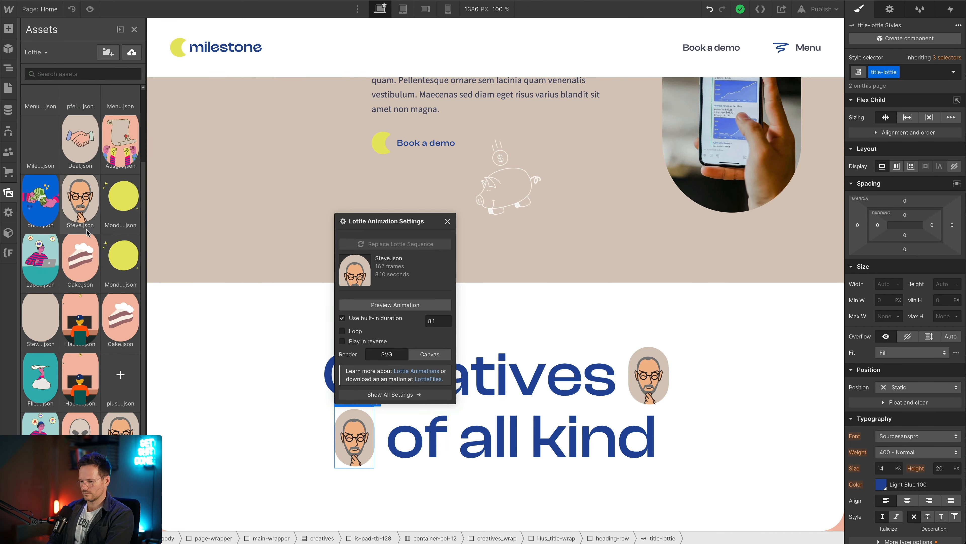
{"action": "left_click", "coordinate": [41, 377]}
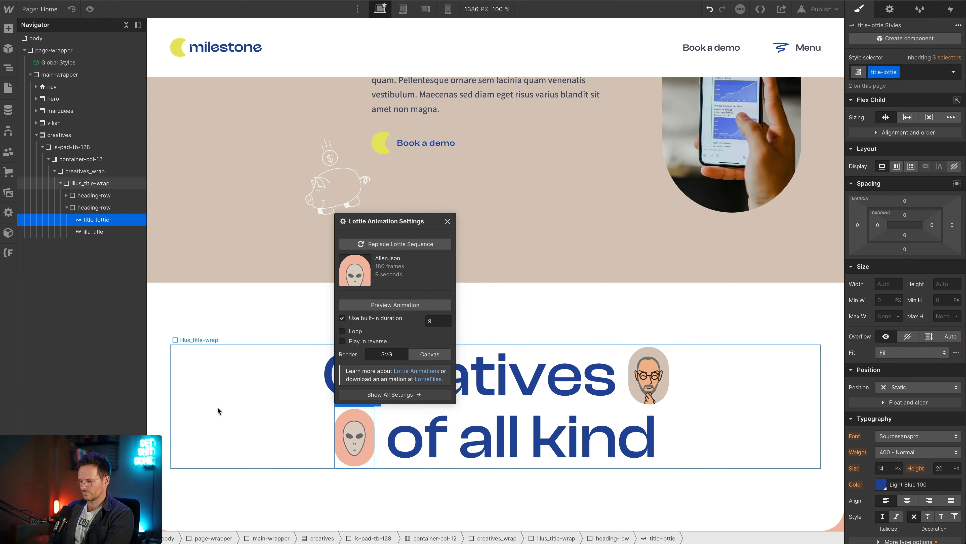
{"action": "key", "text": "Escape"}
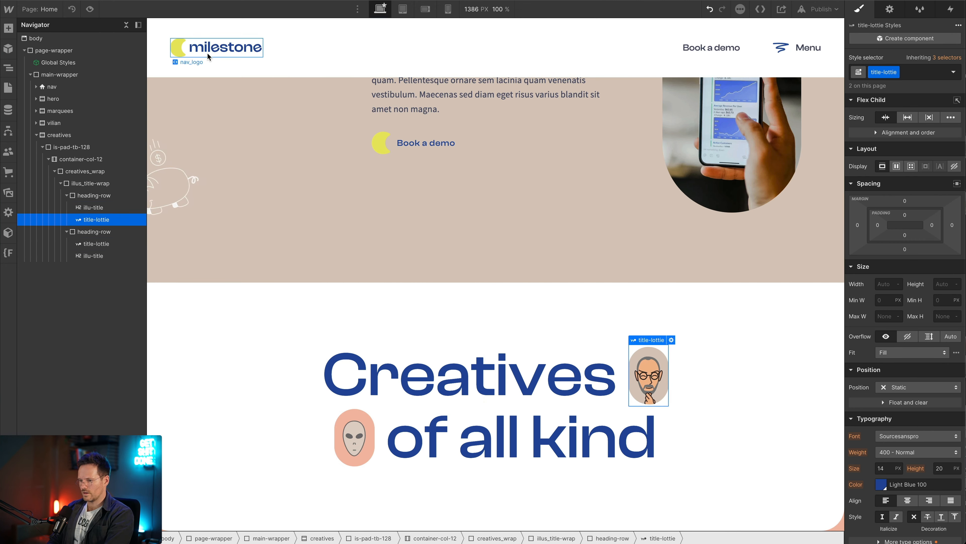
Preview the page to check the "Creatives of all kind" title, and return to editing.
{"action": "left_click", "coordinate": [90, 9]}
{"action": "scroll", "coordinate": [273, 420], "scroll_direction": "up", "scroll_amount": 3}
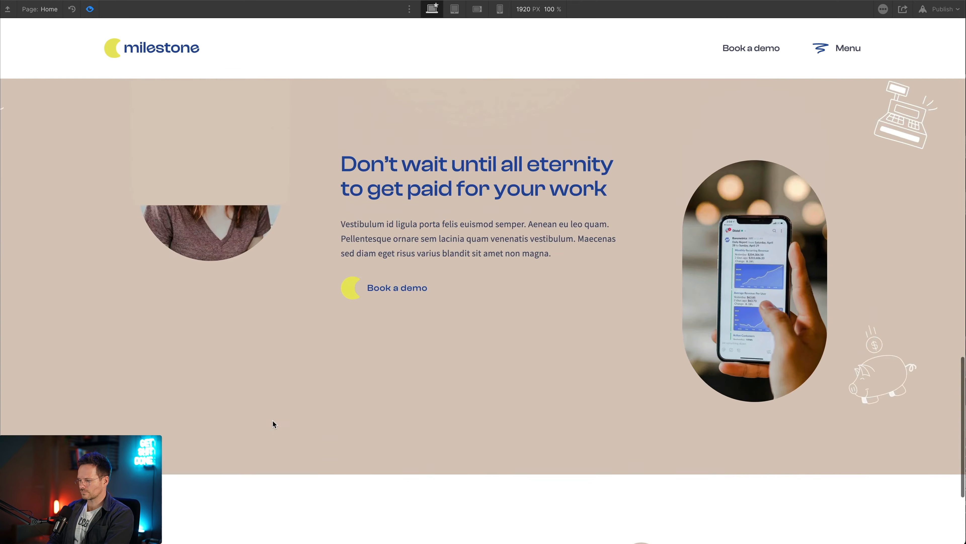
{"action": "scroll", "coordinate": [273, 420], "scroll_direction": "down", "scroll_amount": 8}
{"action": "scroll", "coordinate": [273, 420], "scroll_direction": "down", "scroll_amount": 10}
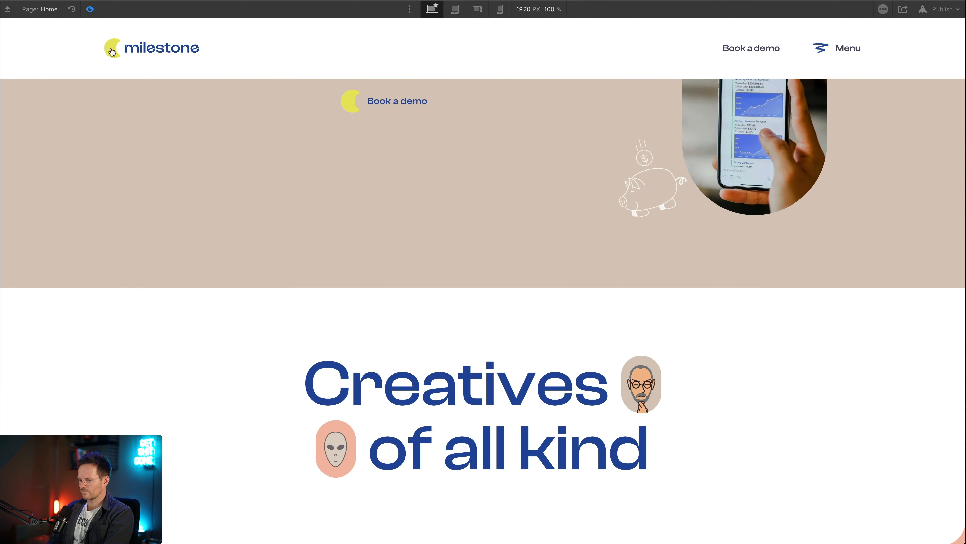
{"action": "left_click", "coordinate": [90, 10]}
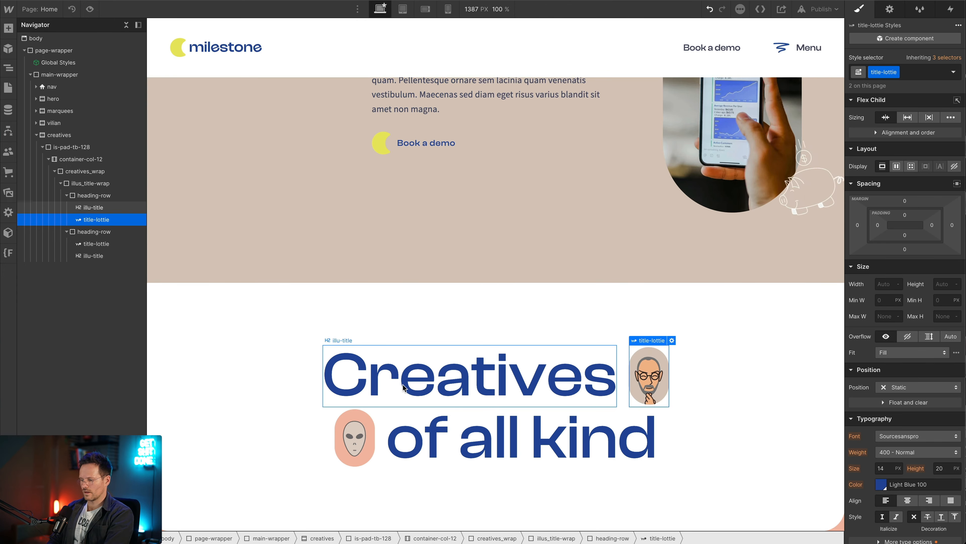
Preview the Alien.json and Steve.json title animations and turn on looping for the alien one.
{"action": "left_click", "coordinate": [354, 438]}
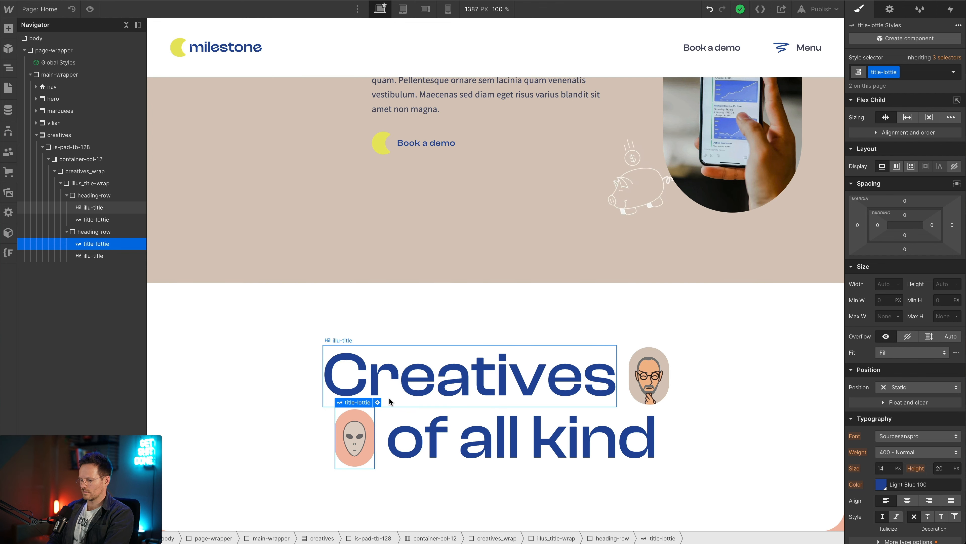
{"action": "left_click", "coordinate": [378, 403]}
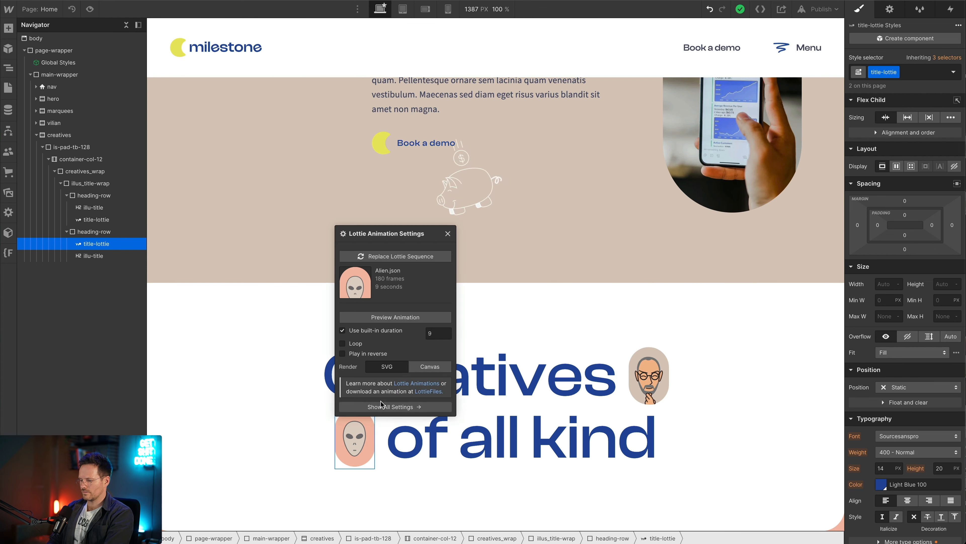
{"action": "left_click", "coordinate": [403, 318]}
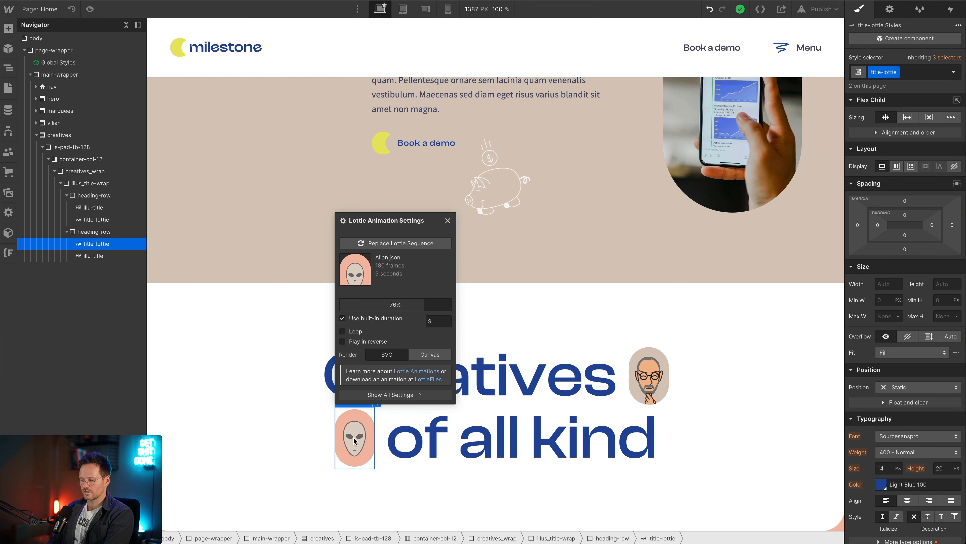
{"action": "left_click", "coordinate": [352, 332]}
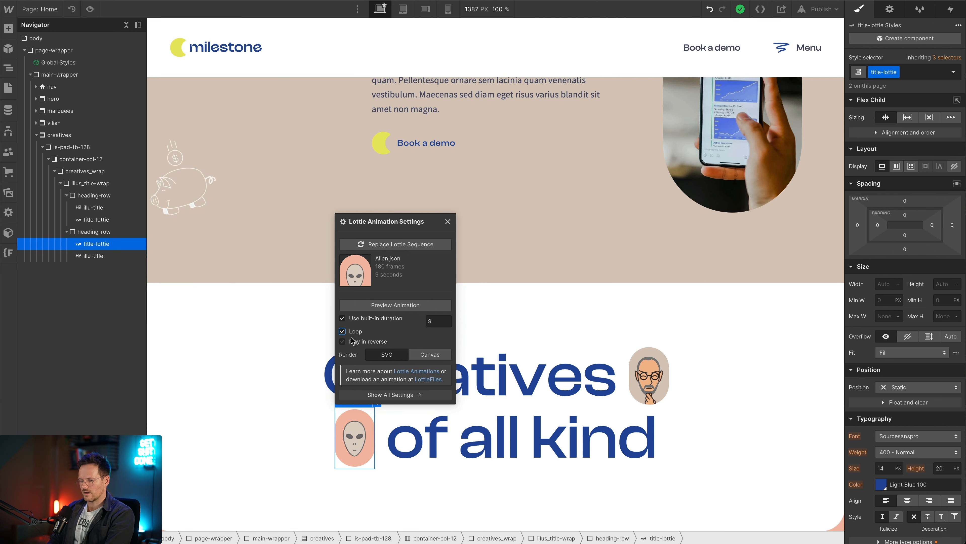
{"action": "left_click", "coordinate": [649, 375]}
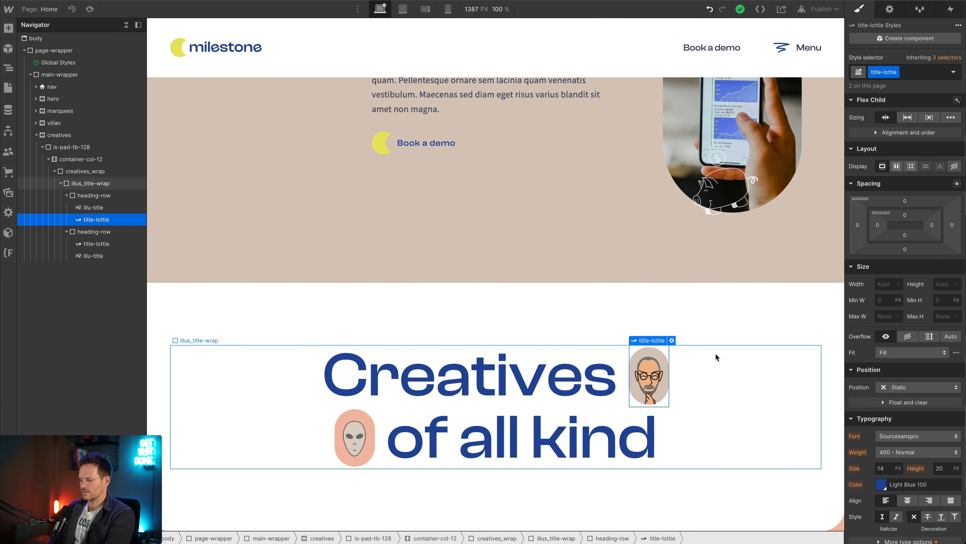
{"action": "left_click", "coordinate": [673, 340]}
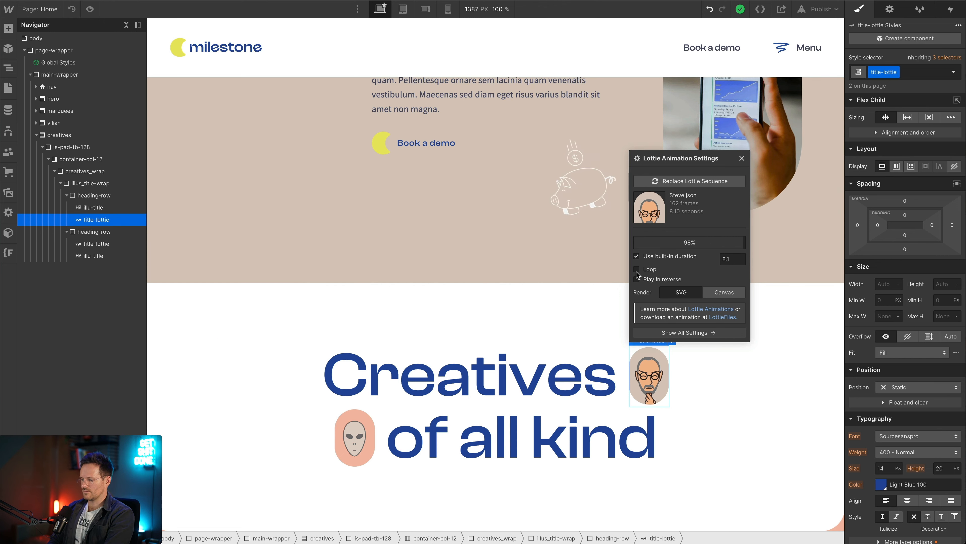
Switch to Figma and examine the three creatives cards and the nested rectangles that diagram their sticky track.
{"action": "left_click", "coordinate": [439, 316]}
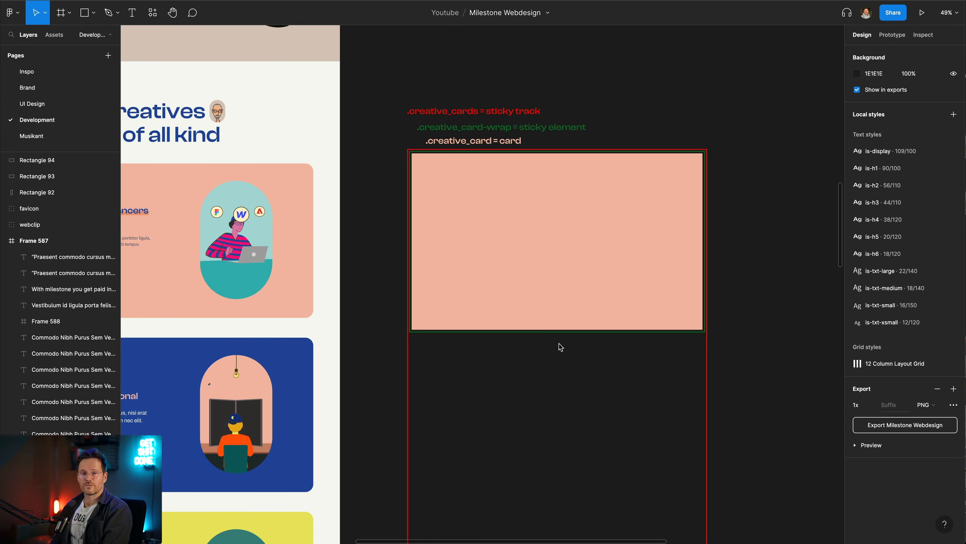
{"action": "scroll", "coordinate": [488, 200], "scroll_direction": "down", "scroll_amount": 1}
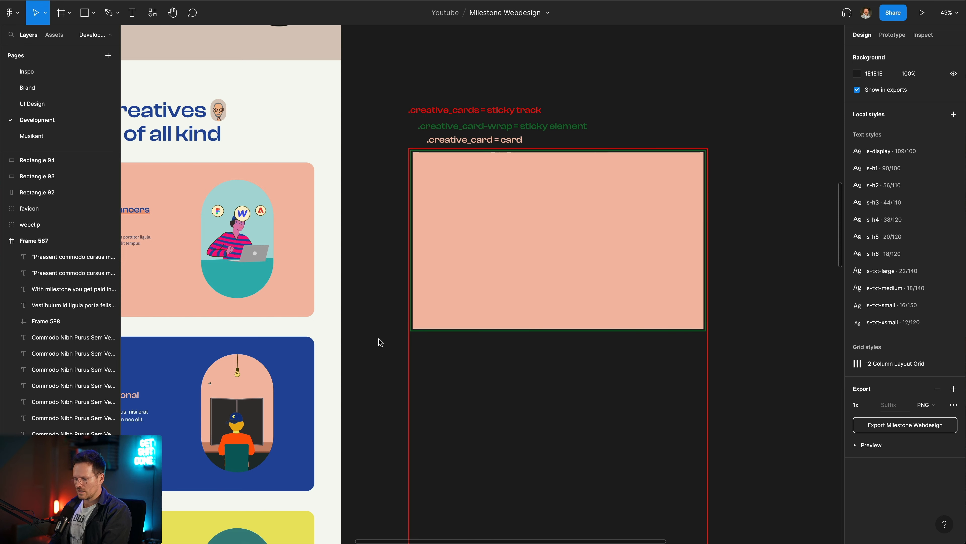
{"action": "scroll", "coordinate": [379, 339], "scroll_direction": "down", "scroll_amount": 3}
{"action": "scroll", "coordinate": [379, 339], "scroll_direction": "down", "scroll_amount": 5}
{"action": "scroll", "coordinate": [379, 340], "scroll_direction": "up", "scroll_amount": 3}
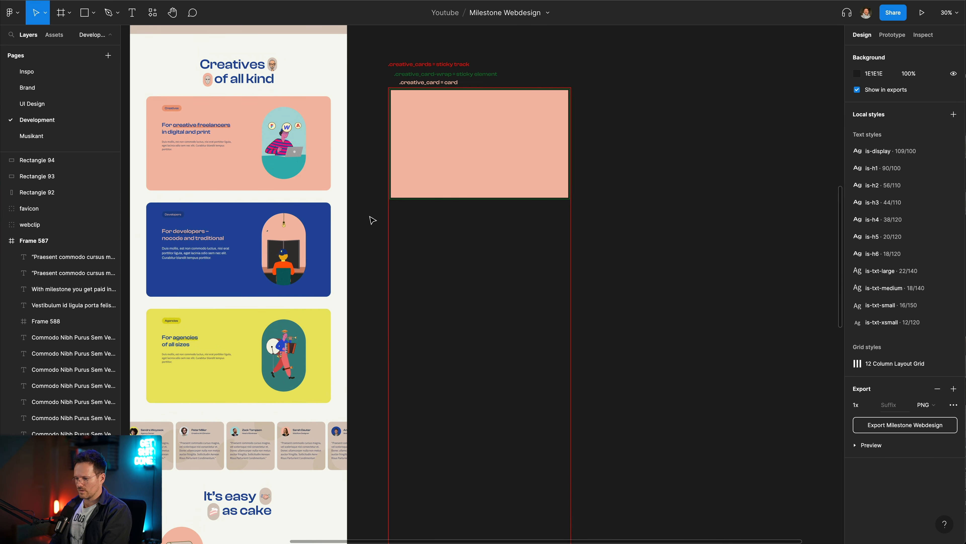
{"action": "left_click_drag", "start_coordinate": [371, 217], "coordinate": [613, 335]}
{"action": "scroll", "coordinate": [612, 335], "scroll_direction": "down", "scroll_amount": 4}
{"action": "scroll", "coordinate": [613, 334], "scroll_direction": "up", "scroll_amount": 4}
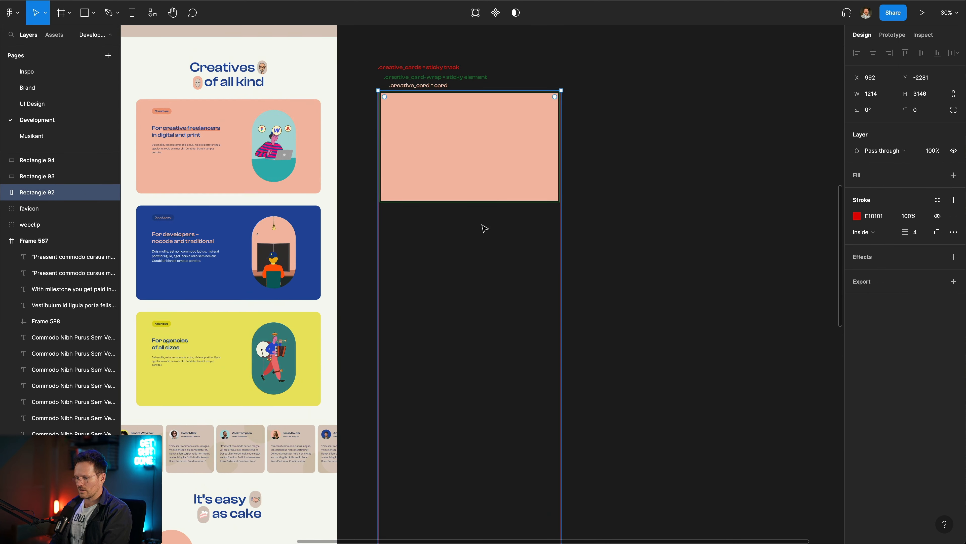
{"action": "left_click_drag", "start_coordinate": [363, 123], "coordinate": [548, 272]}
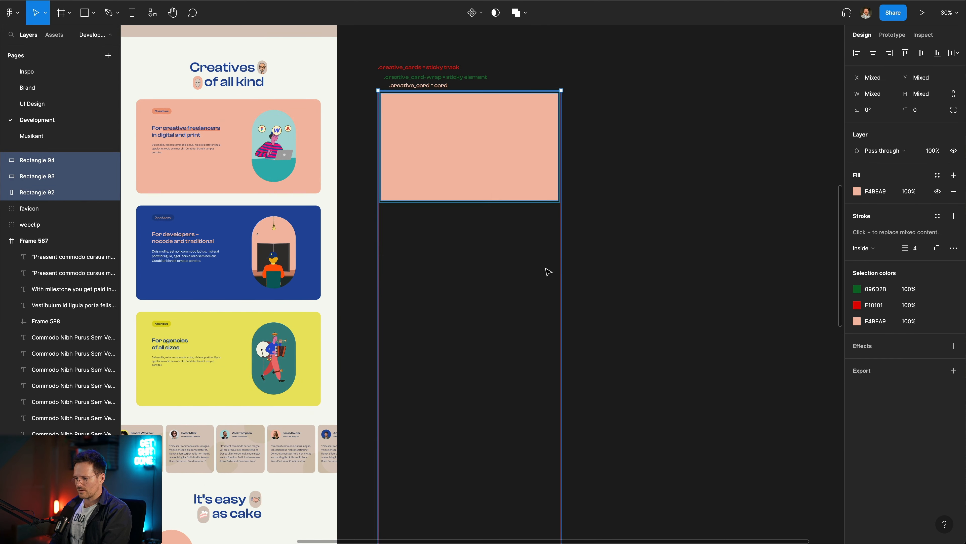
{"action": "left_click", "coordinate": [596, 240]}
Examine the diagram's labels for .creative_cards, .creative_card-wrap and .creative_card and how the three elements are nested.
{"action": "scroll", "coordinate": [395, 106], "scroll_direction": "up", "scroll_amount": 5}
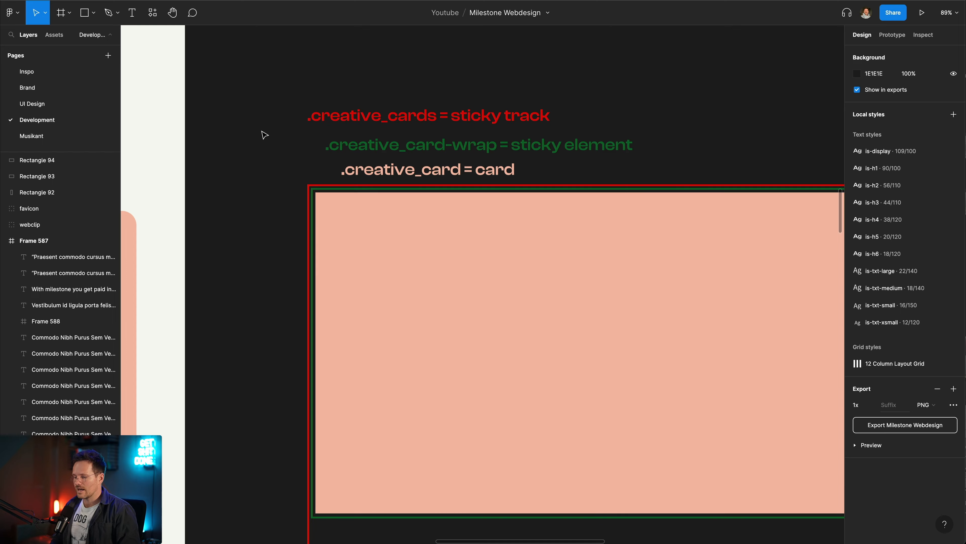
{"action": "scroll", "coordinate": [345, 78], "scroll_direction": "right", "scroll_amount": 4}
{"action": "scroll", "coordinate": [345, 77], "scroll_direction": "down", "scroll_amount": 3}
{"action": "scroll", "coordinate": [354, 124], "scroll_direction": "down", "scroll_amount": 1}
{"action": "scroll", "coordinate": [304, 114], "scroll_direction": "up", "scroll_amount": 3}
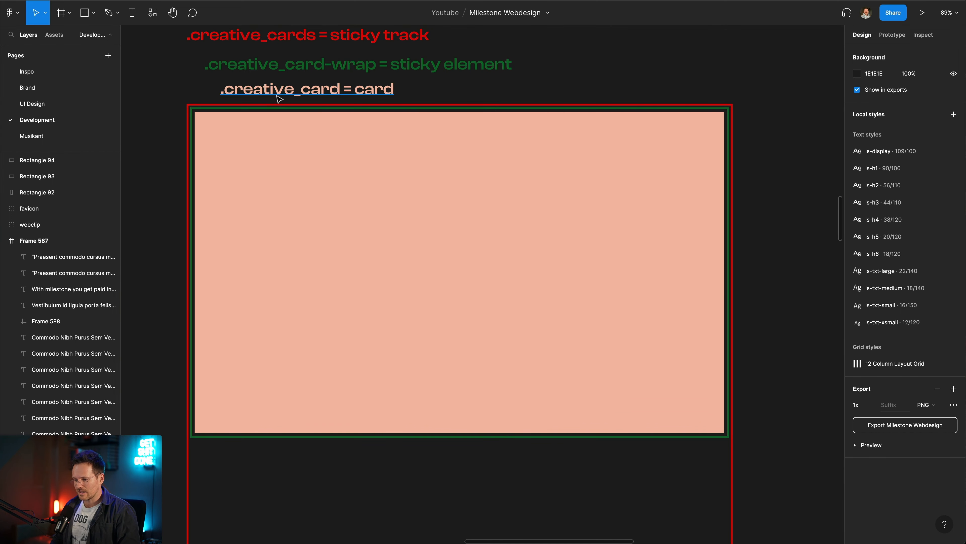
{"action": "scroll", "coordinate": [269, 108], "scroll_direction": "up", "scroll_amount": 5}
{"action": "scroll", "coordinate": [269, 111], "scroll_direction": "down", "scroll_amount": 5}
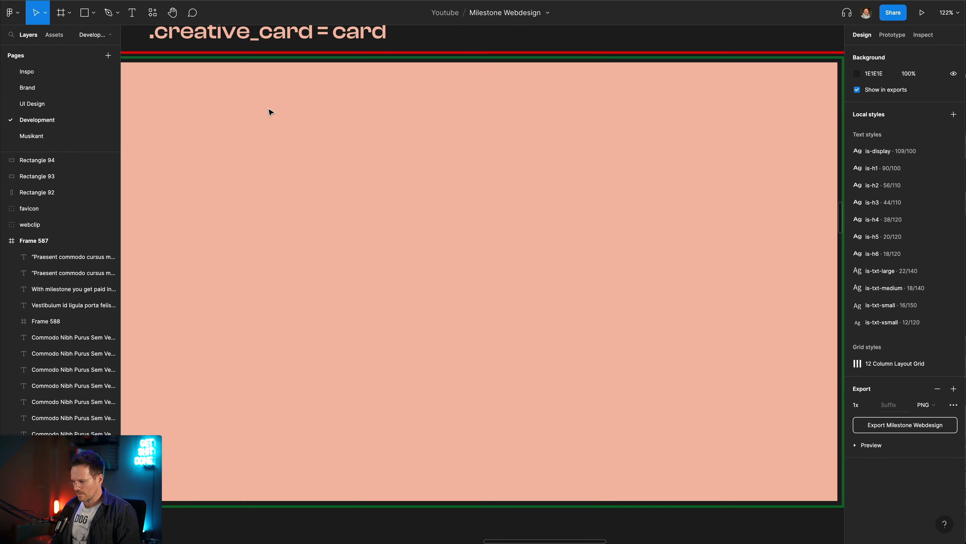
{"action": "scroll", "coordinate": [269, 111], "scroll_direction": "up", "scroll_amount": 2}
{"action": "scroll", "coordinate": [269, 111], "scroll_direction": "left", "scroll_amount": 1}
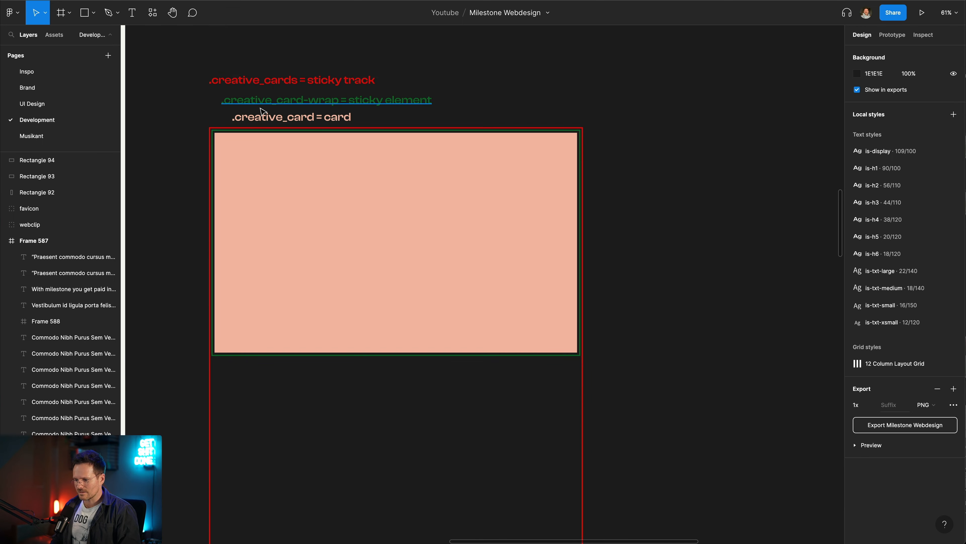
{"action": "scroll", "coordinate": [412, 120], "scroll_direction": "up", "scroll_amount": 3}
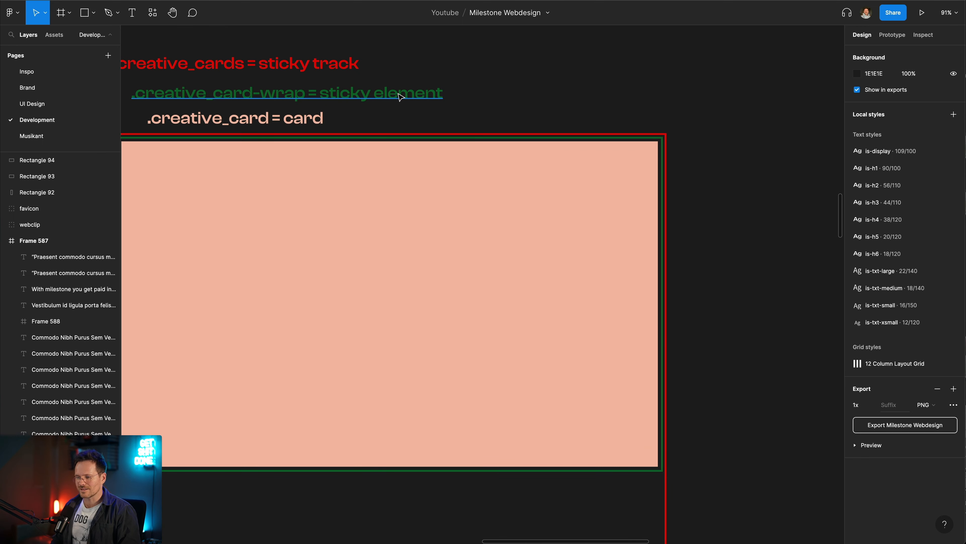
{"action": "scroll", "coordinate": [404, 98], "scroll_direction": "left", "scroll_amount": 2}
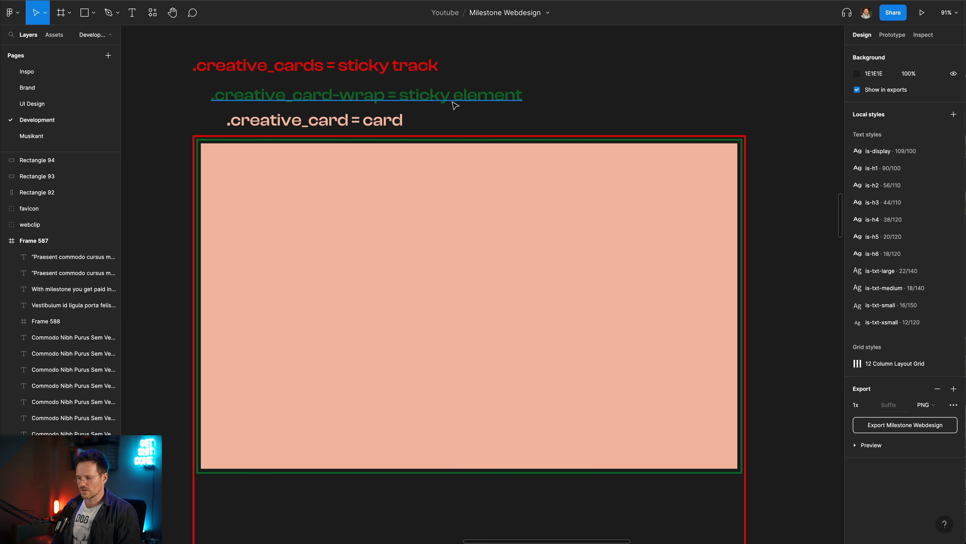
{"action": "scroll", "coordinate": [380, 132], "scroll_direction": "down", "scroll_amount": 2}
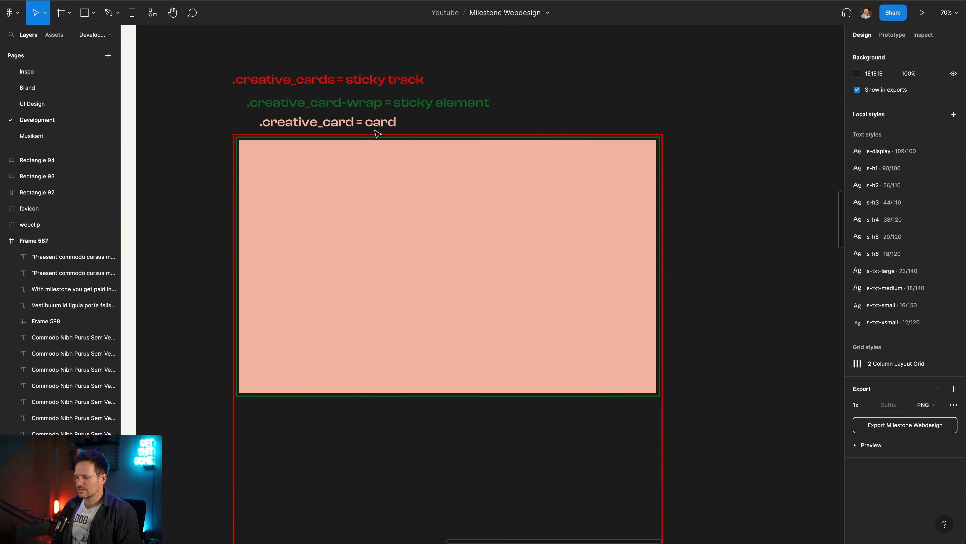
{"action": "scroll", "coordinate": [335, 358], "scroll_direction": "down", "scroll_amount": 1}
{"action": "scroll", "coordinate": [334, 360], "scroll_direction": "up", "scroll_amount": 2}
{"action": "scroll", "coordinate": [334, 360], "scroll_direction": "down", "scroll_amount": 1}
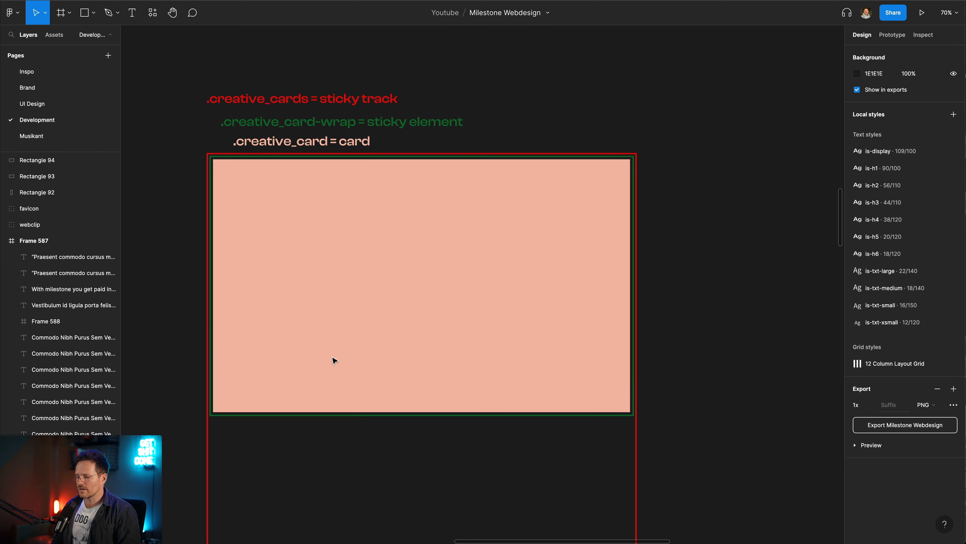
{"action": "scroll", "coordinate": [334, 360], "scroll_direction": "up", "scroll_amount": 1}
{"action": "scroll", "coordinate": [334, 360], "scroll_direction": "down", "scroll_amount": 2}
{"action": "scroll", "coordinate": [334, 360], "scroll_direction": "up", "scroll_amount": 1}
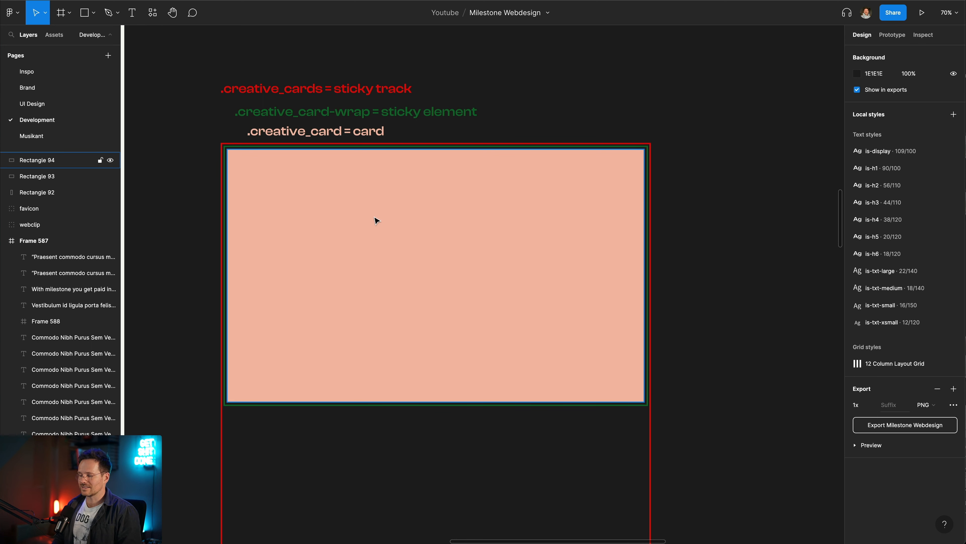
{"action": "left_click", "coordinate": [392, 231]}
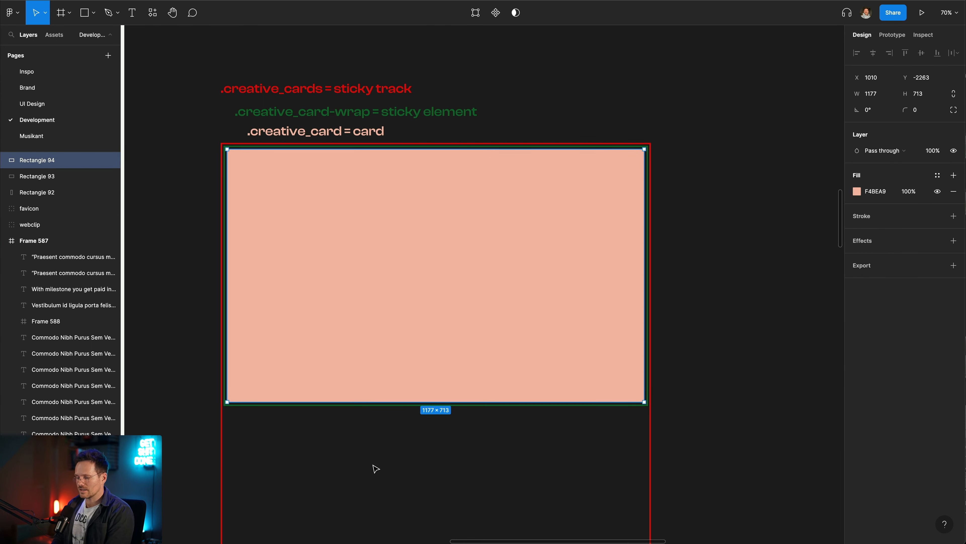
{"action": "left_click_drag", "start_coordinate": [335, 212], "coordinate": [691, 211]}
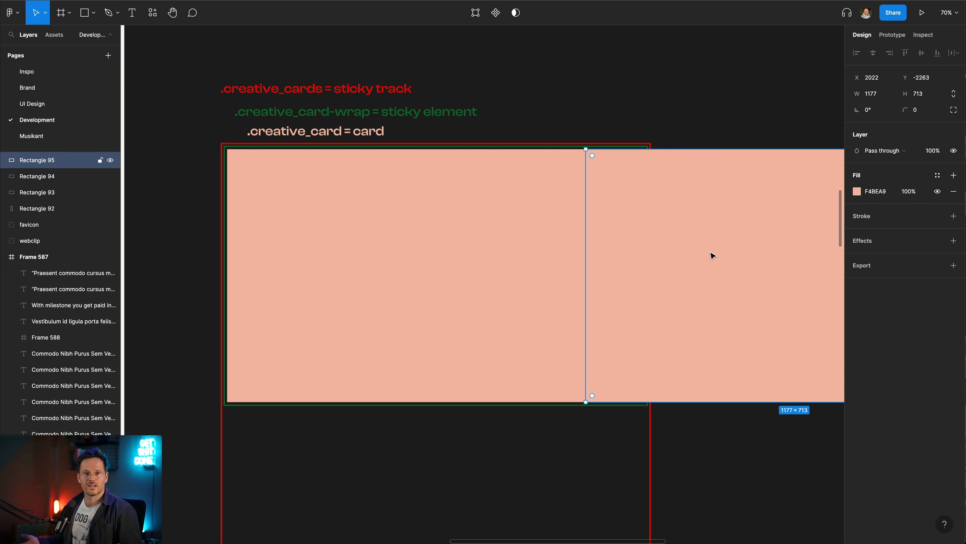
{"action": "key", "text": "Delete"}
{"action": "scroll", "coordinate": [449, 200], "scroll_direction": "left", "scroll_amount": 4}
{"action": "scroll", "coordinate": [448, 200], "scroll_direction": "up", "scroll_amount": 1}
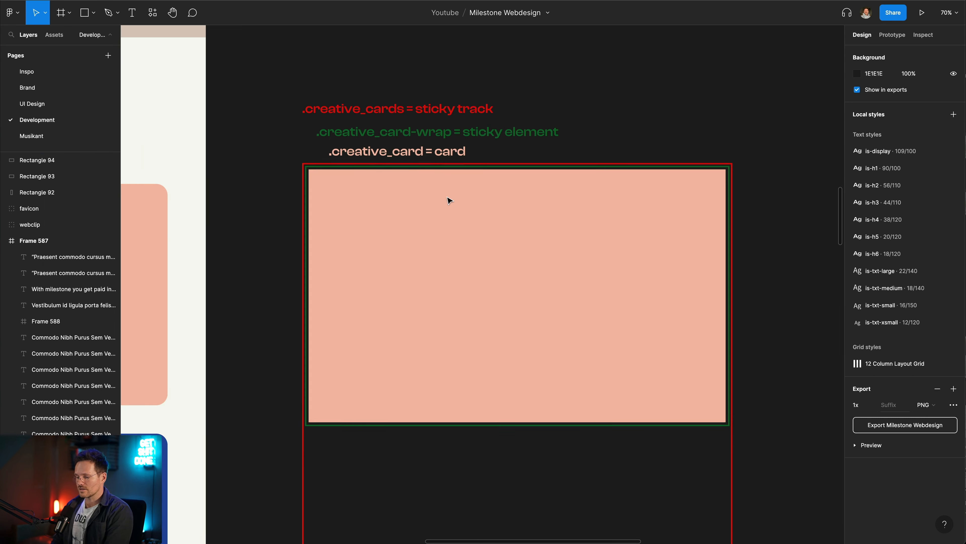
Copy the name creative_cards from the Figma diagram and add a div block with that class inside creatives_wrap in Webflow.
{"action": "double_click", "coordinate": [371, 111]}
{"action": "left_click_drag", "start_coordinate": [405, 110], "coordinate": [256, 107]}
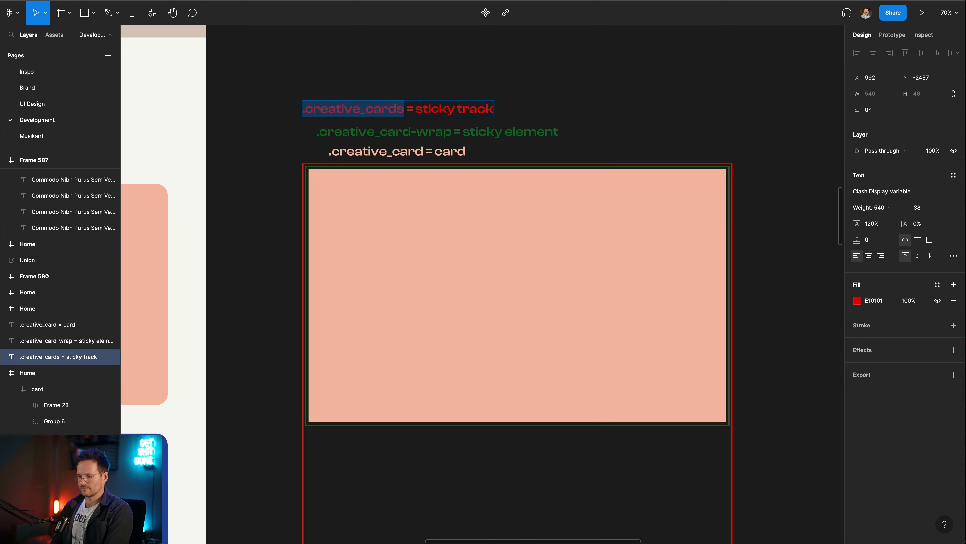
{"action": "key", "text": "super+Tab"}
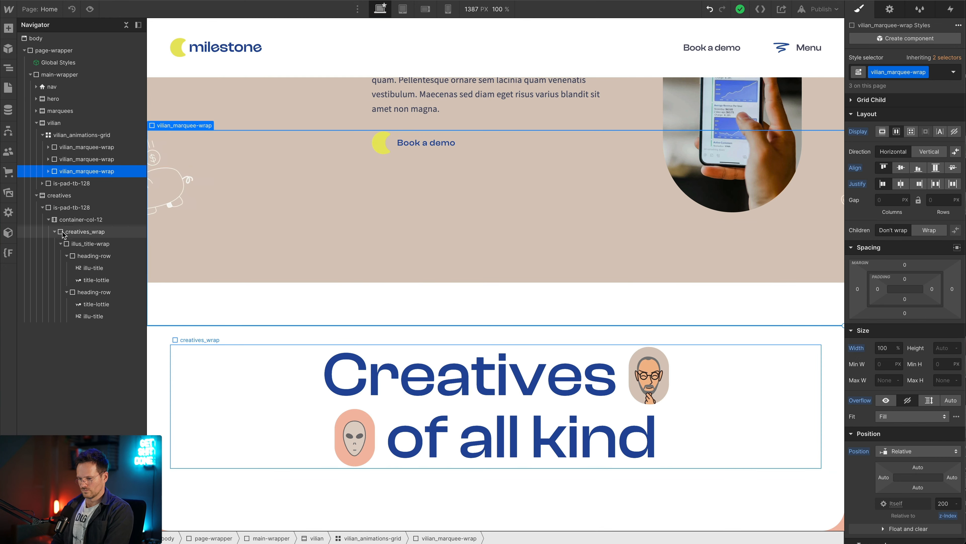
{"action": "left_click", "coordinate": [60, 243]}
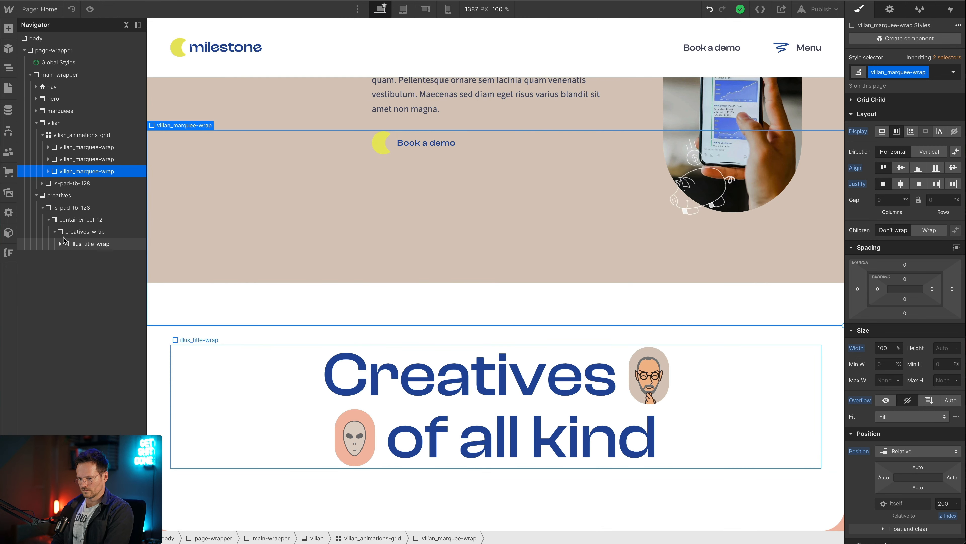
{"action": "left_click", "coordinate": [72, 235]}
{"action": "key", "text": "super+k"}
{"action": "type", "text": "div"}
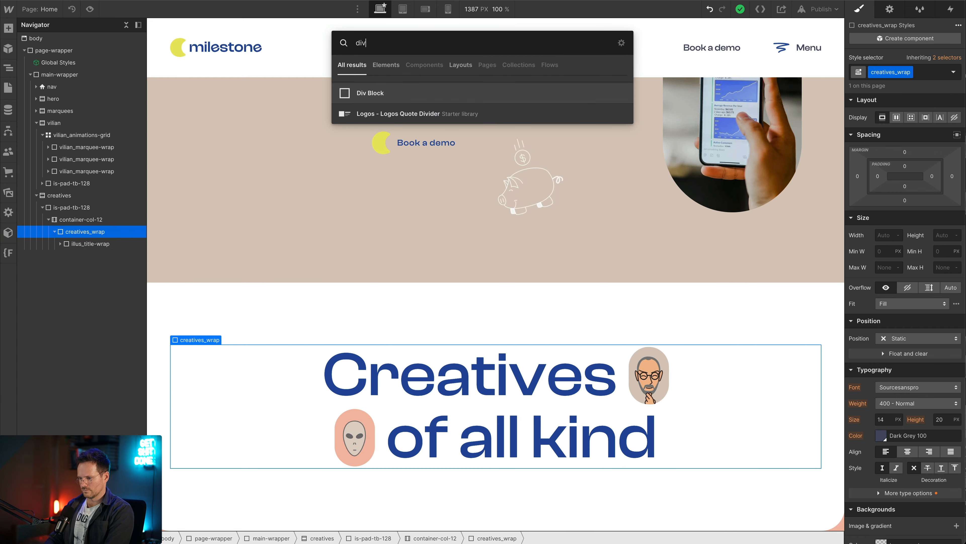
{"action": "key", "text": "Return"}
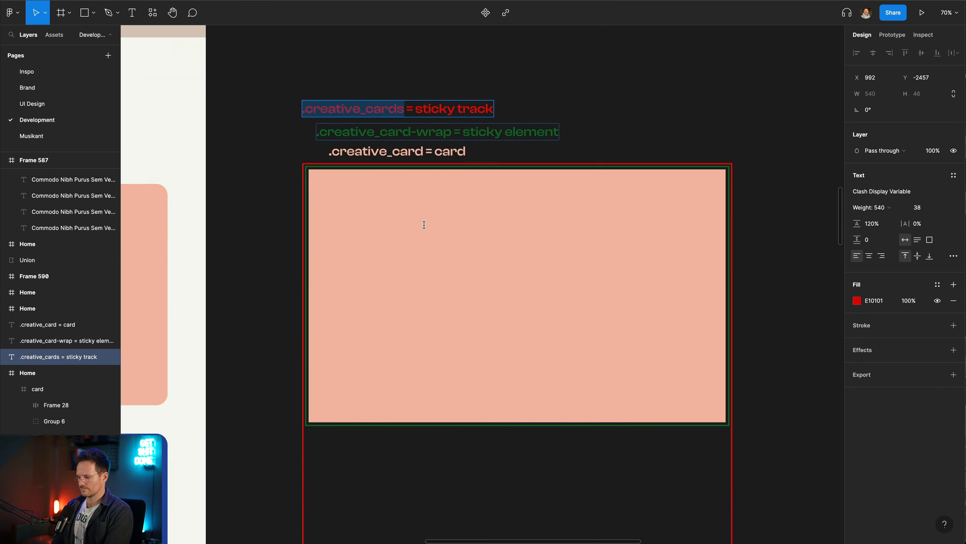
Copy the name creative_card-wrap from the Figma diagram and add a div block with that class inside creative_cards in Webflow.
{"action": "left_click", "coordinate": [376, 131]}
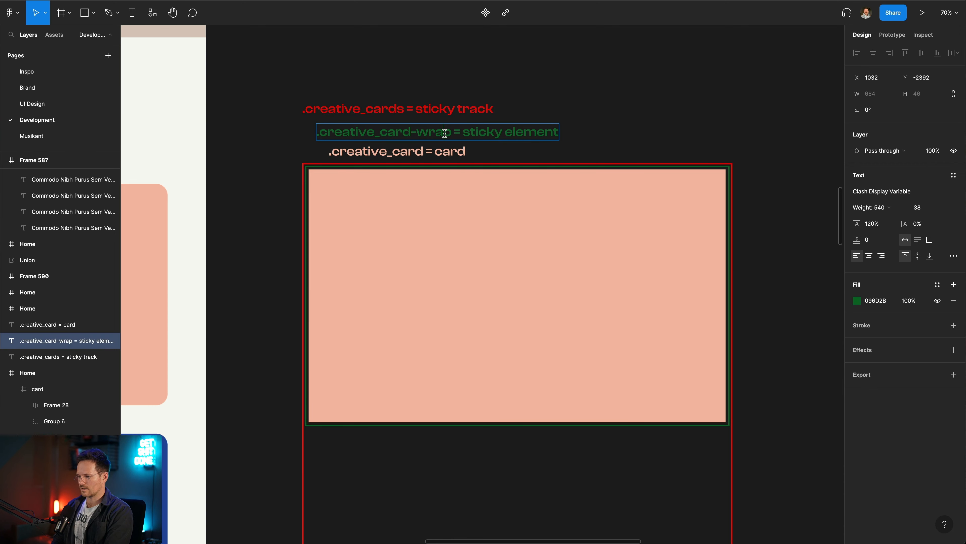
{"action": "left_click_drag", "start_coordinate": [451, 132], "coordinate": [317, 133]}
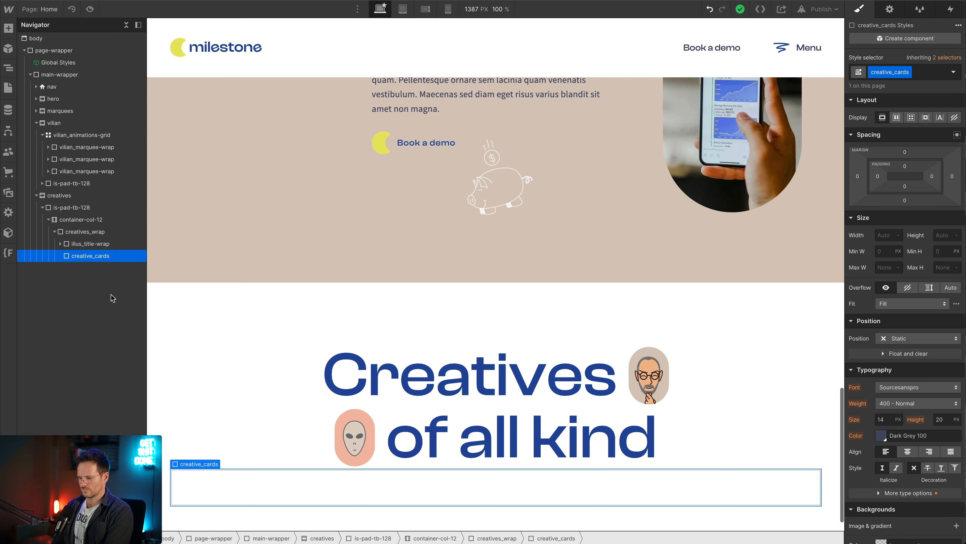
{"action": "key", "text": "super+e"}
{"action": "type", "text": "div"}
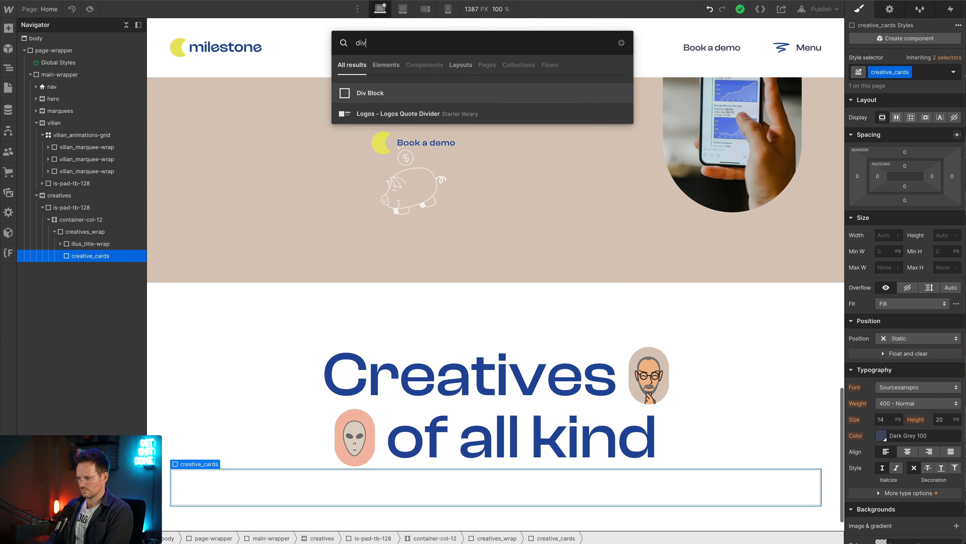
{"action": "key", "text": "Escape"}
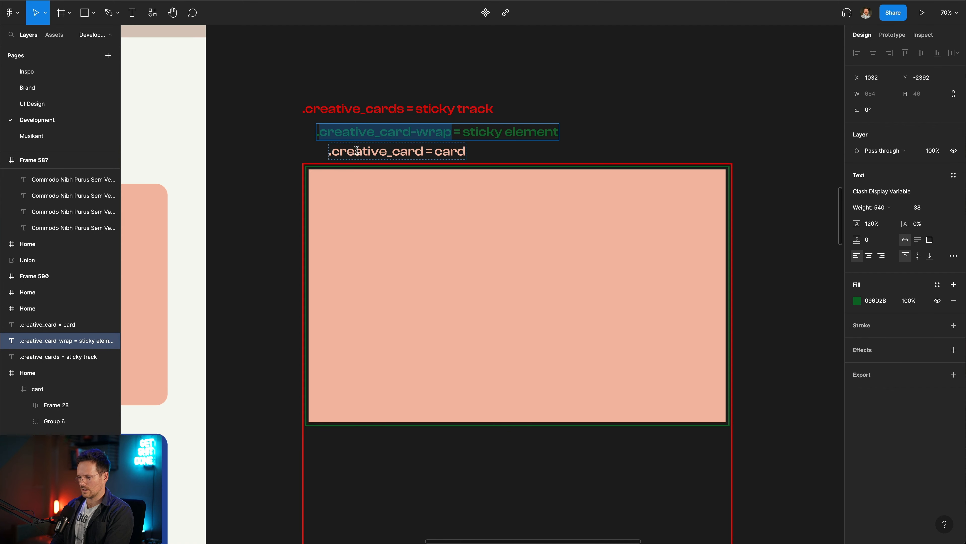
Nest a div block with the class creative_card inside creative_card-wrap, taking the name from the Figma diagram.
{"action": "left_click", "coordinate": [357, 150]}
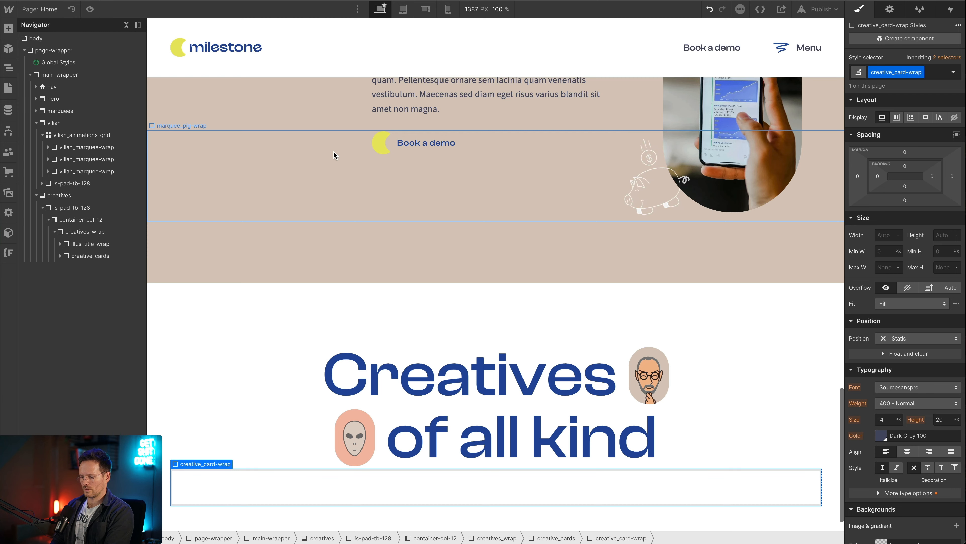
{"action": "left_click", "coordinate": [60, 257]}
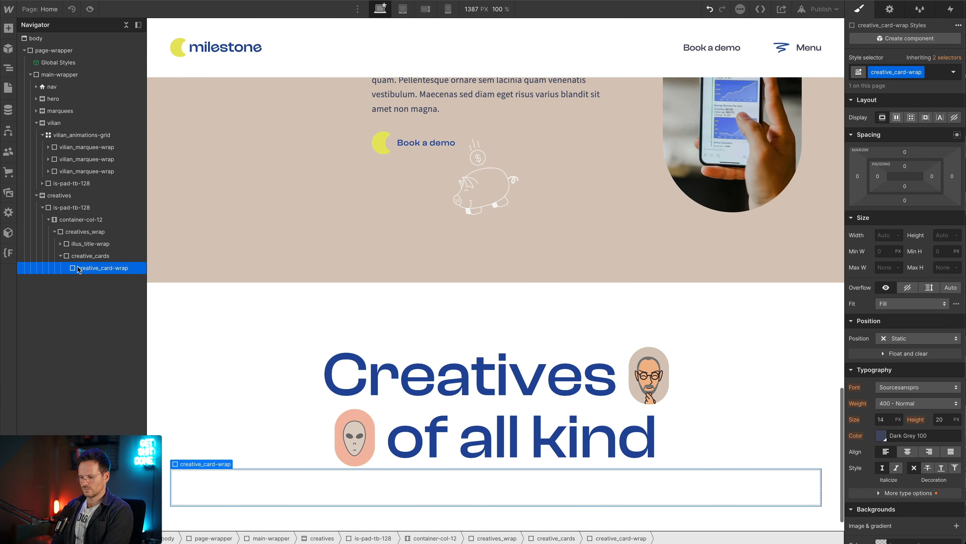
{"action": "key", "text": "ctrl+k"}
{"action": "type", "text": "div"}
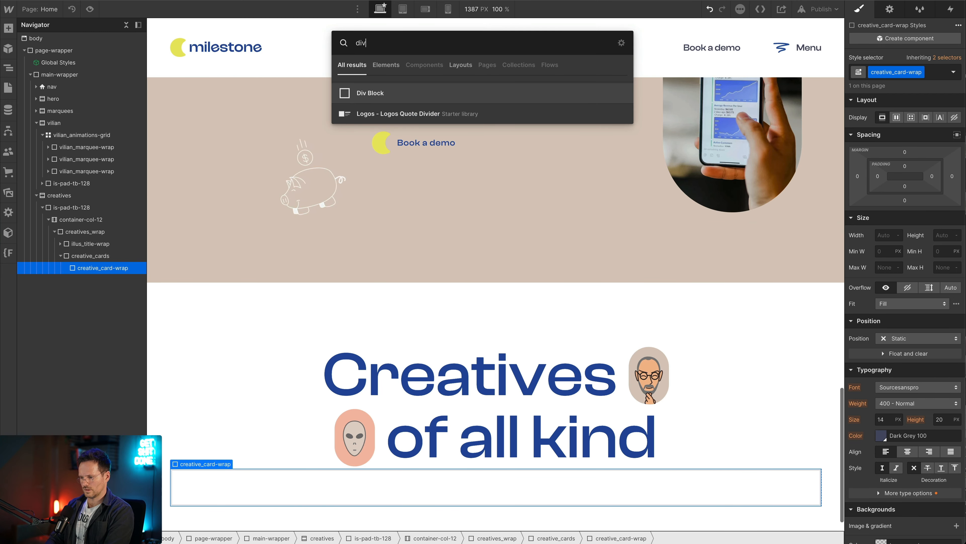
{"action": "key", "text": "Return"}
{"action": "key", "text": "ctrl+Return"}
{"action": "type", "text": "creative_card"}
{"action": "key", "text": "Return"}
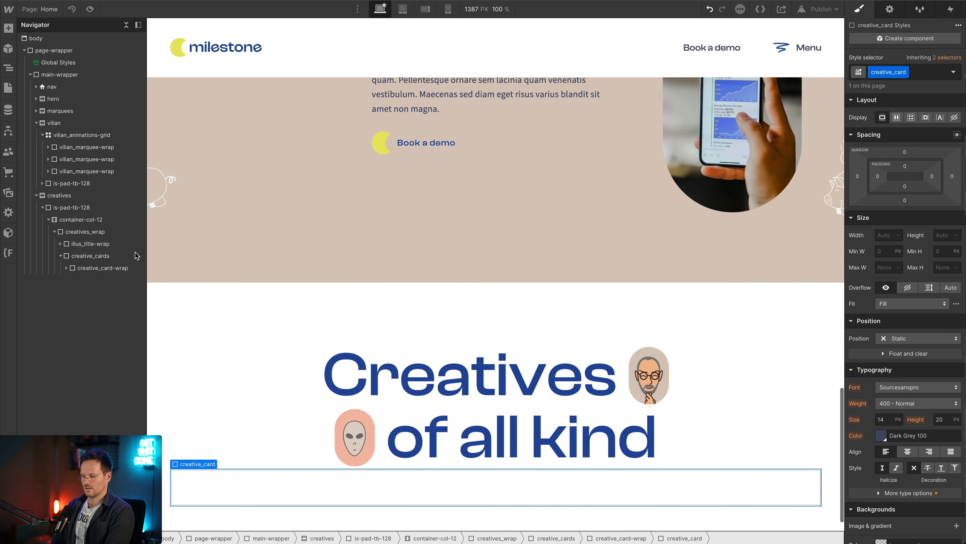
{"action": "left_click", "coordinate": [67, 267]}
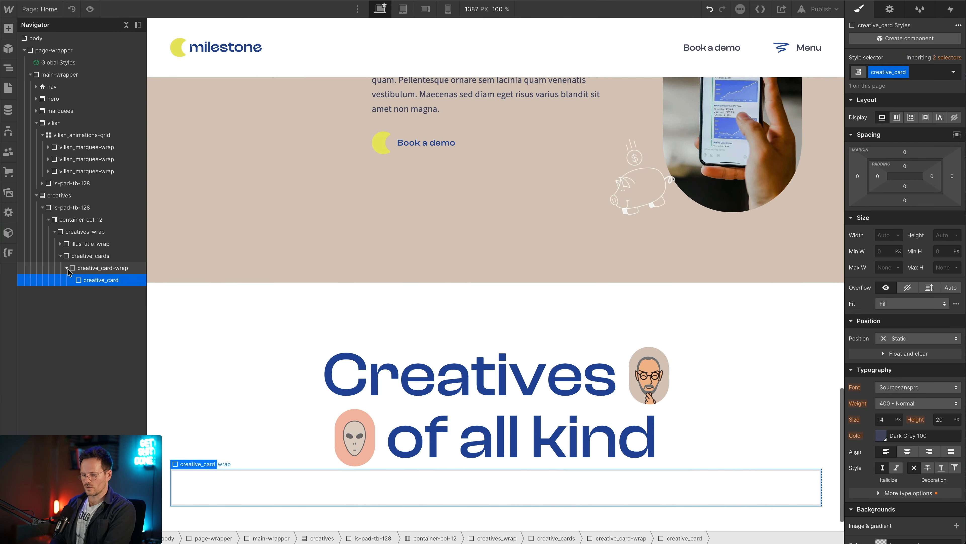
Select the creative_cards div and examine the layout of the Creatives and Developers cards in the Figma design.
{"action": "left_click", "coordinate": [89, 256]}
{"action": "scroll", "coordinate": [358, 438], "scroll_direction": "down", "scroll_amount": 1}
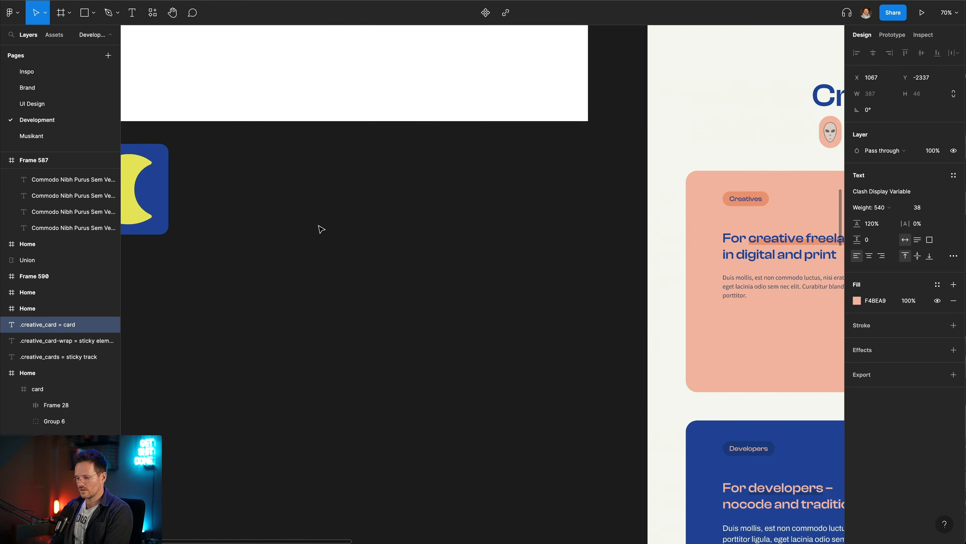
{"action": "scroll", "coordinate": [319, 226], "scroll_direction": "right", "scroll_amount": 15}
{"action": "scroll", "coordinate": [319, 225], "scroll_direction": "left", "scroll_amount": 4}
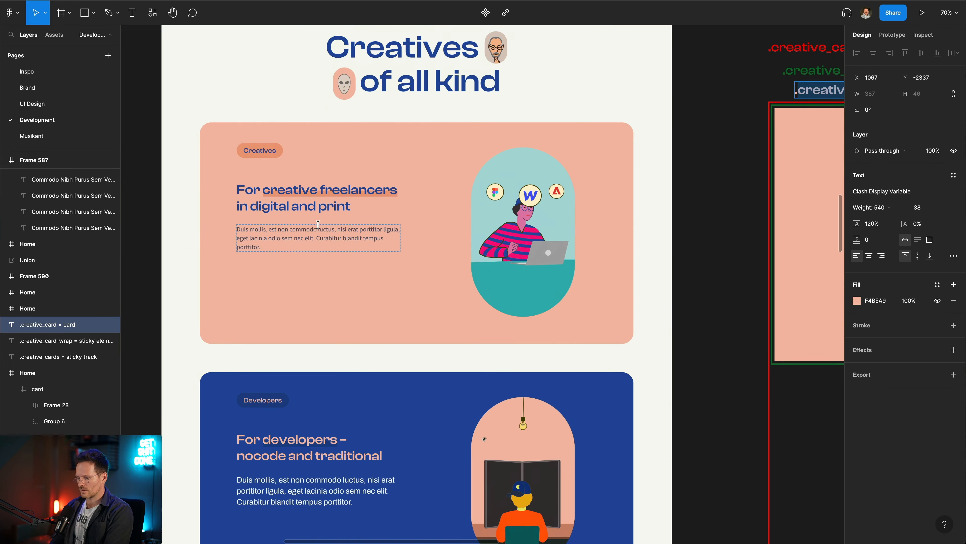
{"action": "scroll", "coordinate": [318, 223], "scroll_direction": "up", "scroll_amount": 1}
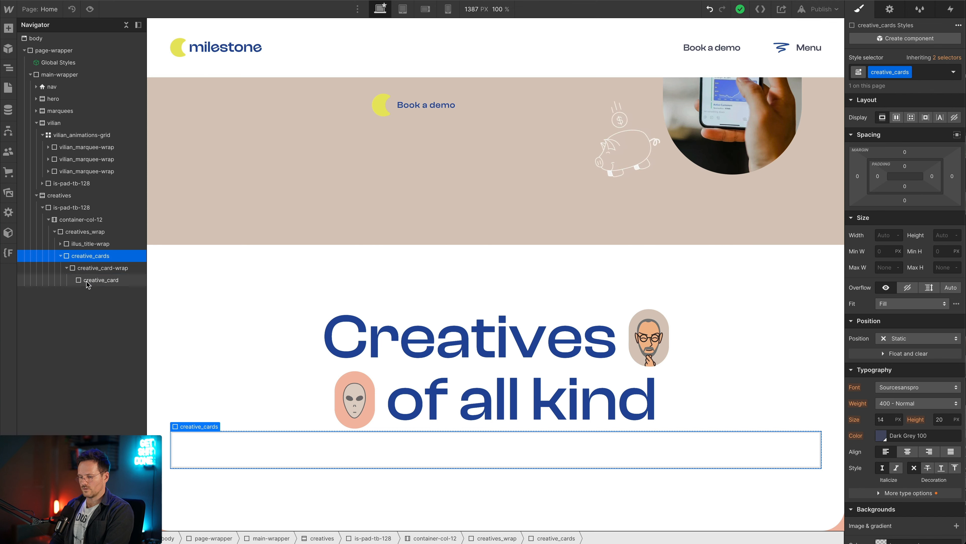
Select the creative_card div in Webflow and inspect the corner radius of the first card frame in Figma.
{"action": "left_click", "coordinate": [87, 281]}
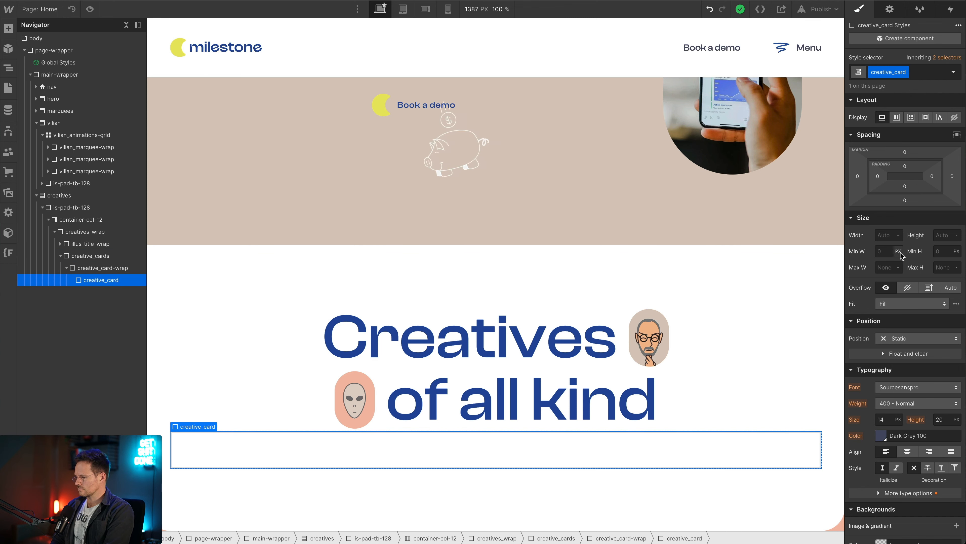
{"action": "scroll", "coordinate": [928, 342], "scroll_direction": "down", "scroll_amount": 1}
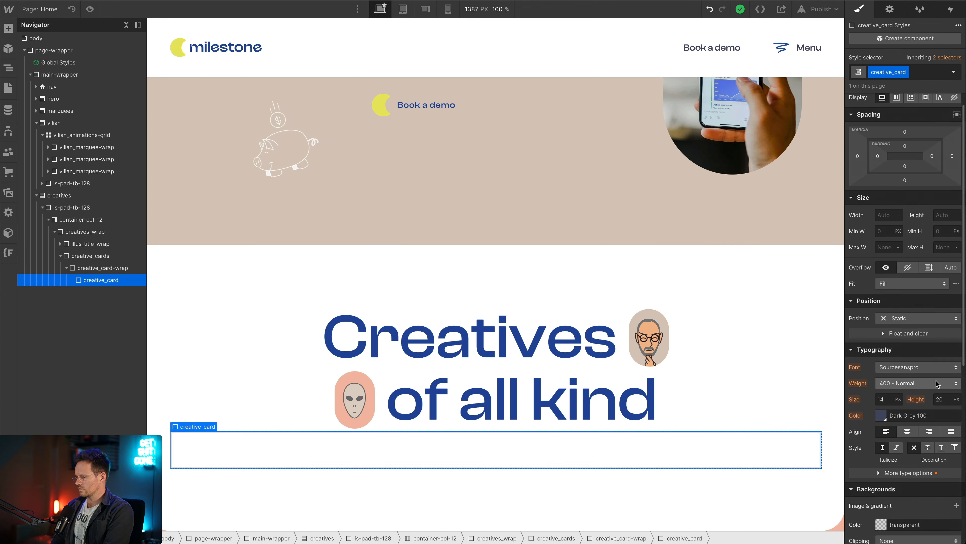
{"action": "scroll", "coordinate": [937, 383], "scroll_direction": "up", "scroll_amount": 1}
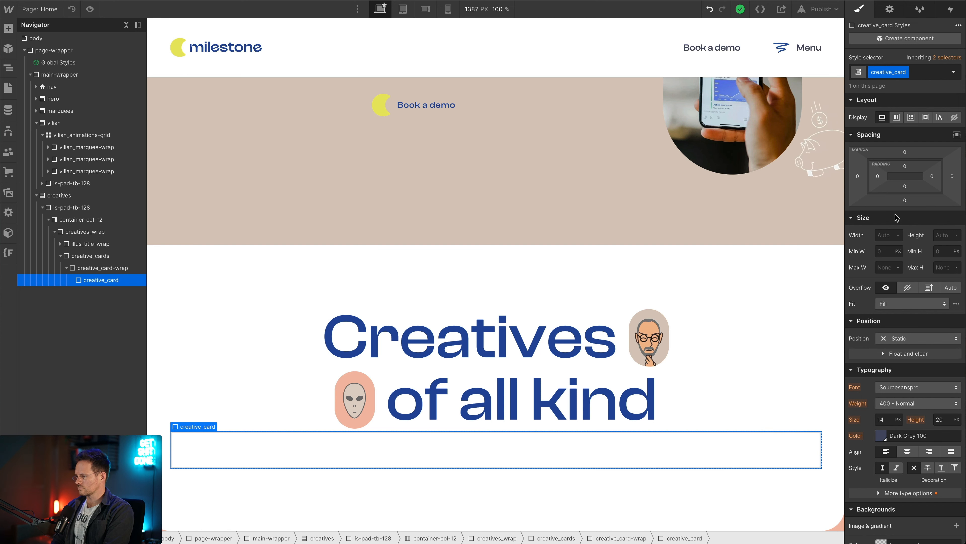
{"action": "scroll", "coordinate": [897, 218], "scroll_direction": "down", "scroll_amount": 7}
{"action": "scroll", "coordinate": [895, 210], "scroll_direction": "up", "scroll_amount": 7}
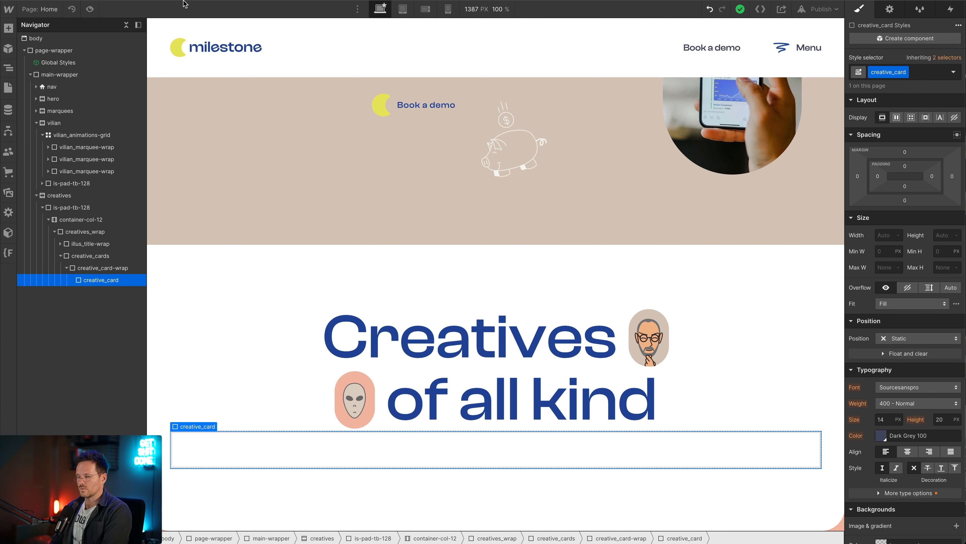
{"action": "left_click", "coordinate": [244, 1]}
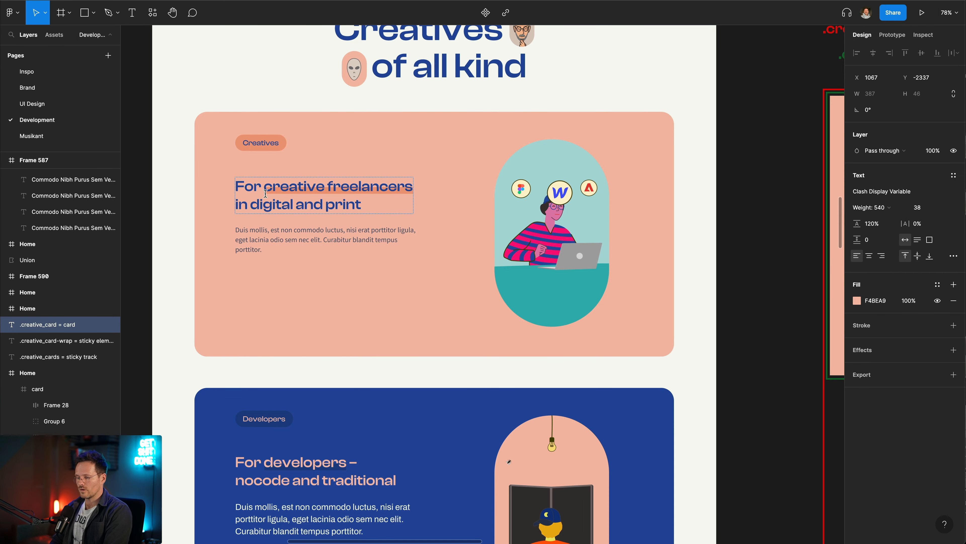
{"action": "left_click", "coordinate": [202, 135]}
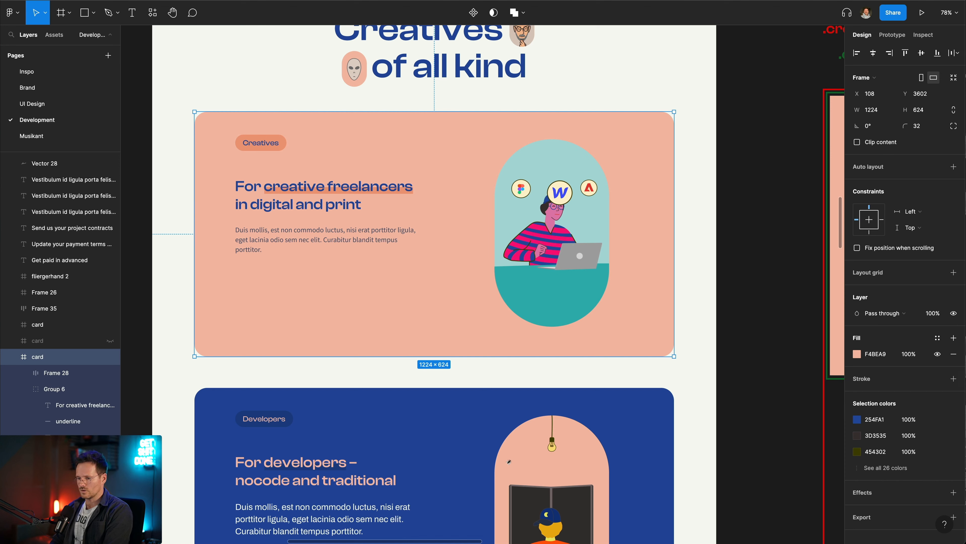
{"action": "left_click", "coordinate": [160, 1]}
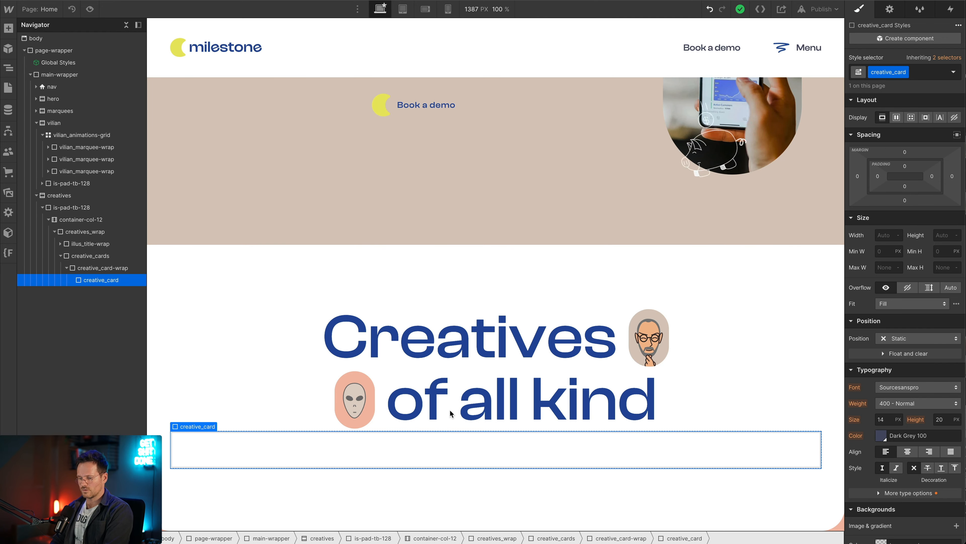
Set the border radius of creative_card to 32/16 em, giving 2 em.
{"action": "scroll", "coordinate": [924, 426], "scroll_direction": "down", "scroll_amount": 8}
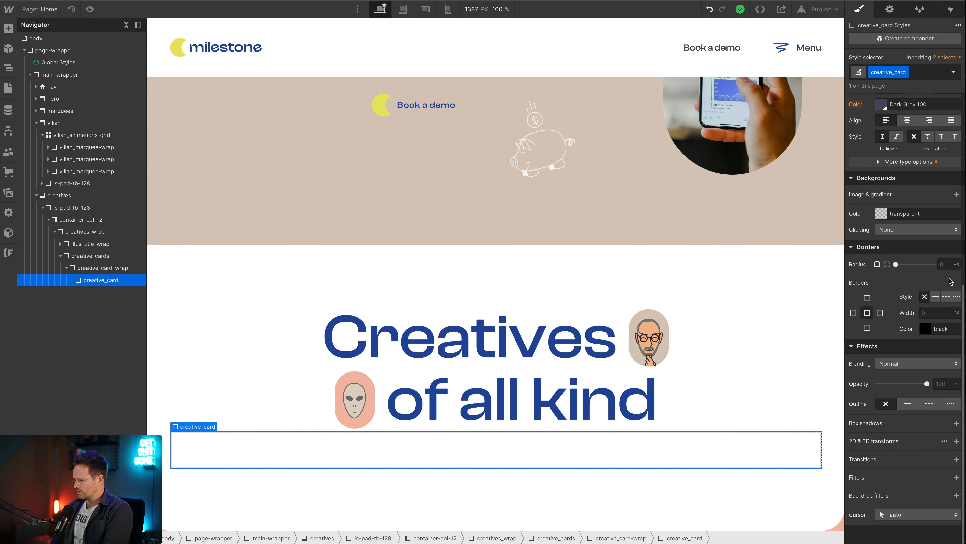
{"action": "left_click", "coordinate": [944, 264]}
{"action": "type", "text": "32"}
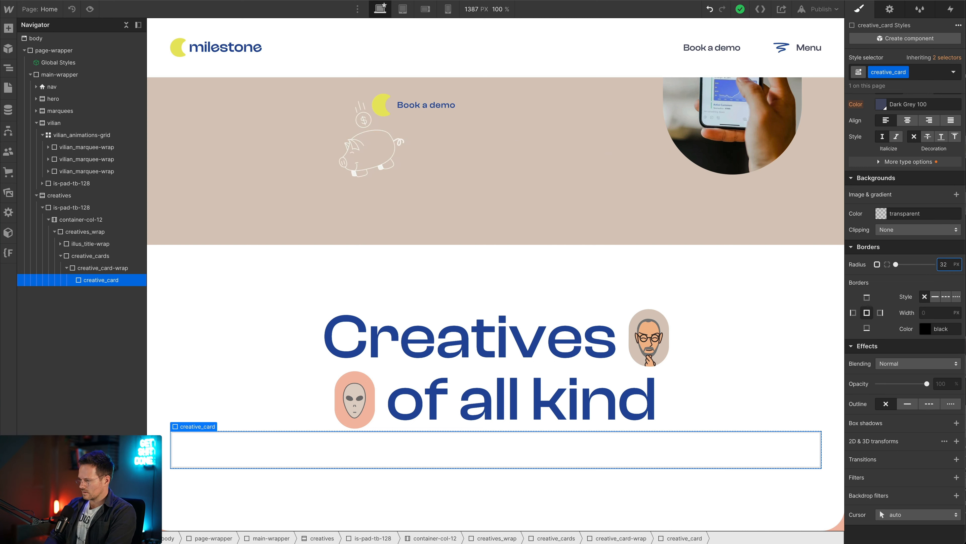
{"action": "type", "text": "/16"}
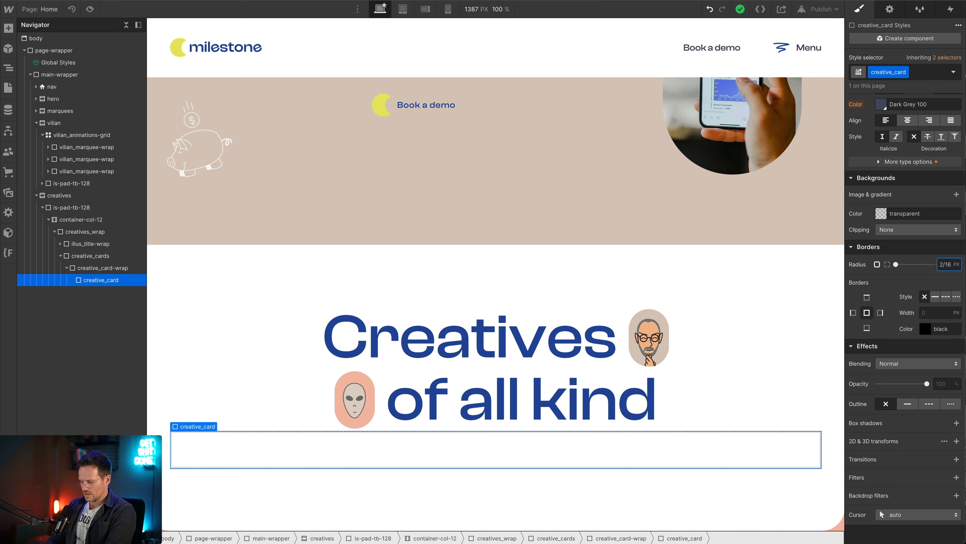
{"action": "type", "text": "em"}
{"action": "key", "text": "Return"}
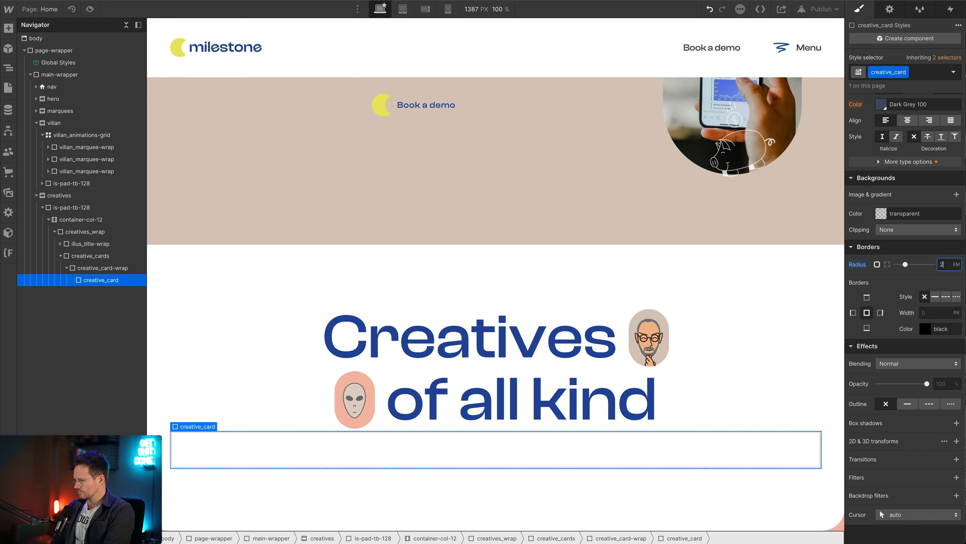
Switch to Figma, inspect the Creatives label's offset from the edges of the first card, and return to Webflow.
{"action": "scroll", "coordinate": [902, 242], "scroll_direction": "up", "scroll_amount": 10}
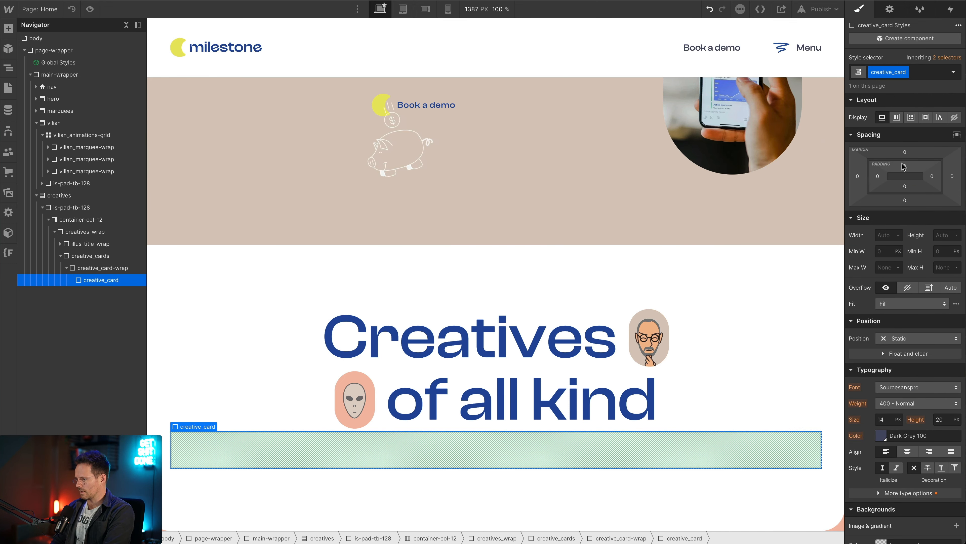
{"action": "double_click", "coordinate": [257, 3]}
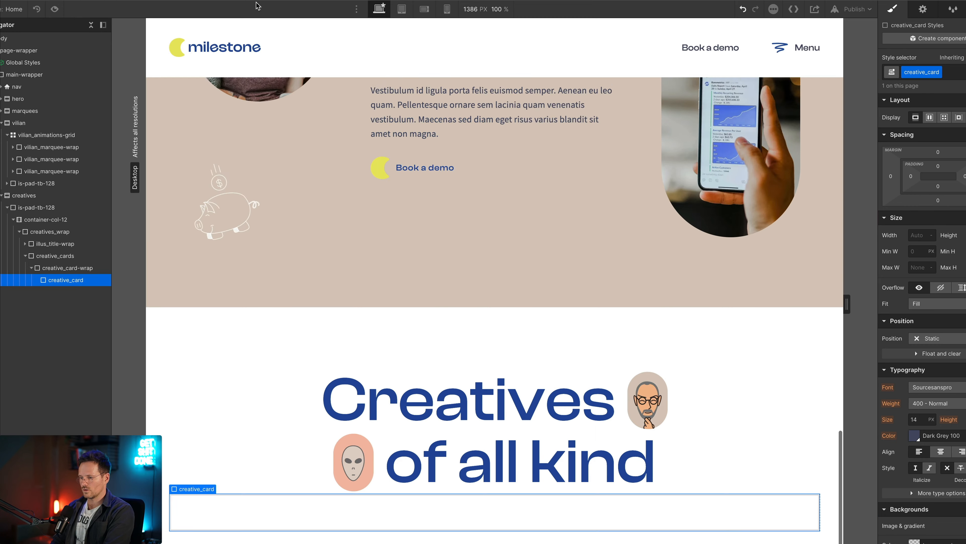
{"action": "key", "text": "super+Tab"}
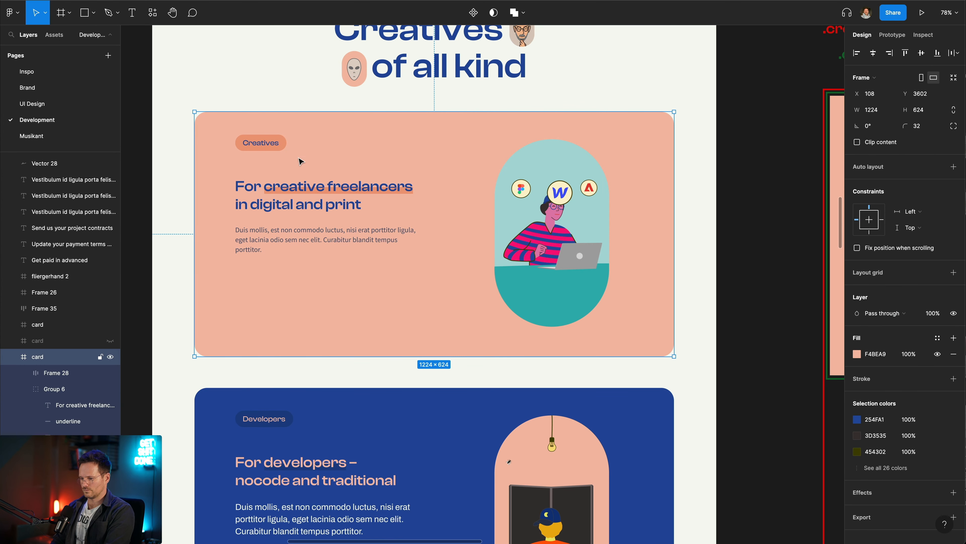
{"action": "left_click", "coordinate": [261, 150]}
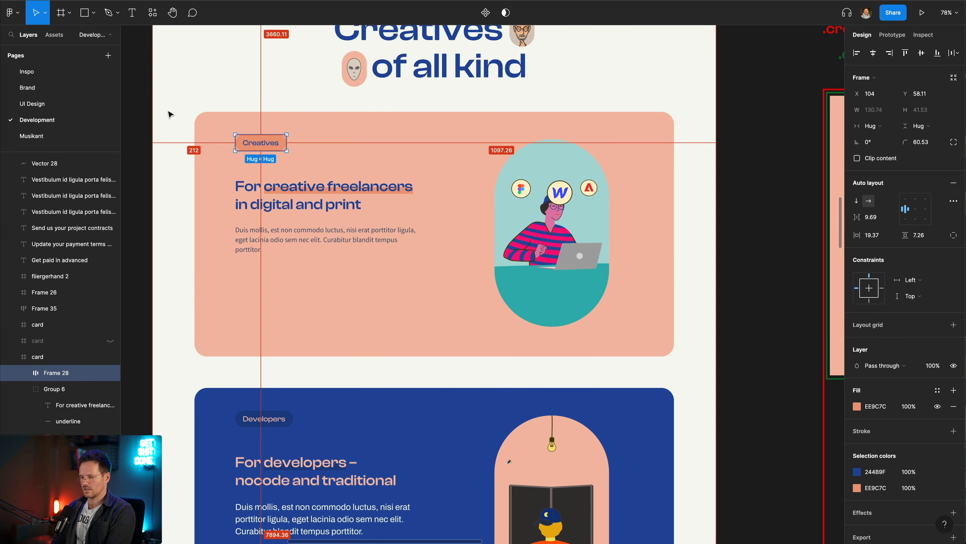
{"action": "key", "text": "super+Tab"}
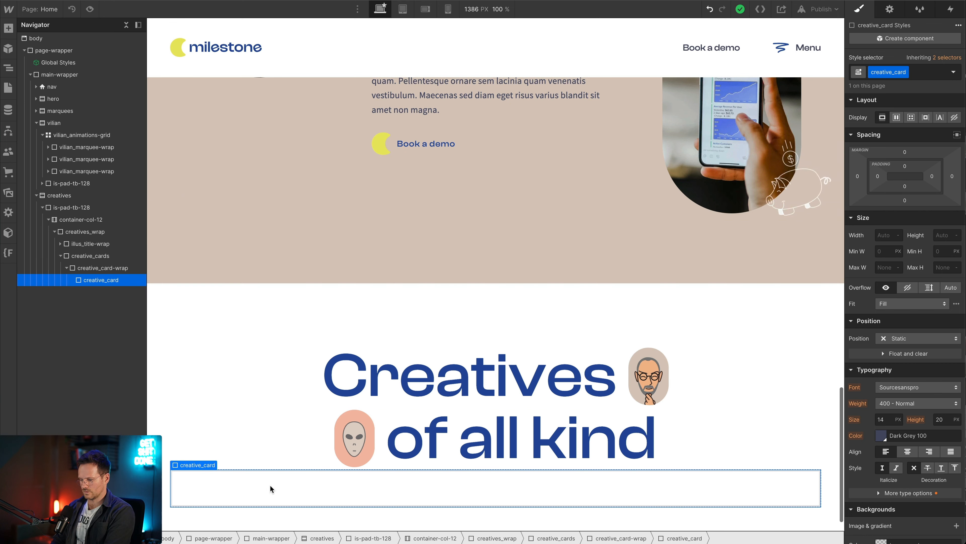
Set the top and bottom padding of creative_card to 3.5 em each, converting 56 px for the top.
{"action": "left_click", "coordinate": [905, 167]}
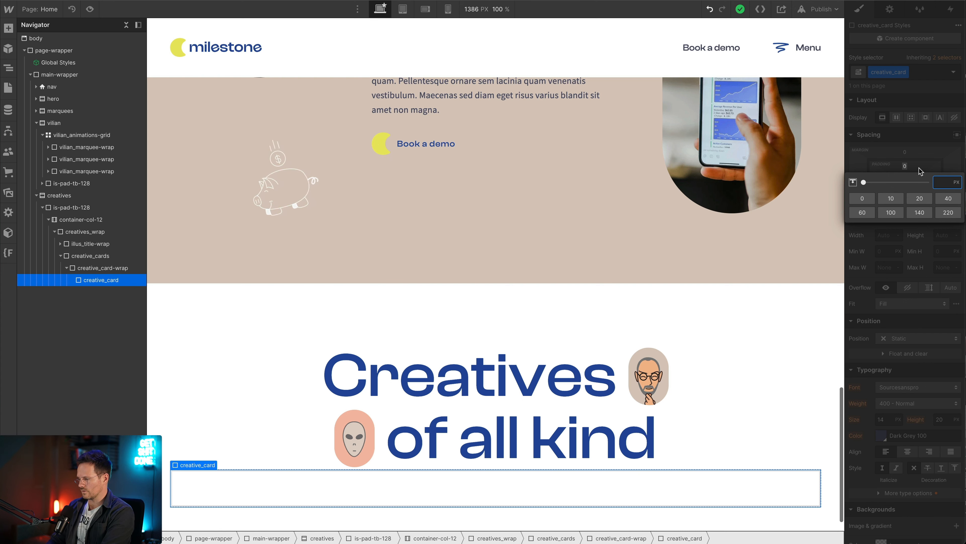
{"action": "type", "text": "56"}
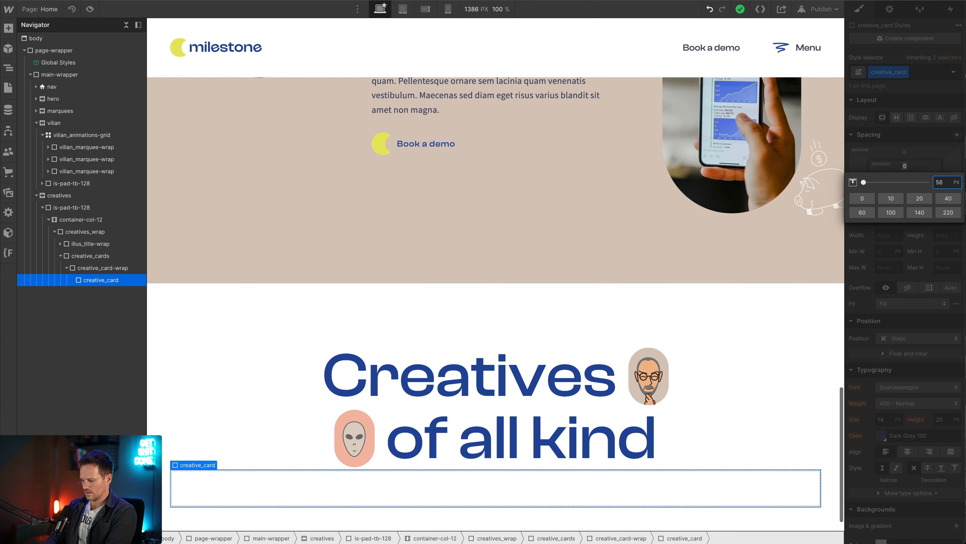
{"action": "key", "text": "Return"}
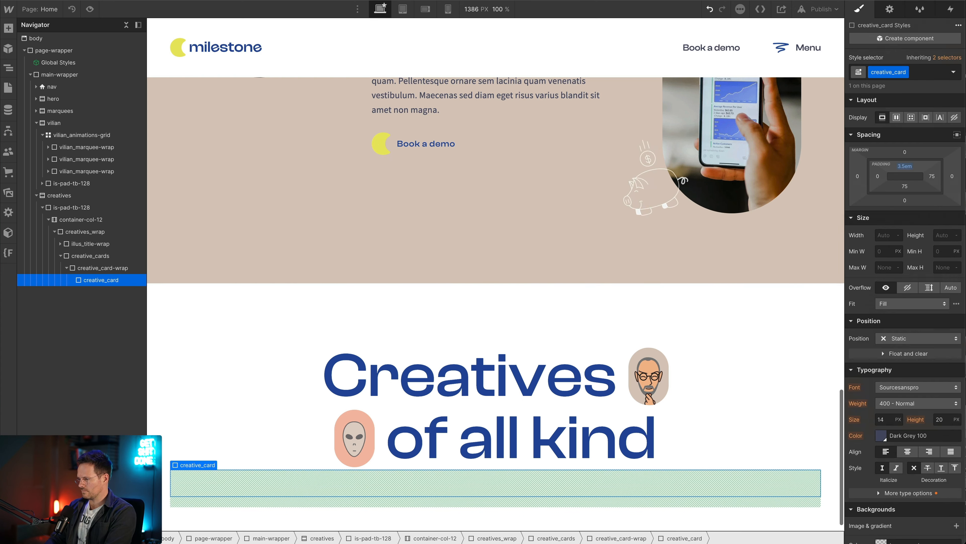
{"action": "left_click", "coordinate": [905, 186]}
{"action": "type", "text": "3.5em"}
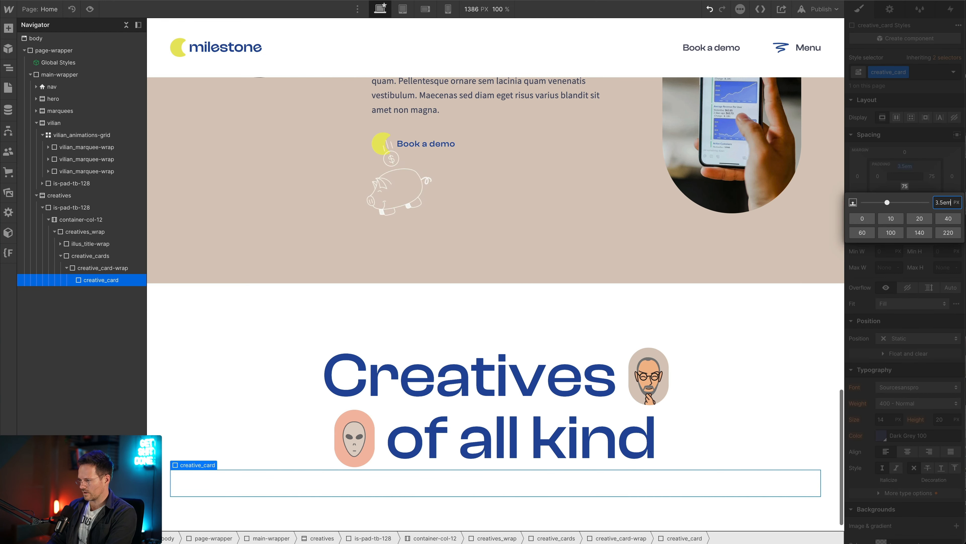
{"action": "key", "text": "Return"}
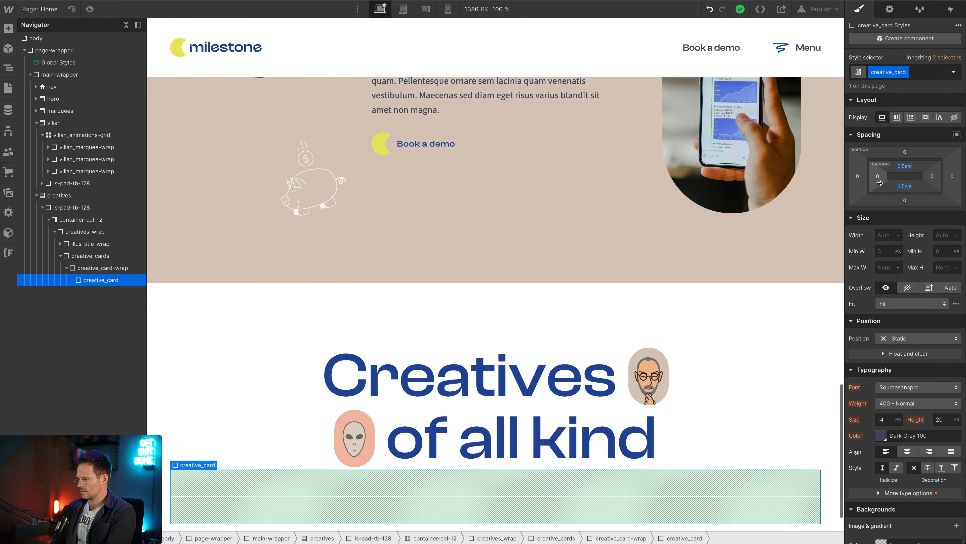
Set the left padding of creative_card to 104/16 em and give the right padding the same 6.5 em.
{"action": "left_click", "coordinate": [877, 177]}
{"action": "type", "text": "10"}
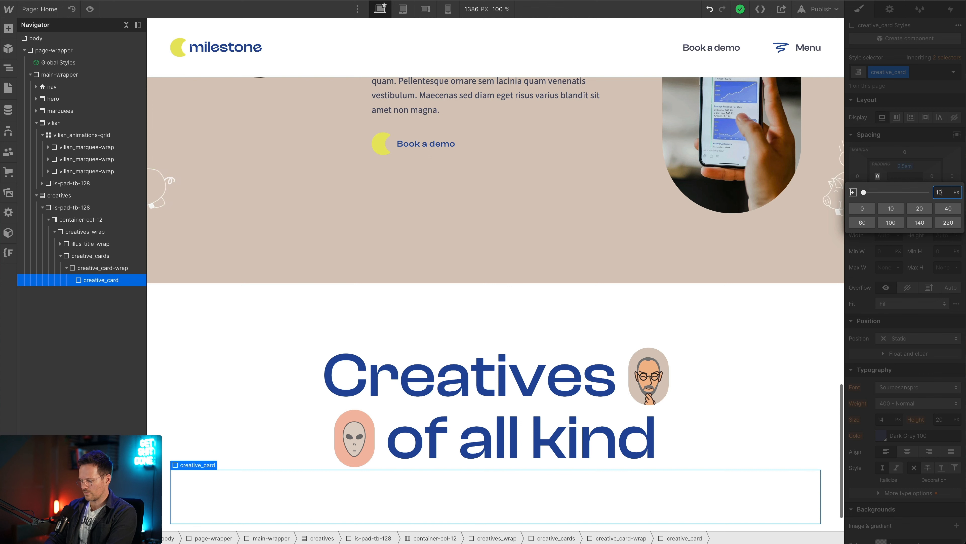
{"action": "type", "text": "4/16em"}
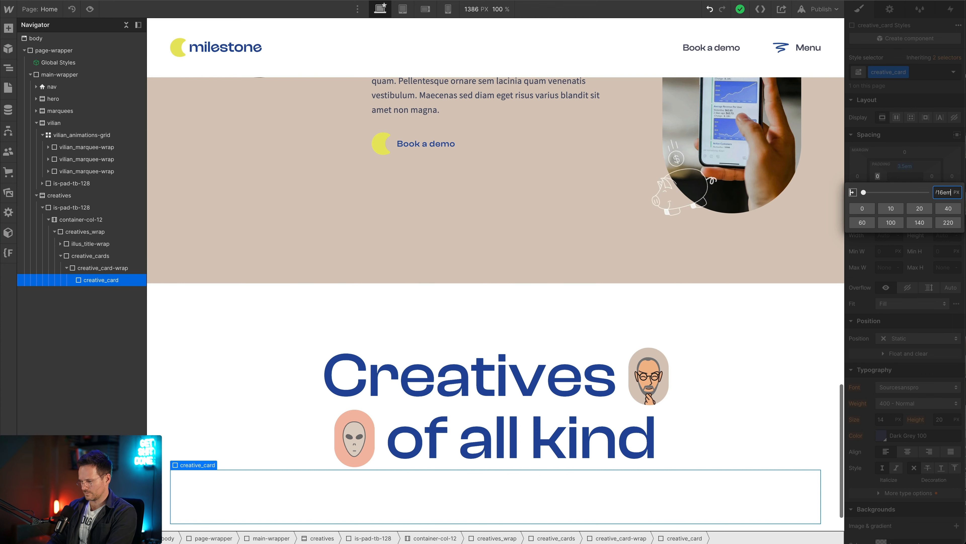
{"action": "key", "text": "Return"}
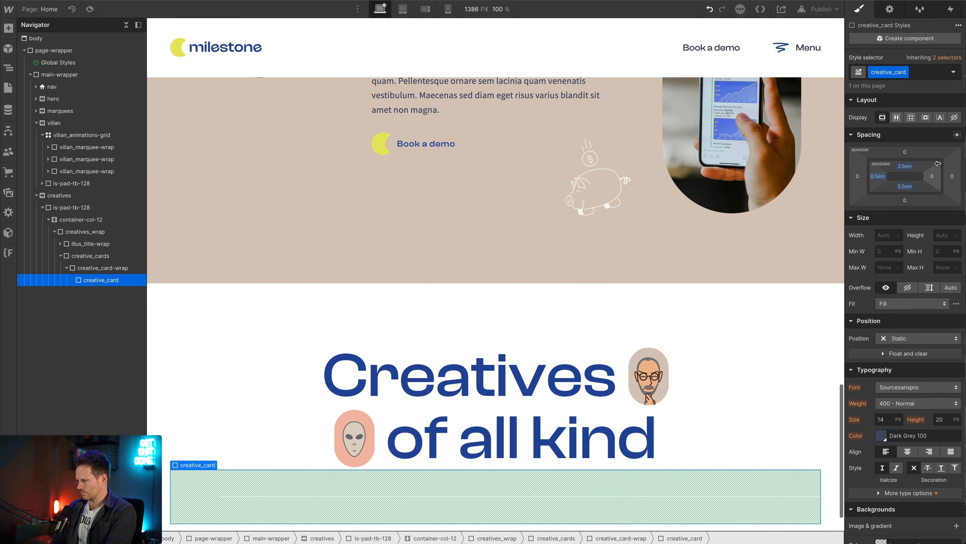
{"action": "left_click", "coordinate": [877, 176]}
{"action": "key", "text": "super+c"}
{"action": "left_click", "coordinate": [932, 177]}
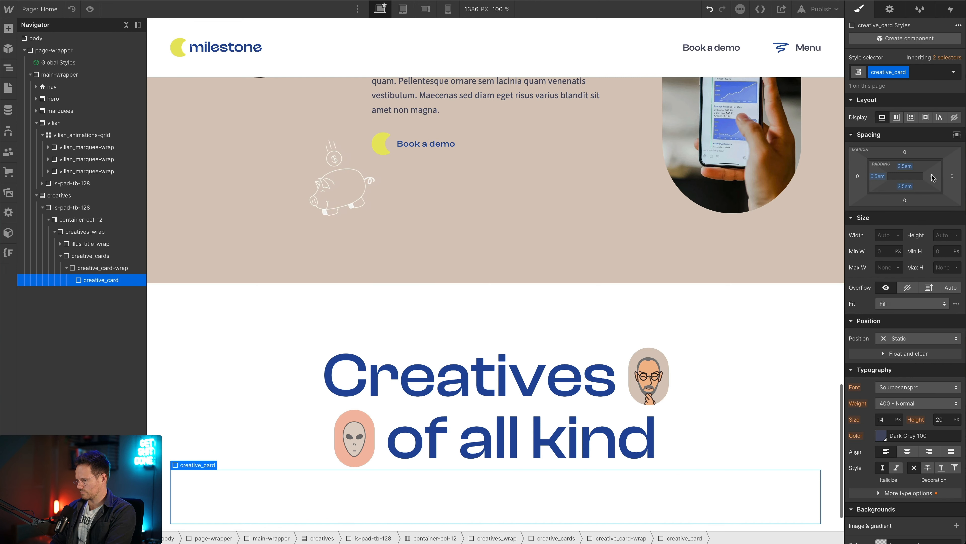
{"action": "left_click", "coordinate": [932, 177]}
{"action": "key", "text": "super+v"}
{"action": "type", "text": "em"}
{"action": "key", "text": "Return"}
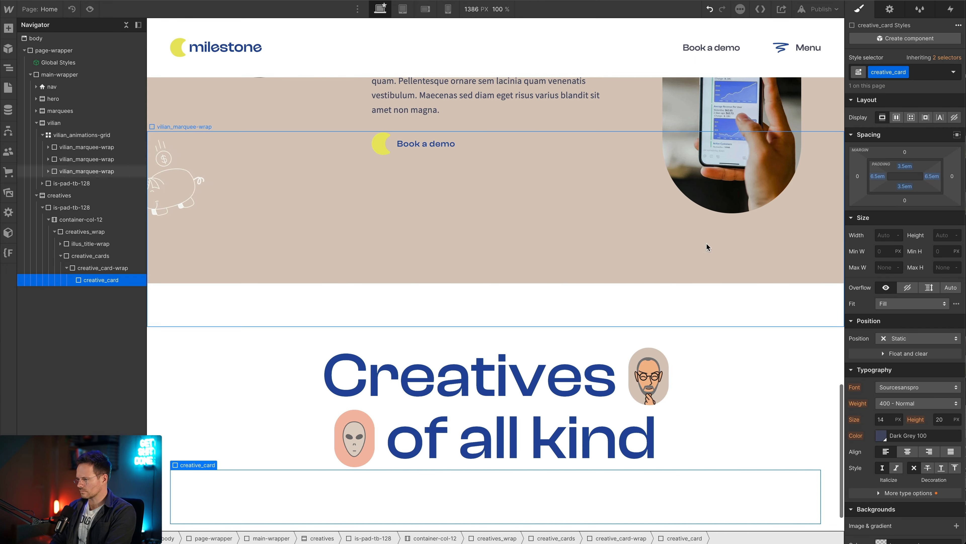
Set the background color of creative_card to the Creme 100 swatch.
{"action": "scroll", "coordinate": [666, 216], "scroll_direction": "down", "scroll_amount": 2}
{"action": "scroll", "coordinate": [881, 328], "scroll_direction": "down", "scroll_amount": 5}
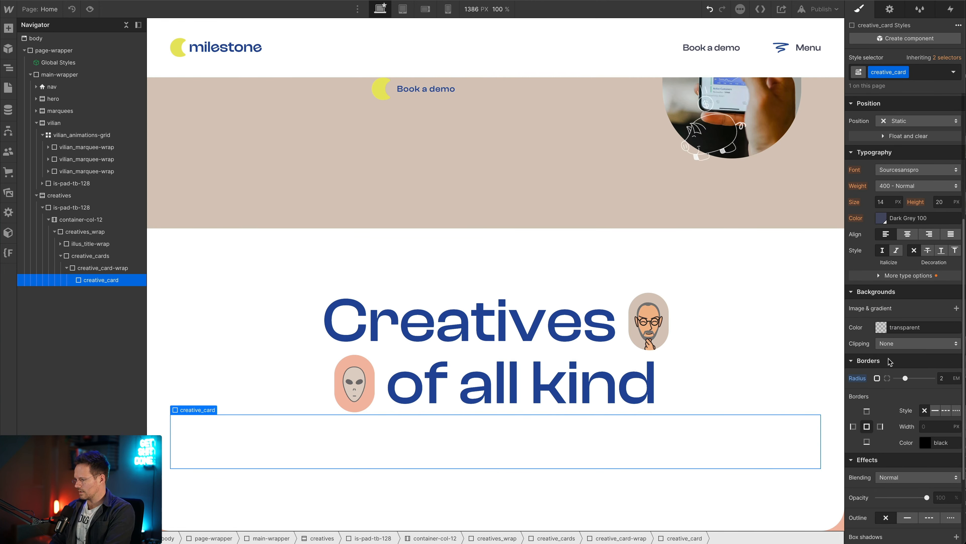
{"action": "left_click", "coordinate": [880, 329]}
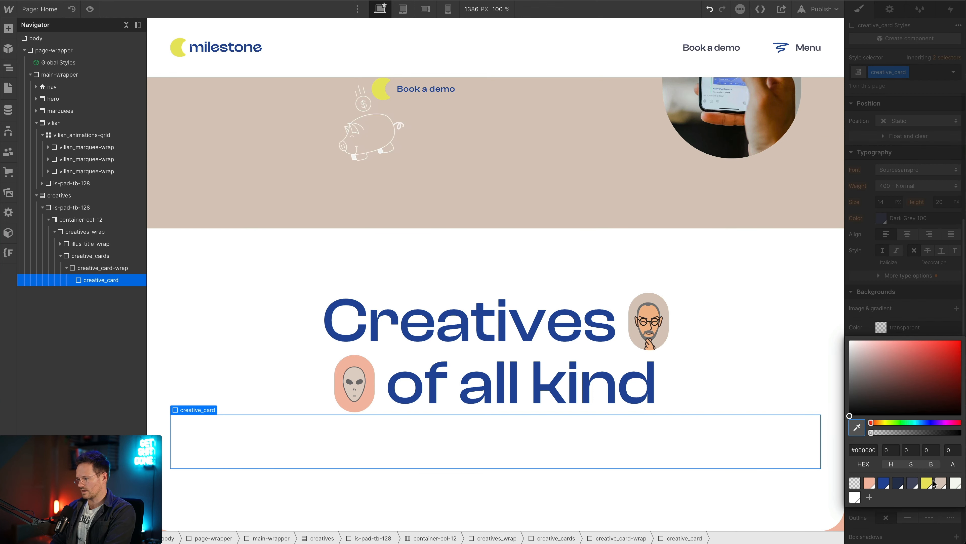
{"action": "left_click", "coordinate": [941, 482]}
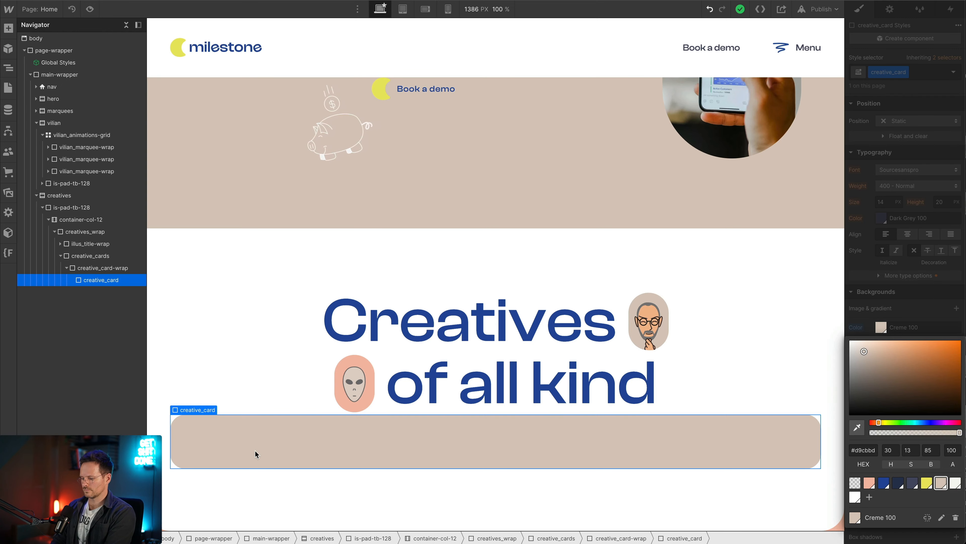
Add a div block inside creative_card.
{"action": "key", "text": "super+e"}
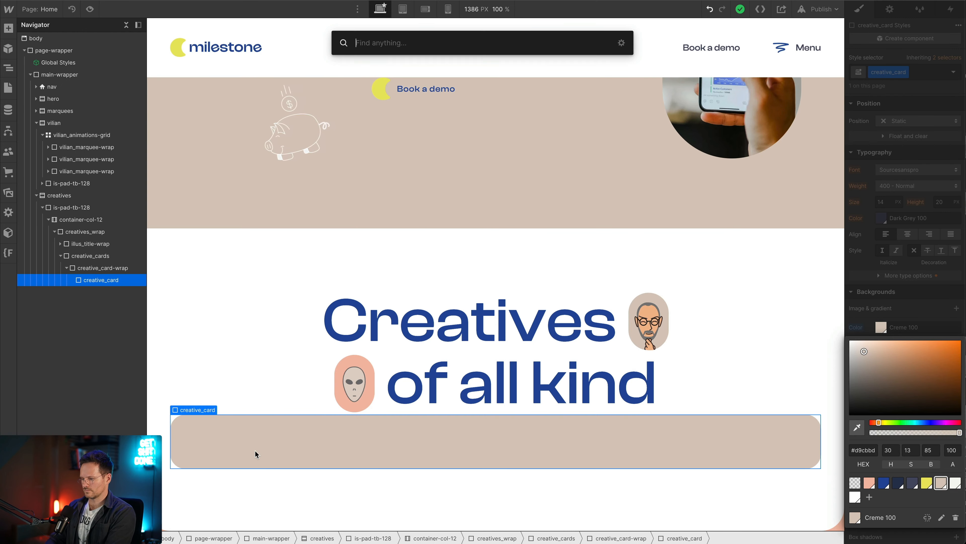
{"action": "type", "text": "div"}
{"action": "key", "text": "Return"}
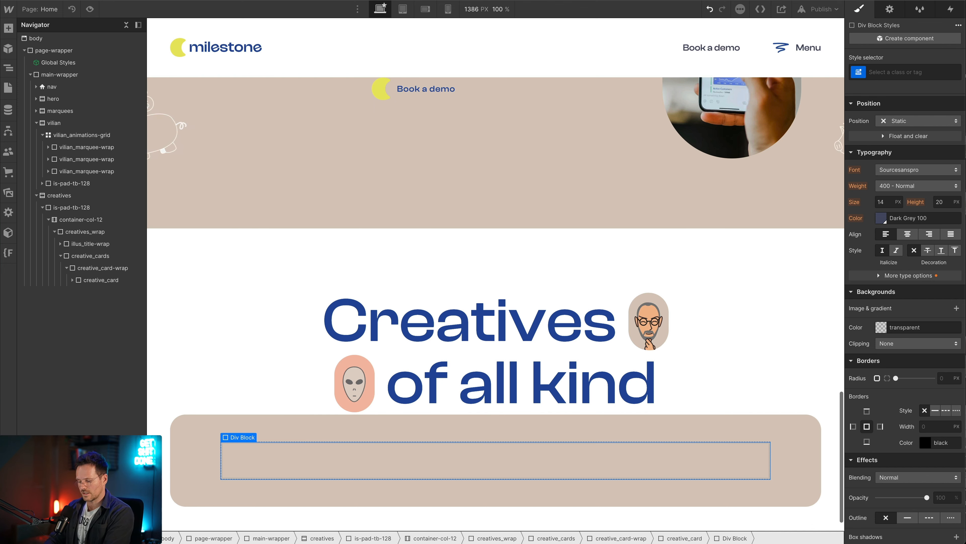
{"action": "key", "text": "super+e"}
{"action": "key", "text": "Escape"}
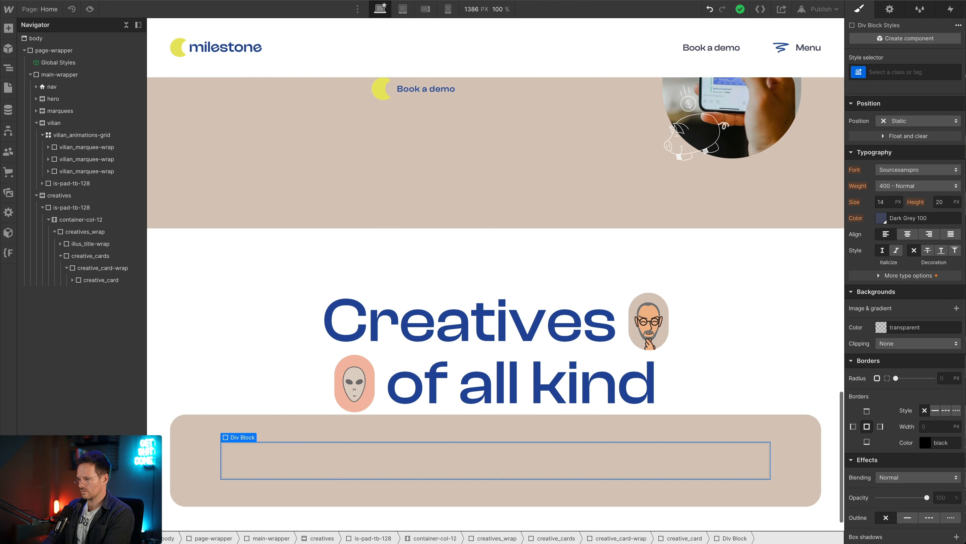
Give the new div block inside creative_card the class creative_card-inner.
{"action": "key", "text": "super+Return"}
{"action": "type", "text": "crea"}
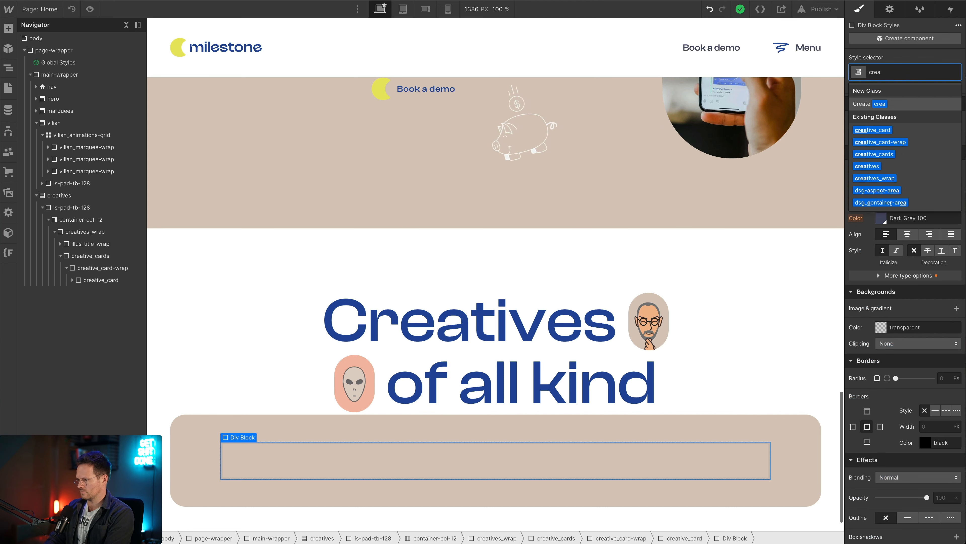
{"action": "type", "text": "tuve"}
{"action": "key", "text": "BackSpace"}
{"action": "type", "text": "ive"}
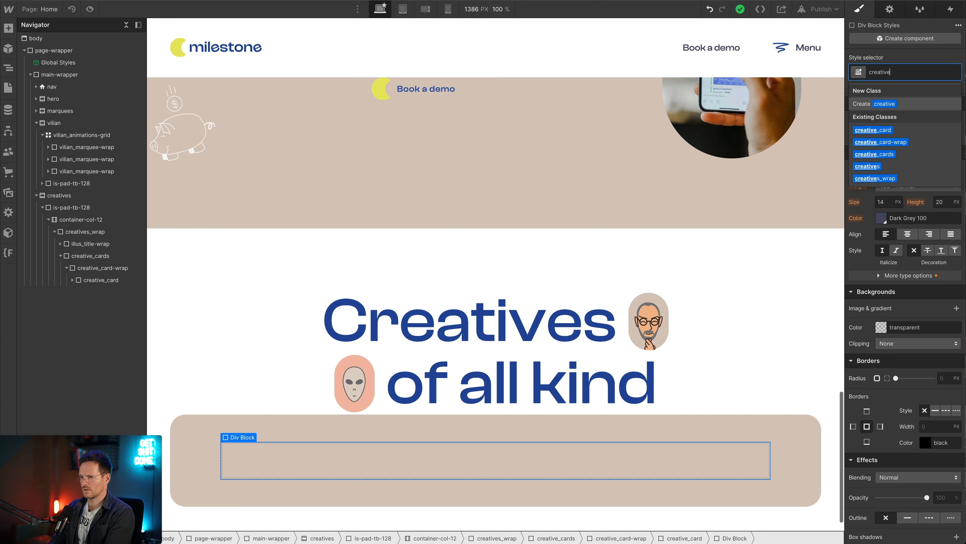
{"action": "key", "text": "Return"}
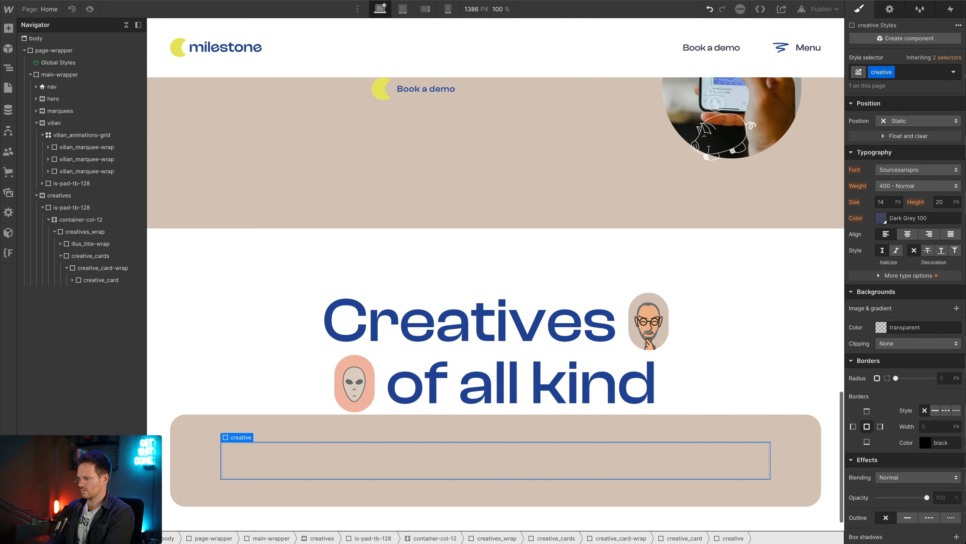
{"action": "key", "text": "super+shift+Return"}
{"action": "type", "text": "_card-inner"}
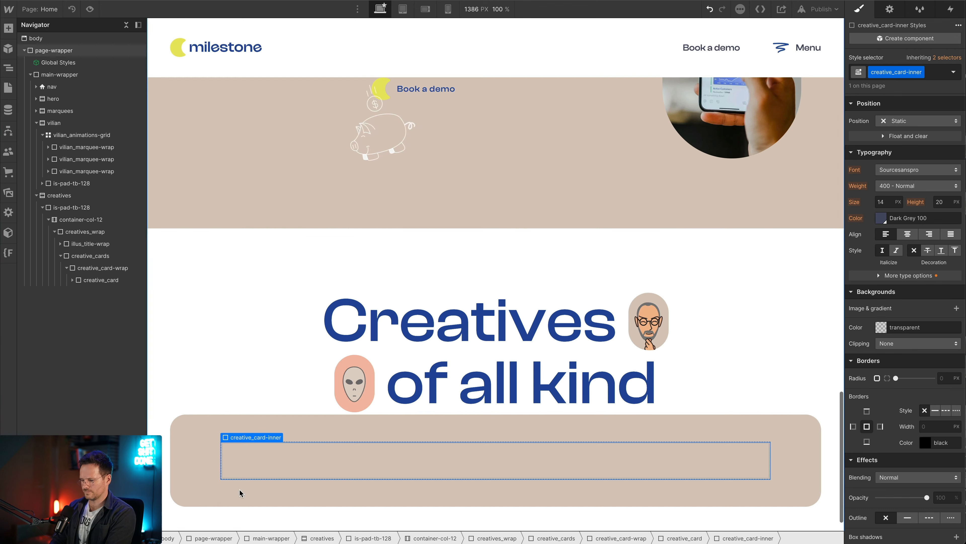
Nest another div block inside creative_card-inner.
{"action": "key", "text": "ctrl+k"}
{"action": "type", "text": "duv"}
{"action": "key", "text": "BackSpace"}
{"action": "key", "text": "BackSpace"}
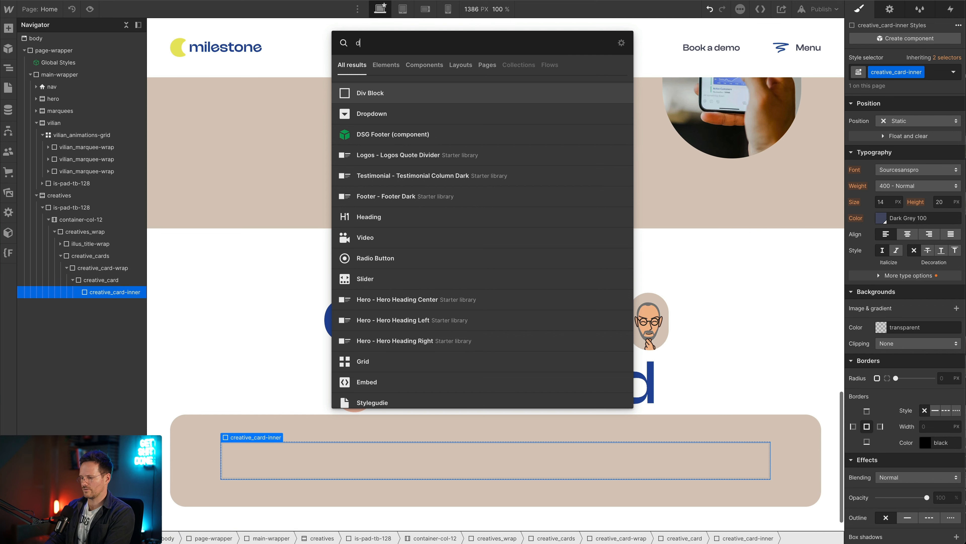
{"action": "type", "text": "iv"}
{"action": "key", "text": "Return"}
Give the div block inside creative_card-inner the class creatives_label.
{"action": "key", "text": "ctrl+Return"}
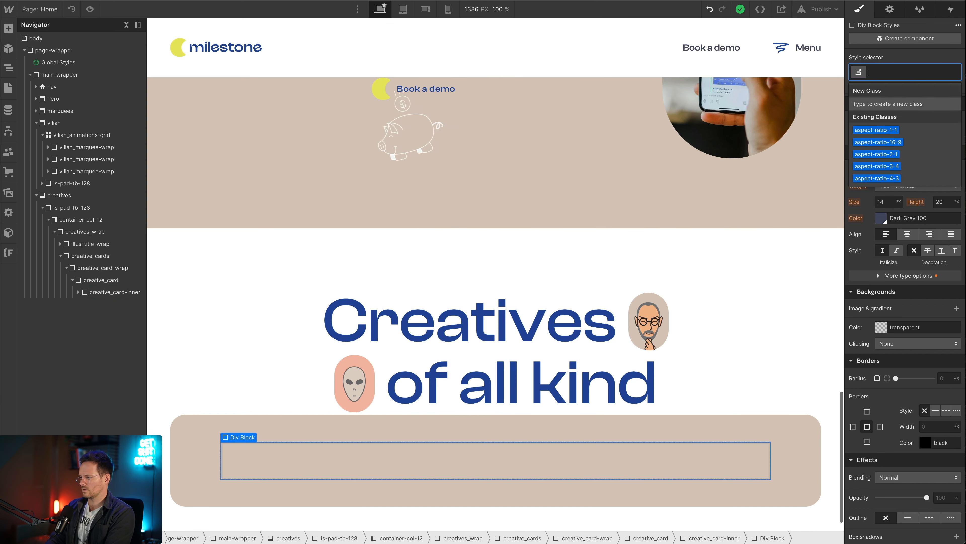
{"action": "type", "text": "creatuves"}
{"action": "key", "text": "BackSpace"}
{"action": "key", "text": "BackSpace"}
{"action": "key", "text": "BackSpace"}
{"action": "key", "text": "BackSpace"}
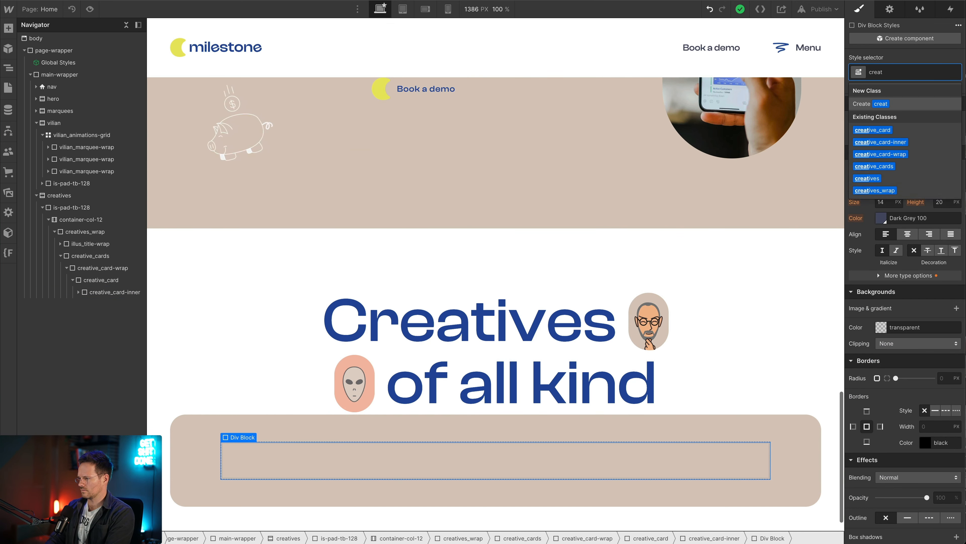
{"action": "type", "text": "ives_label"}
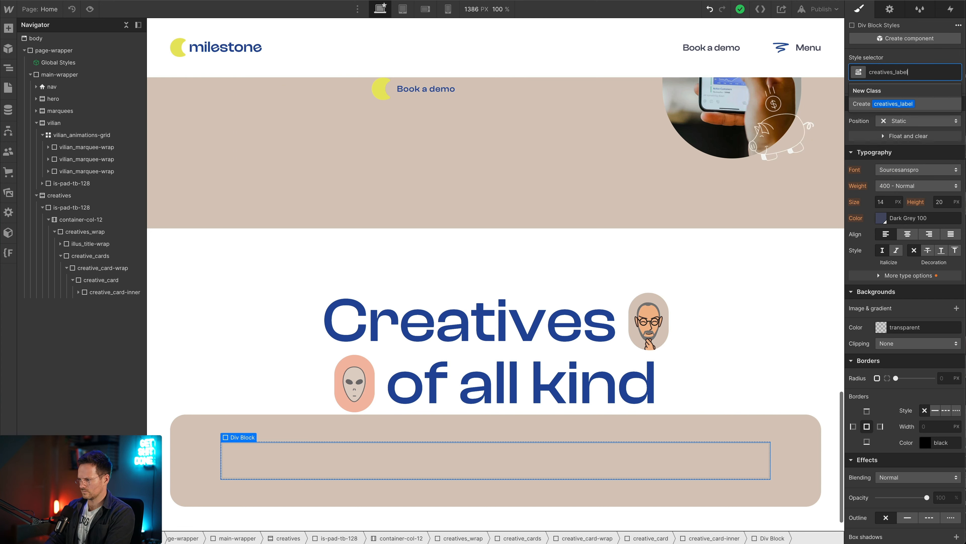
{"action": "key", "text": "Return"}
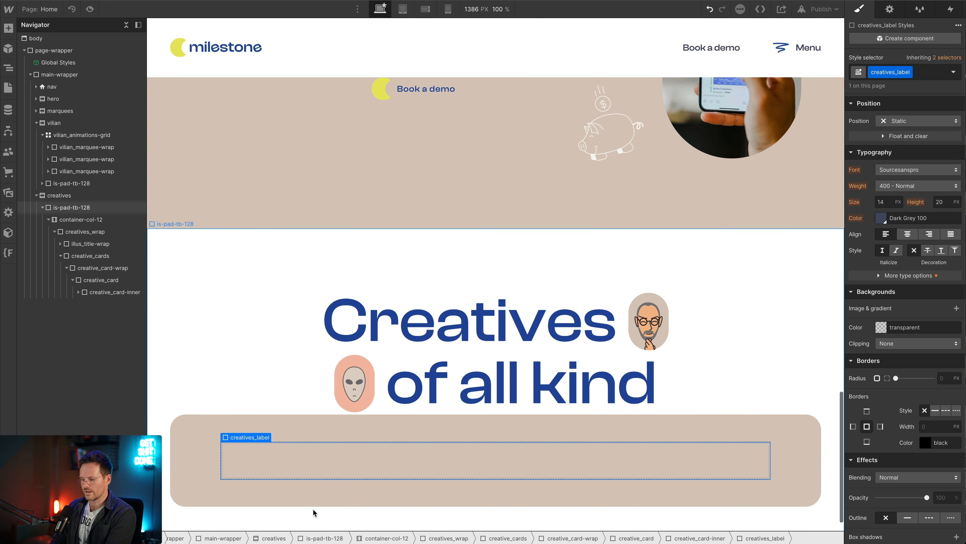
Compare the label designs of the Creatives, Developers and Agencies cards in Figma, and return to Webflow.
{"action": "scroll", "coordinate": [345, 468], "scroll_direction": "down", "scroll_amount": 1}
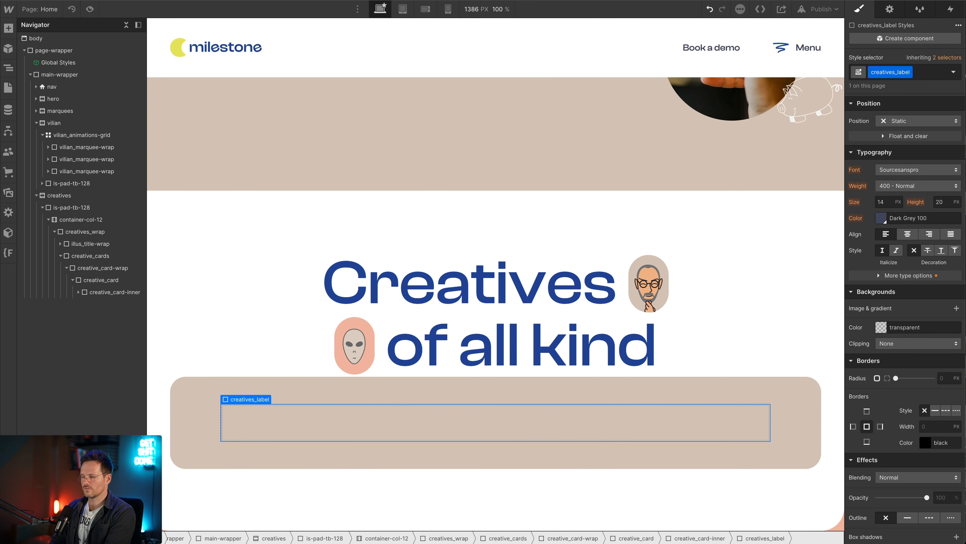
{"action": "left_click", "coordinate": [236, 1]}
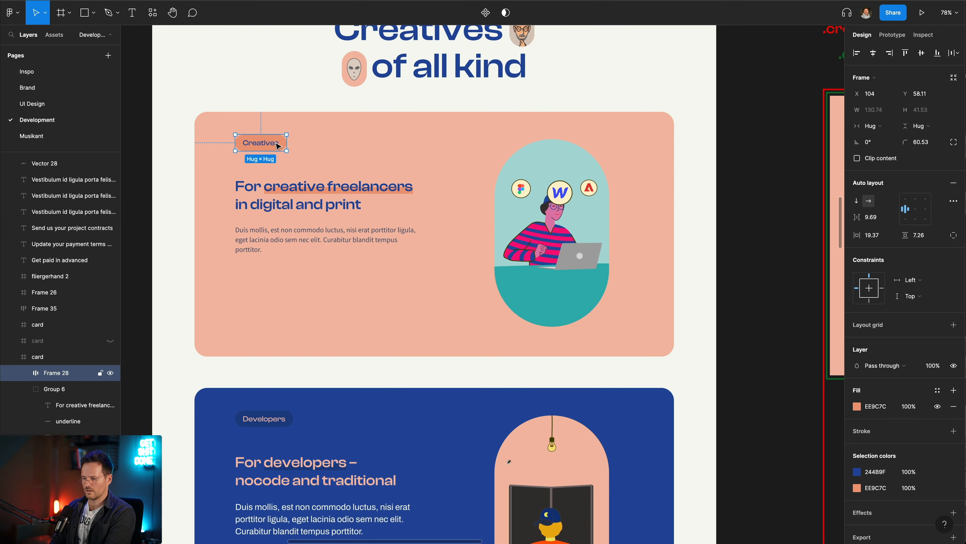
{"action": "scroll", "coordinate": [278, 145], "scroll_direction": "down", "scroll_amount": 5}
{"action": "scroll", "coordinate": [286, 225], "scroll_direction": "down", "scroll_amount": 3}
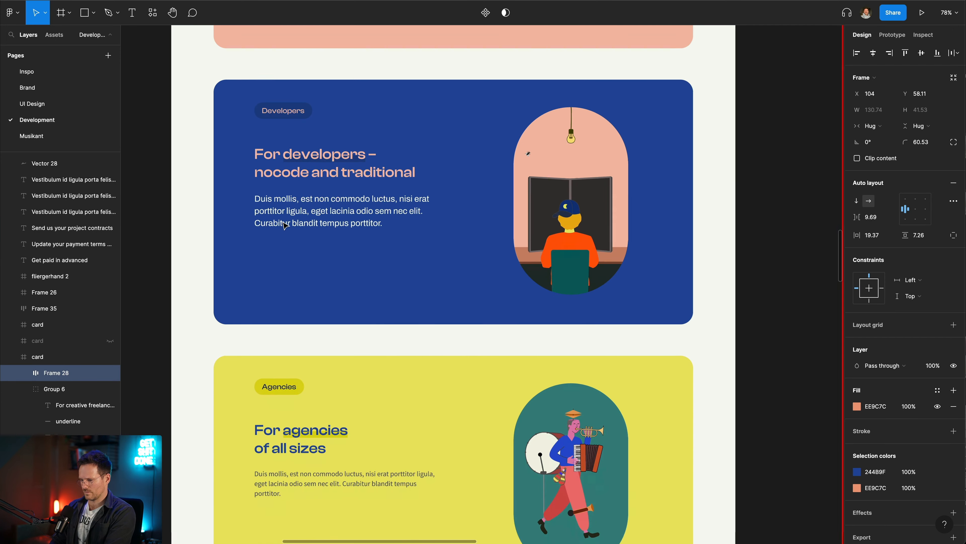
{"action": "scroll", "coordinate": [285, 225], "scroll_direction": "up", "scroll_amount": 6}
{"action": "scroll", "coordinate": [286, 226], "scroll_direction": "down", "scroll_amount": 4}
{"action": "scroll", "coordinate": [285, 226], "scroll_direction": "down", "scroll_amount": 2}
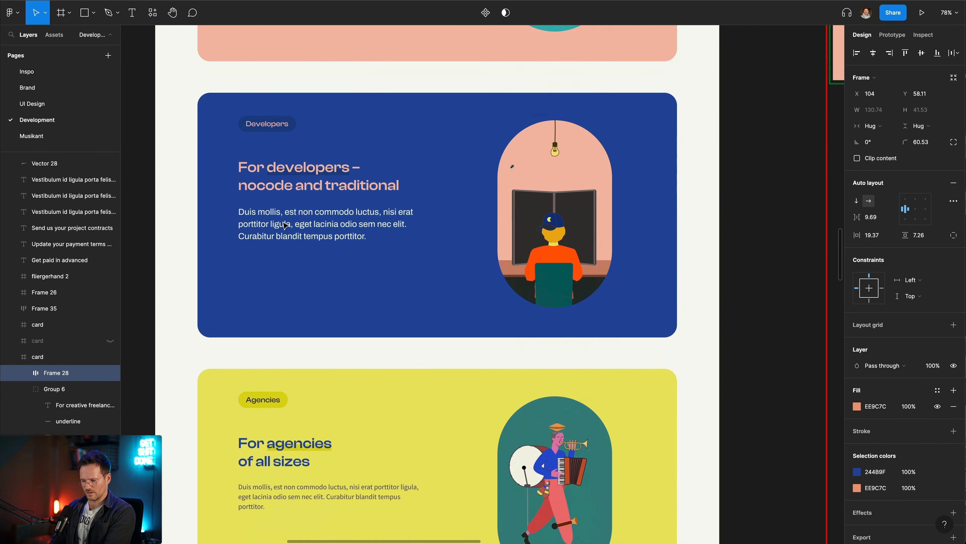
{"action": "scroll", "coordinate": [283, 225], "scroll_direction": "up", "scroll_amount": 8}
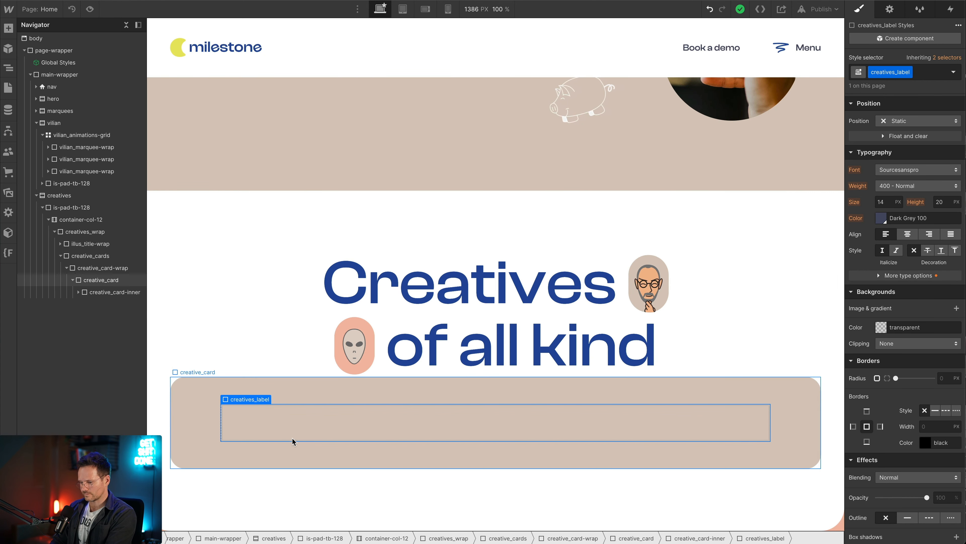
Add a text link inside the creatives_label div.
{"action": "left_click", "coordinate": [293, 438]}
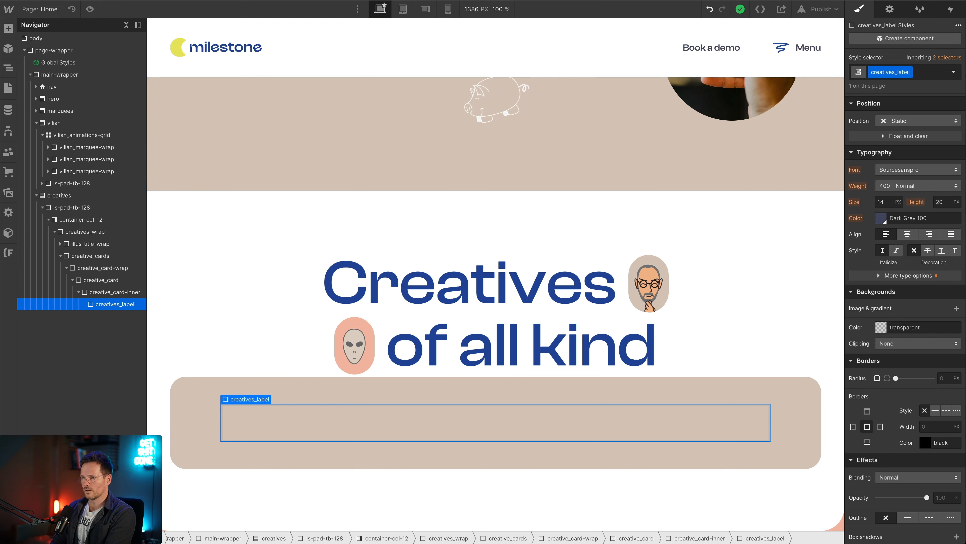
{"action": "key", "text": "super+e"}
{"action": "type", "text": "te"}
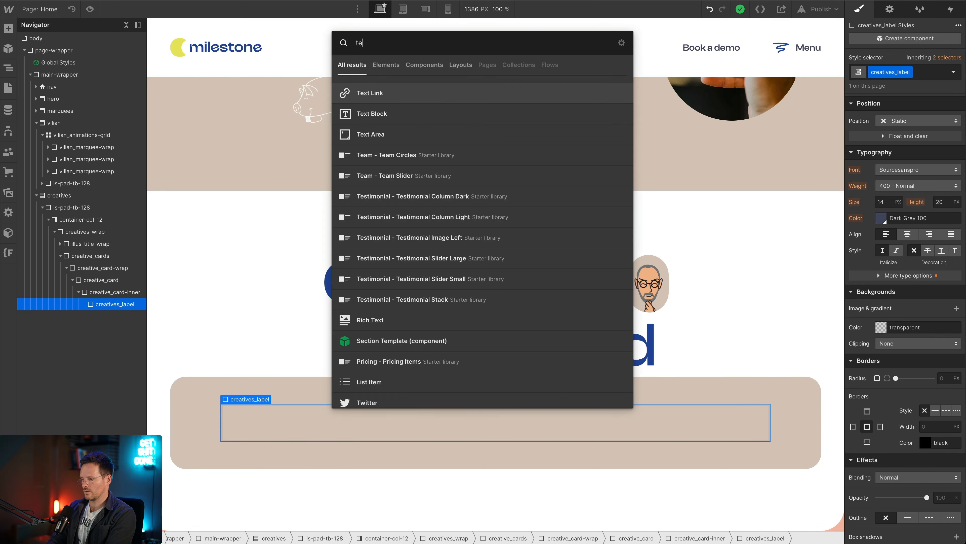
{"action": "type", "text": "xt"}
{"action": "key", "text": "Return"}
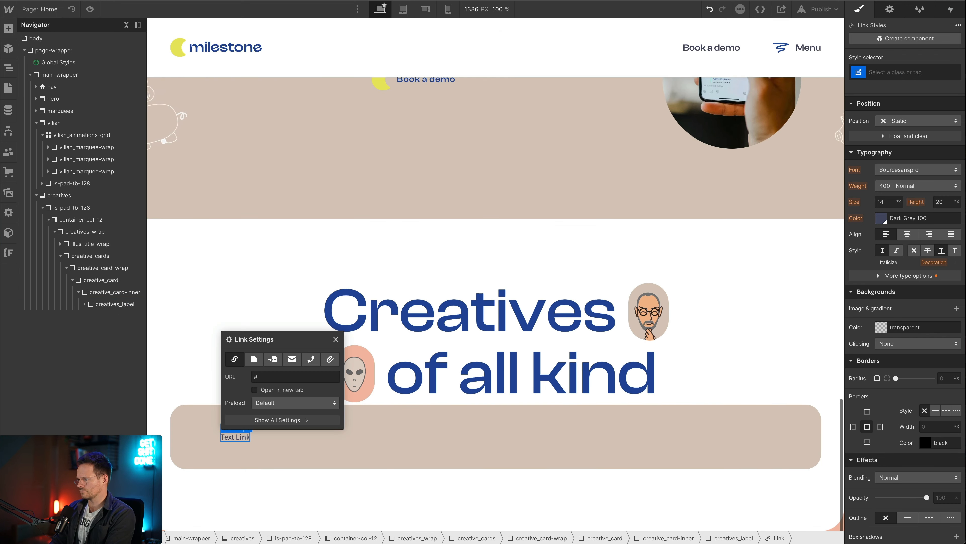
Give the new text link the class creative_label-txt.
{"action": "key", "text": "super+Return"}
{"action": "type", "text": "creatu"}
{"action": "key", "text": "BackSpace"}
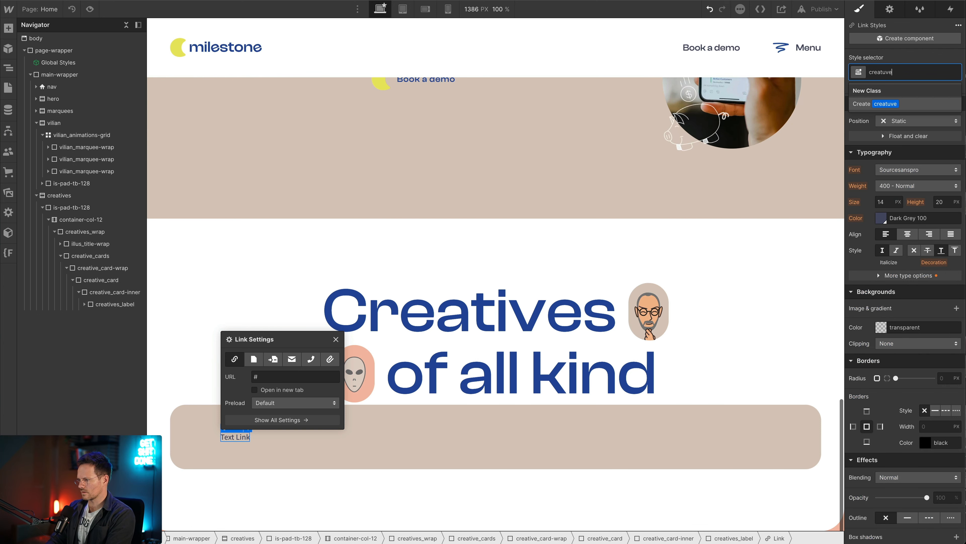
{"action": "type", "text": "ive"}
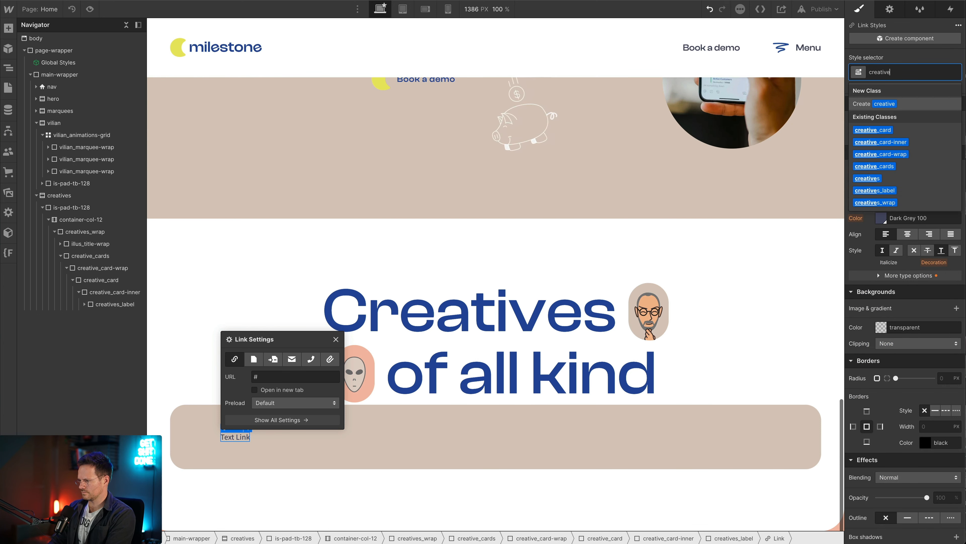
{"action": "type", "text": "_label"}
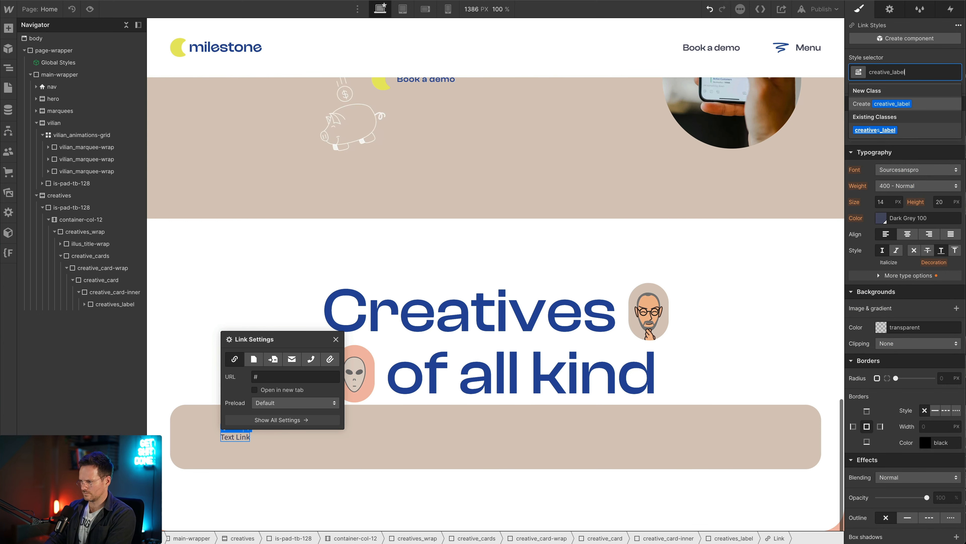
{"action": "type", "text": "-txt"}
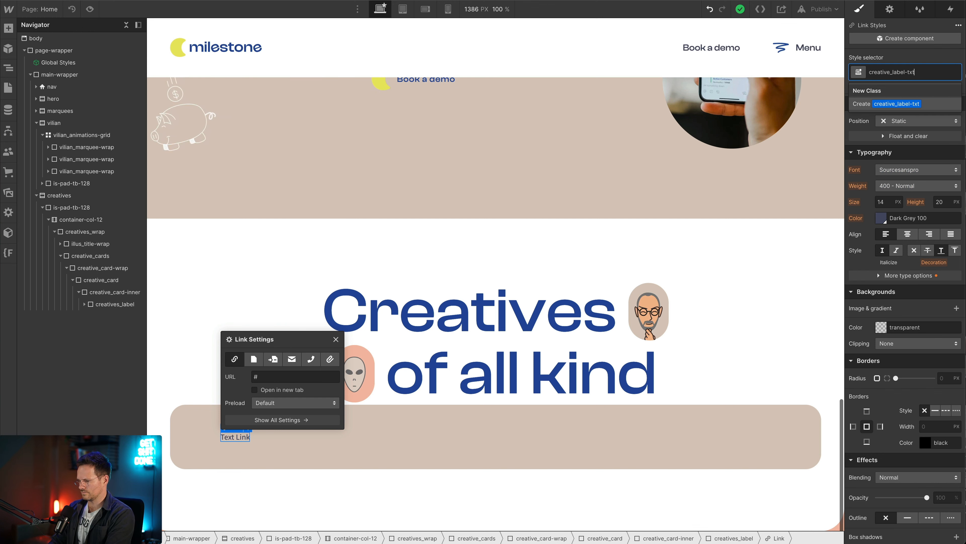
{"action": "key", "text": "Return"}
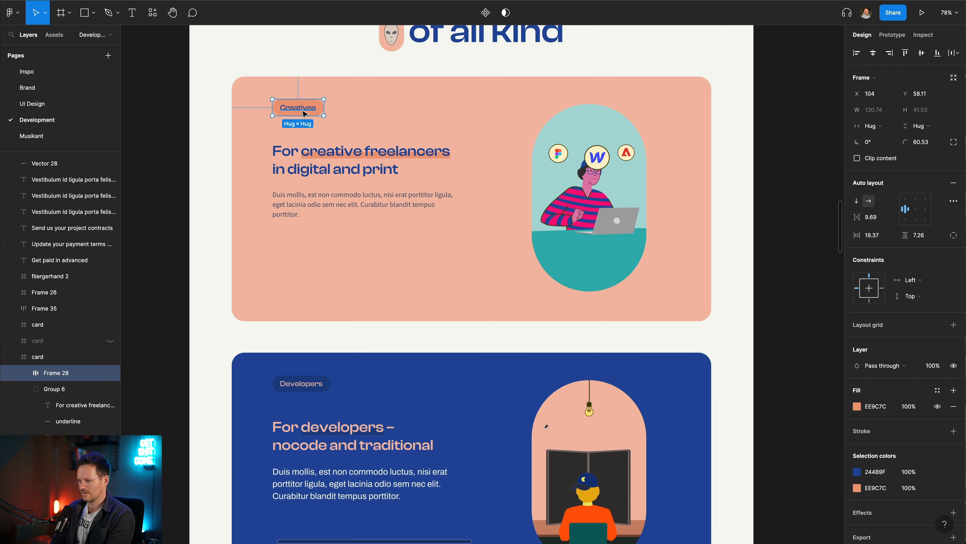
Check the Creatives label text in Figma, and set the creative_label-txt font size to 20/16 rem in Webflow.
{"action": "double_click", "coordinate": [305, 108]}
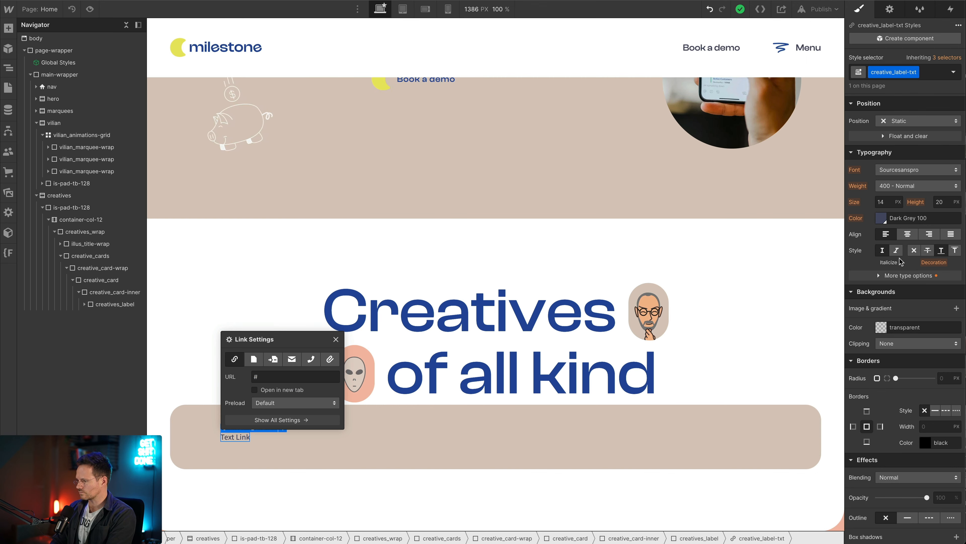
{"action": "scroll", "coordinate": [921, 330], "scroll_direction": "up", "scroll_amount": 3}
{"action": "left_click", "coordinate": [886, 294]}
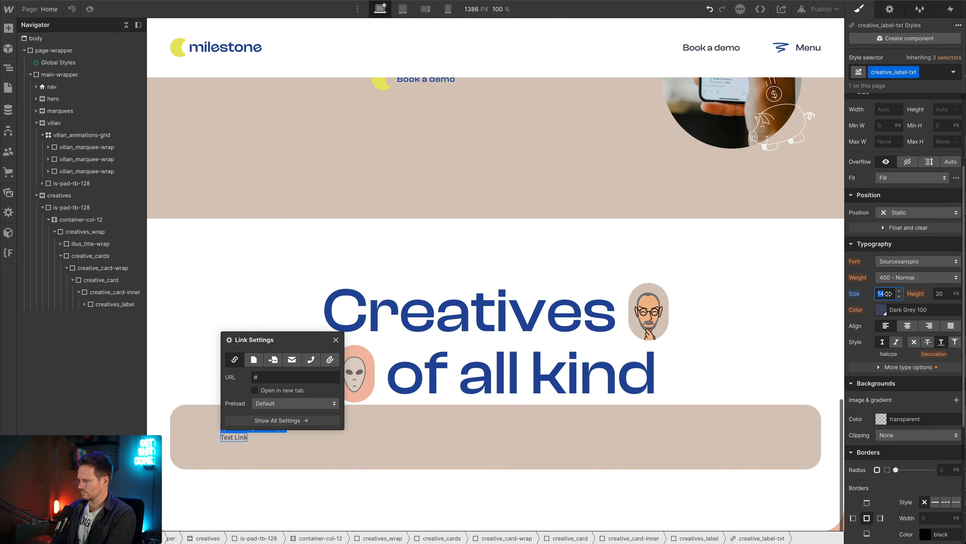
{"action": "type", "text": "20"}
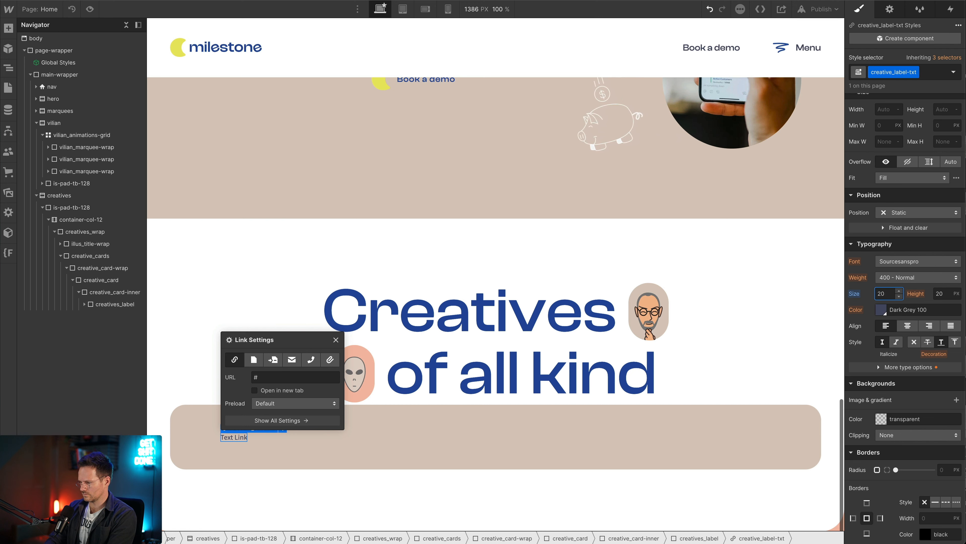
{"action": "type", "text": "/16"}
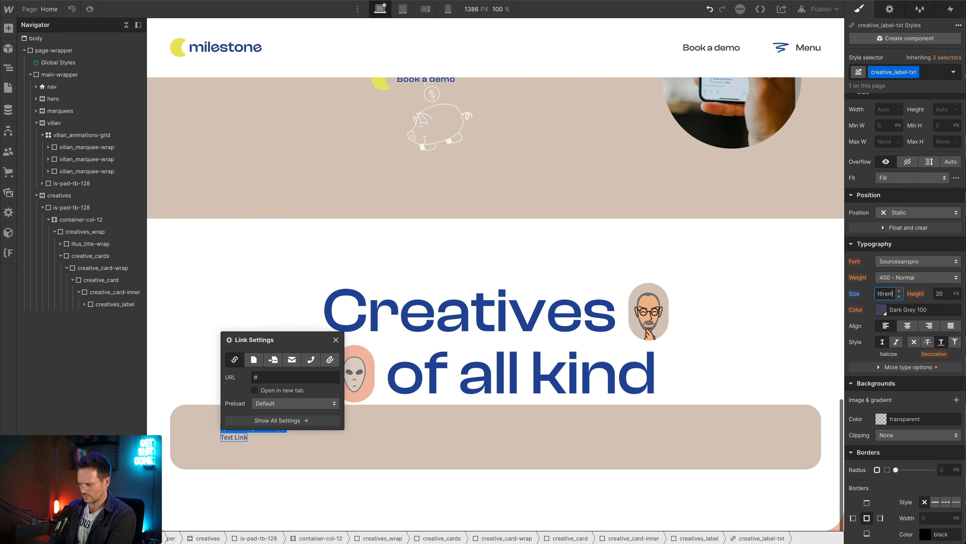
{"action": "type", "text": "rem"}
{"action": "key", "text": "Return"}
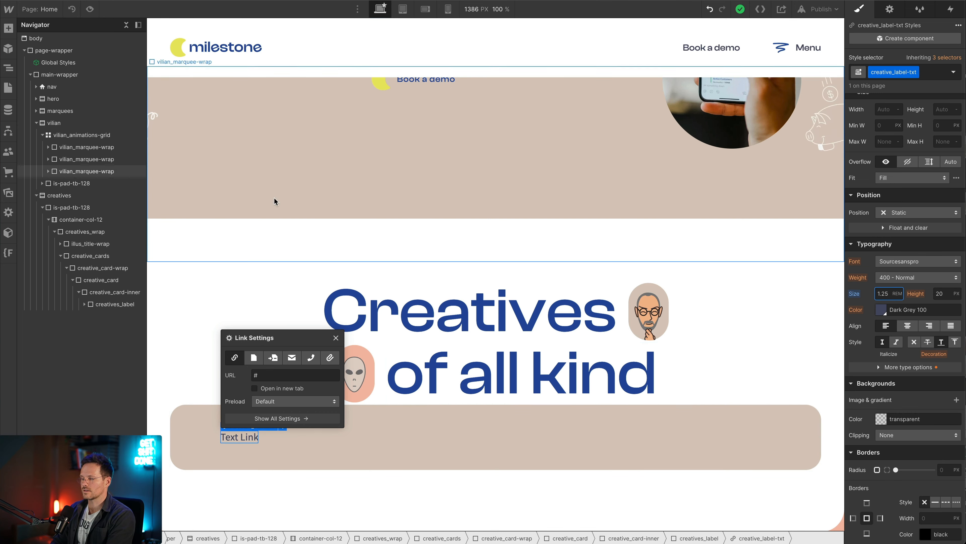
Check the label's typeface in Figma, and set creative_label-txt to the Clashdisplay font with weight 500 - Medium in Webflow.
{"action": "key", "text": "super+Tab"}
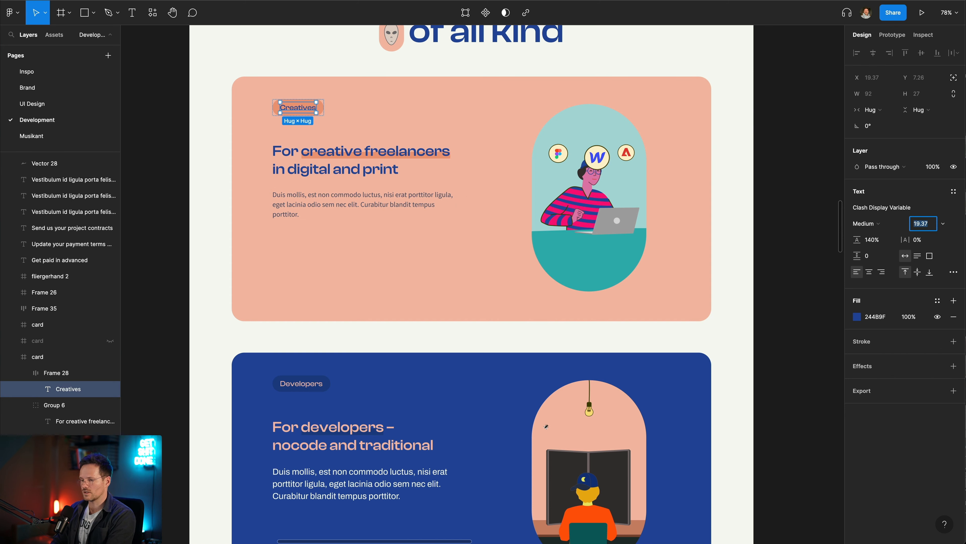
{"action": "key", "text": "super+Tab"}
{"action": "left_click", "coordinate": [927, 267]}
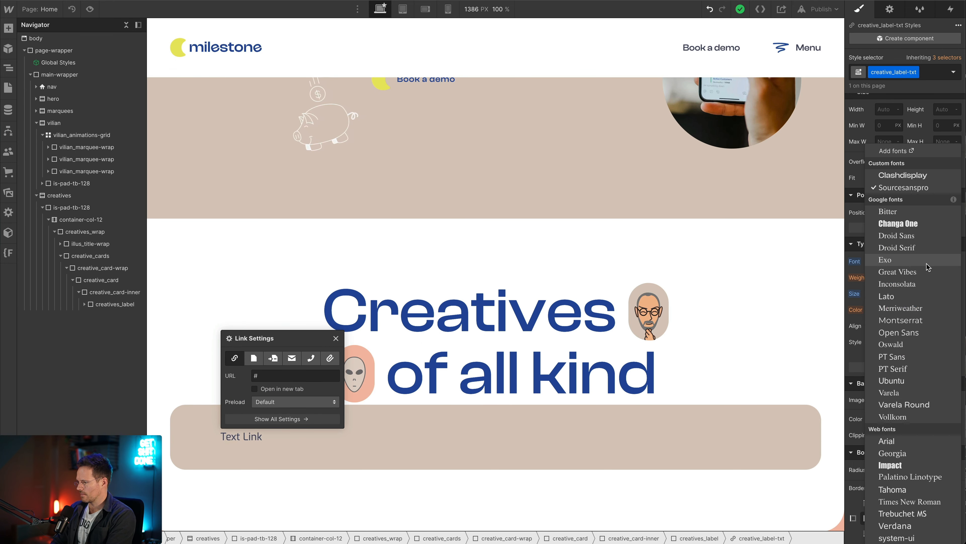
{"action": "left_click", "coordinate": [903, 174]}
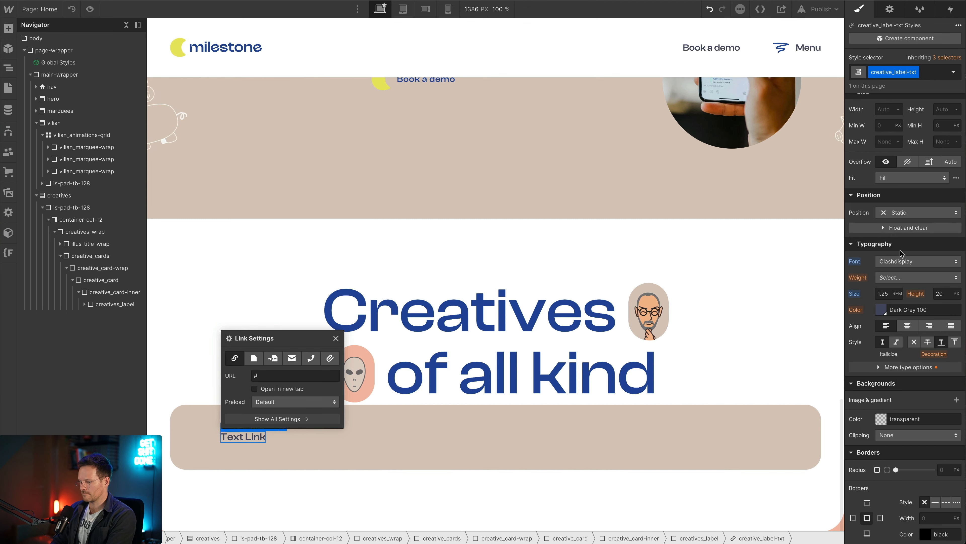
{"action": "left_click", "coordinate": [901, 277]}
{"action": "left_click", "coordinate": [913, 290]}
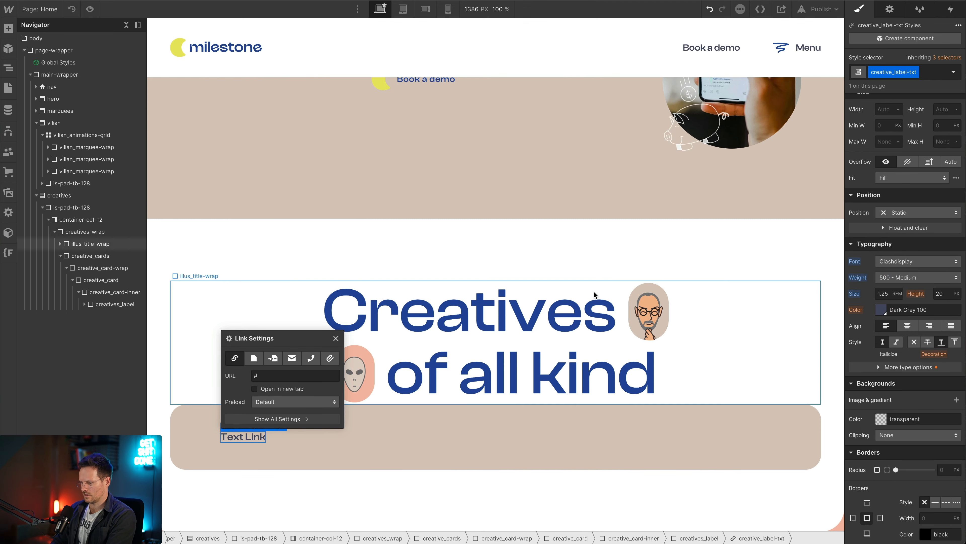
Give the creatives_label div a black background colour at 15% opacity.
{"action": "left_click", "coordinate": [336, 339]}
{"action": "left_click", "coordinate": [115, 304]}
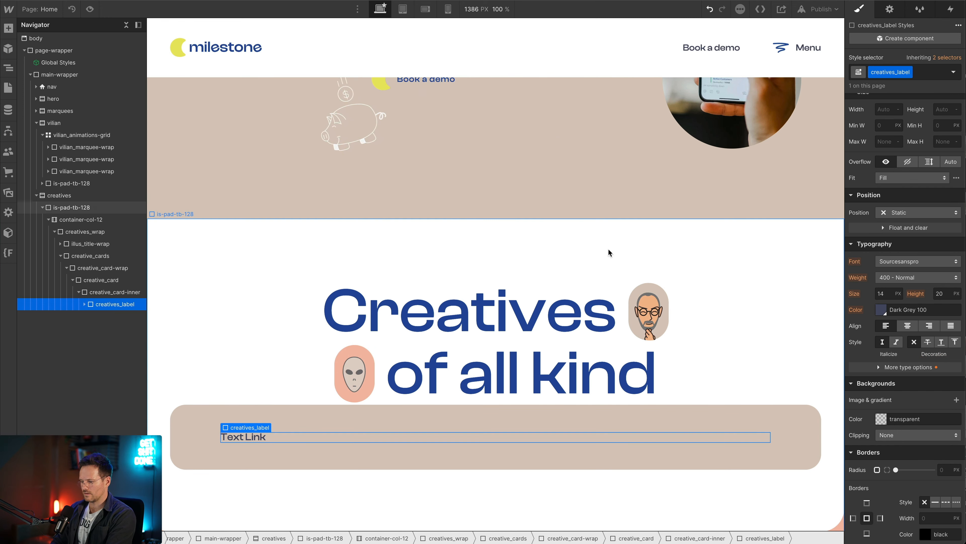
{"action": "scroll", "coordinate": [941, 205], "scroll_direction": "up", "scroll_amount": 3}
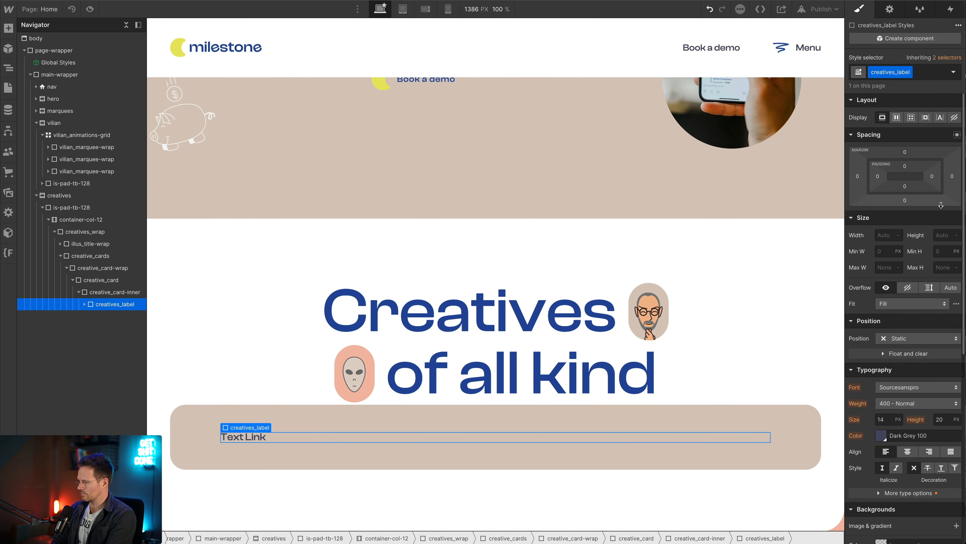
{"action": "scroll", "coordinate": [941, 205], "scroll_direction": "down", "scroll_amount": 4}
{"action": "scroll", "coordinate": [941, 205], "scroll_direction": "up", "scroll_amount": 4}
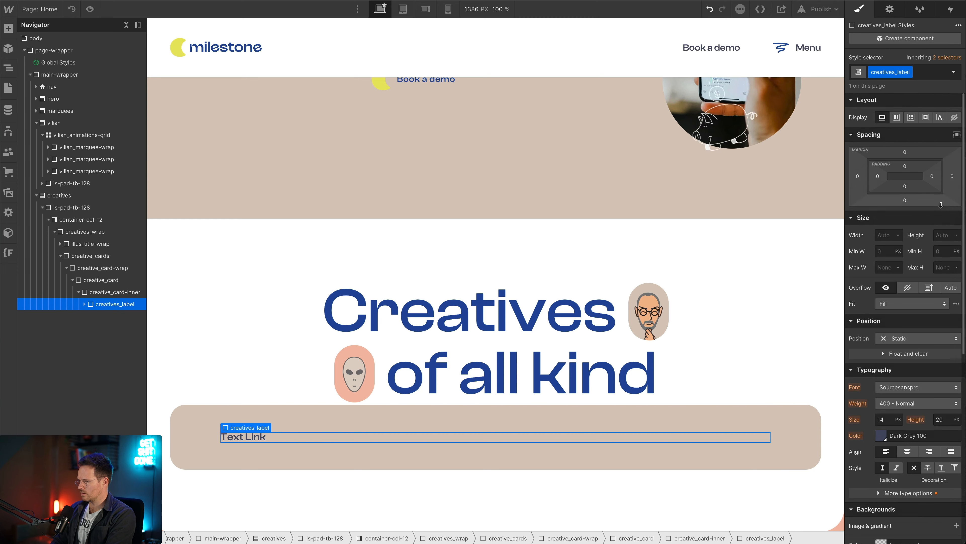
{"action": "scroll", "coordinate": [941, 205], "scroll_direction": "down", "scroll_amount": 4}
{"action": "scroll", "coordinate": [941, 205], "scroll_direction": "up", "scroll_amount": 3}
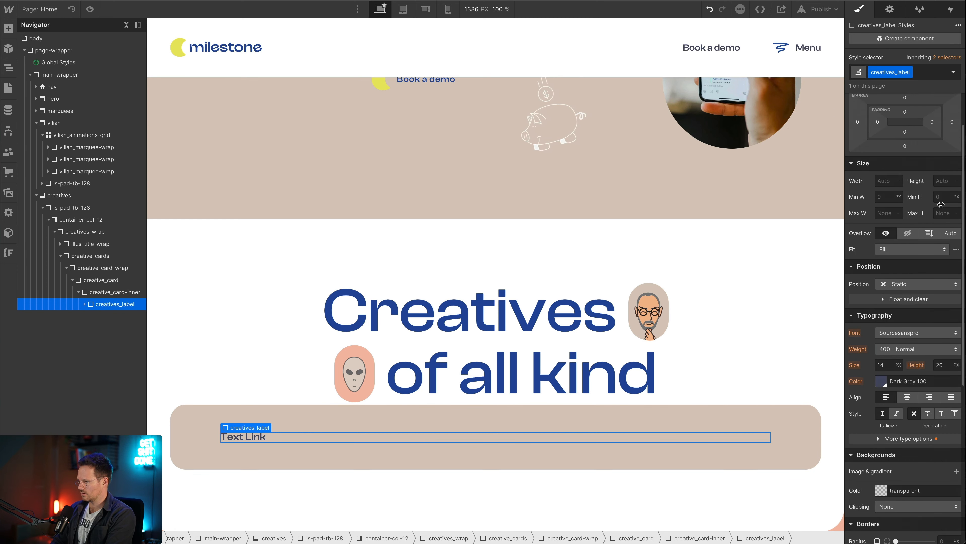
{"action": "scroll", "coordinate": [941, 205], "scroll_direction": "up", "scroll_amount": 2}
{"action": "scroll", "coordinate": [941, 206], "scroll_direction": "down", "scroll_amount": 5}
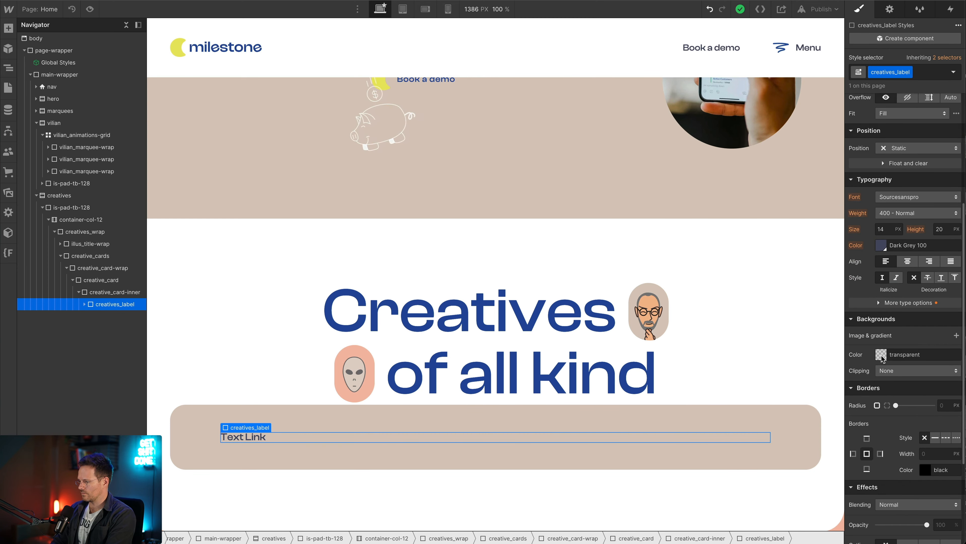
{"action": "left_click", "coordinate": [881, 355]}
{"action": "left_click_drag", "start_coordinate": [865, 423], "coordinate": [825, 471]}
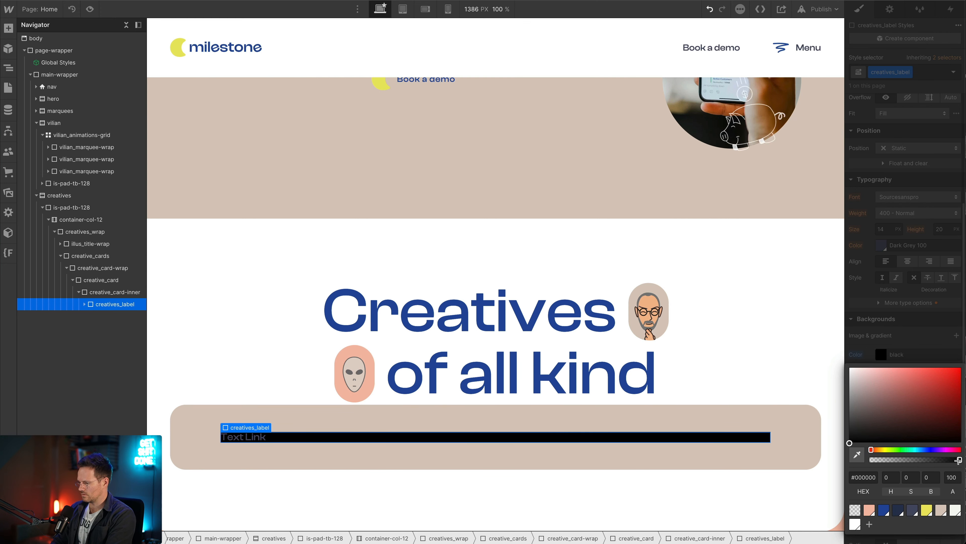
{"action": "left_click_drag", "start_coordinate": [951, 460], "coordinate": [885, 459]}
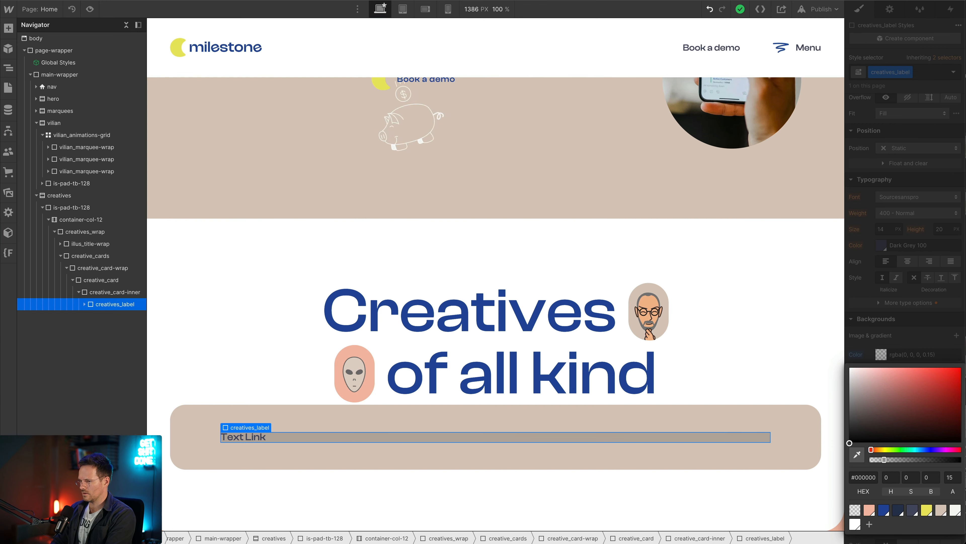
Switch to Figma, measure the padding around the Creatives label text, and return to Webflow.
{"action": "key", "text": "super+Tab"}
{"action": "left_click", "coordinate": [244, 152]}
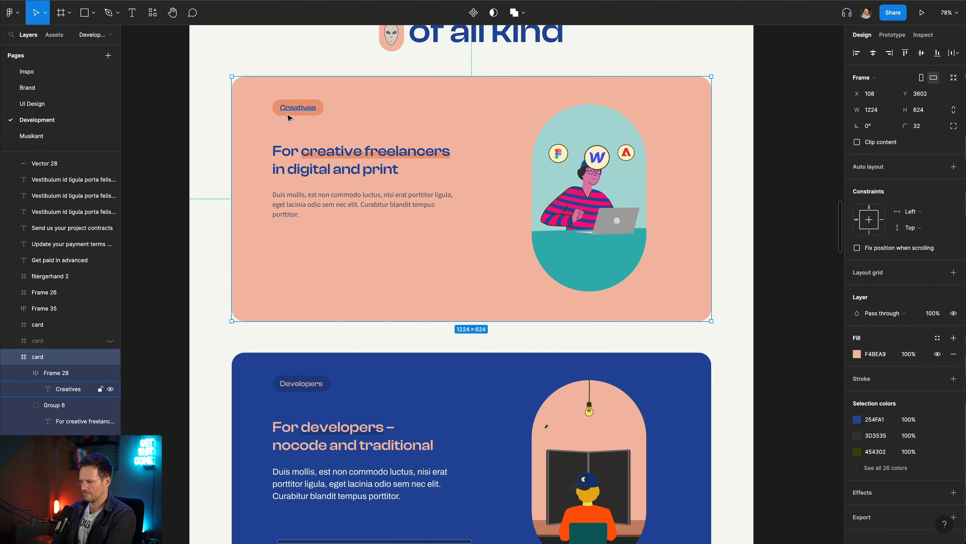
{"action": "left_click", "coordinate": [300, 111]}
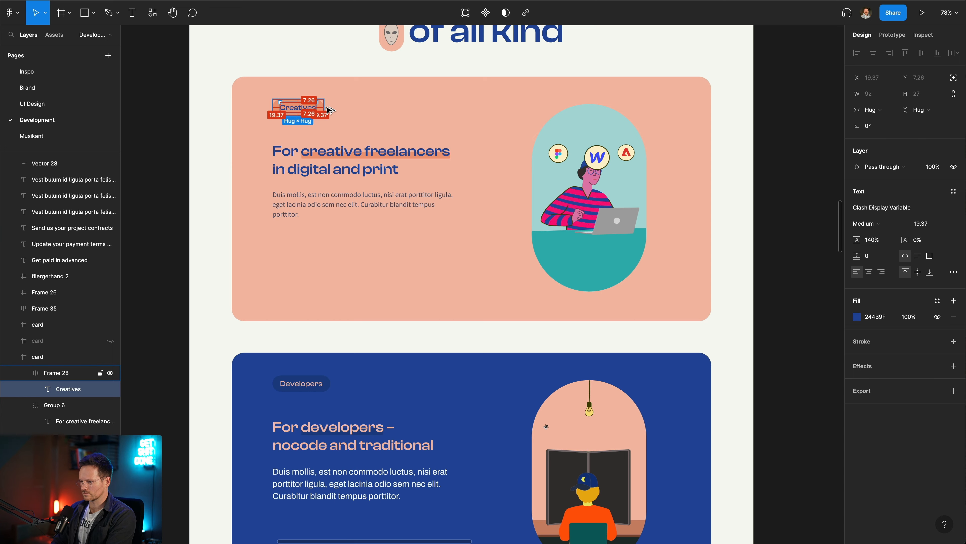
{"action": "scroll", "coordinate": [328, 110], "scroll_direction": "up", "scroll_amount": 10}
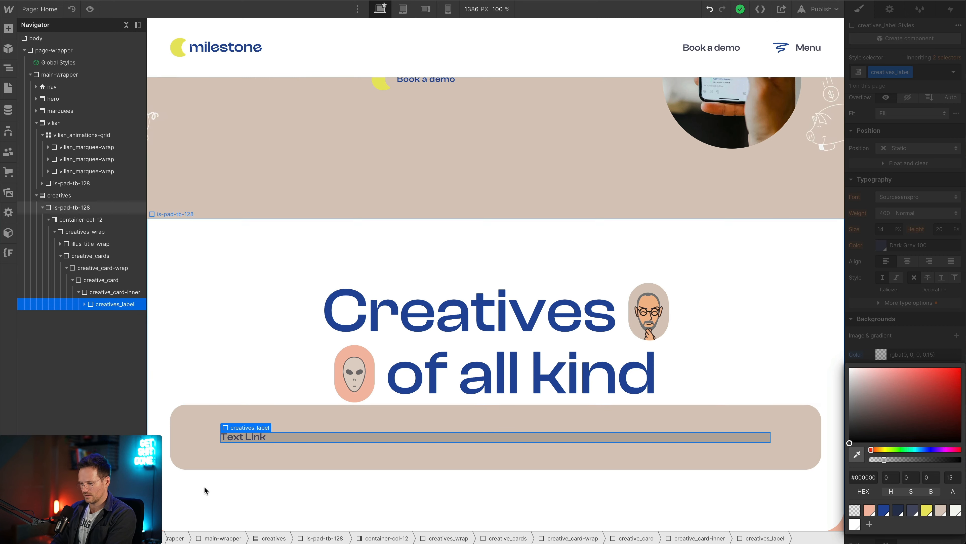
Set the top and bottom padding of creatives_label to 0.5rem each.
{"action": "left_click", "coordinate": [908, 227]}
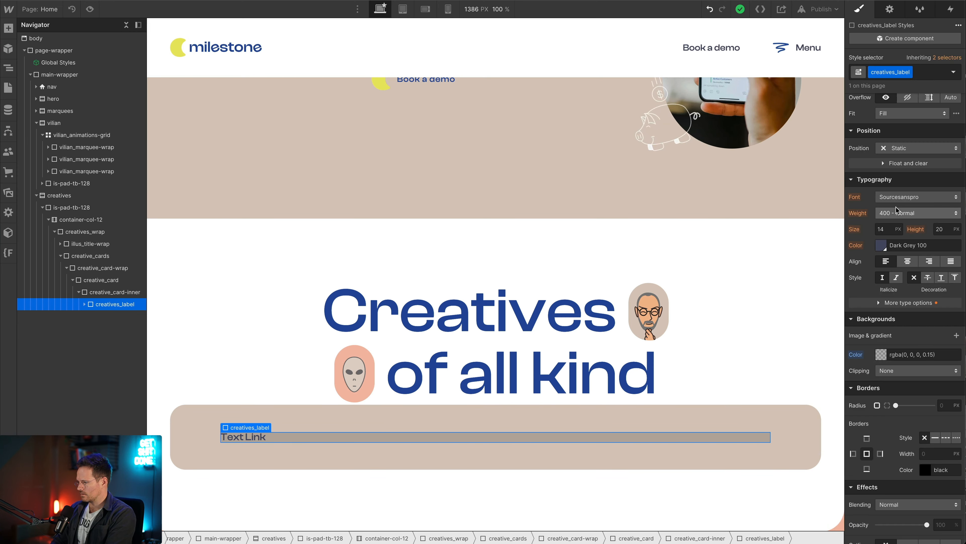
{"action": "scroll", "coordinate": [898, 260], "scroll_direction": "up", "scroll_amount": 5}
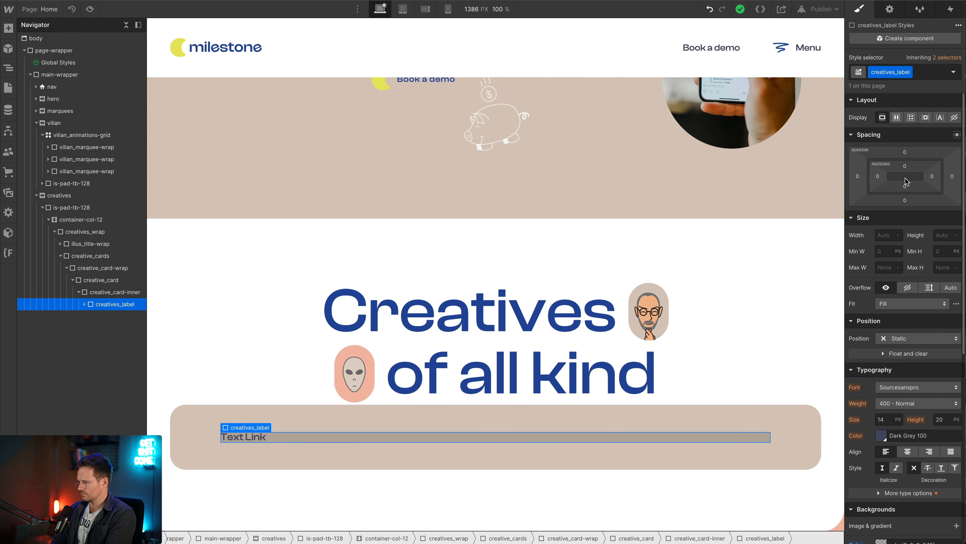
{"action": "left_click", "coordinate": [903, 166]}
{"action": "type", "text": "0.5"}
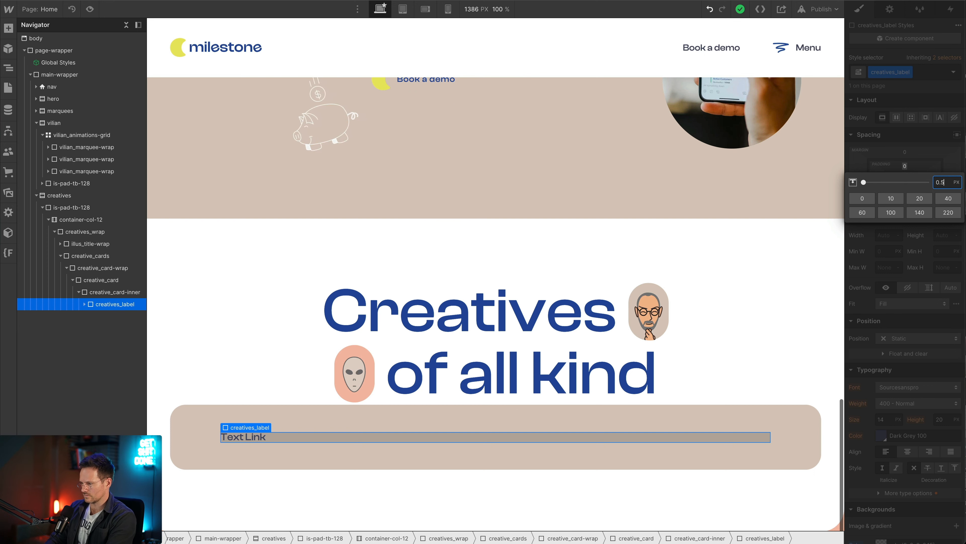
{"action": "type", "text": "rem"}
{"action": "key", "text": "Return"}
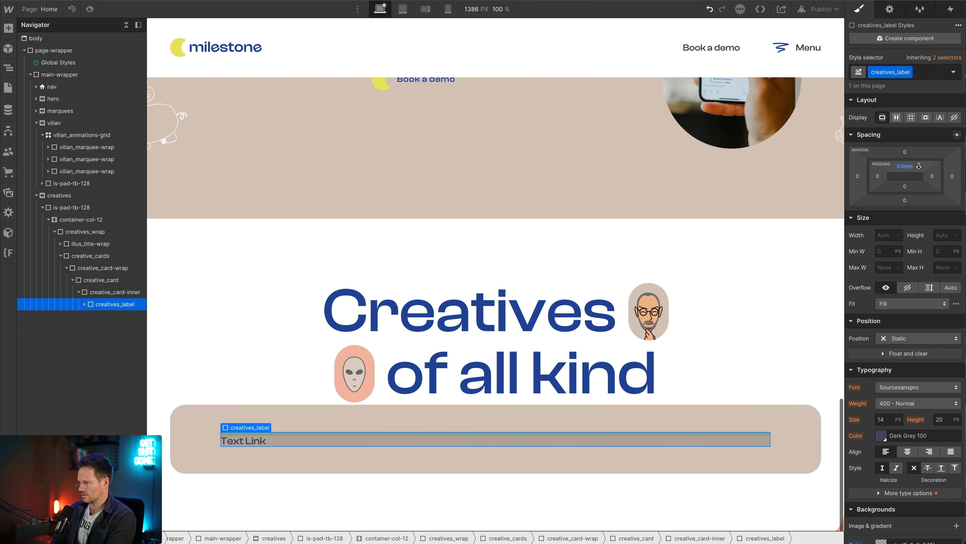
{"action": "left_click", "coordinate": [906, 184]}
{"action": "type", "text": "0.5rem"}
{"action": "key", "text": "Return"}
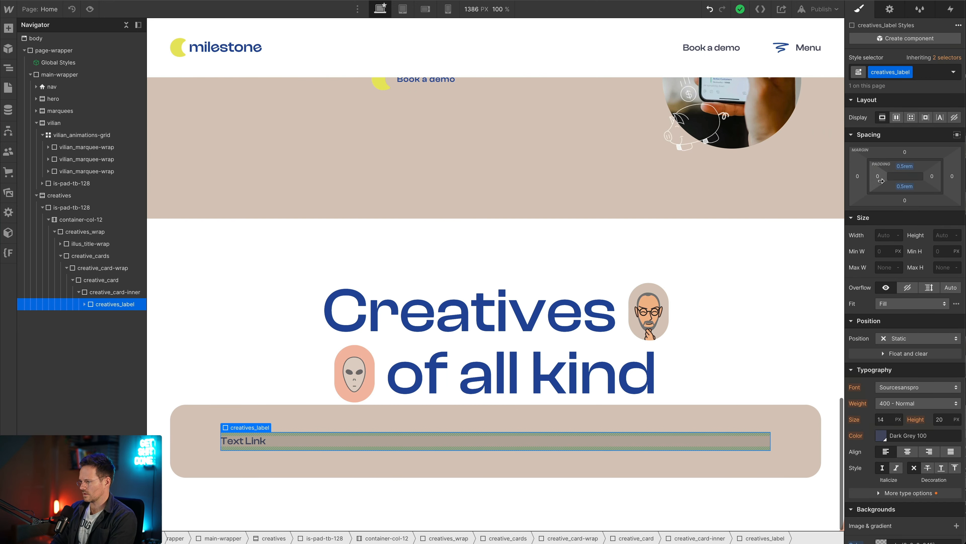
Set the left and right padding of creatives_label to 1.25rem each.
{"action": "left_click", "coordinate": [877, 178]}
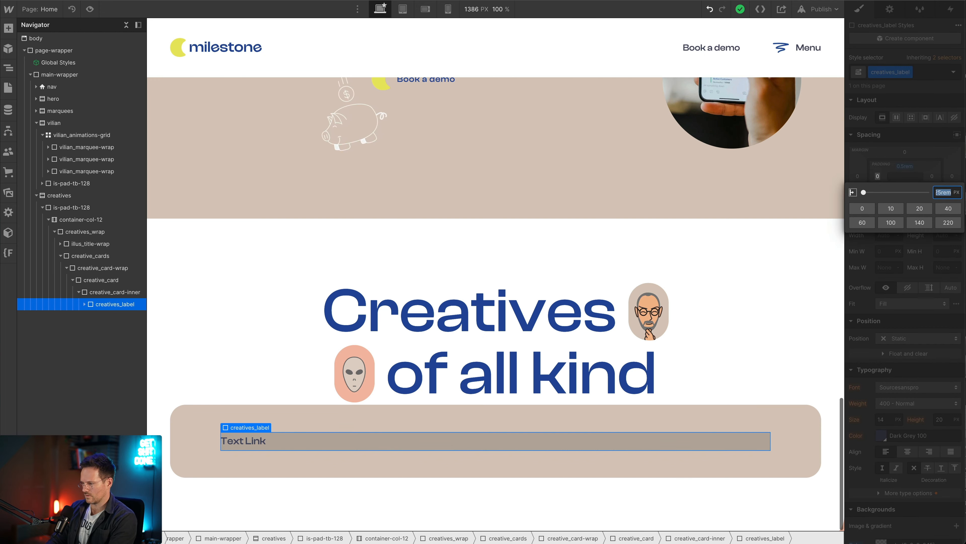
{"action": "key", "text": "Return"}
{"action": "left_click", "coordinate": [931, 177]}
{"action": "type", "text": "1.25rem"}
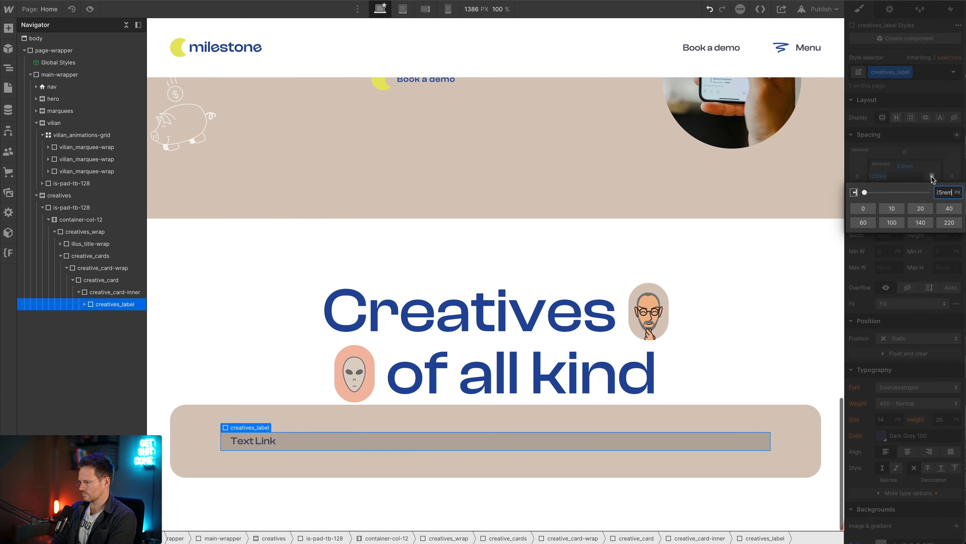
{"action": "key", "text": "Return"}
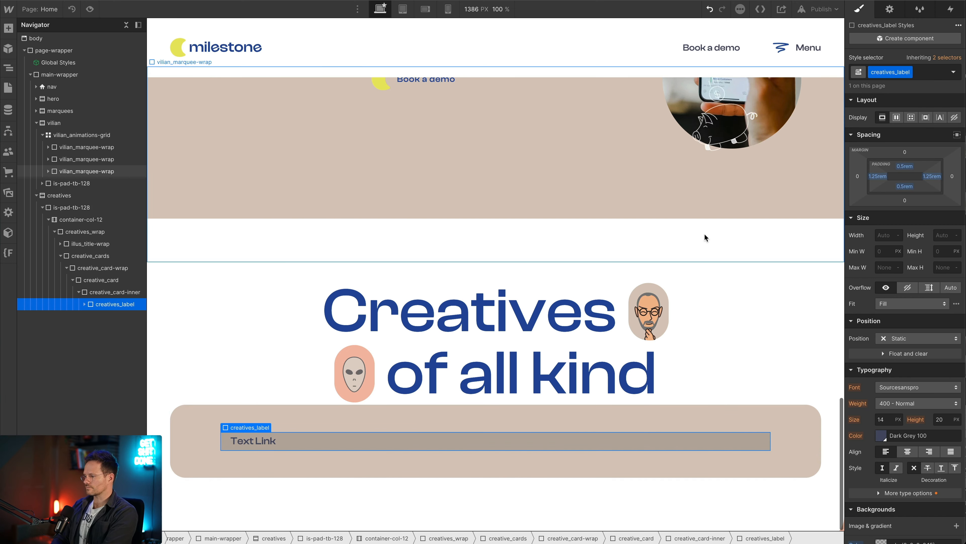
Set creatives_label to a horizontal flex layout with its content centred in both align and justify.
{"action": "scroll", "coordinate": [554, 279], "scroll_direction": "up", "scroll_amount": 3}
{"action": "scroll", "coordinate": [519, 277], "scroll_direction": "down", "scroll_amount": 3}
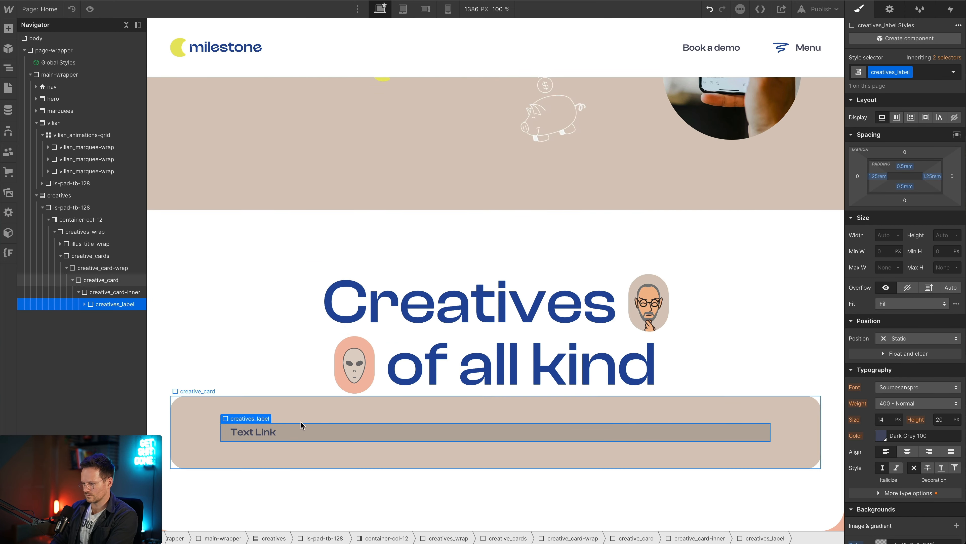
{"action": "left_click", "coordinate": [896, 117]}
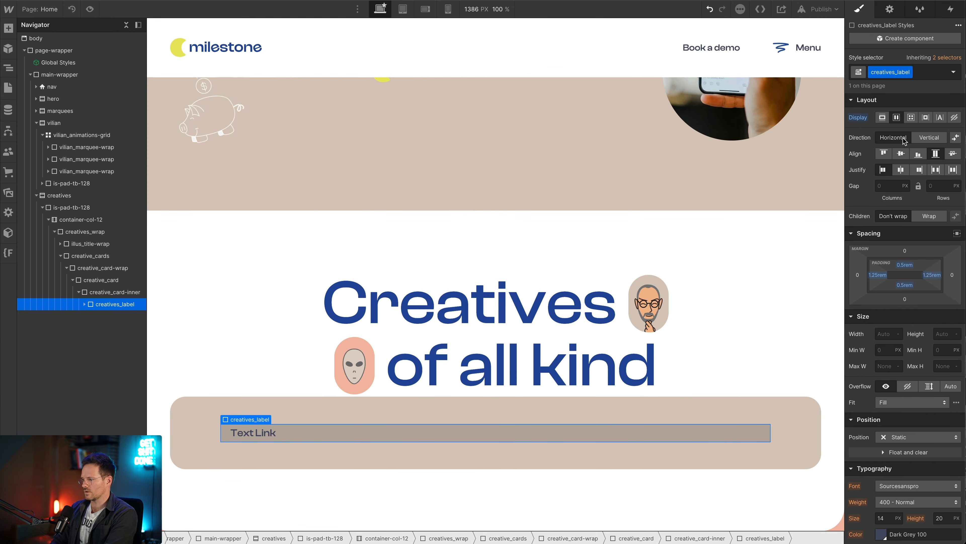
{"action": "left_click", "coordinate": [901, 153]}
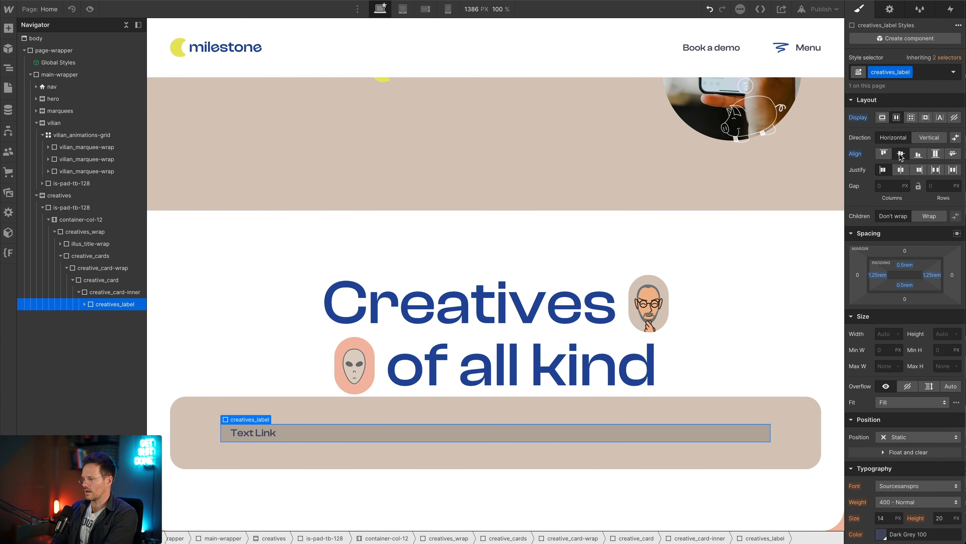
{"action": "left_click", "coordinate": [901, 170]}
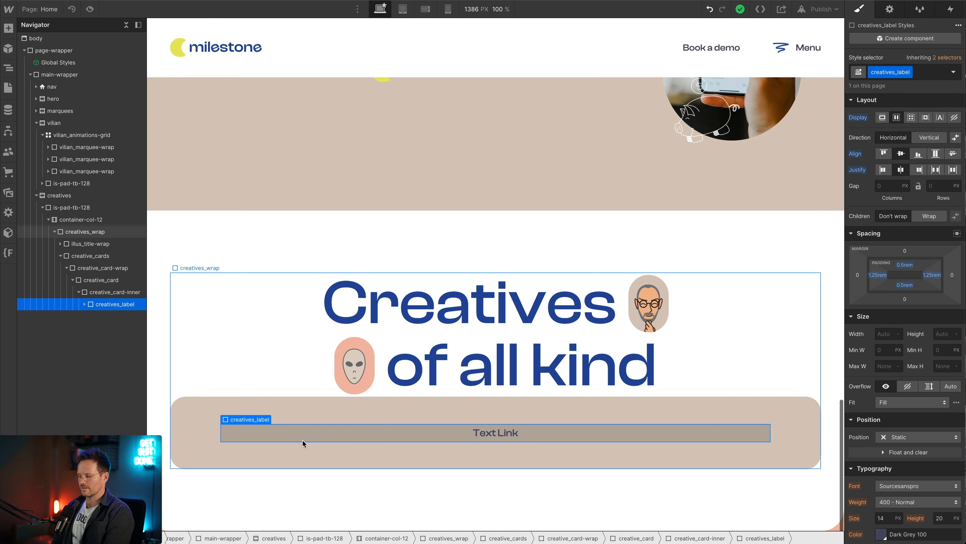
Set the creative_card-inner div to a horizontal flex layout with its children aligned to the start.
{"action": "left_click", "coordinate": [95, 292]}
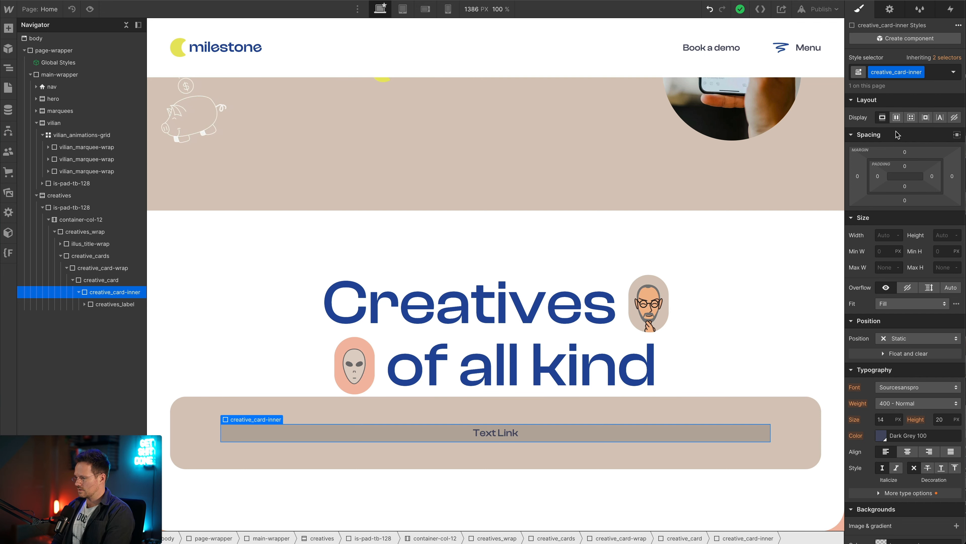
{"action": "left_click", "coordinate": [894, 118]}
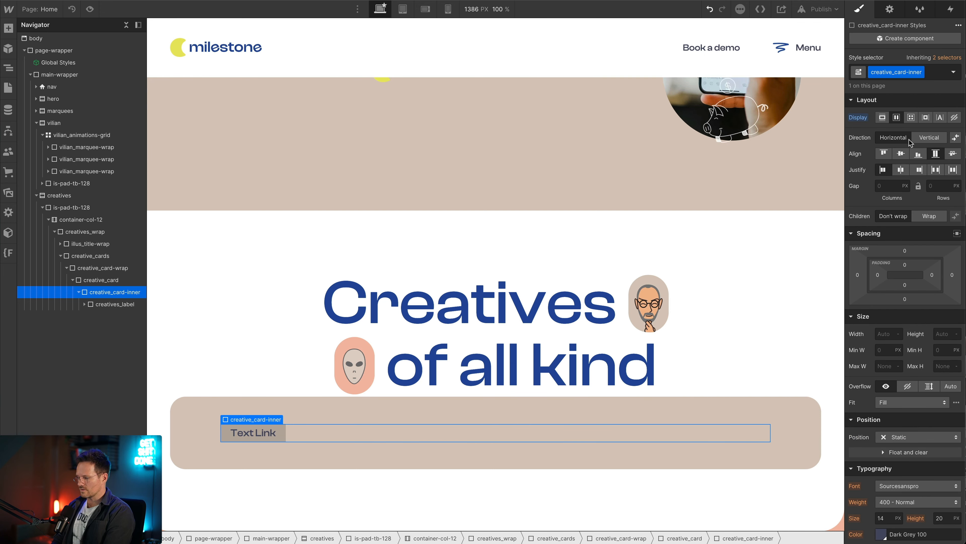
{"action": "left_click", "coordinate": [885, 155]}
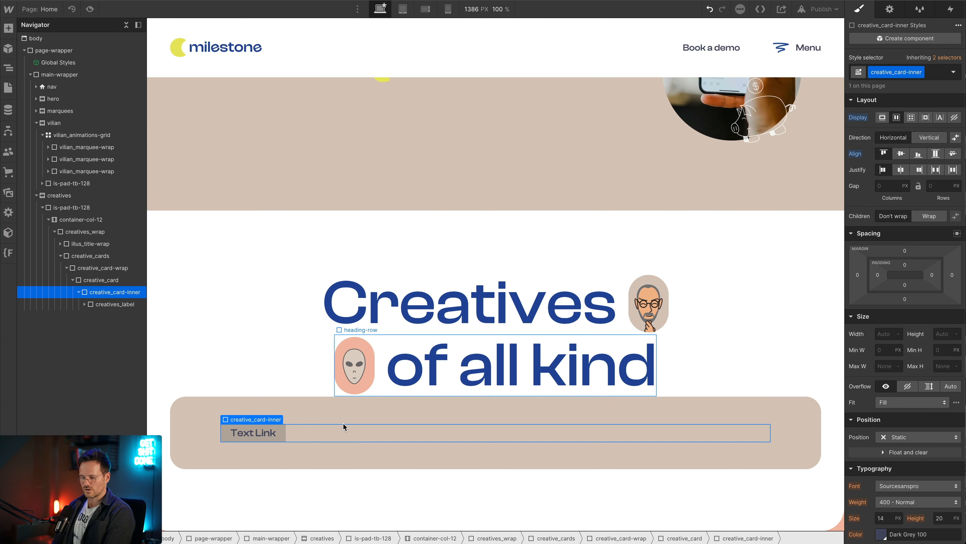
Round creatives_label into a pill shape with a border radius of 99 px.
{"action": "left_click", "coordinate": [282, 434]}
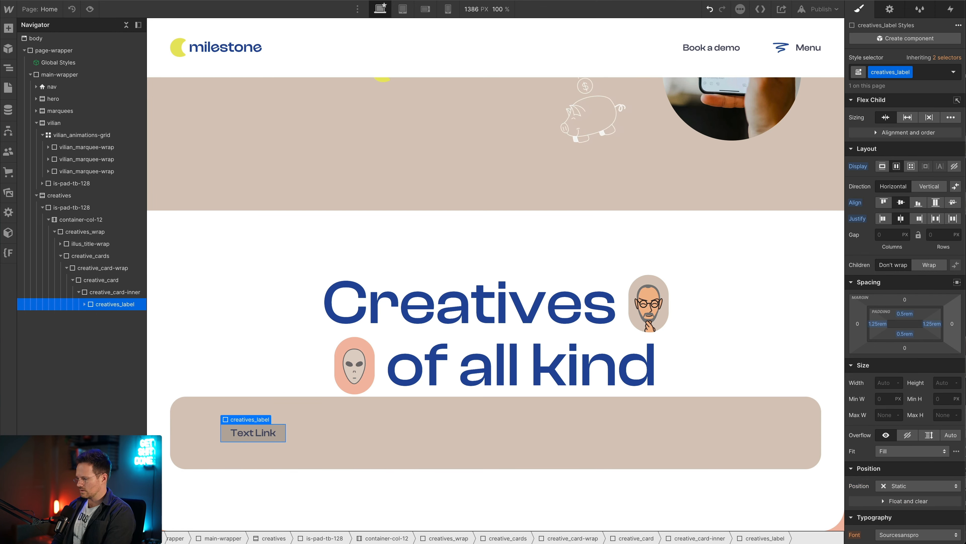
{"action": "scroll", "coordinate": [934, 419], "scroll_direction": "down", "scroll_amount": 10}
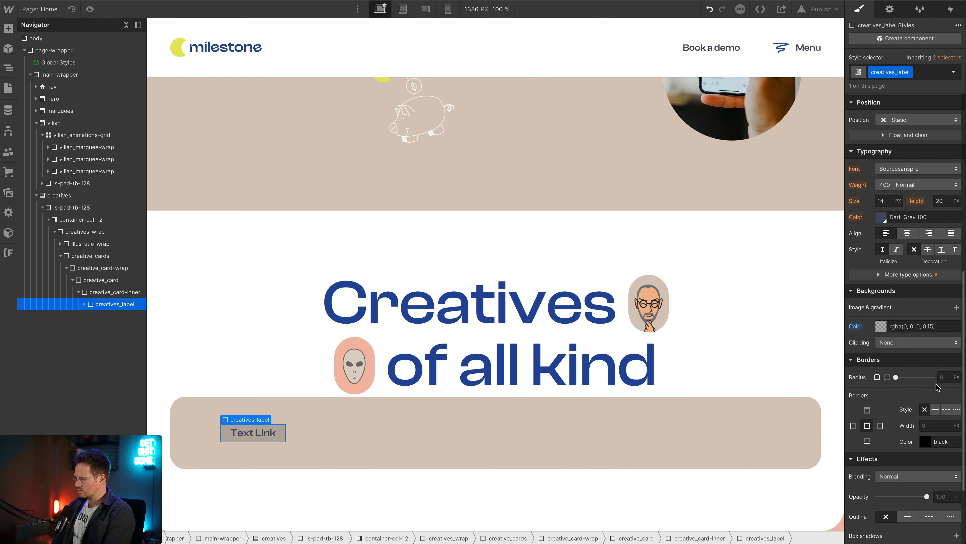
{"action": "left_click_drag", "start_coordinate": [945, 378], "coordinate": [948, 378]}
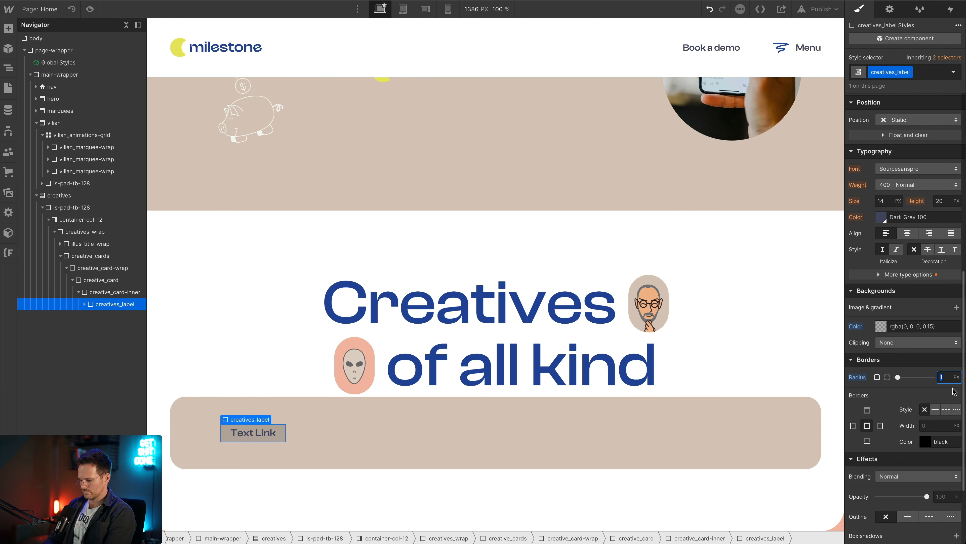
{"action": "type", "text": "64"}
{"action": "key", "text": "Return"}
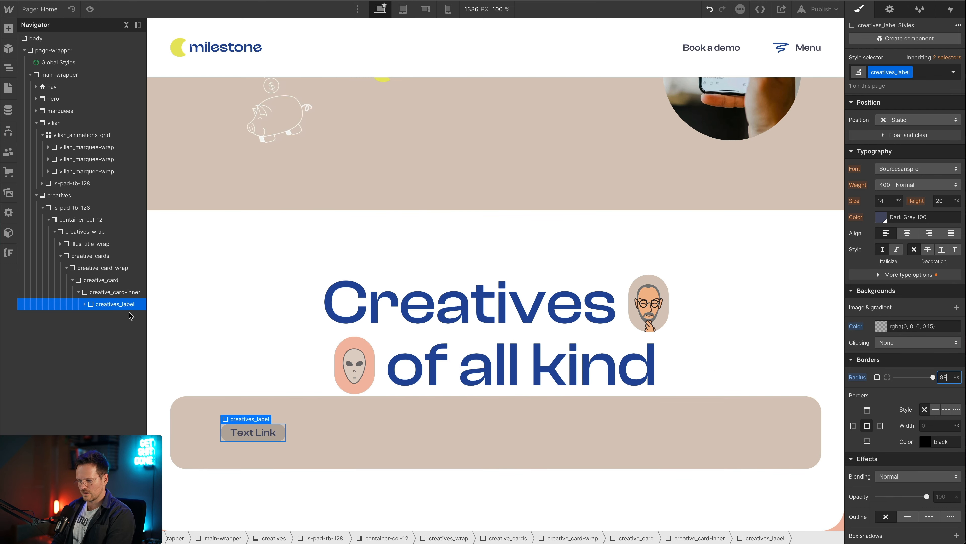
Insert a div block inside creative_card-inner after the label and give it the class creative_card-grid.
{"action": "left_click", "coordinate": [323, 432]}
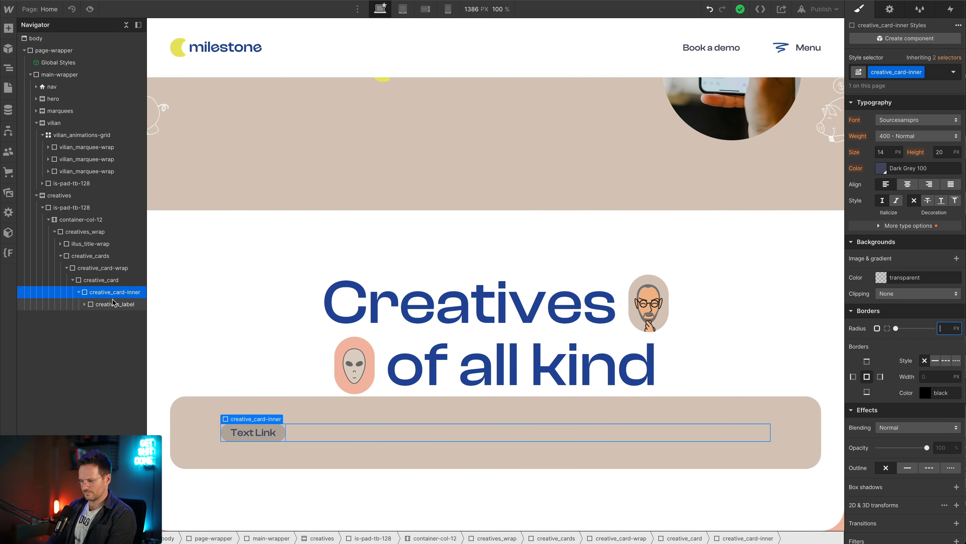
{"action": "key", "text": "super+e"}
{"action": "type", "text": "div"}
{"action": "key", "text": "Return"}
{"action": "type", "text": "creative"}
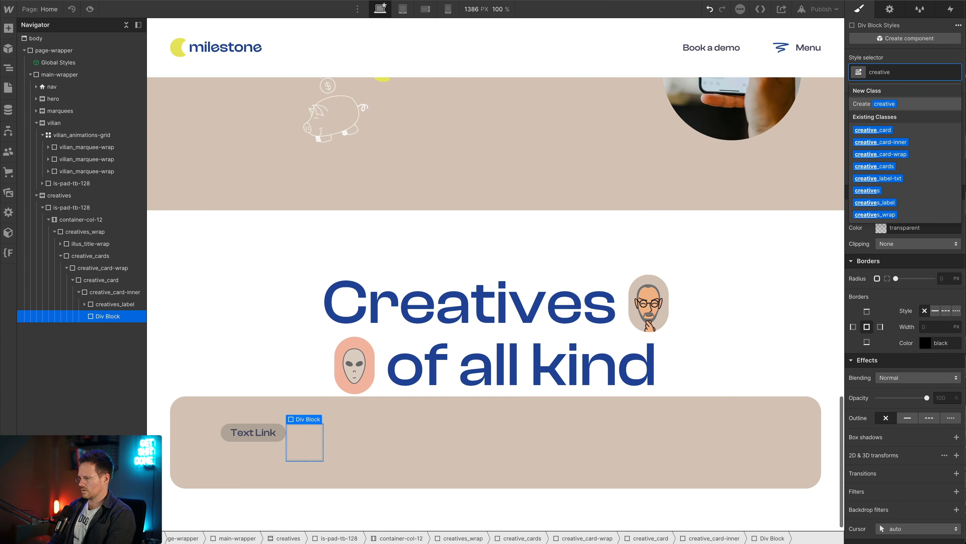
{"action": "type", "text": "_card-grid"}
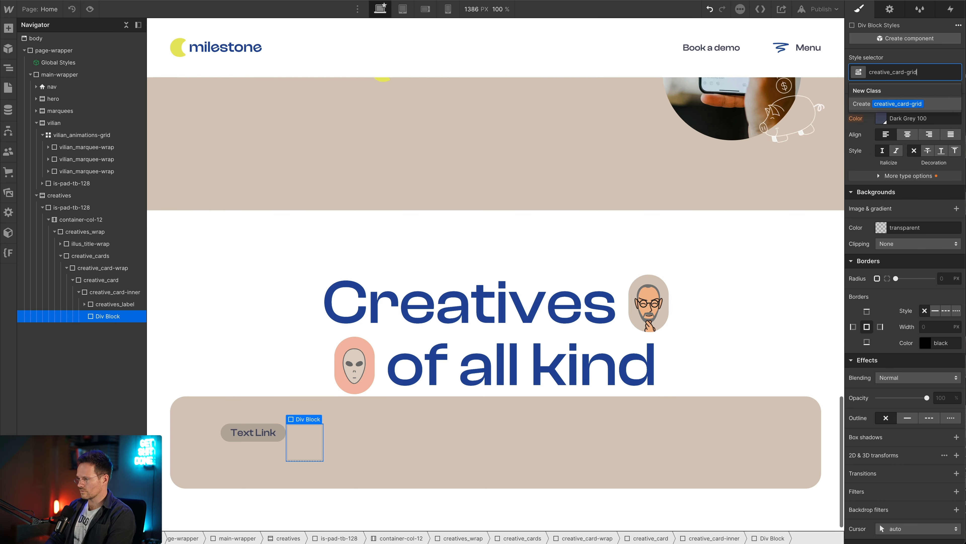
{"action": "key", "text": "Return"}
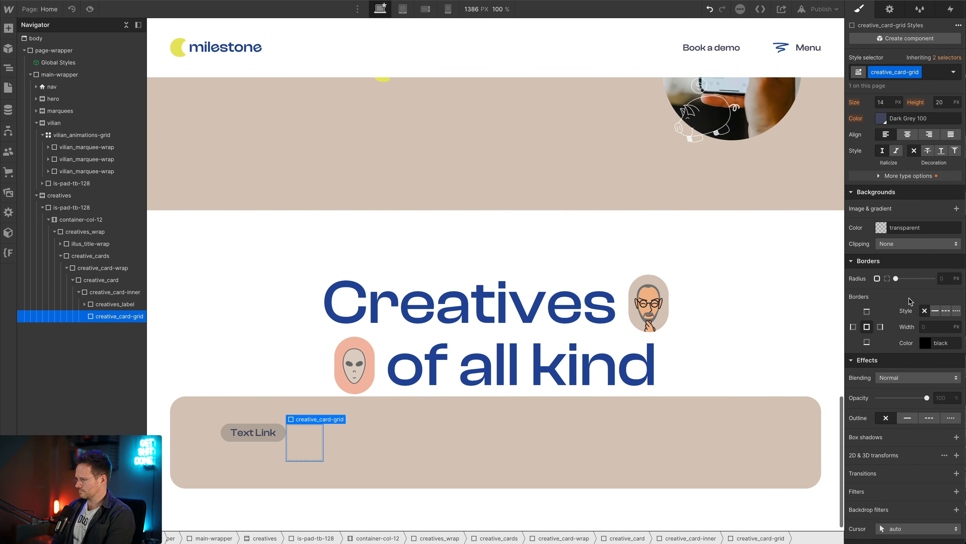
Set the display of creative_card-grid to grid, keeping the default two columns and two rows.
{"action": "scroll", "coordinate": [913, 190], "scroll_direction": "up", "scroll_amount": 10}
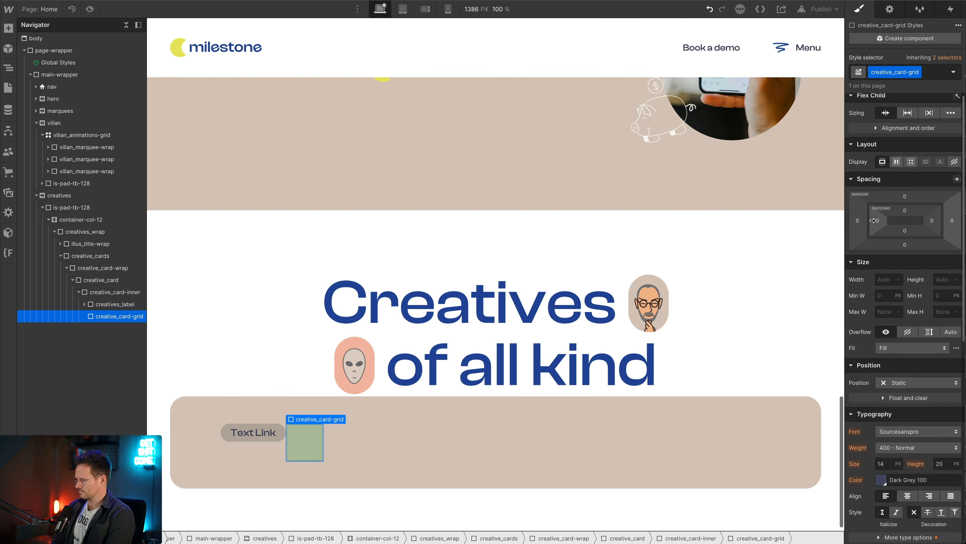
{"action": "left_click", "coordinate": [911, 166]}
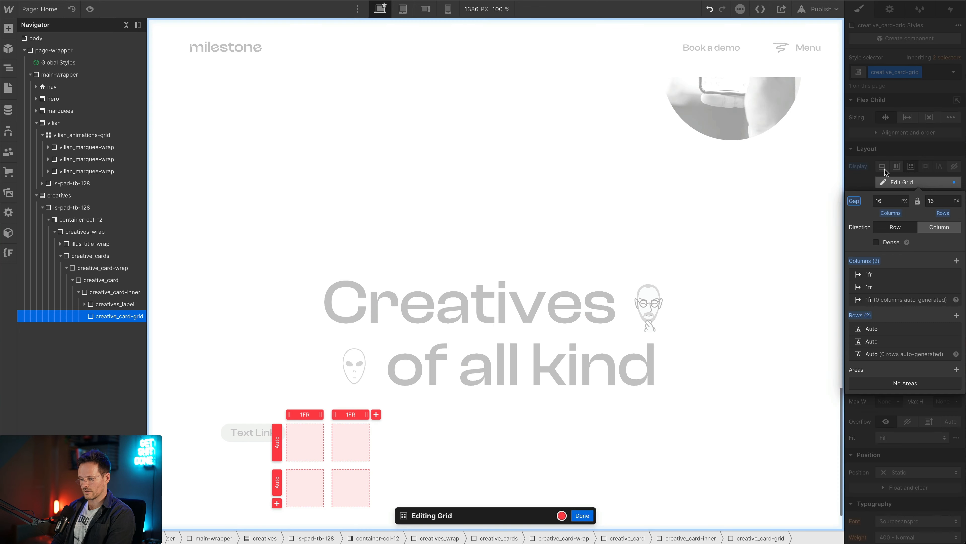
{"action": "left_click", "coordinate": [577, 512]}
Change the flex direction of creative_card-inner to vertical so the grid sits below the label.
{"action": "left_click", "coordinate": [228, 494]}
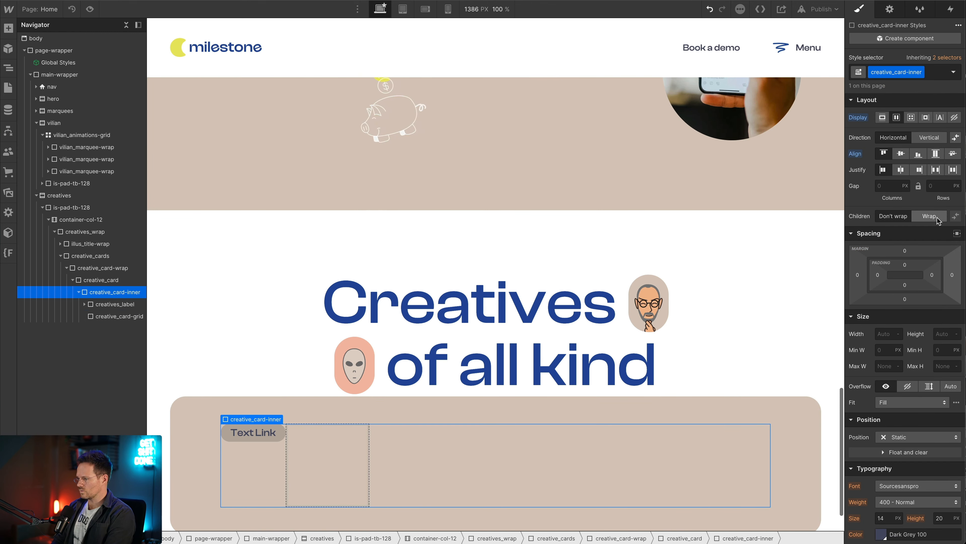
{"action": "left_click", "coordinate": [934, 138]}
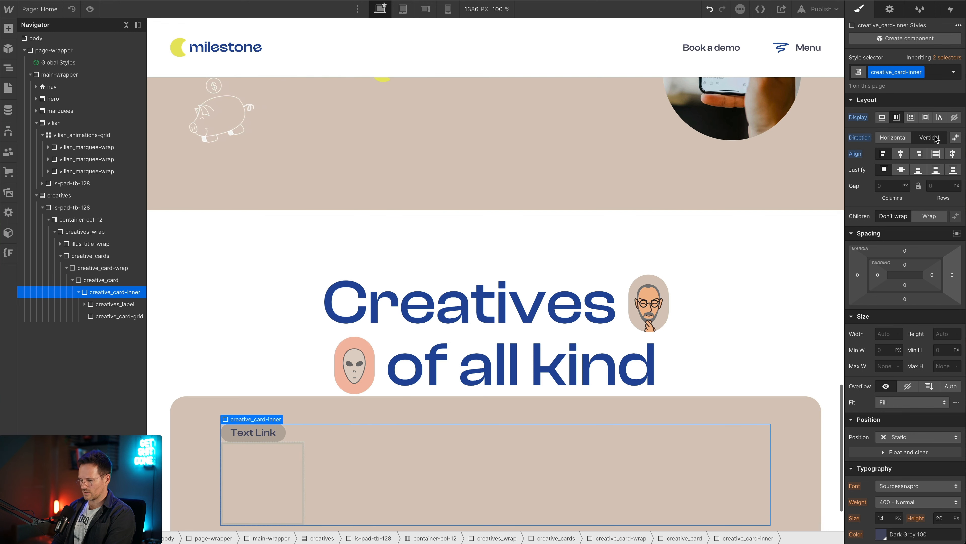
{"action": "scroll", "coordinate": [548, 445], "scroll_direction": "down", "scroll_amount": 3}
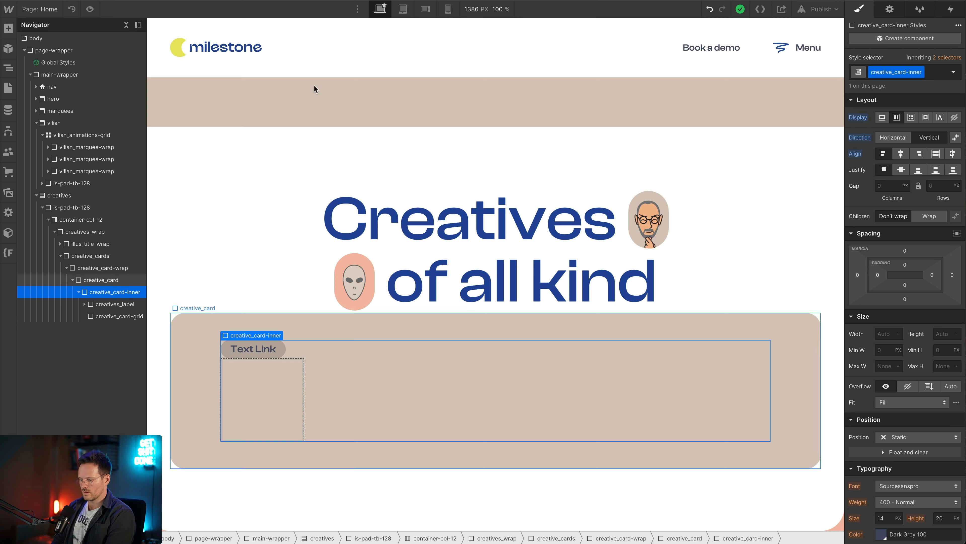
Switch to Figma, check how text and illustration are arranged in the Creatives card, and return to Webflow.
{"action": "left_click", "coordinate": [221, 1]}
{"action": "scroll", "coordinate": [457, 156], "scroll_direction": "down", "scroll_amount": 6}
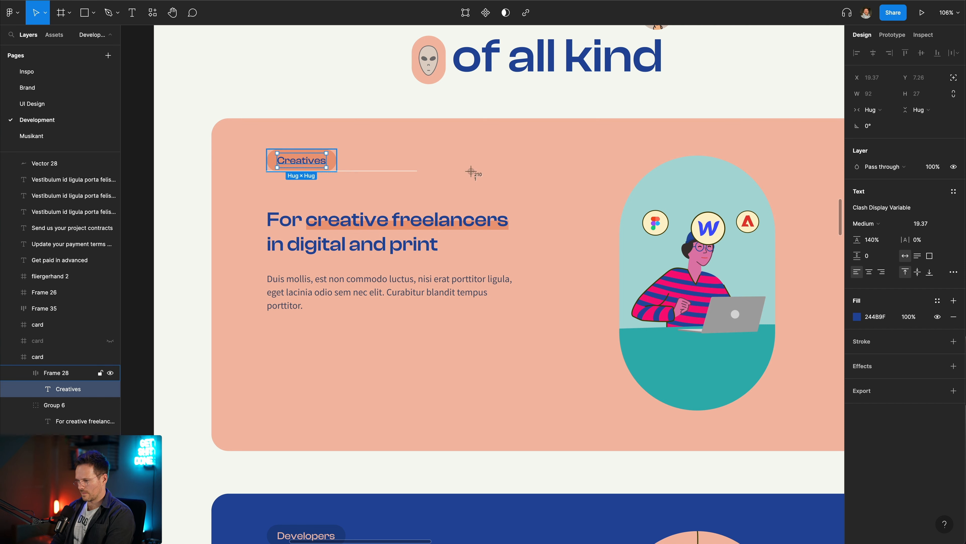
{"action": "left_click_drag", "start_coordinate": [471, 171], "coordinate": [786, 151]}
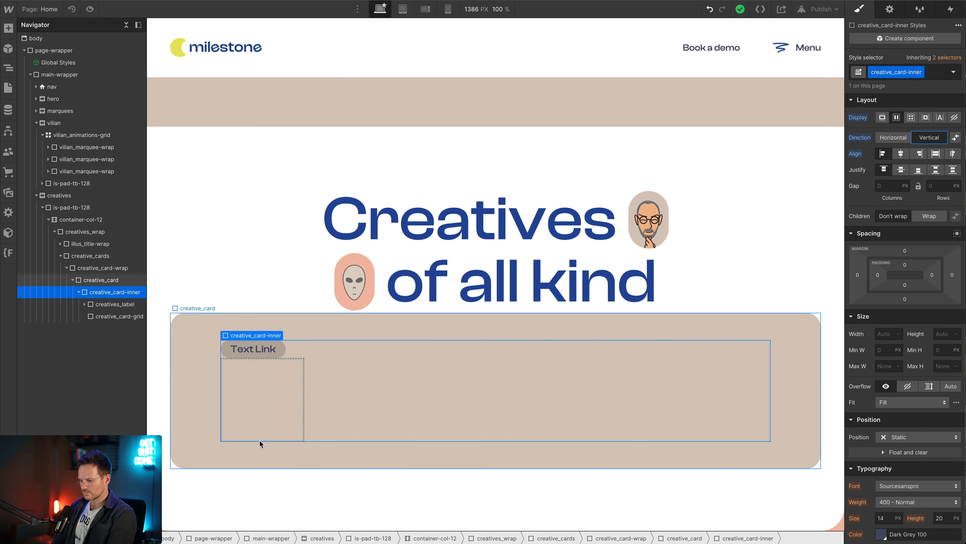
Set the width of creative_card-grid to 100%.
{"action": "left_click", "coordinate": [262, 438]}
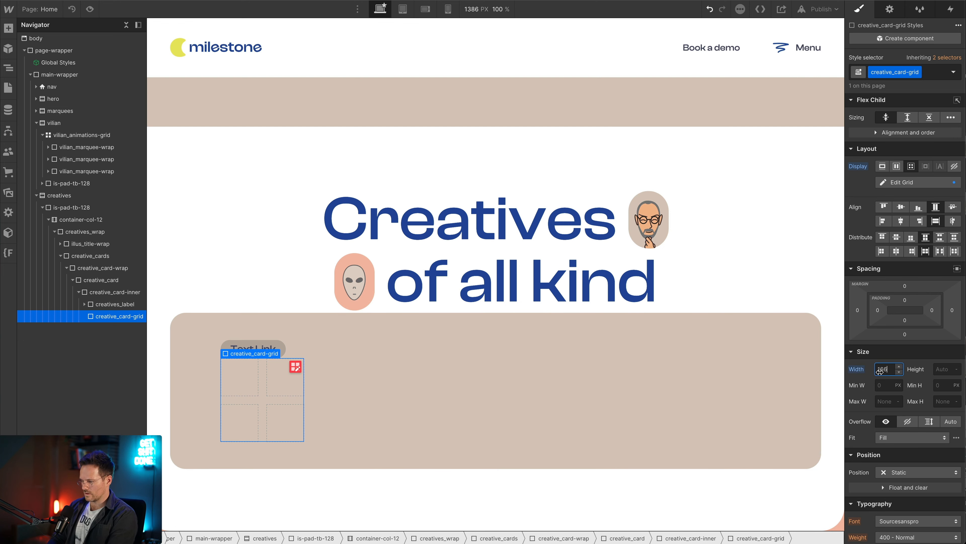
{"action": "type", "text": "100 "}
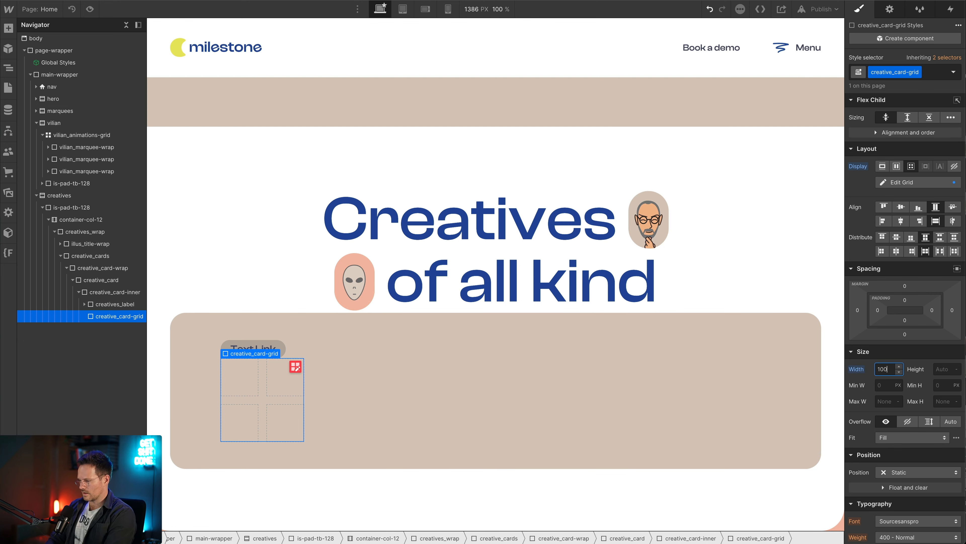
{"action": "type", "text": "%"}
{"action": "key", "text": "Return"}
Edit creative_card-grid to remove one of its two rows and set the column gap to 6 em.
{"action": "left_click", "coordinate": [763, 368]}
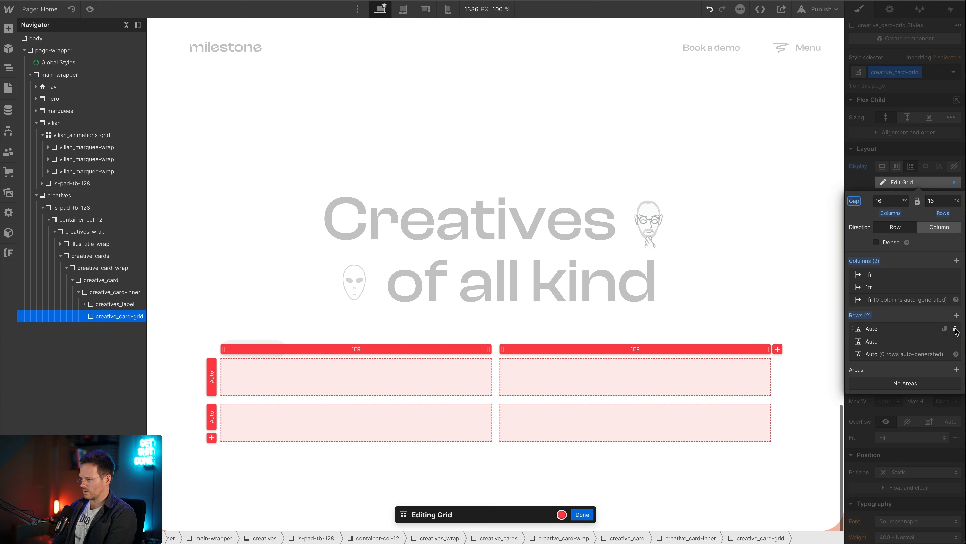
{"action": "left_click", "coordinate": [957, 329]}
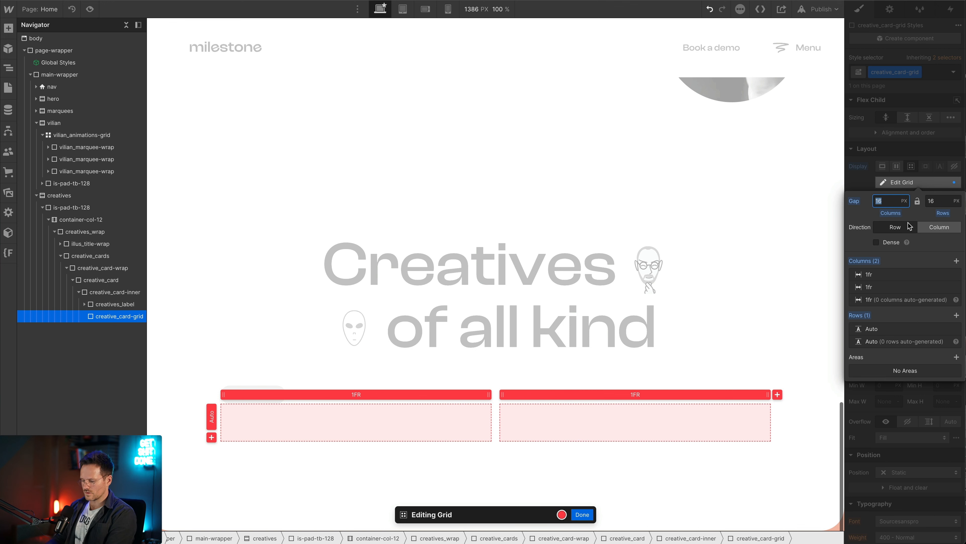
{"action": "key", "text": "Return"}
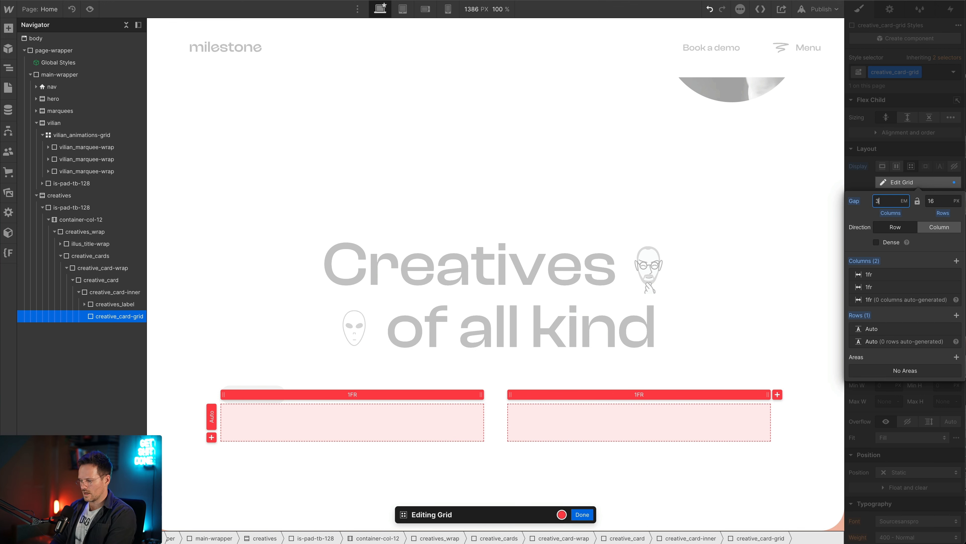
{"action": "type", "text": "6"}
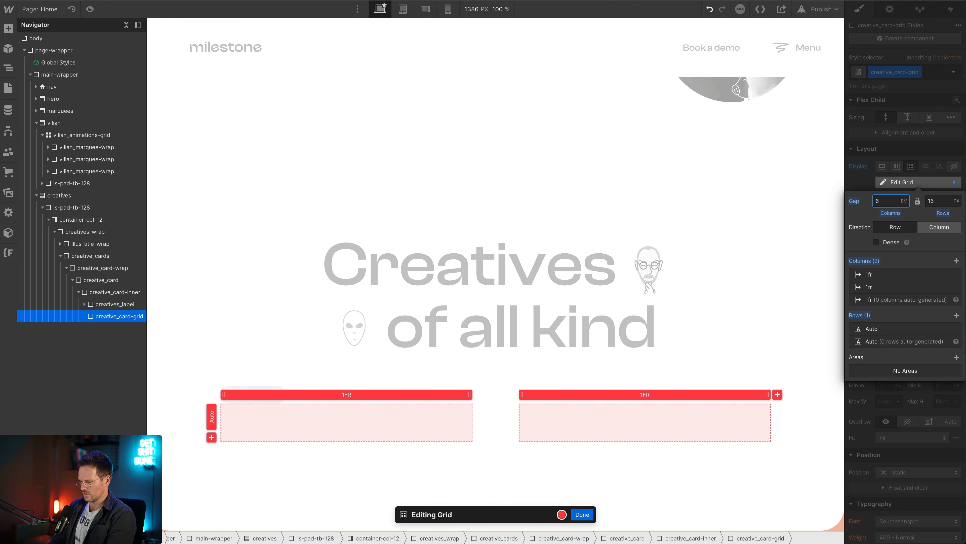
{"action": "left_click", "coordinate": [582, 514]}
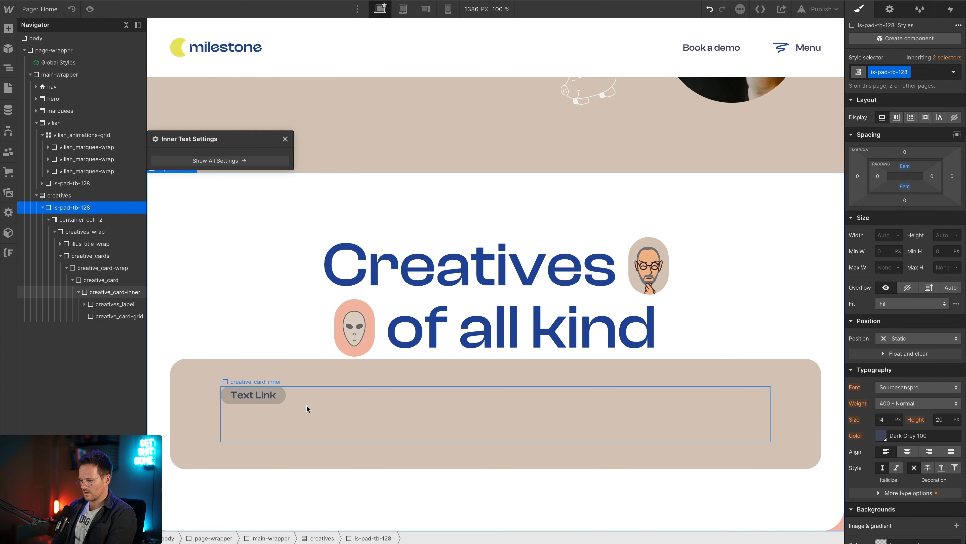
Insert a div block into the first cell of creative_card-grid.
{"action": "key", "text": "ctrl+e"}
{"action": "type", "text": "duv"}
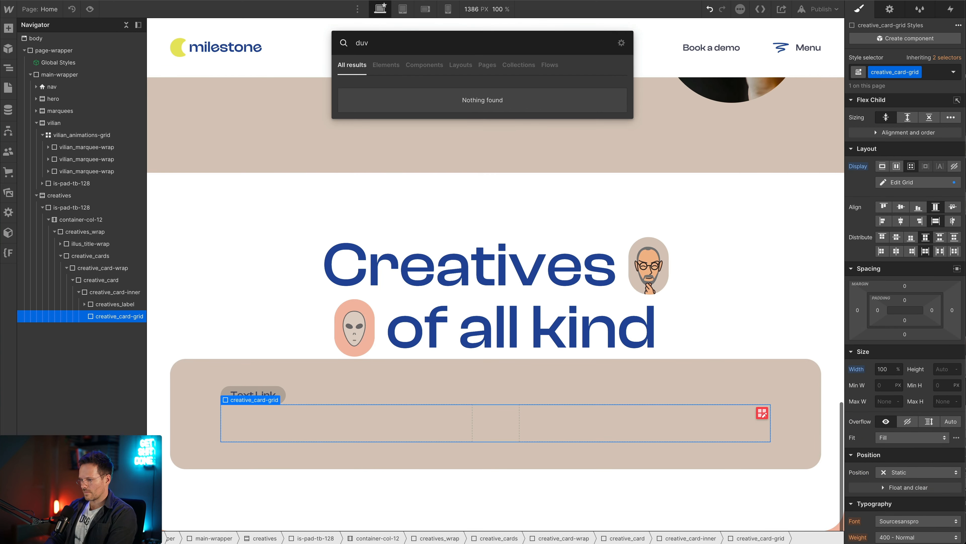
{"action": "key", "text": "BackSpace"}
{"action": "key", "text": "BackSpace"}
{"action": "type", "text": "iv"}
{"action": "key", "text": "Return"}
Give the new div block in the grid the class content-wrap and select it.
{"action": "key", "text": "ctrl+Return"}
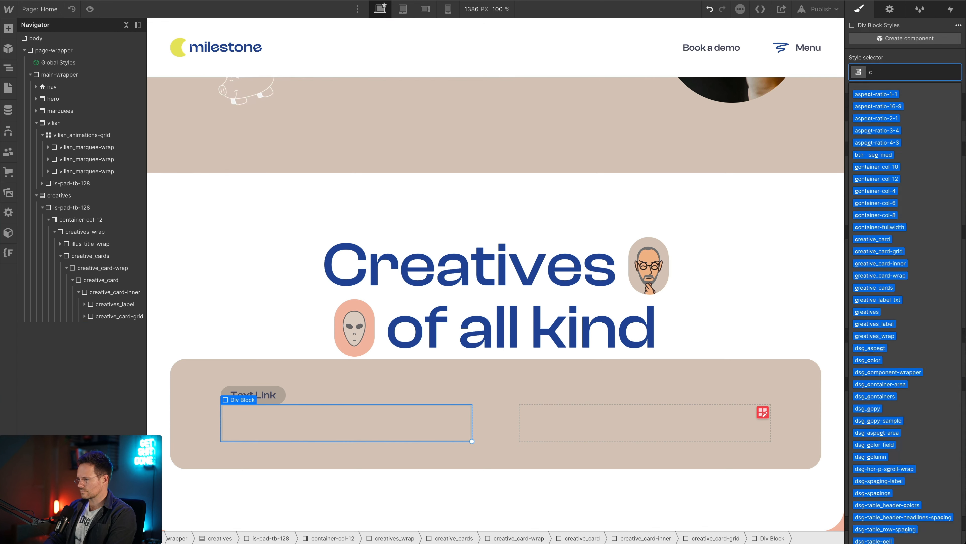
{"action": "type", "text": "content_"}
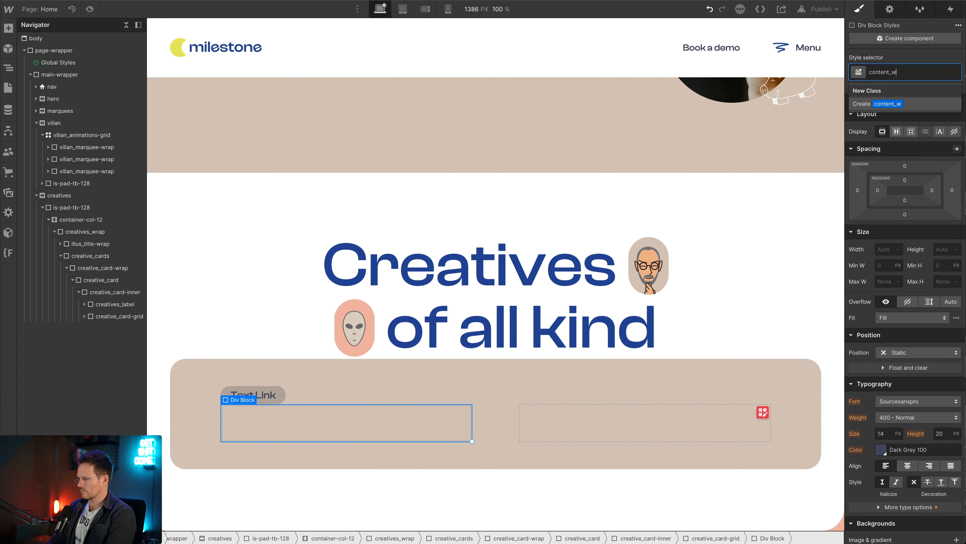
{"action": "type", "text": "w"}
{"action": "key", "text": "BackSpace"}
{"action": "key", "text": "BackSpace"}
{"action": "type", "text": "-wrap"}
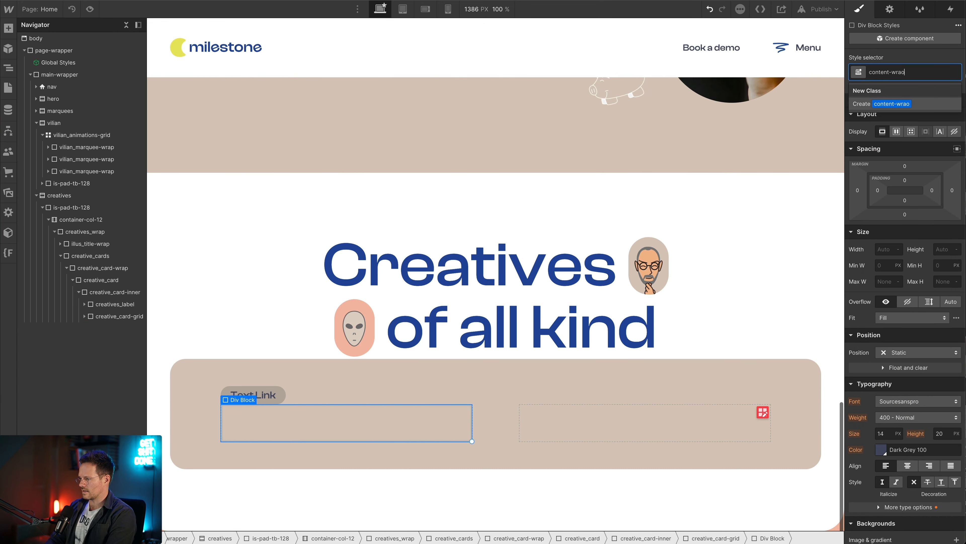
{"action": "key", "text": "Return"}
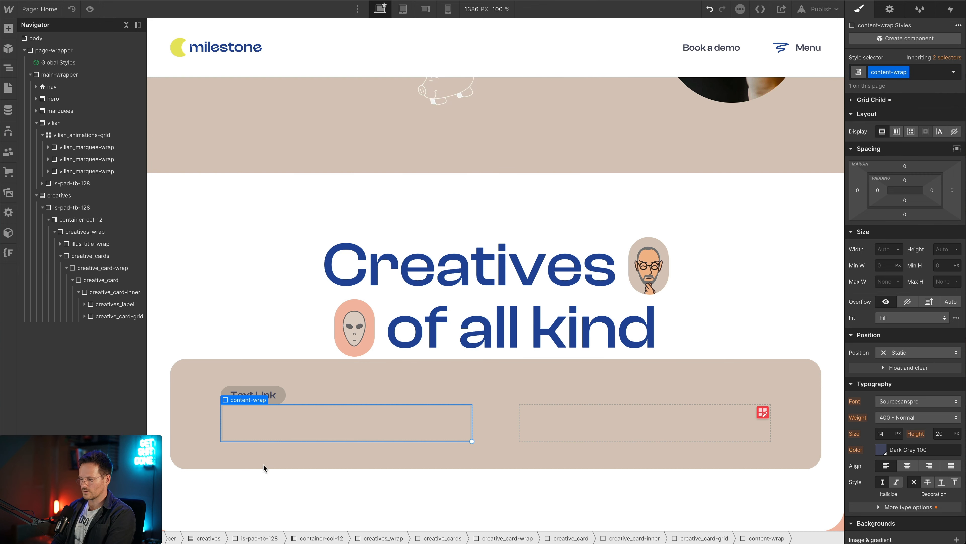
{"action": "left_click", "coordinate": [309, 419]}
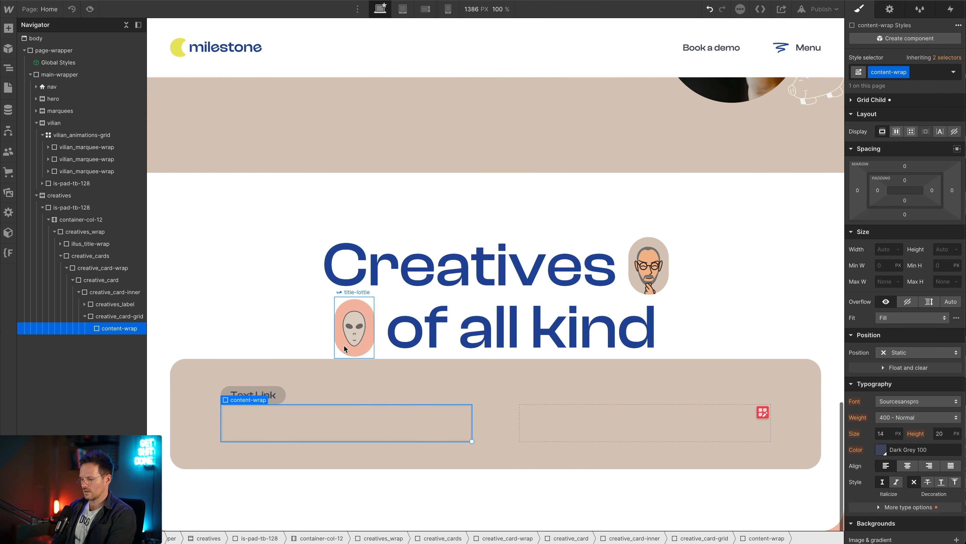
Add the combo class is-creatives to the content-wrap div in the first cell of creative_card-grid.
{"action": "key", "text": "ctrl+k"}
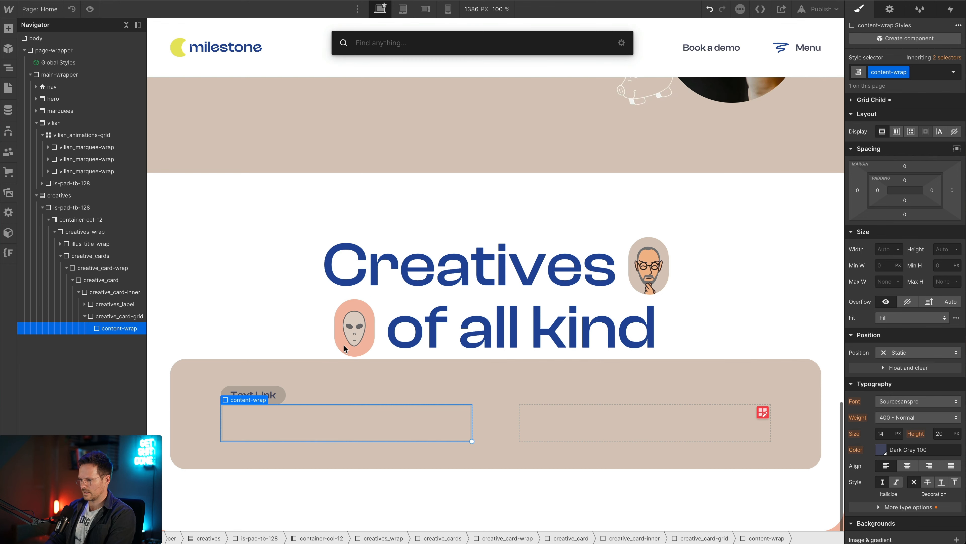
{"action": "key", "text": "Escape"}
{"action": "key", "text": "ctrl+Return"}
{"action": "type", "text": "is"}
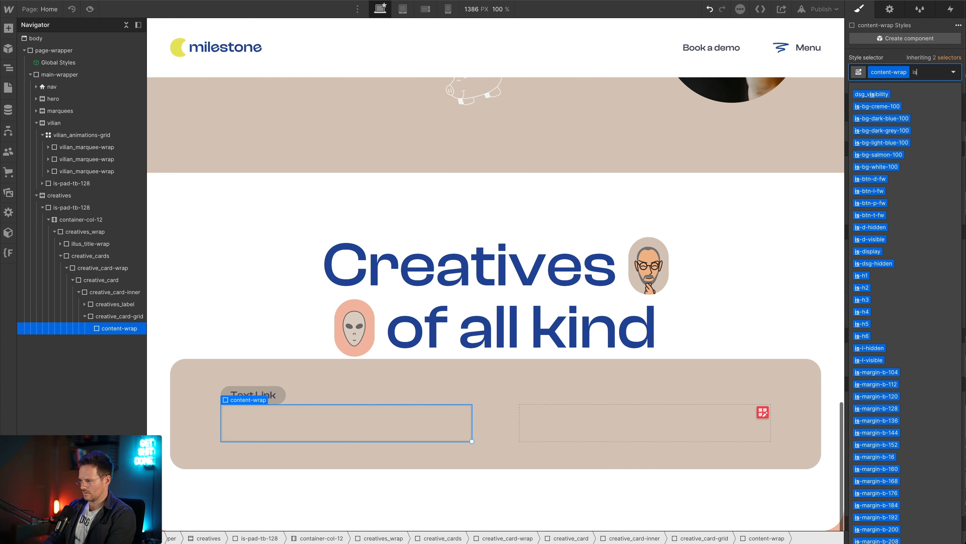
{"action": "type", "text": "-card"}
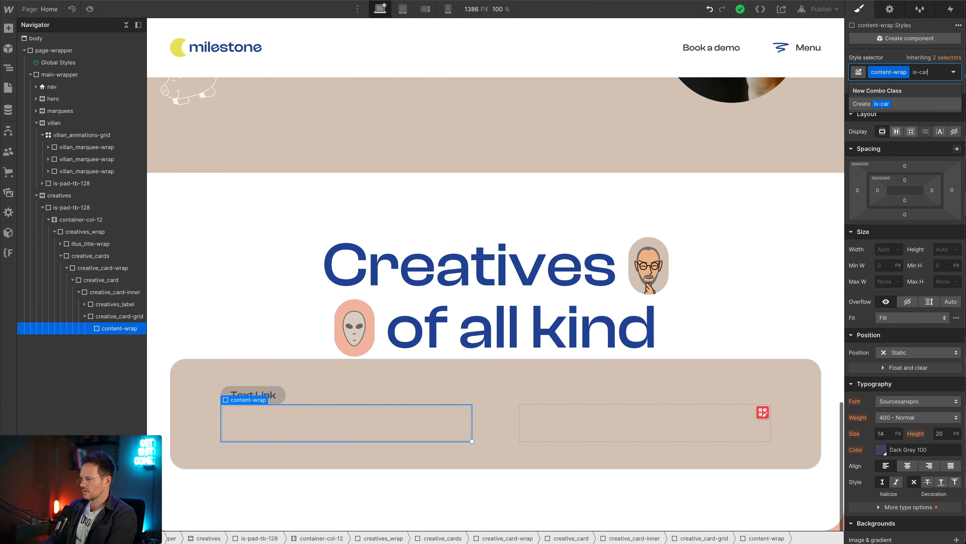
{"action": "key", "text": "BackSpace"}
{"action": "key", "text": "BackSpace"}
{"action": "type", "text": "rea"}
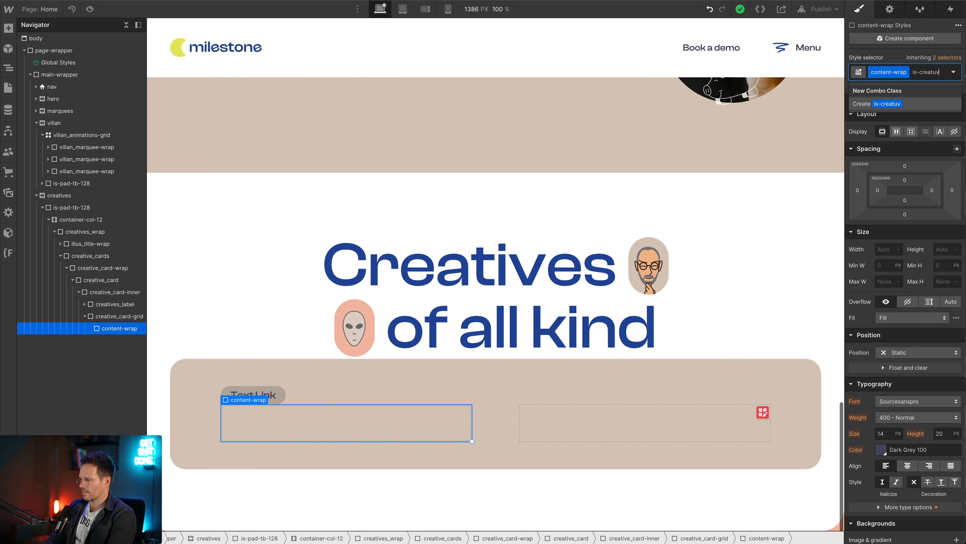
{"action": "type", "text": "tives"}
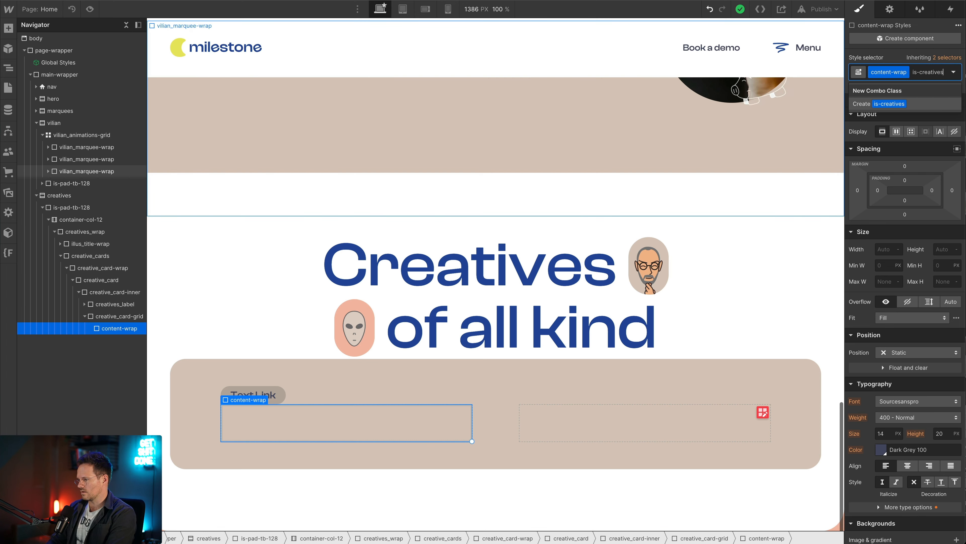
{"action": "key", "text": "Return"}
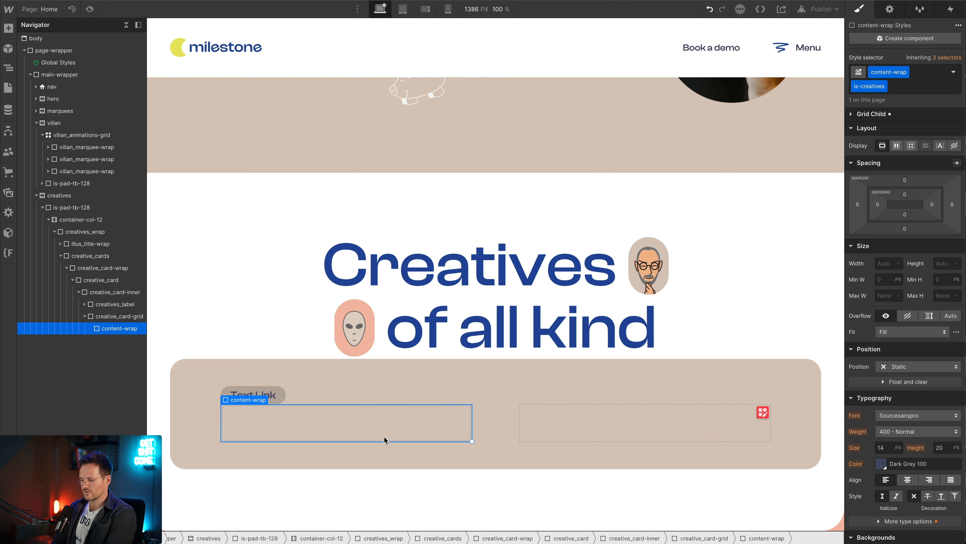
Make content-wrap a vertical flex layout with its children aligned to the left.
{"action": "left_click", "coordinate": [896, 146]}
{"action": "left_click", "coordinate": [851, 129]}
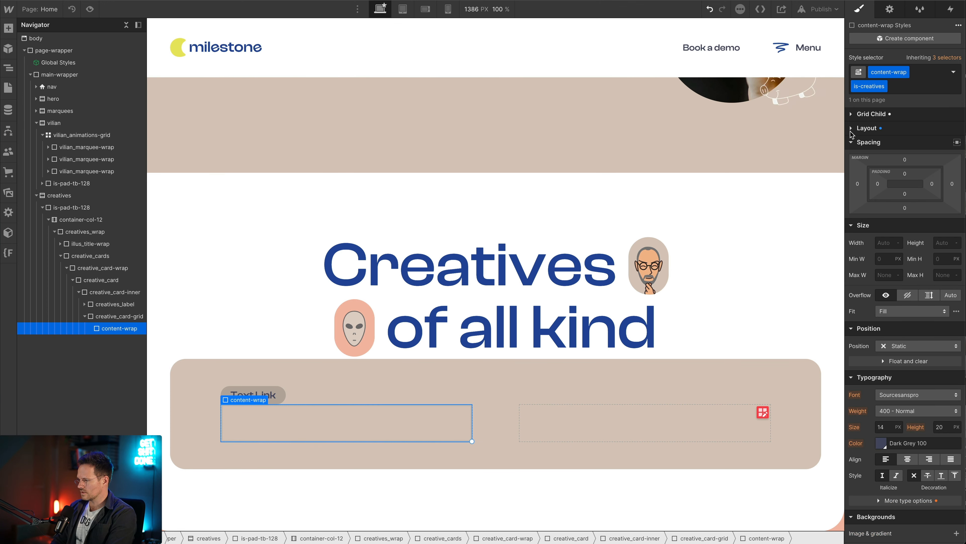
{"action": "left_click", "coordinate": [851, 129]}
{"action": "left_click", "coordinate": [851, 114]}
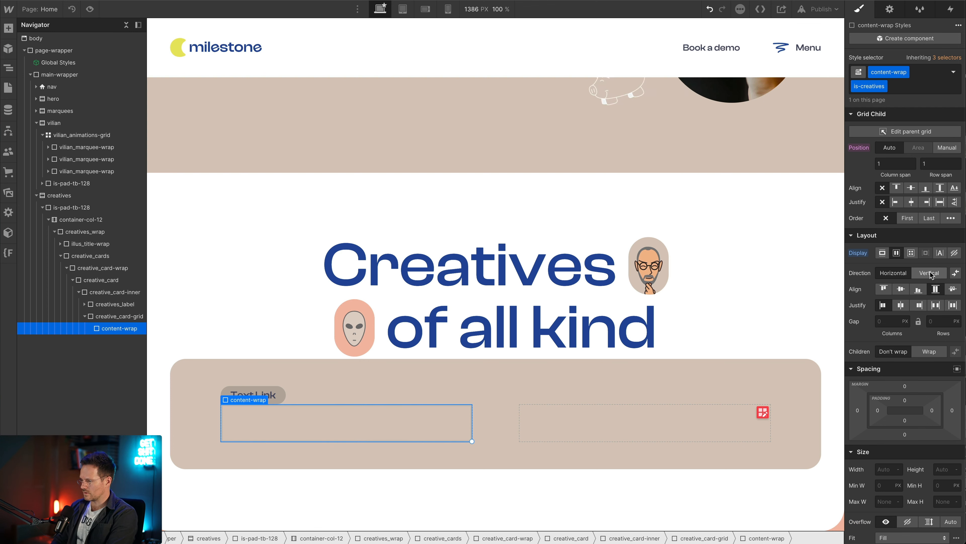
{"action": "left_click", "coordinate": [921, 276]}
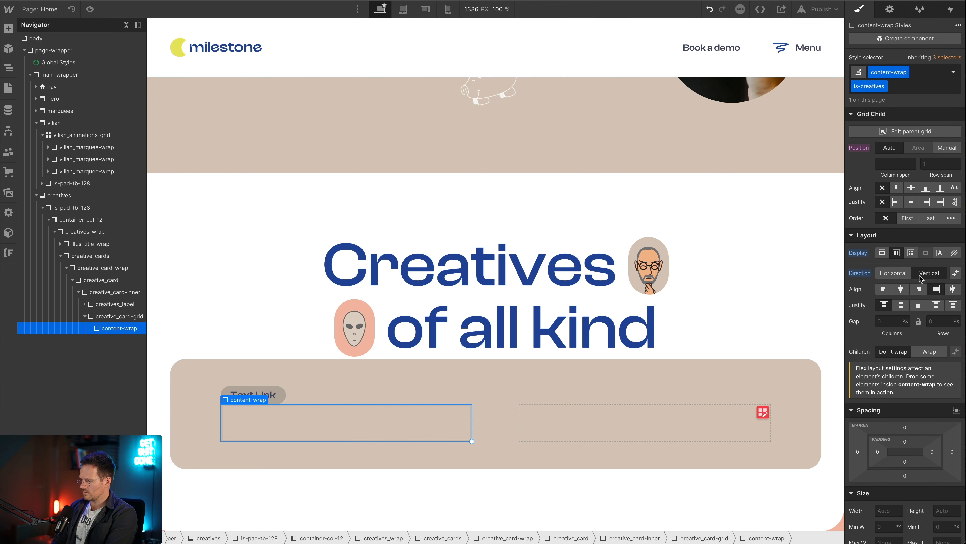
{"action": "left_click", "coordinate": [881, 291]}
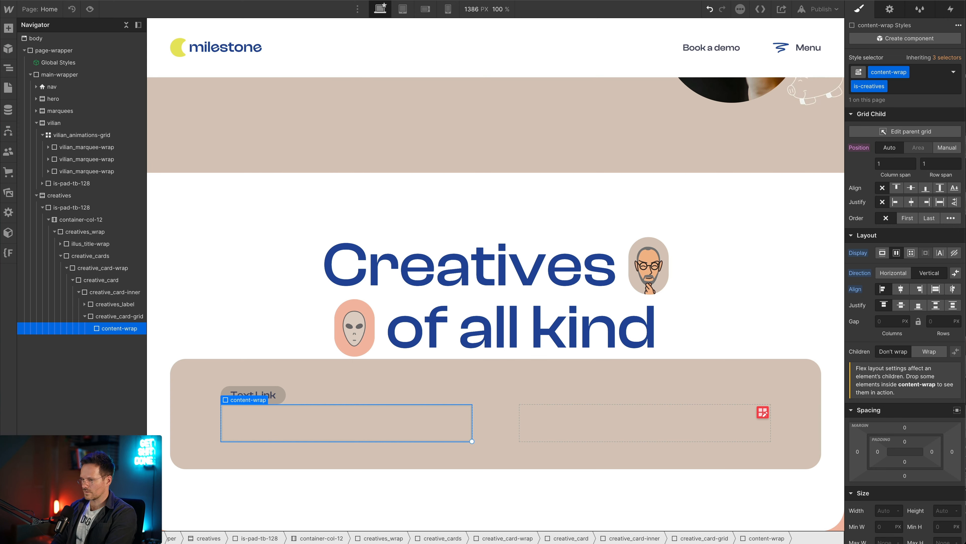
Measure the spacing between the card's heading and paragraph in Figma, and set content-wrap's row gap to 2 em in Webflow.
{"action": "key", "text": "super+Tab"}
{"action": "double_click", "coordinate": [291, 250]}
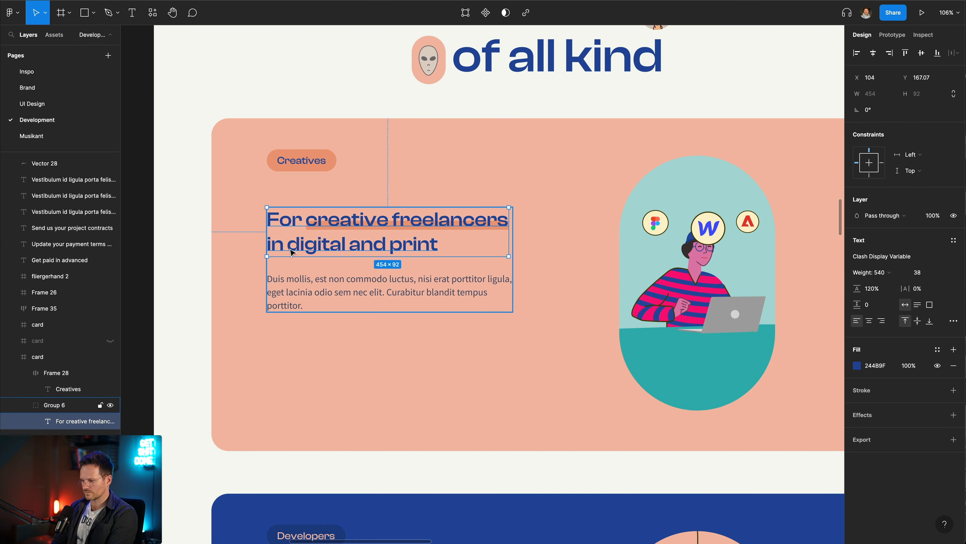
{"action": "key", "text": "alt"}
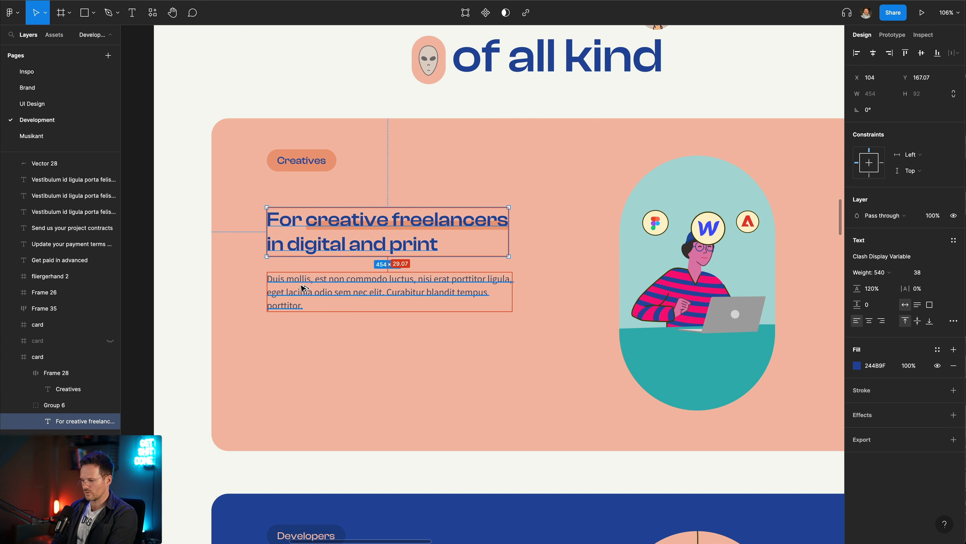
{"action": "key", "text": "super+Tab"}
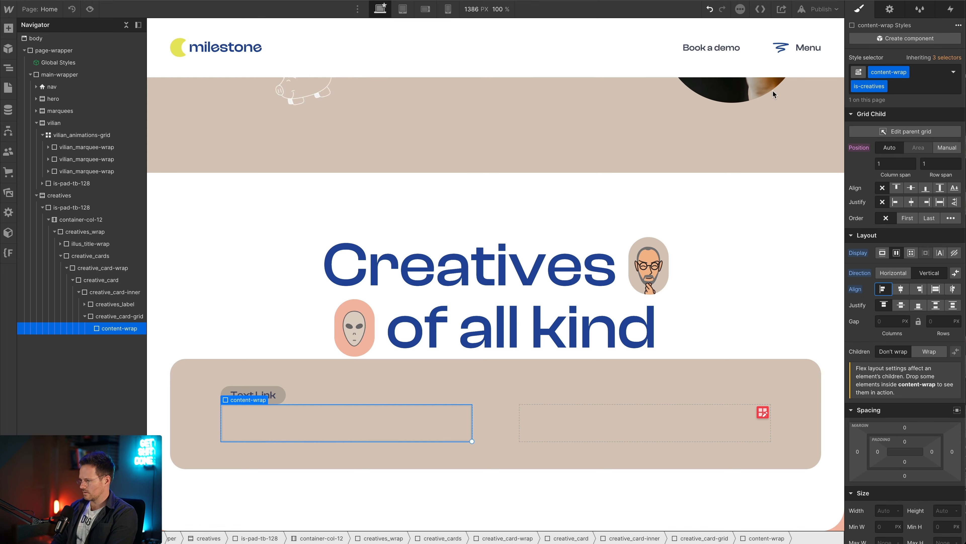
{"action": "left_click", "coordinate": [933, 322]}
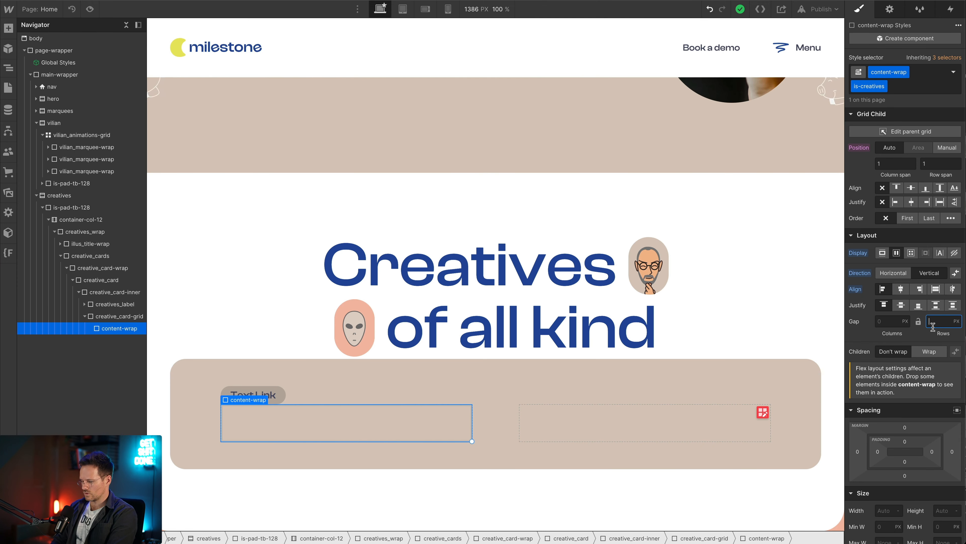
{"action": "type", "text": "2em"}
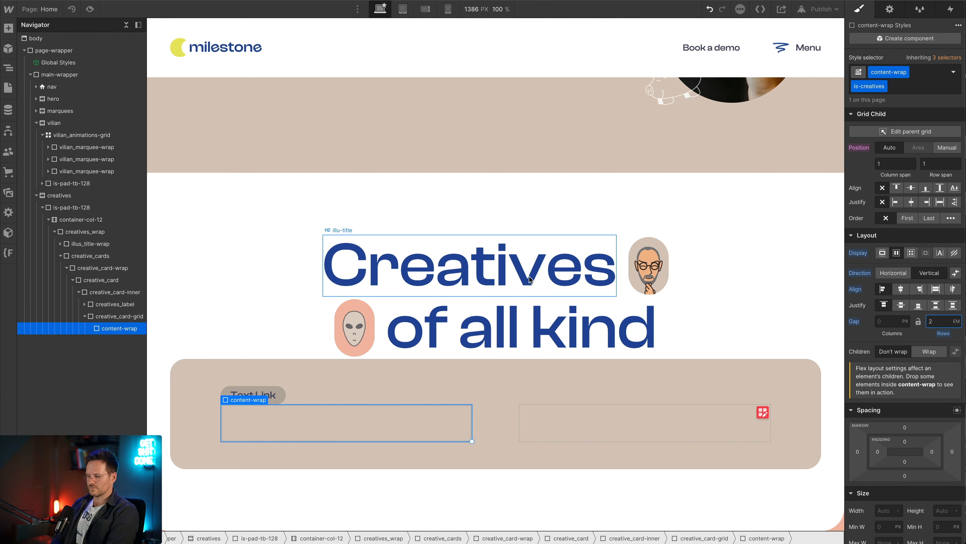
{"action": "key", "text": "Return"}
Insert a heading into content-wrap and make it an H3.
{"action": "key", "text": "super+e"}
{"action": "type", "text": "head"}
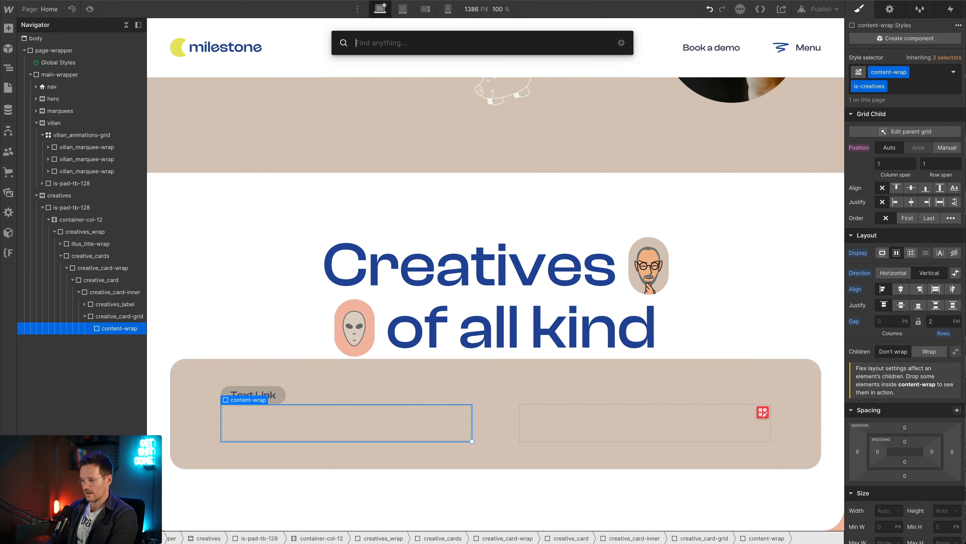
{"action": "key", "text": "Return"}
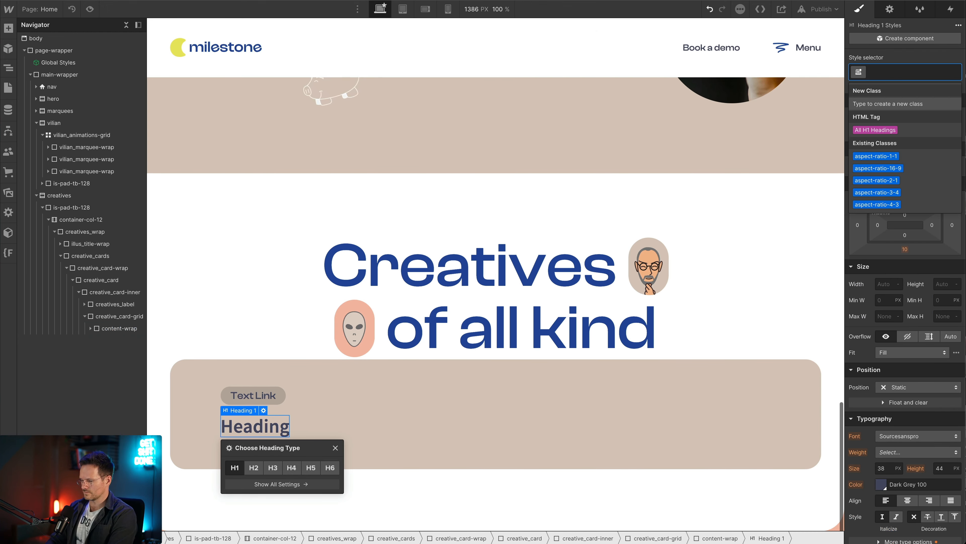
{"action": "left_click", "coordinate": [273, 468]}
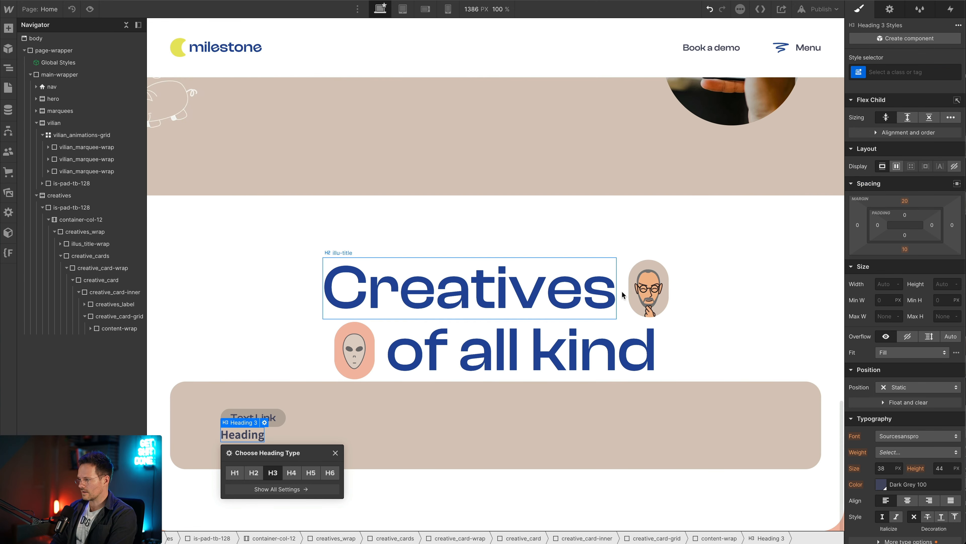
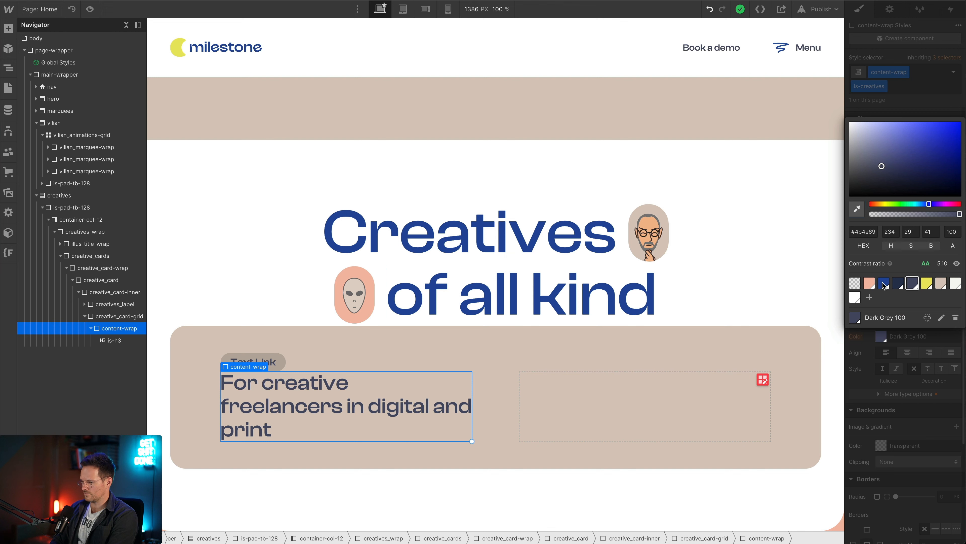
Set the text colour of content-wrap to the Light Blue 100 swatch.
{"action": "left_click", "coordinate": [884, 283]}
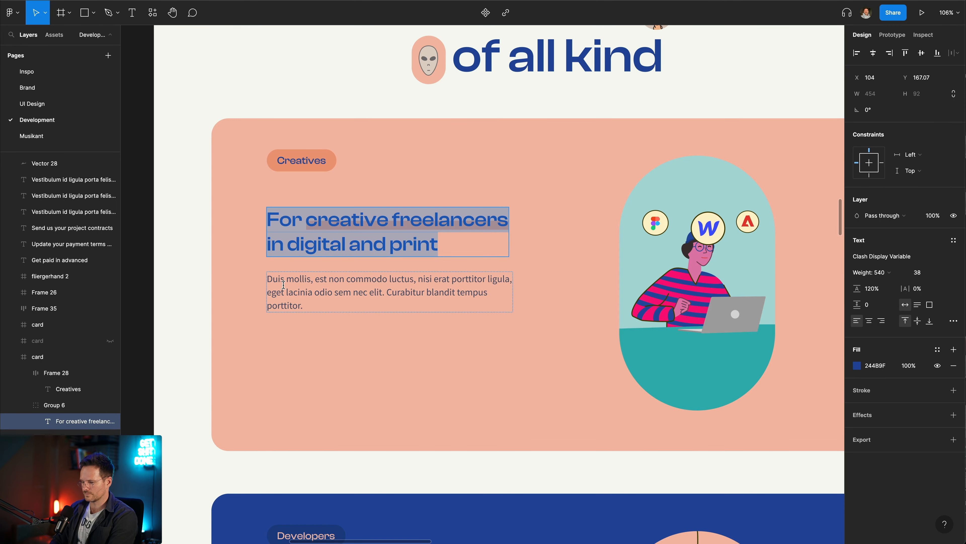
Copy the card's paragraph text in Figma, and insert a Paragraph element below the H3 heading in Webflow.
{"action": "double_click", "coordinate": [283, 285]}
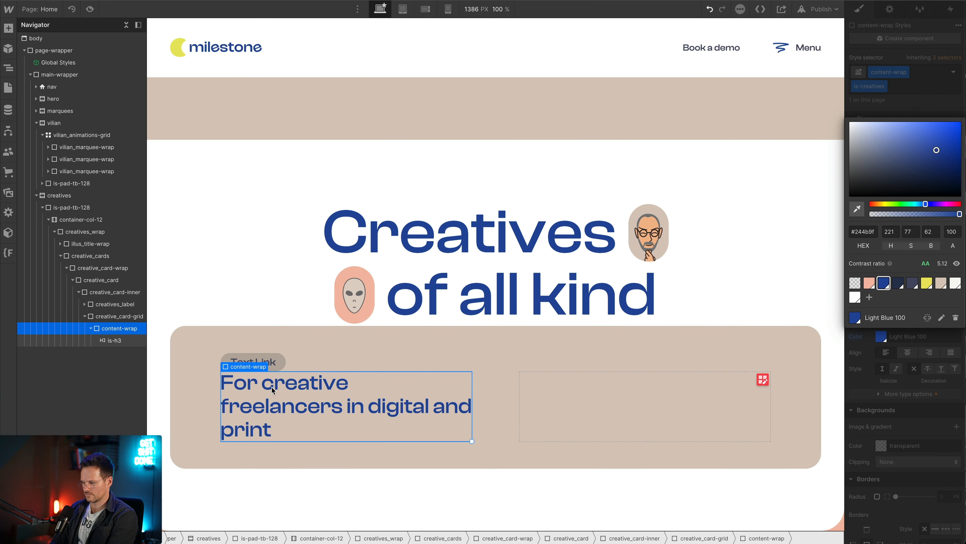
{"action": "key", "text": "super+k"}
{"action": "type", "text": "oara"}
{"action": "key", "text": "BackSpace"}
{"action": "key", "text": "BackSpace"}
{"action": "key", "text": "BackSpace"}
{"action": "key", "text": "BackSpace"}
{"action": "type", "text": "para"}
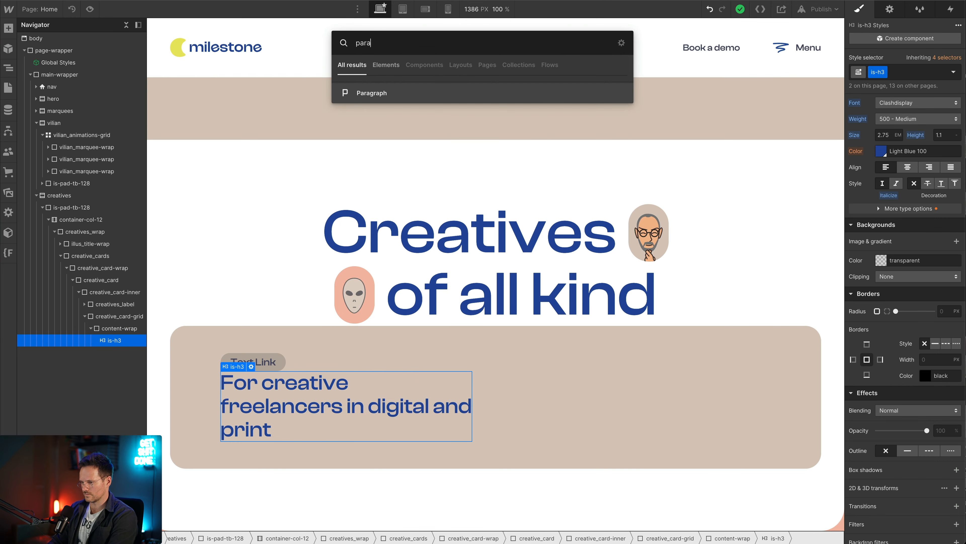
{"action": "key", "text": "Return"}
Apply the existing class is-txt-medium to the new paragraph.
{"action": "key", "text": "super+Return"}
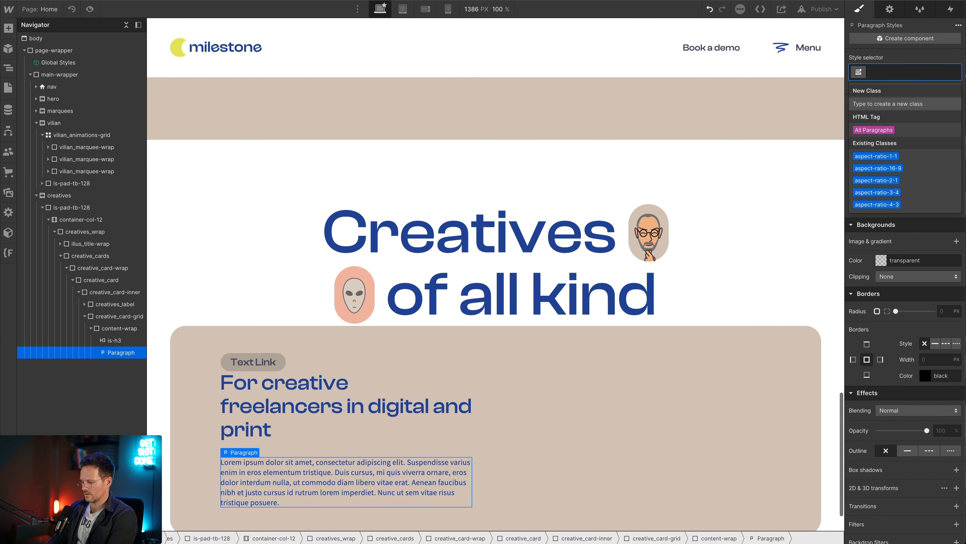
{"action": "type", "text": "txt"}
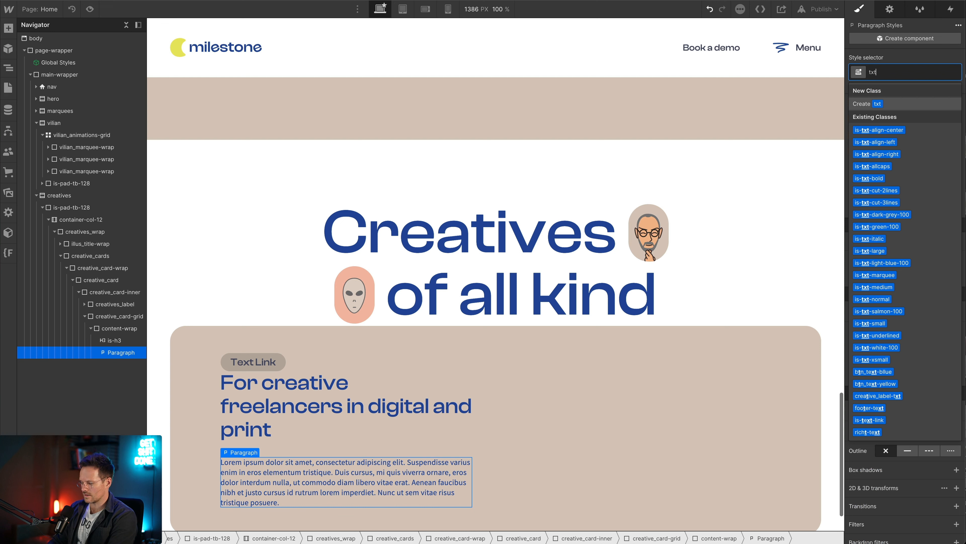
{"action": "type", "text": "-med"}
{"action": "key", "text": "Down"}
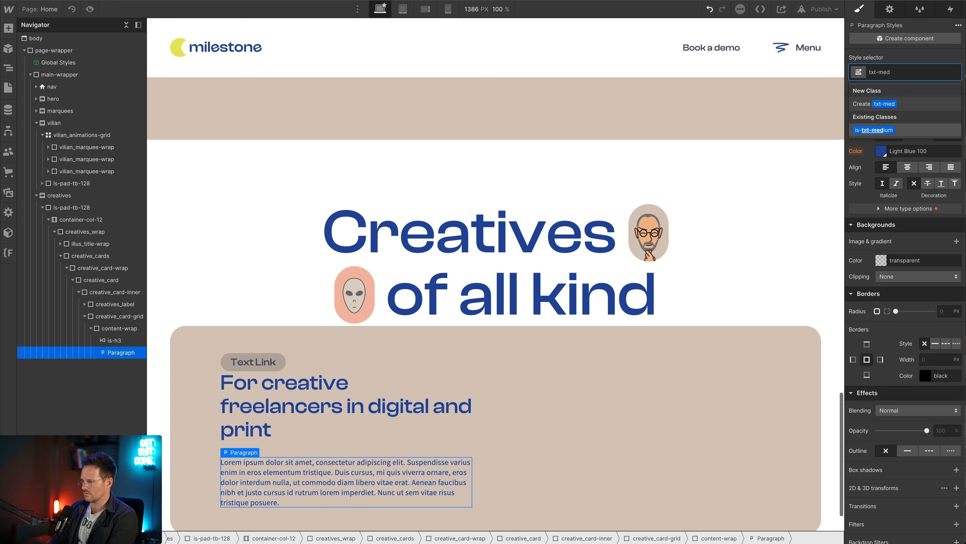
{"action": "key", "text": "Return"}
Replace the paragraph's placeholder text with the copied text beginning "Duis mollis, est non commodo luctus".
{"action": "double_click", "coordinate": [305, 486]}
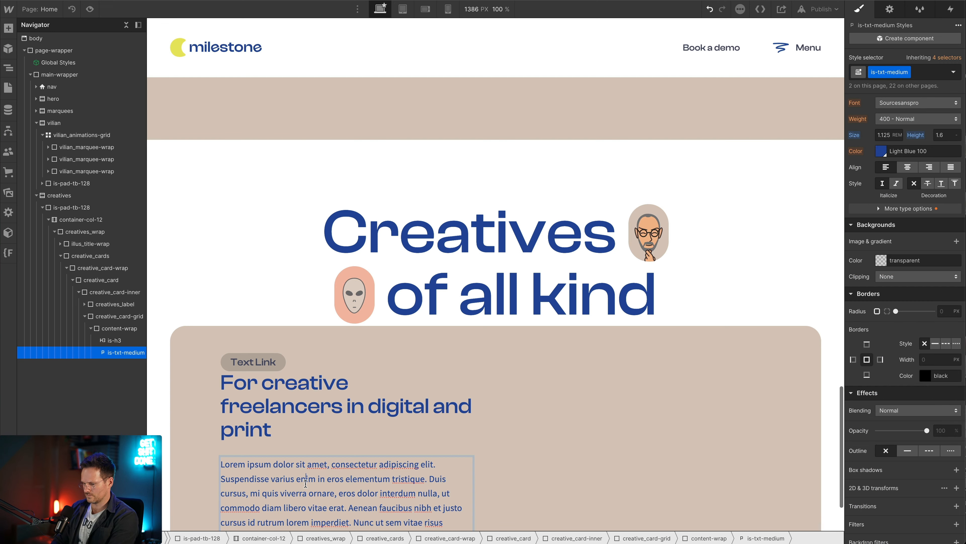
{"action": "key", "text": "ctrl+a"}
{"action": "type", "text": "Duis mollis, est non commodo luctus, nisi erat porttitor ligula, eget lacinia odio sem nec elit. Curabitur blandit tempus porttitor."}
{"action": "left_click", "coordinate": [455, 349]}
Inspect the text style and fill colour of the card's paragraph in the Figma design.
{"action": "left_click", "coordinate": [298, 0]}
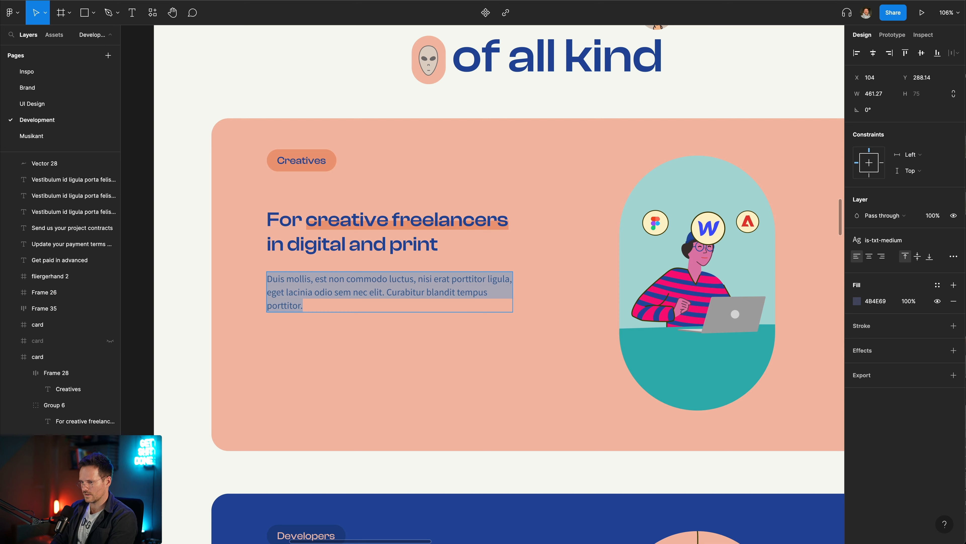
{"action": "key", "text": "Escape"}
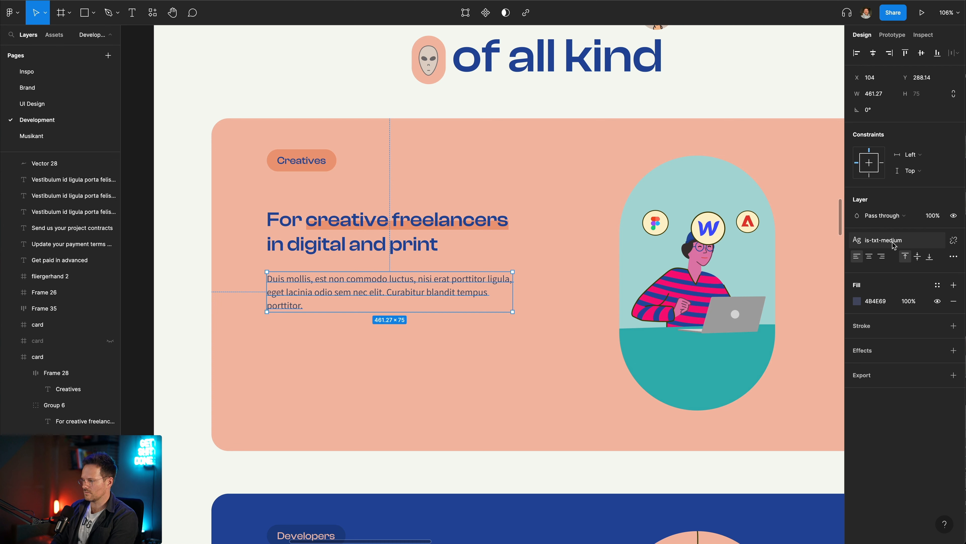
{"action": "key", "text": "super+Tab"}
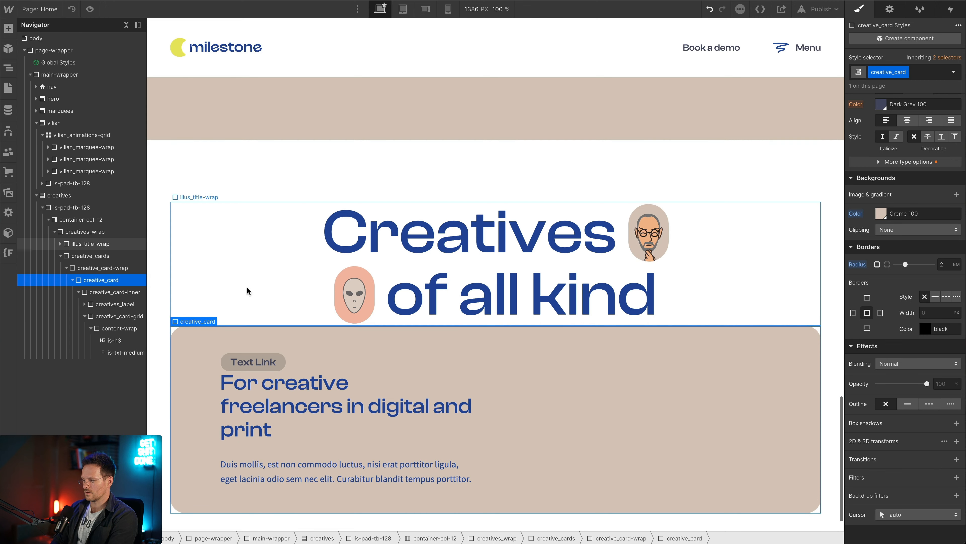
Reset the text colour set on content-wrap so its paragraph uses the inherited colour.
{"action": "left_click", "coordinate": [259, 470]}
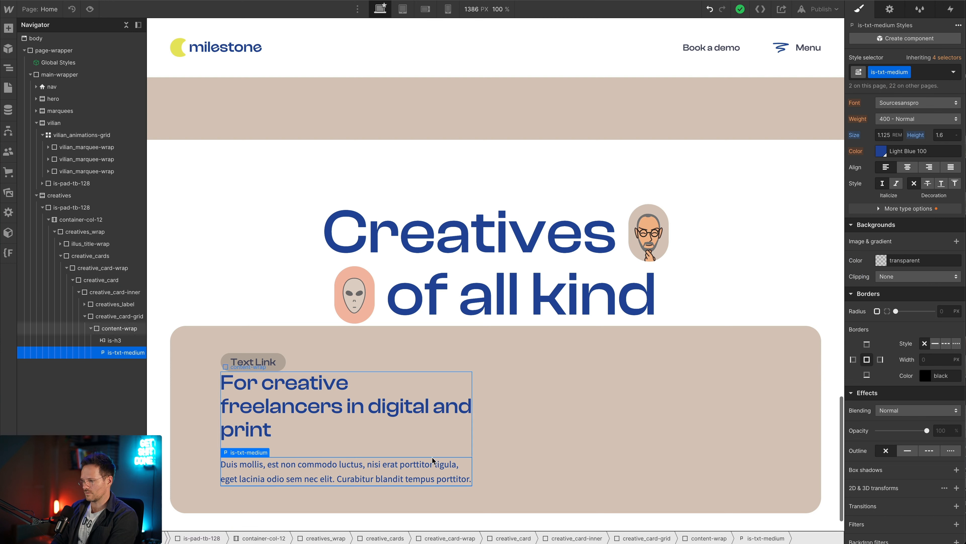
{"action": "scroll", "coordinate": [314, 449], "scroll_direction": "down", "scroll_amount": 2}
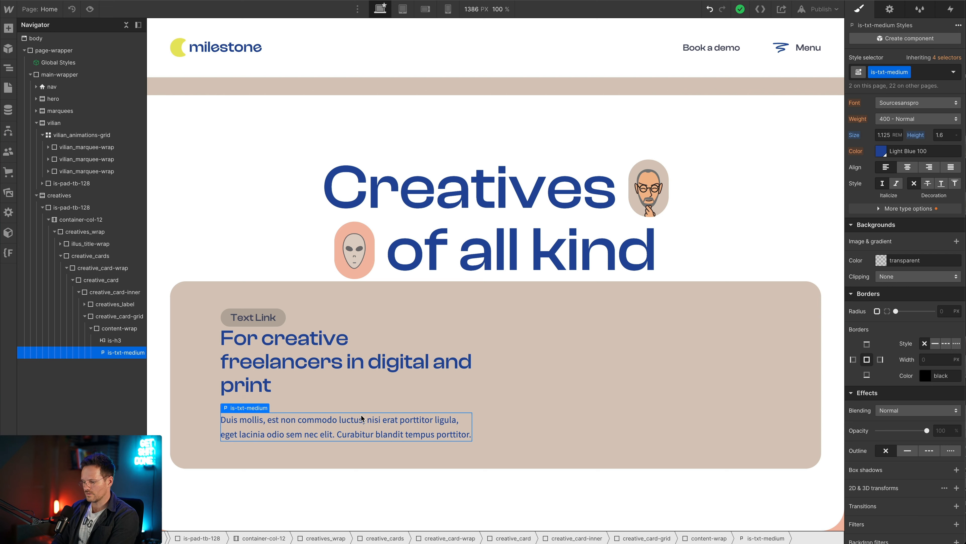
{"action": "left_click", "coordinate": [363, 404]}
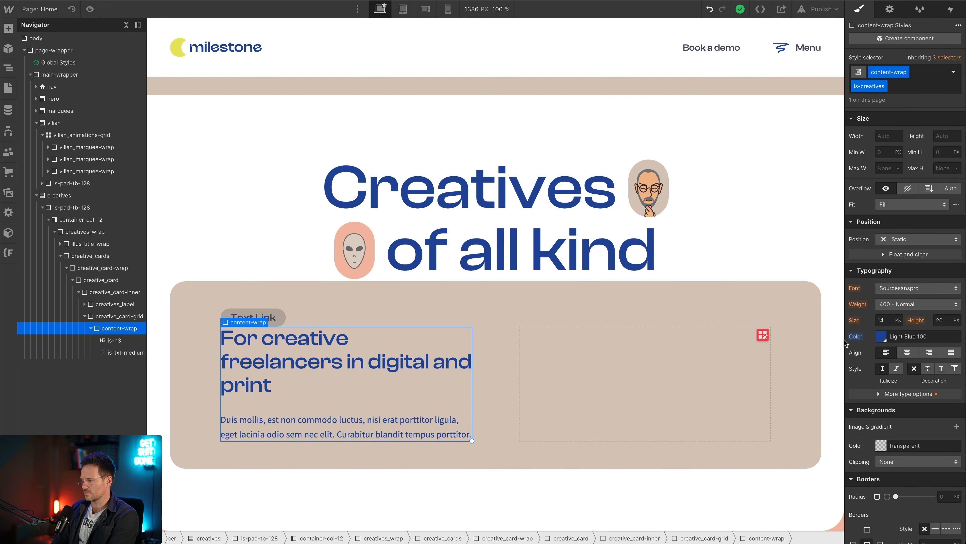
Start adding a combo class to the card's H3 heading by filtering the classes for txt.
{"action": "left_click", "coordinate": [362, 377]}
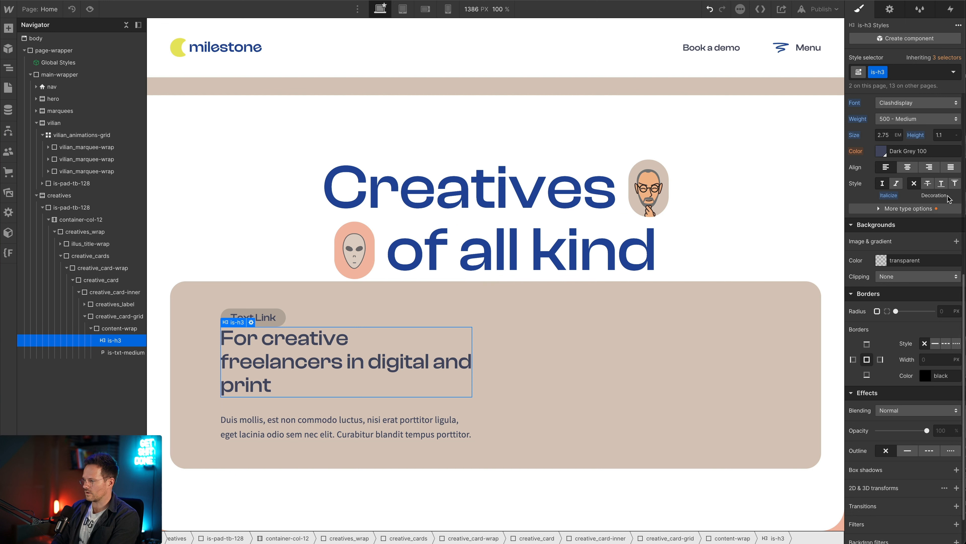
{"action": "key", "text": "super+Return"}
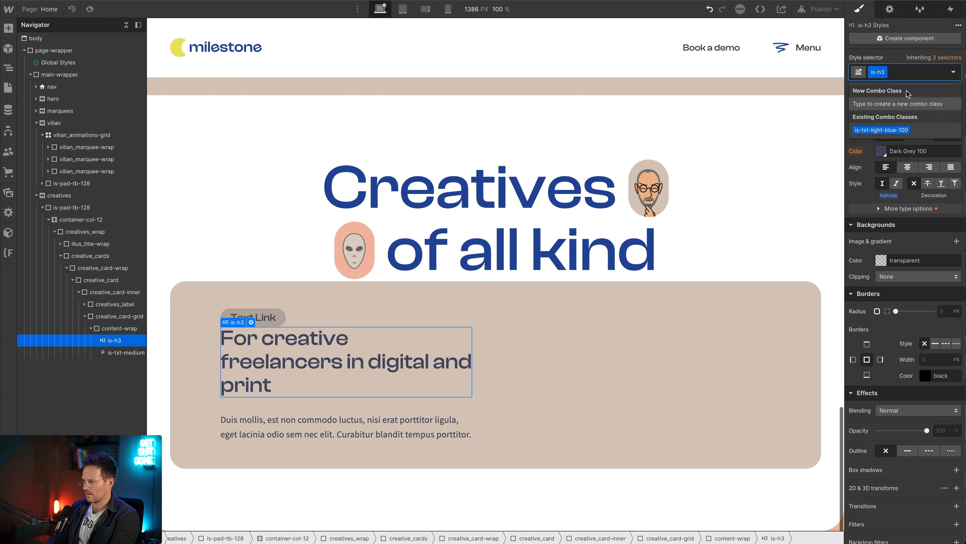
{"action": "type", "text": "txt"}
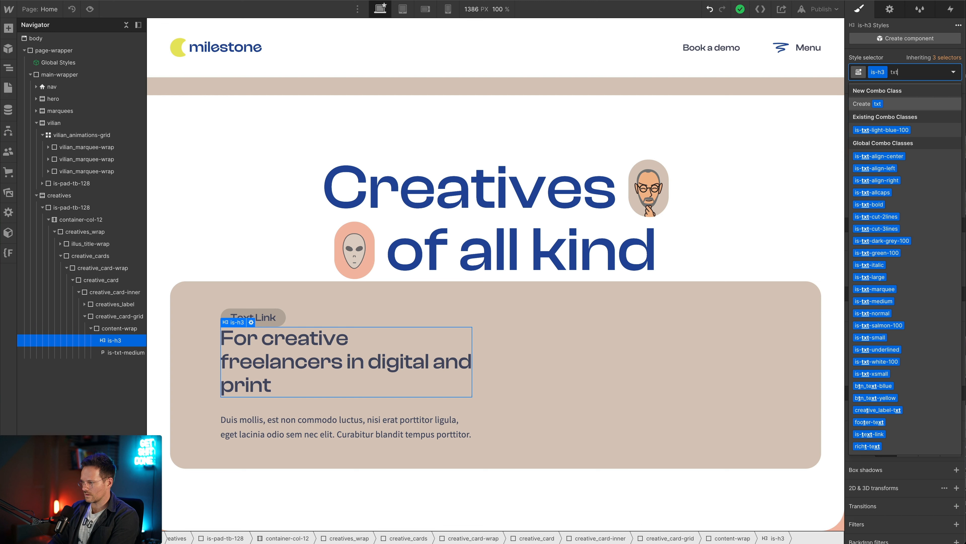
Apply the existing combo class is-txt-light-blue-100 to the "For creative freelancers" heading in the card.
{"action": "type", "text": "blue"}
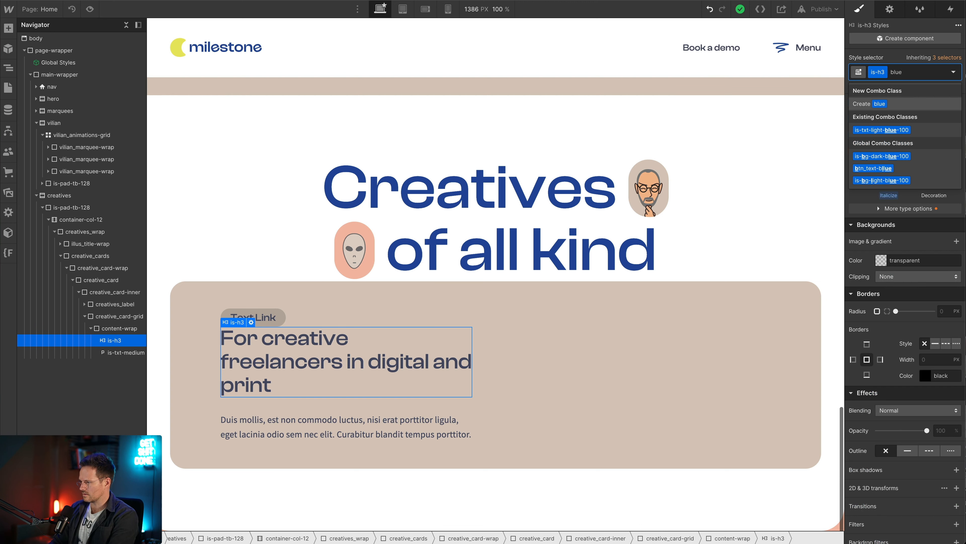
{"action": "key", "text": "Down"}
{"action": "key", "text": "Down"}
{"action": "key", "text": "Up"}
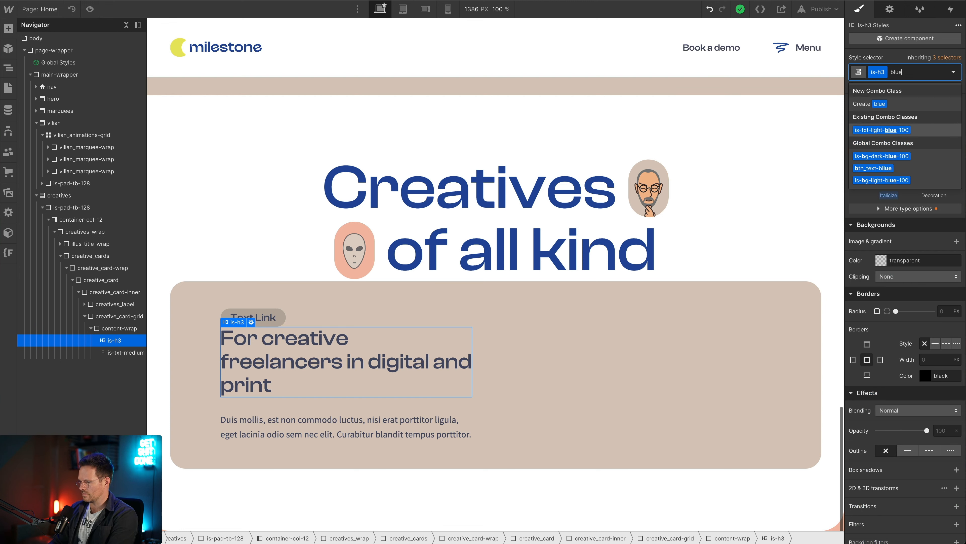
{"action": "key", "text": "Return"}
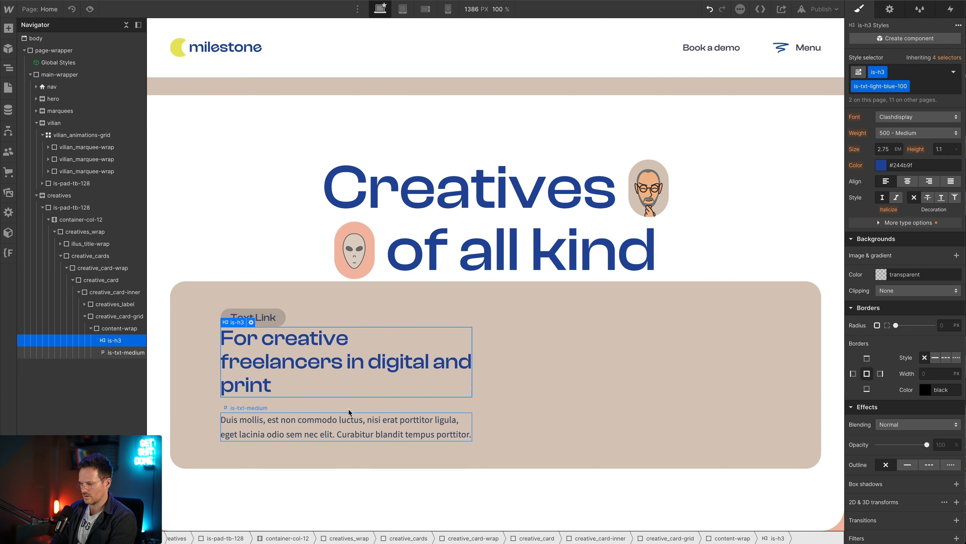
{"action": "left_click", "coordinate": [361, 410]}
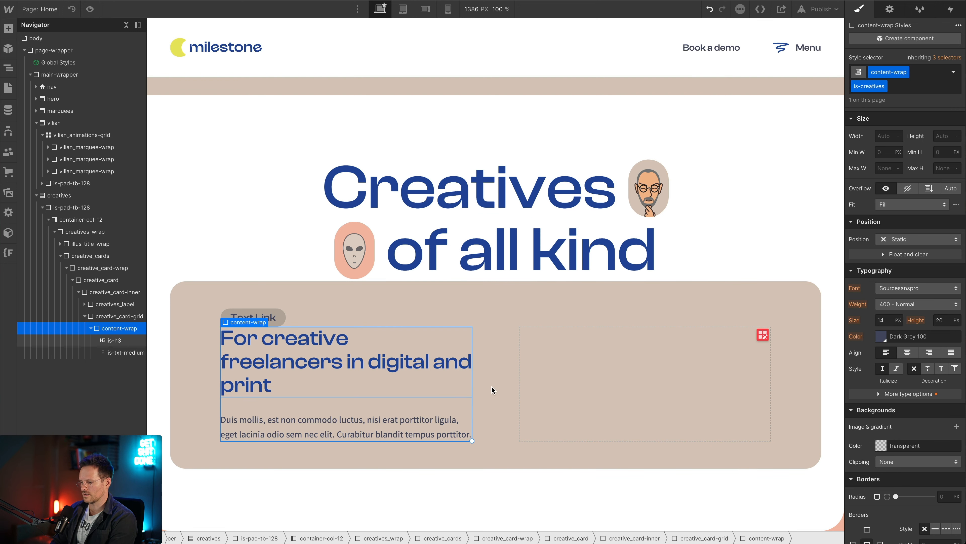
Add a Lottie Animation element to the empty second column of creative_card-grid.
{"action": "left_click", "coordinate": [634, 344]}
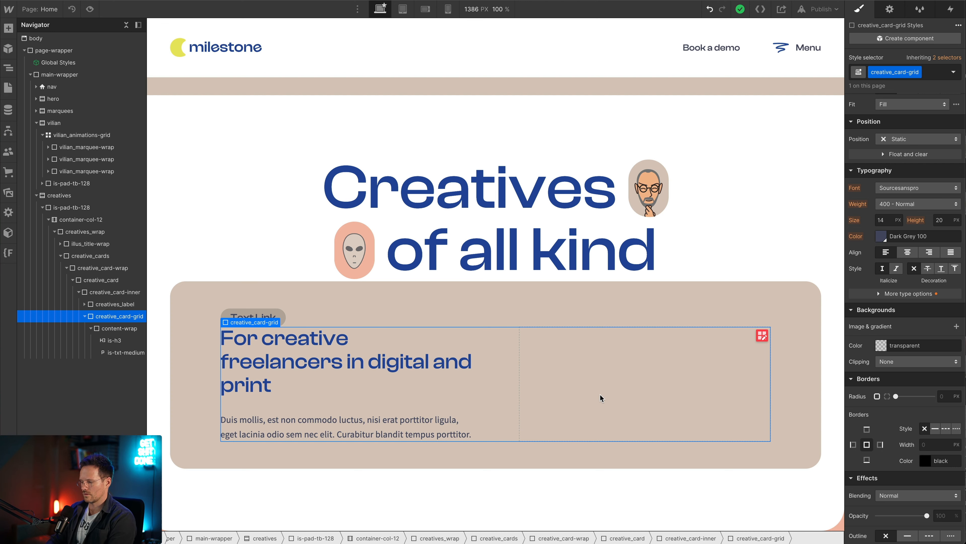
{"action": "key", "text": "super+e"}
{"action": "type", "text": "lit"}
{"action": "key", "text": "BackSpace"}
{"action": "key", "text": "BackSpace"}
{"action": "type", "text": "ottie"}
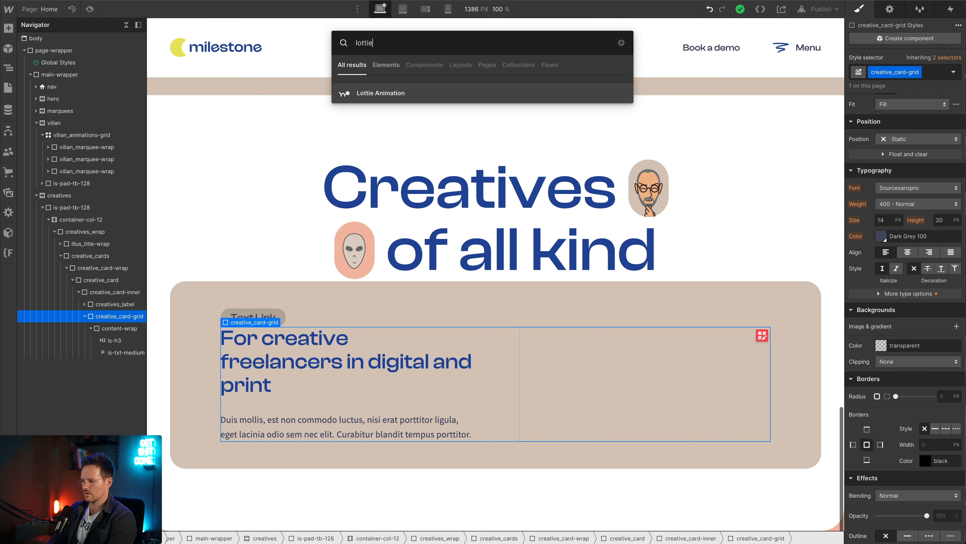
{"action": "key", "text": "Return"}
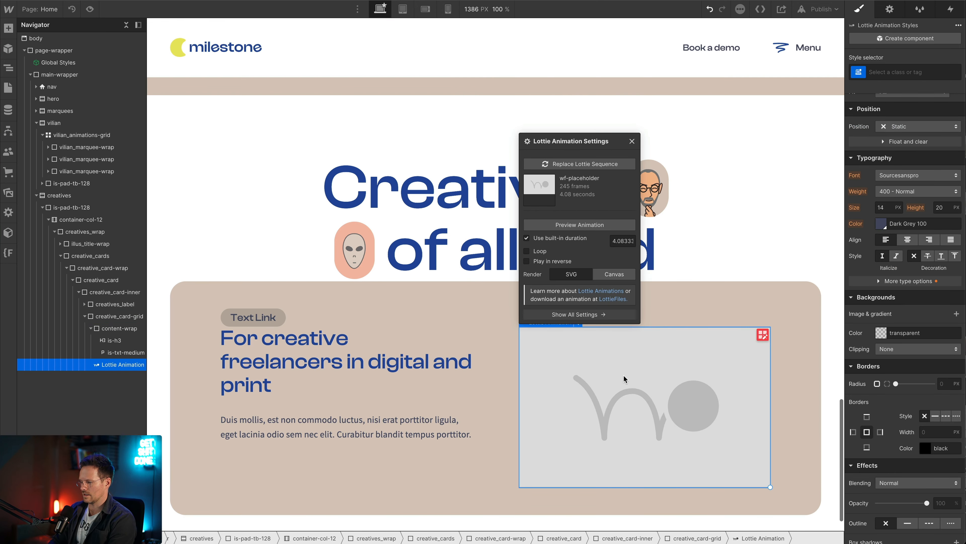
Give the new Lottie element the class creative_cards-lottie.
{"action": "key", "text": "super+Return"}
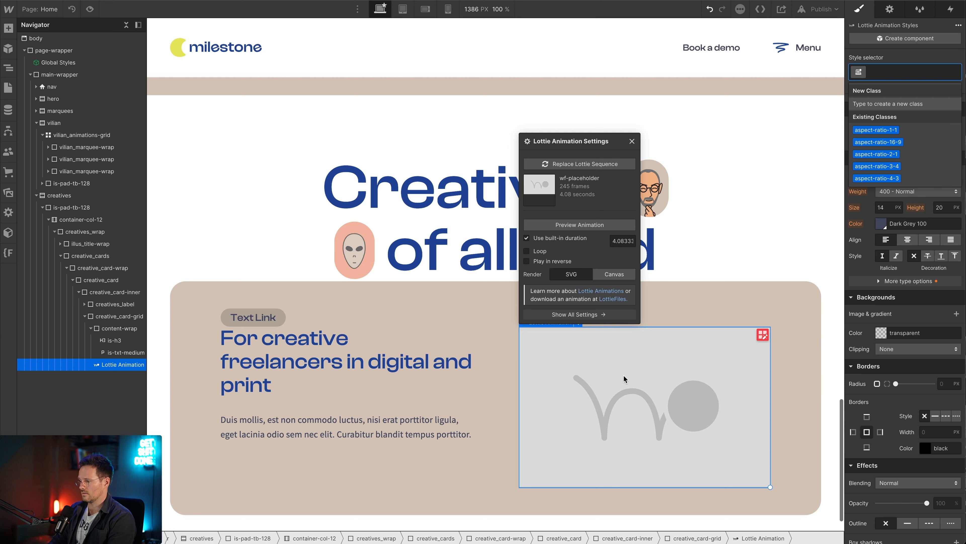
{"action": "type", "text": "creative"}
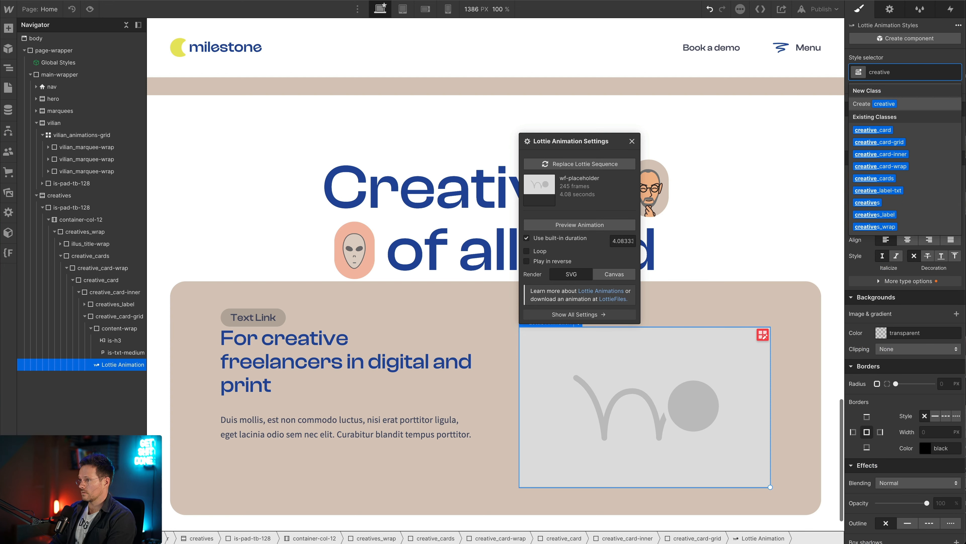
{"action": "type", "text": "_c"}
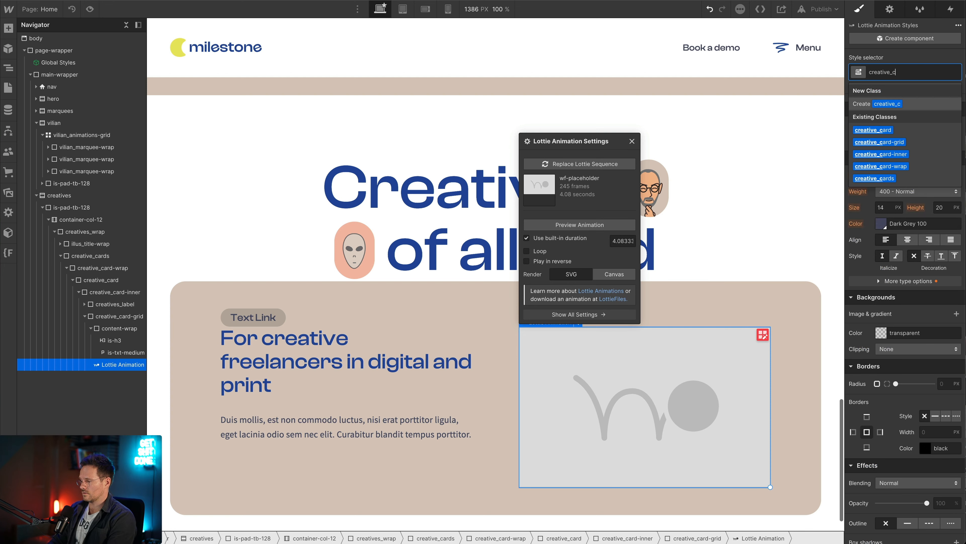
{"action": "type", "text": "ard"}
{"action": "key", "text": "BackSpace"}
{"action": "type", "text": "rds-"}
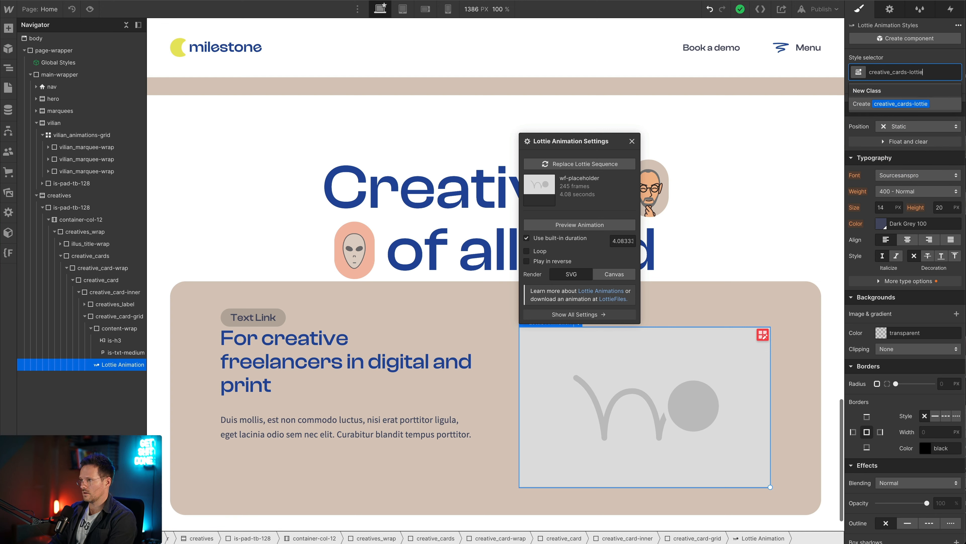
{"action": "key", "text": "Return"}
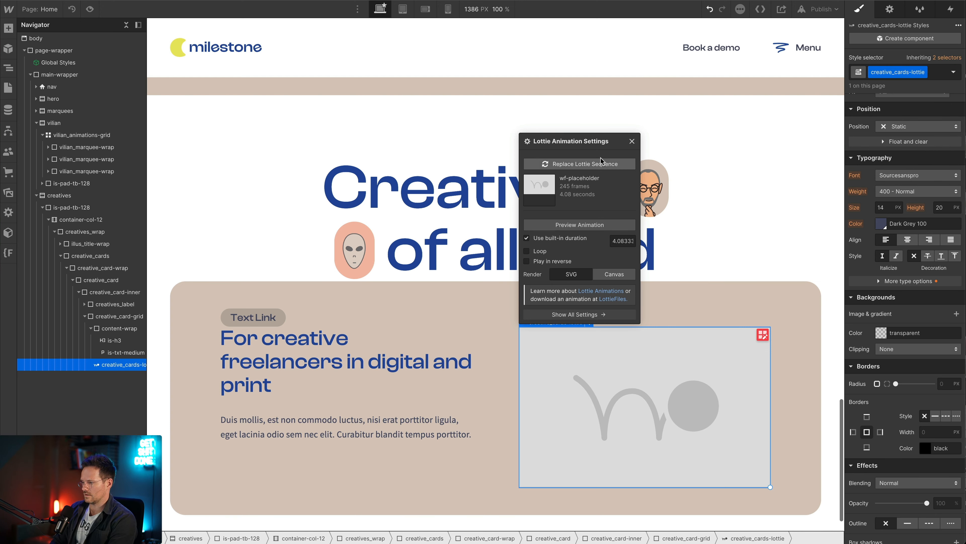
Check the card illustration in the Figma design and replace the placeholder Lottie sequence in Webflow with Laptopgirl.json.
{"action": "left_click", "coordinate": [227, 1]}
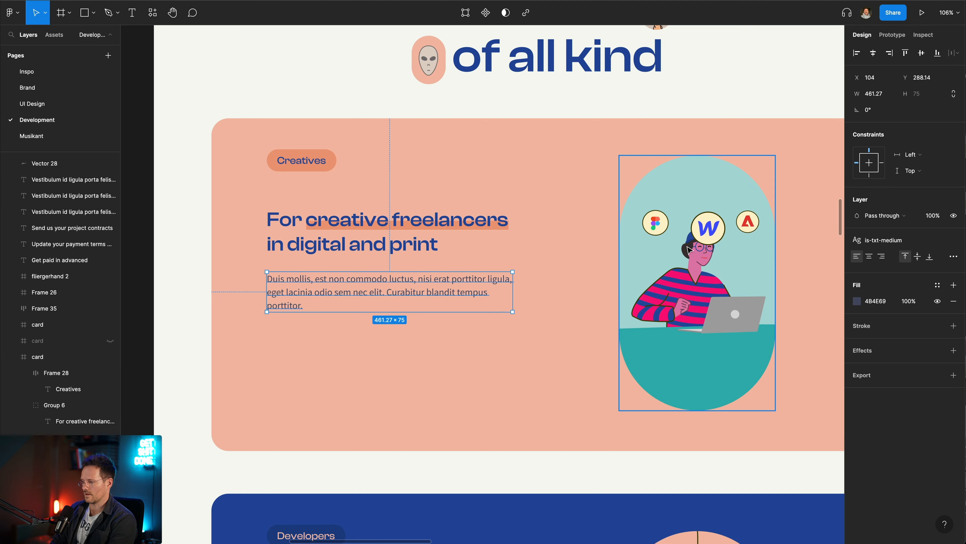
{"action": "left_click", "coordinate": [301, 1]}
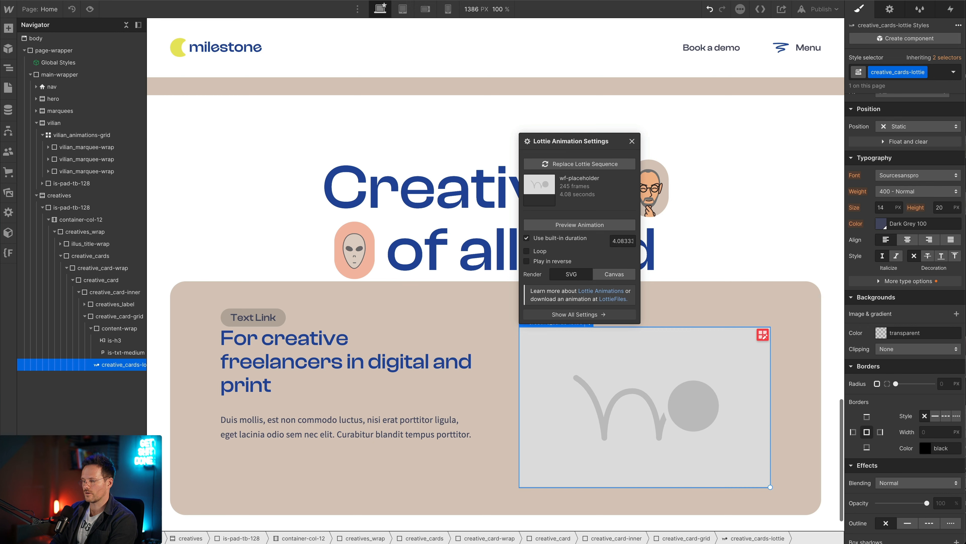
{"action": "left_click", "coordinate": [566, 165]}
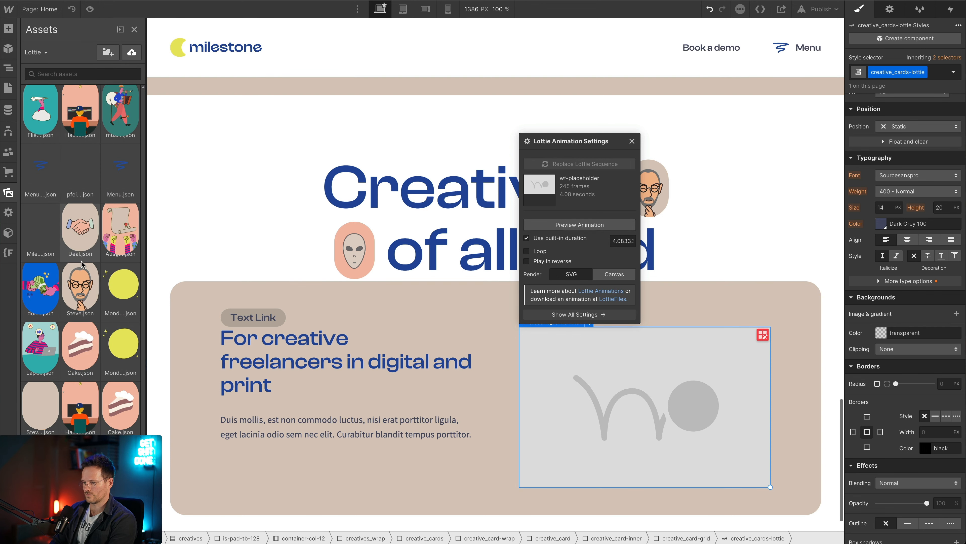
{"action": "scroll", "coordinate": [44, 294], "scroll_direction": "down", "scroll_amount": 1}
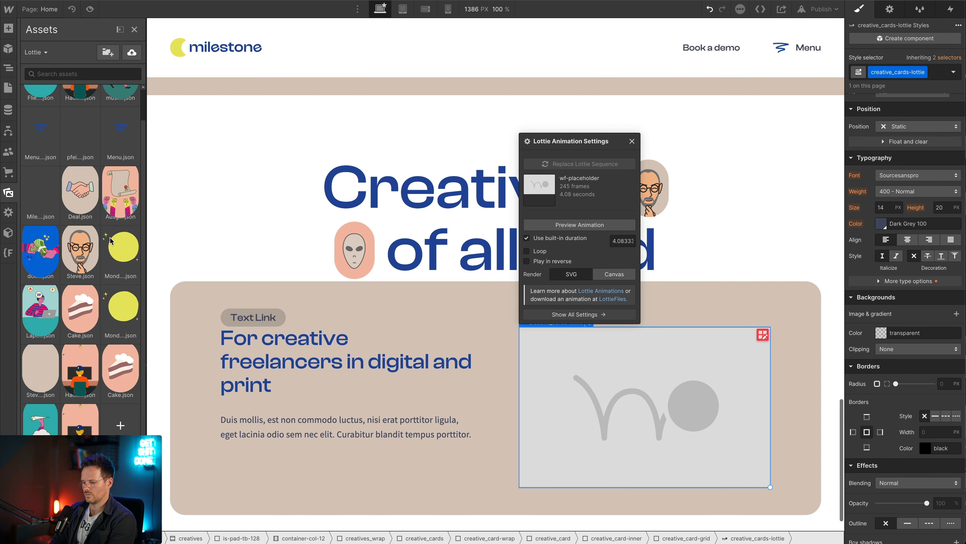
{"action": "left_click", "coordinate": [40, 297]}
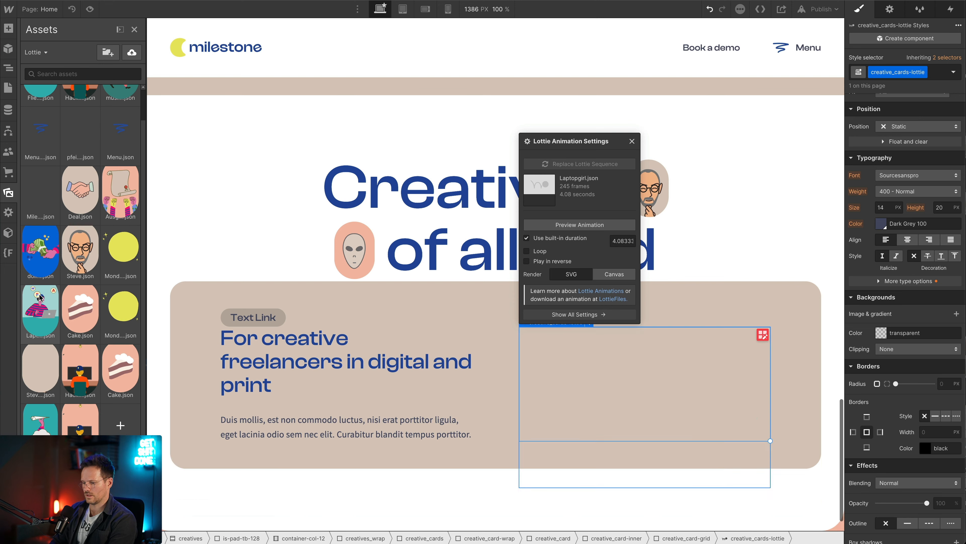
Preview the Laptopgirl.json animation, enable looping for it, and close its settings.
{"action": "scroll", "coordinate": [696, 186], "scroll_direction": "down", "scroll_amount": 7}
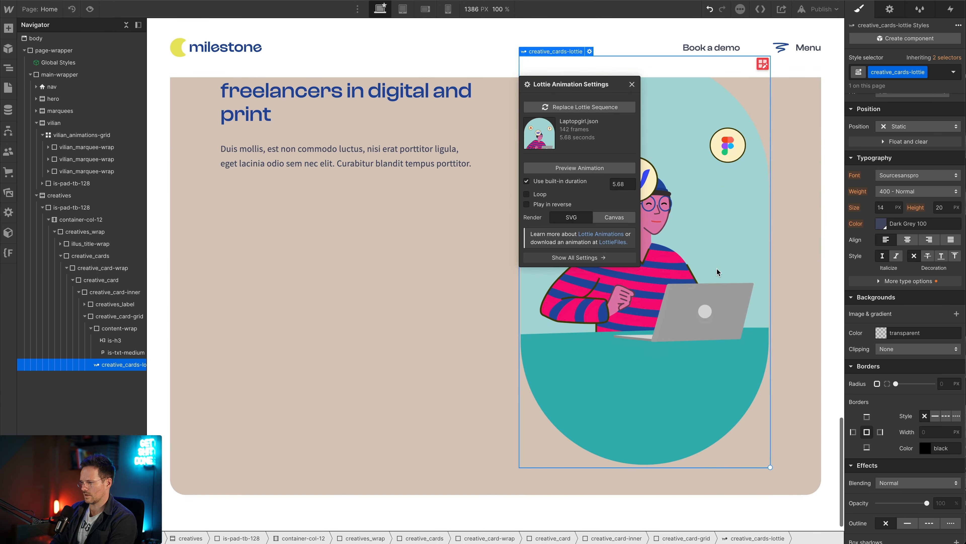
{"action": "left_click", "coordinate": [582, 168]}
{"action": "scroll", "coordinate": [679, 229], "scroll_direction": "up", "scroll_amount": 3}
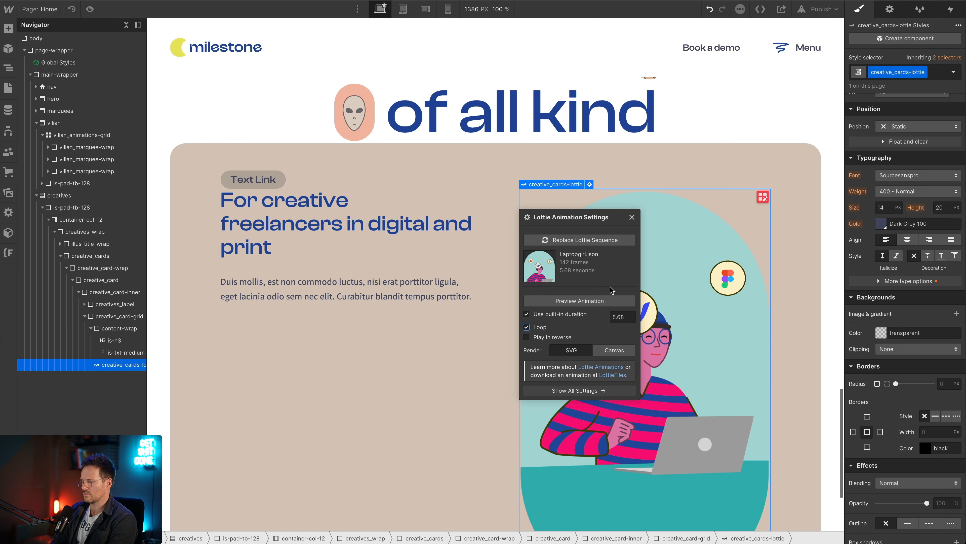
{"action": "left_click", "coordinate": [633, 217]}
{"action": "scroll", "coordinate": [399, 244], "scroll_direction": "down", "scroll_amount": 3}
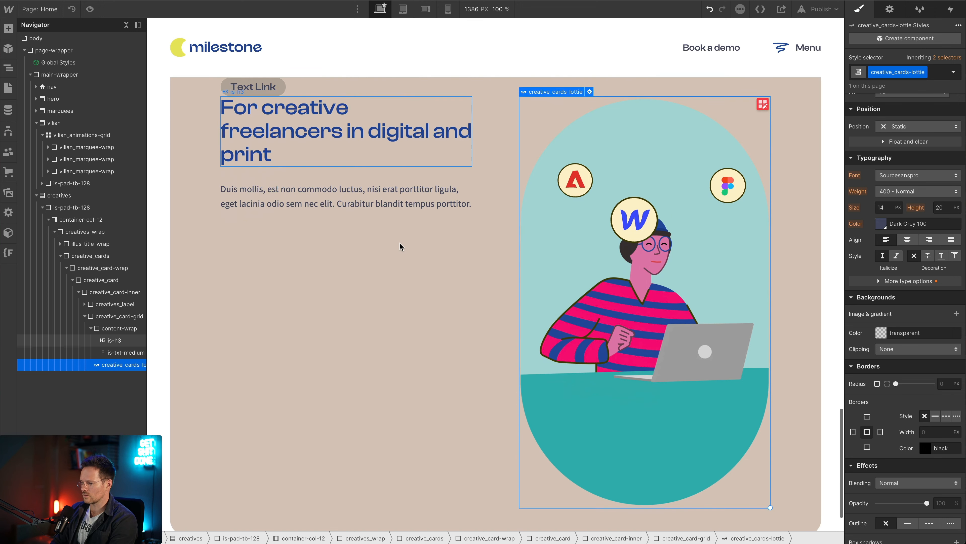
{"action": "scroll", "coordinate": [400, 247], "scroll_direction": "up", "scroll_amount": 3}
{"action": "scroll", "coordinate": [399, 244], "scroll_direction": "down", "scroll_amount": 3}
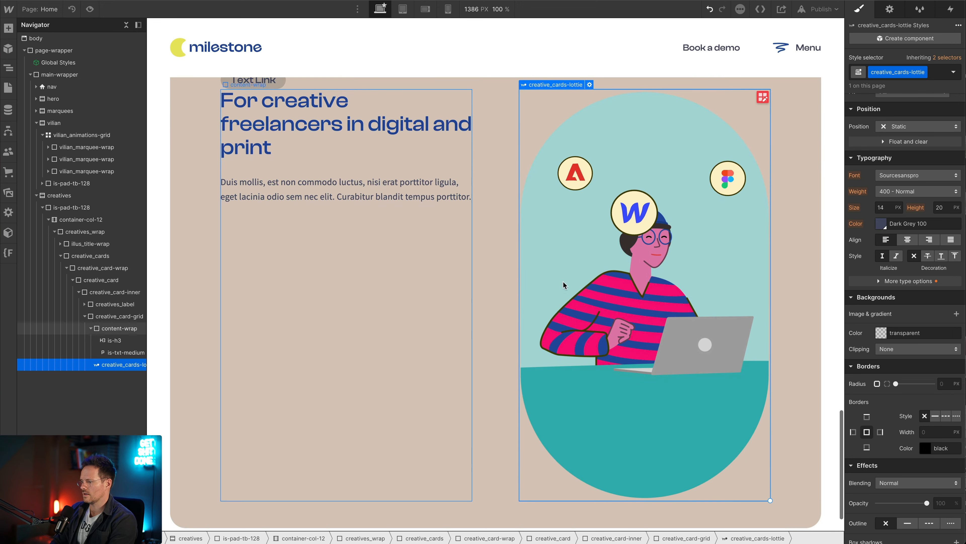
{"action": "scroll", "coordinate": [445, 235], "scroll_direction": "up", "scroll_amount": 4}
{"action": "scroll", "coordinate": [446, 234], "scroll_direction": "down", "scroll_amount": 3}
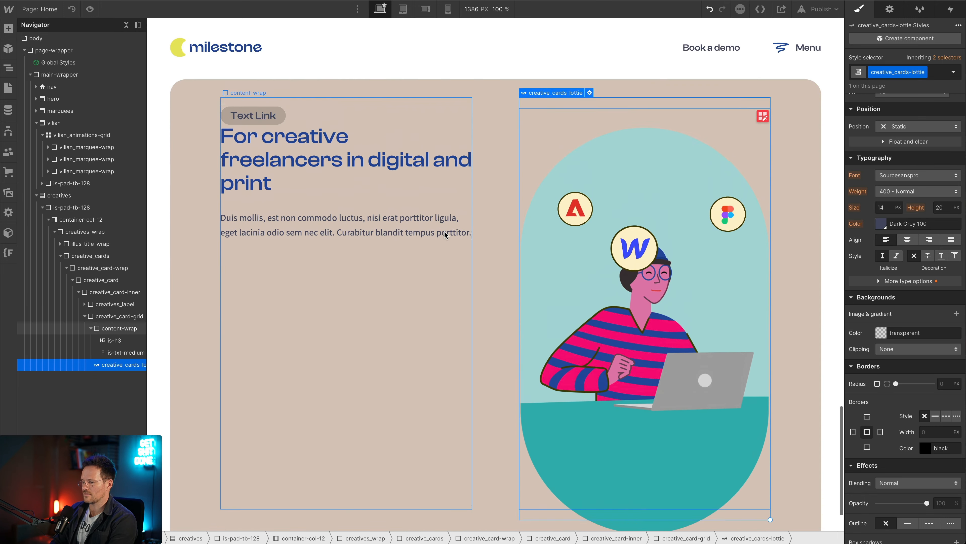
{"action": "scroll", "coordinate": [446, 235], "scroll_direction": "up", "scroll_amount": 2}
{"action": "scroll", "coordinate": [446, 234], "scroll_direction": "down", "scroll_amount": 3}
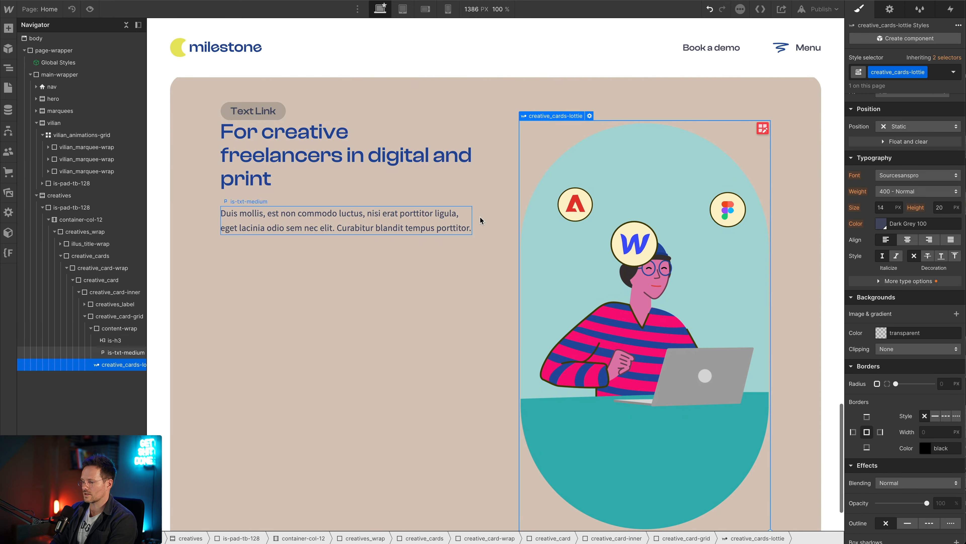
Center the contents of creative_card-grid vertically.
{"action": "left_click", "coordinate": [506, 216]}
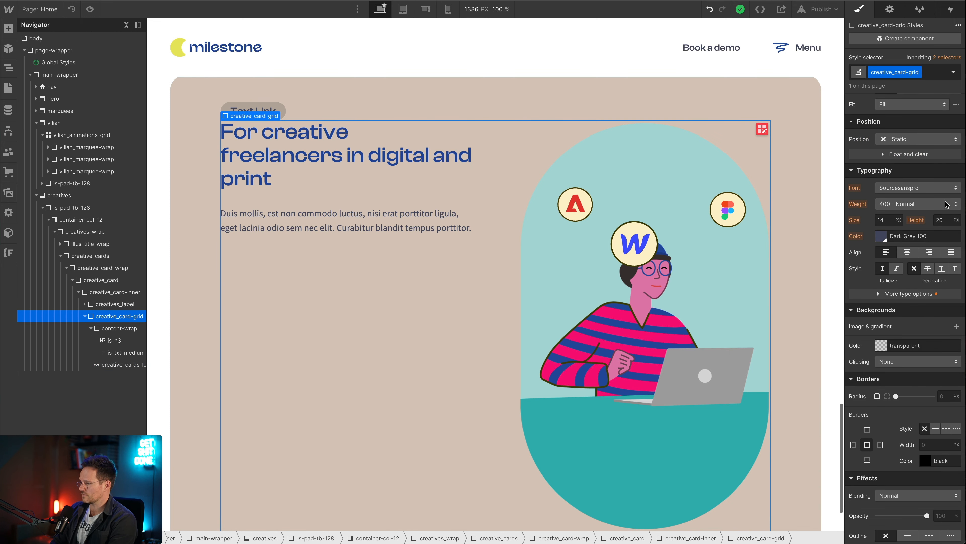
{"action": "scroll", "coordinate": [913, 202], "scroll_direction": "up", "scroll_amount": 8}
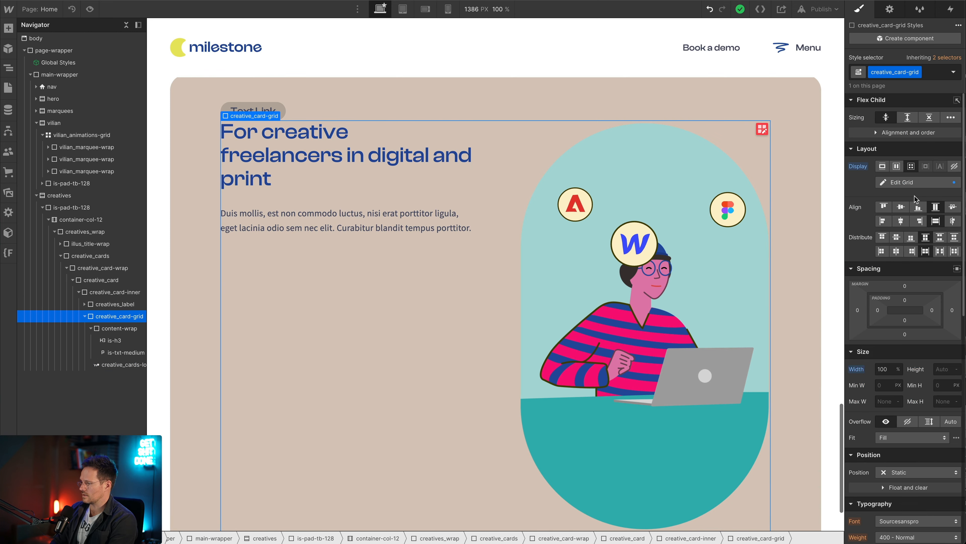
{"action": "left_click", "coordinate": [901, 207]}
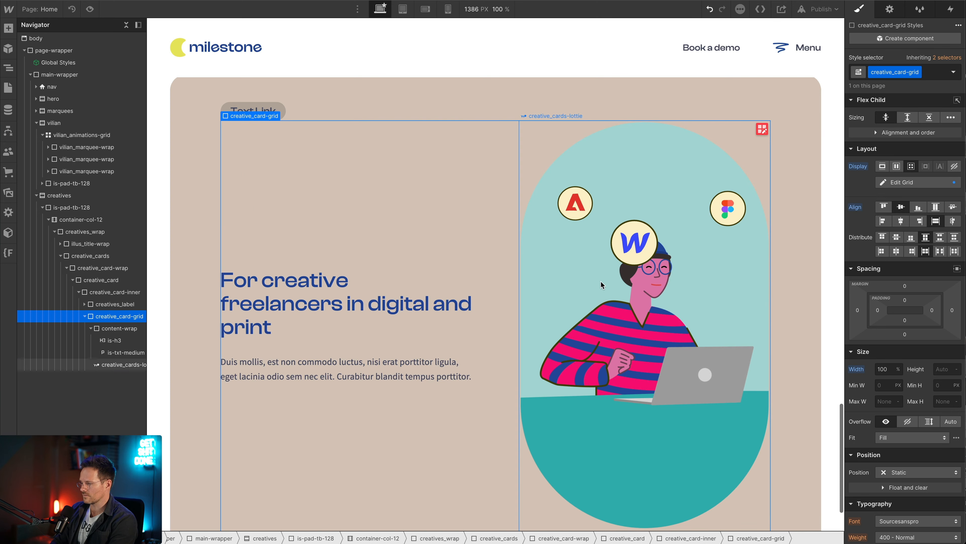
Set the width of the creative_cards-lottie animation to 18 em after trying 20 em.
{"action": "left_click", "coordinate": [616, 284]}
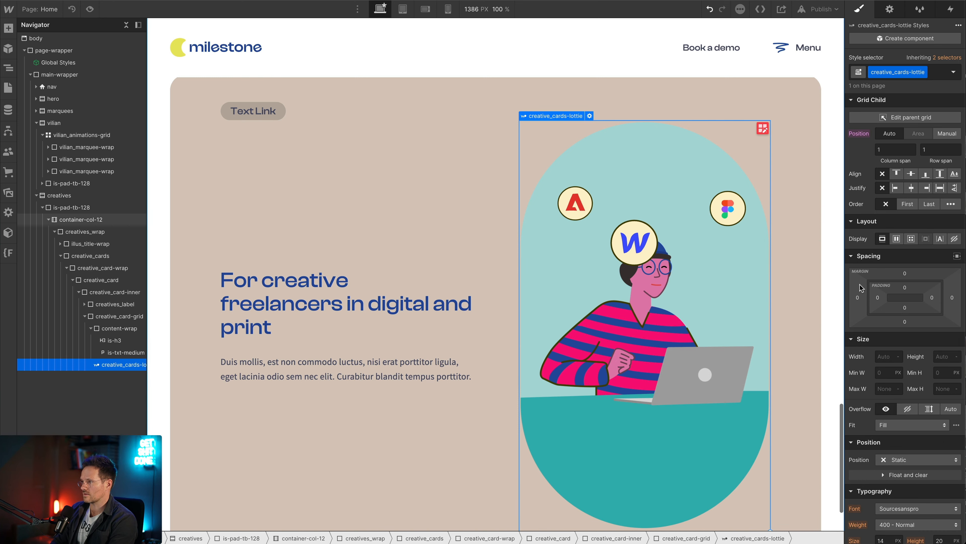
{"action": "scroll", "coordinate": [896, 433], "scroll_direction": "down", "scroll_amount": 1}
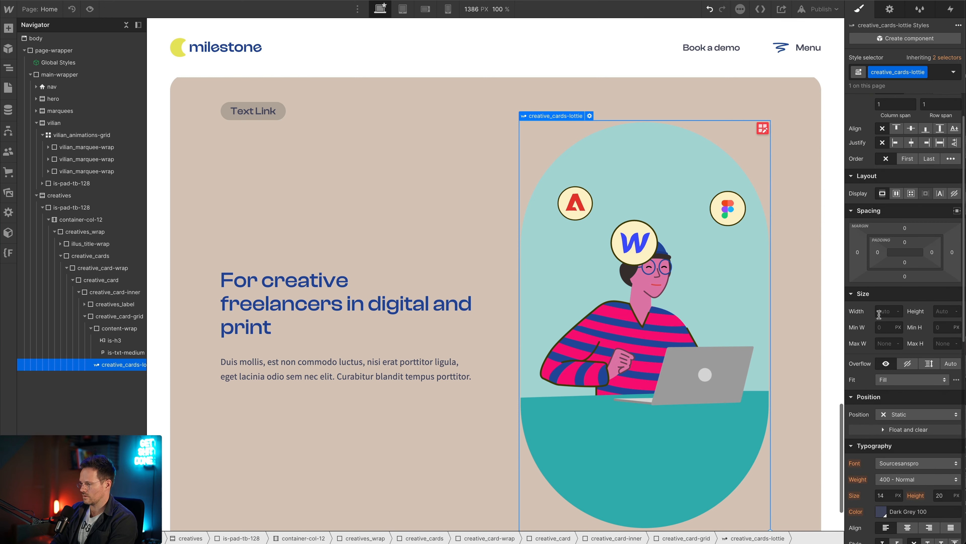
{"action": "type", "text": "20"}
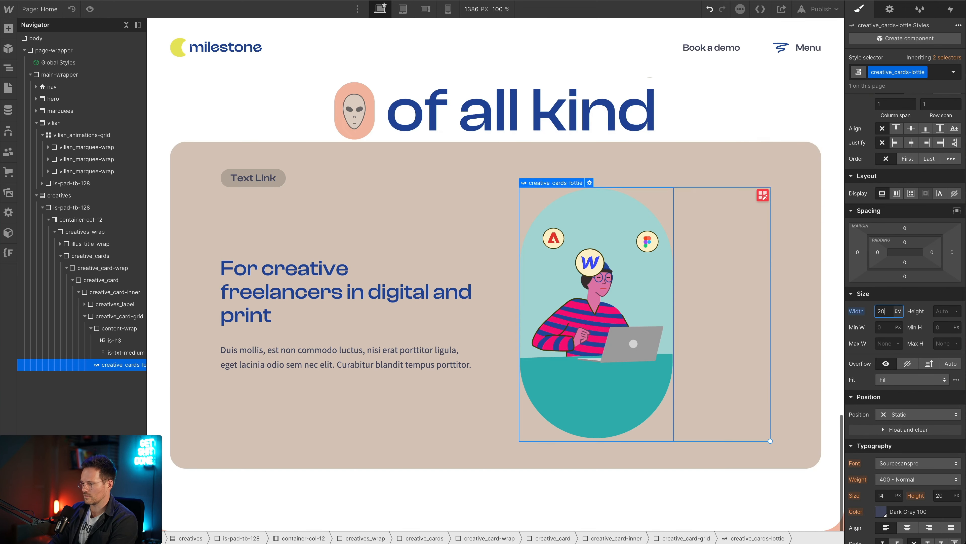
{"action": "key", "text": "BackSpace"}
{"action": "key", "text": "BackSpace"}
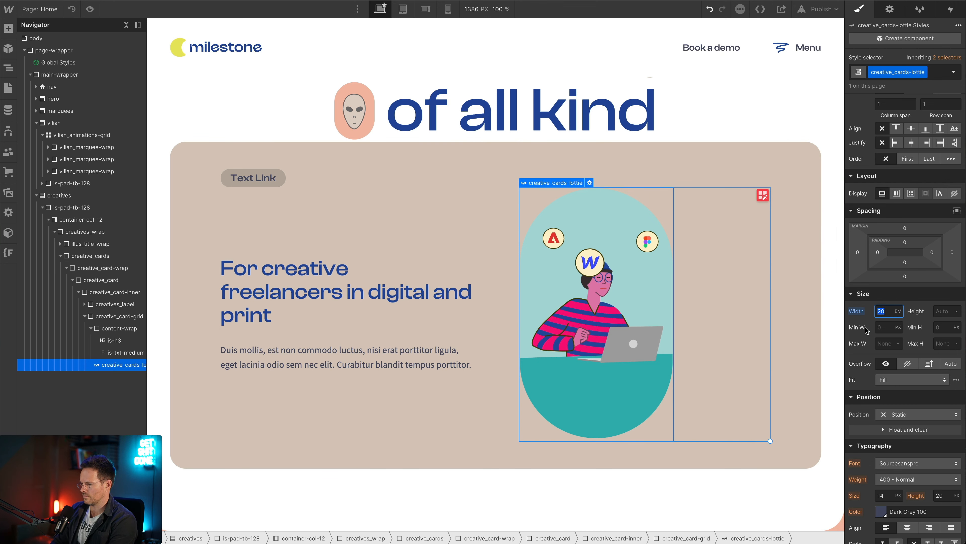
{"action": "type", "text": "18"}
{"action": "key", "text": "Tab"}
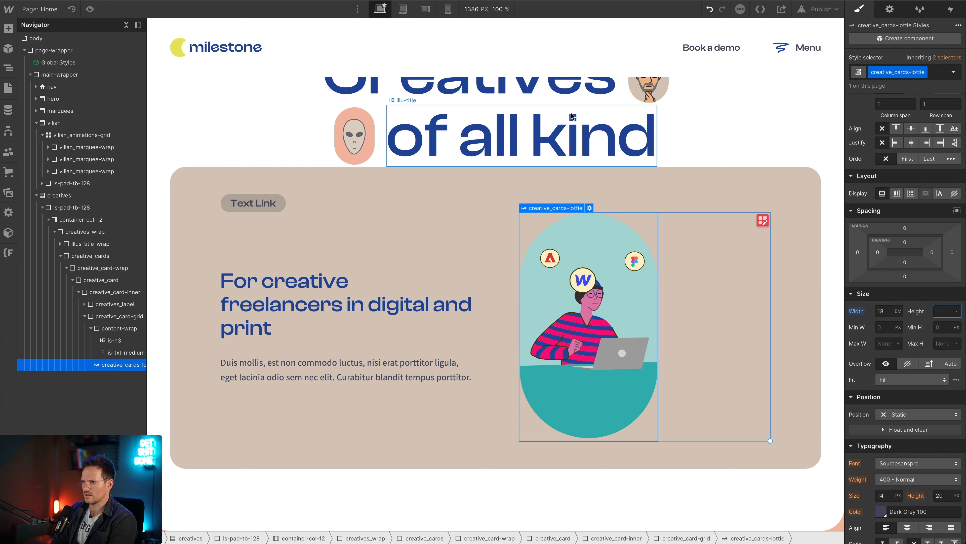
Justify the Lottie animation to the end of its grid cell and view the card at the tablet breakpoint.
{"action": "scroll", "coordinate": [655, 329], "scroll_direction": "up", "scroll_amount": 1}
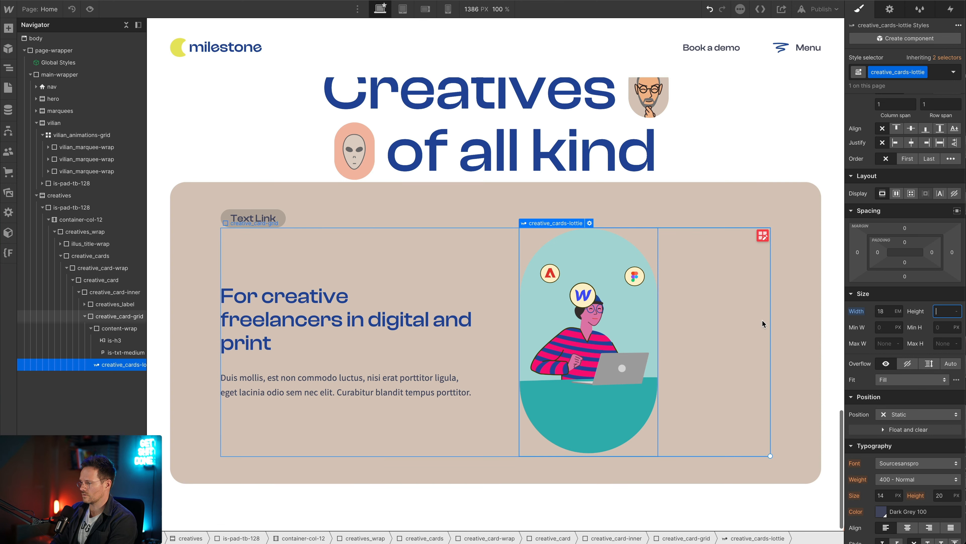
{"action": "scroll", "coordinate": [921, 188], "scroll_direction": "up", "scroll_amount": 1}
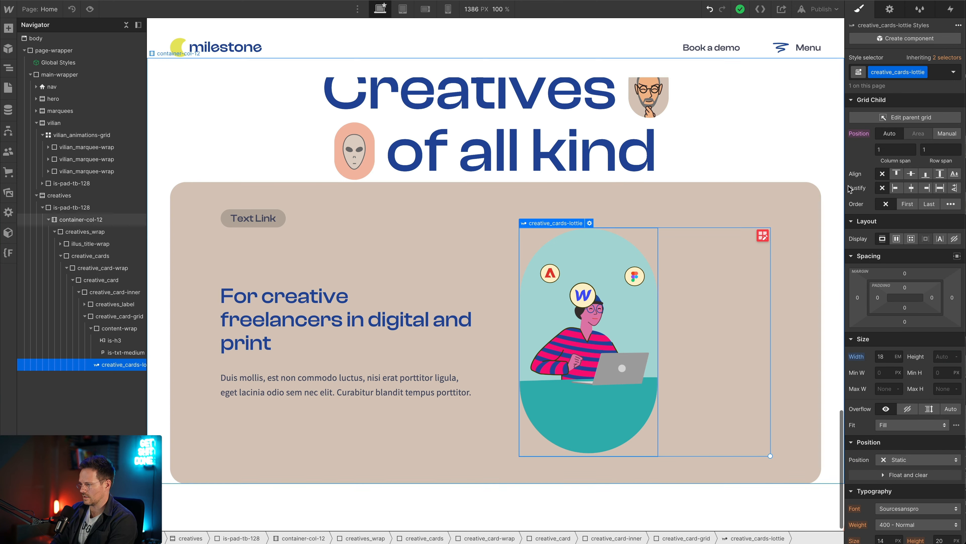
{"action": "left_click", "coordinate": [926, 189]}
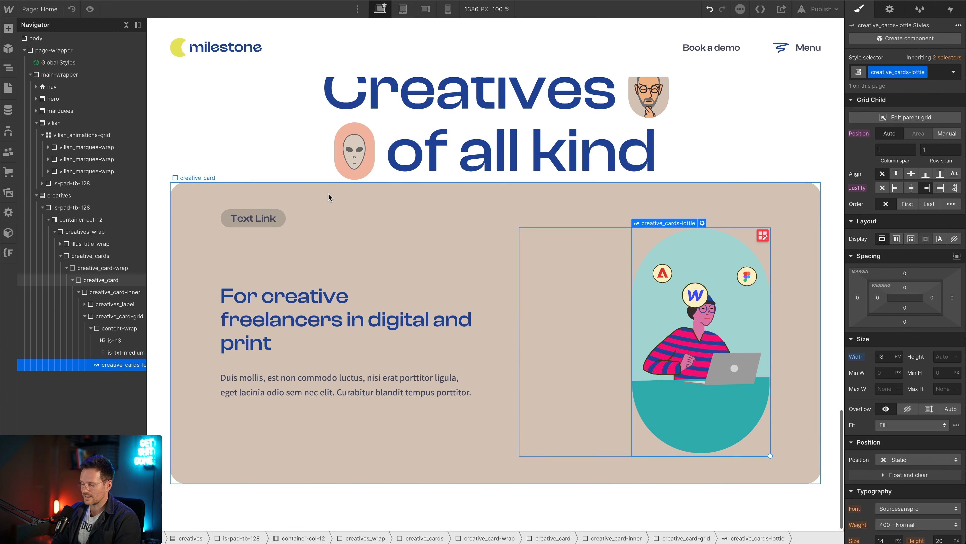
{"action": "key", "text": "shift+2"}
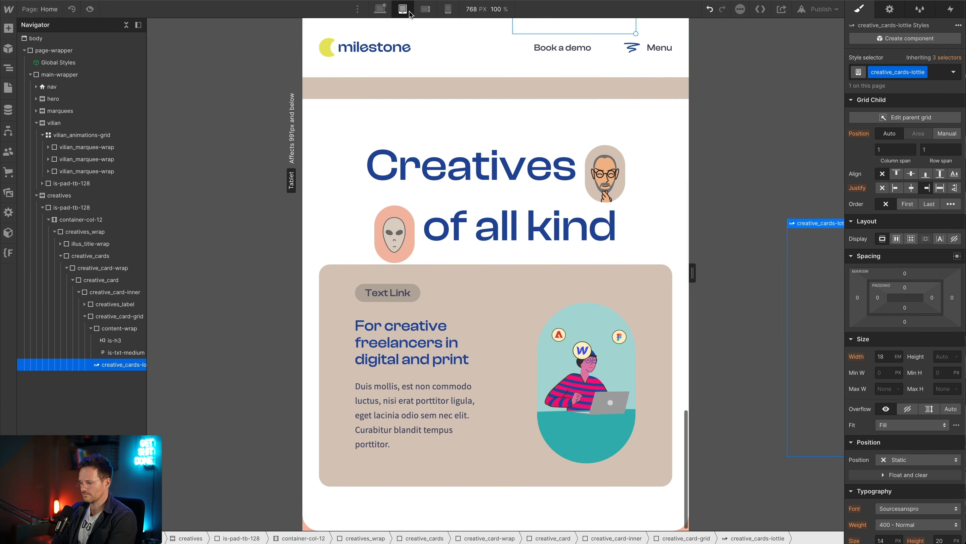
Set the creative_card padding at the tablet breakpoint to 4 em at the top and bottom and 5 em at the sides.
{"action": "left_click", "coordinate": [334, 313]}
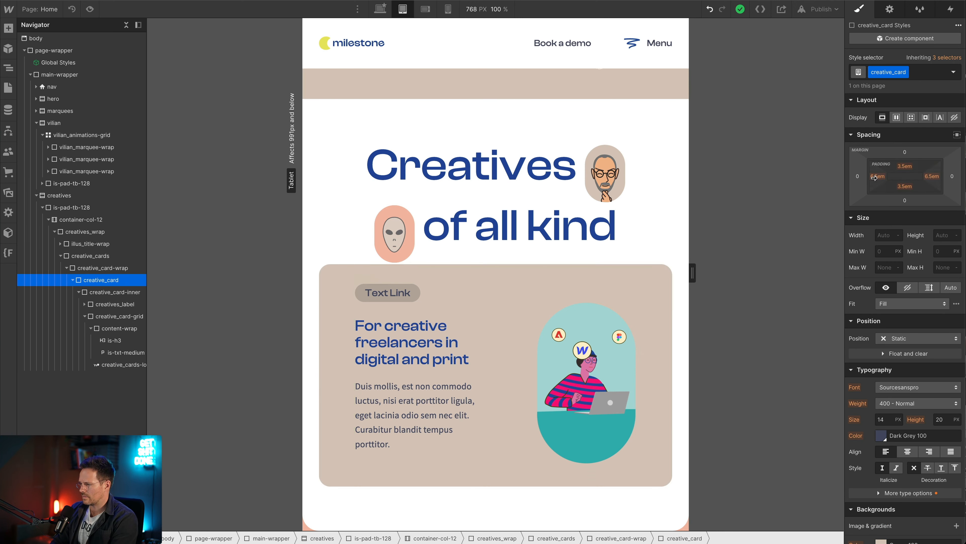
{"action": "left_click_drag", "start_coordinate": [875, 180], "coordinate": [908, 165]}
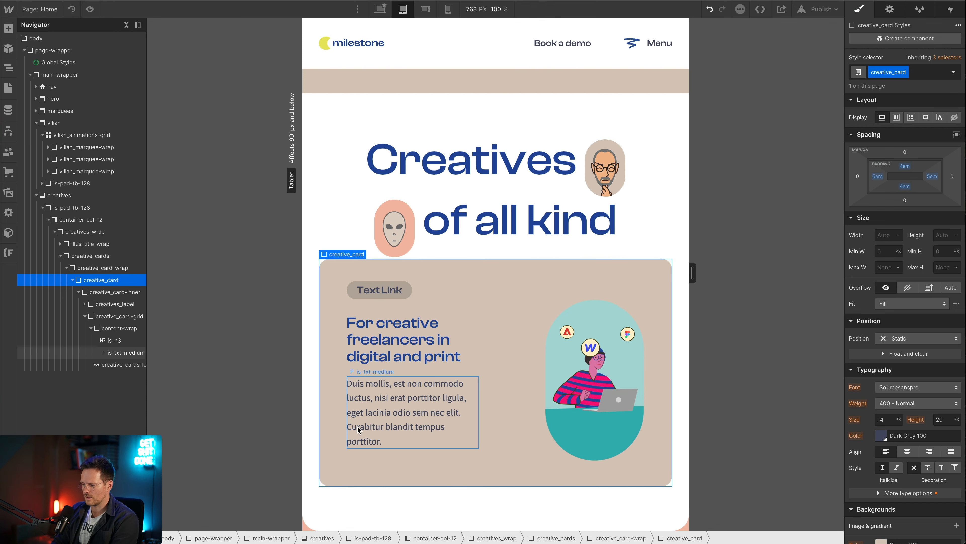
Reduce the column gap of creative_card-grid to 0 em at the tablet breakpoint and finish editing the grid.
{"action": "left_click", "coordinate": [507, 325]}
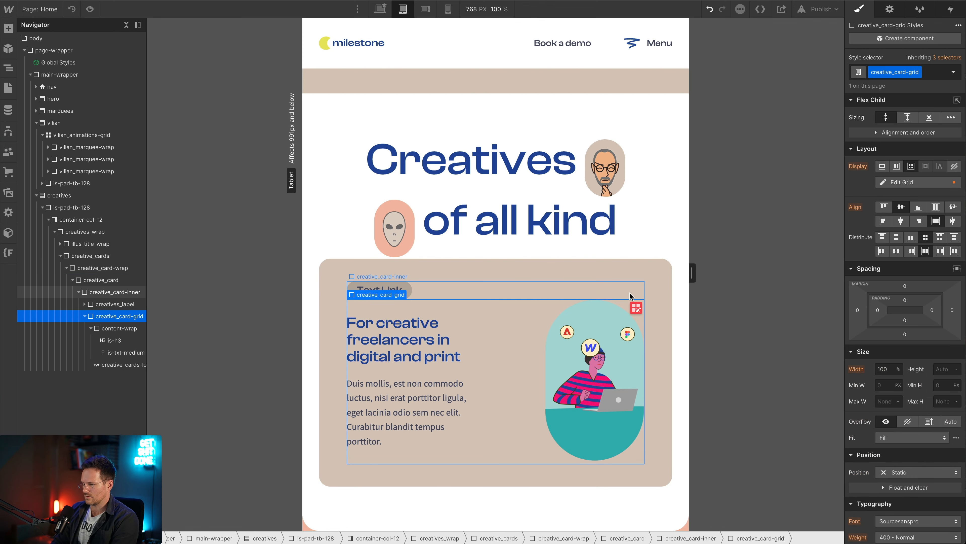
{"action": "left_click", "coordinate": [640, 309]}
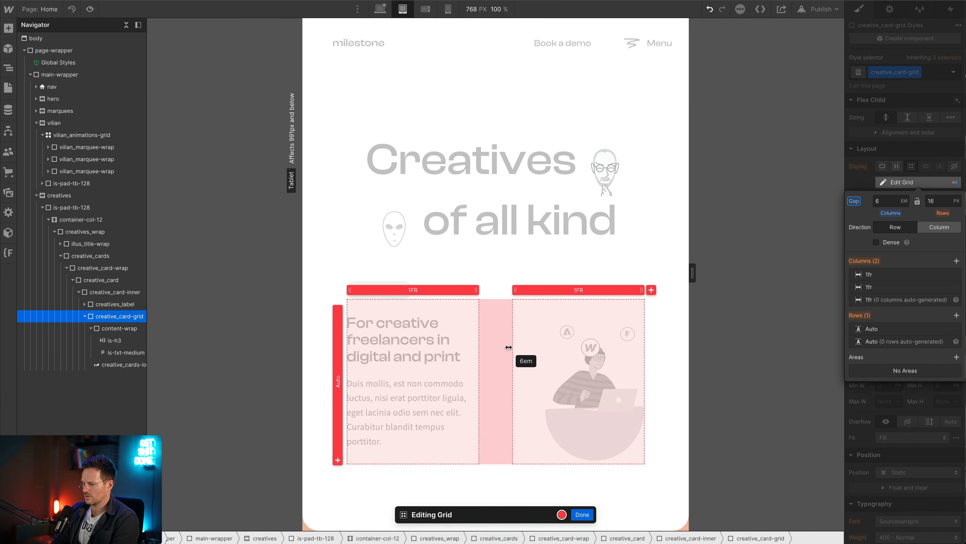
{"action": "left_click_drag", "start_coordinate": [498, 348], "coordinate": [494, 348]}
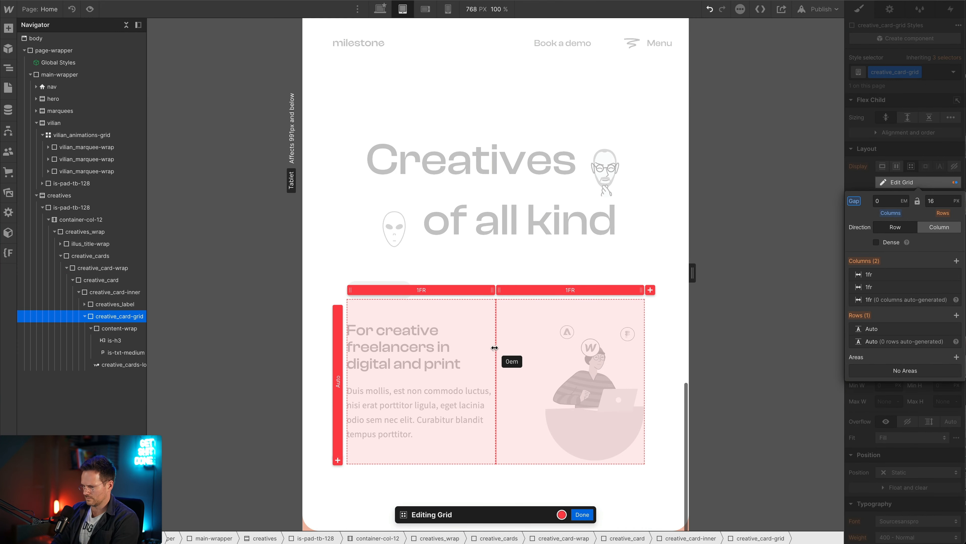
{"action": "left_click", "coordinate": [582, 515]}
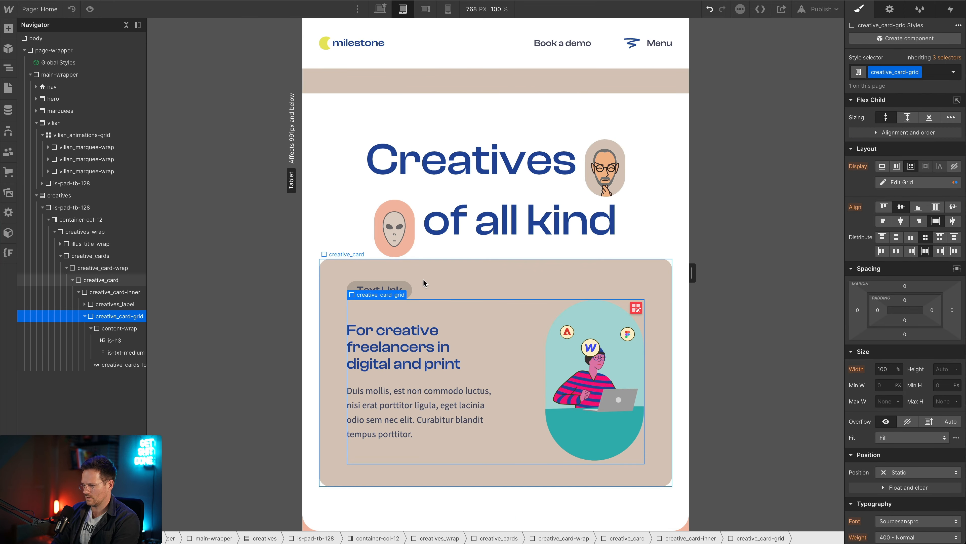
Set the font size of the creative_label-txt link to 1 rem at the tablet breakpoint.
{"action": "left_click", "coordinate": [379, 289]}
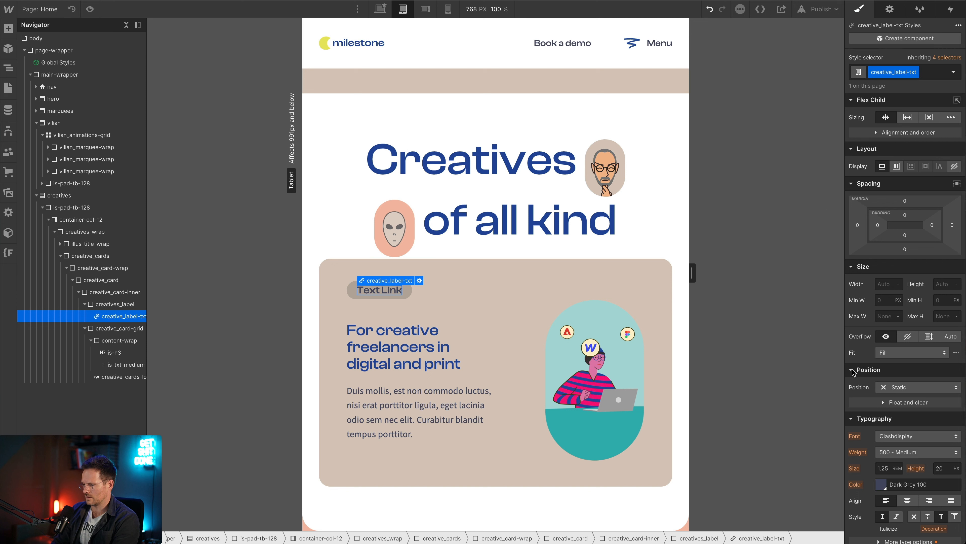
{"action": "scroll", "coordinate": [886, 288], "scroll_direction": "down", "scroll_amount": 1}
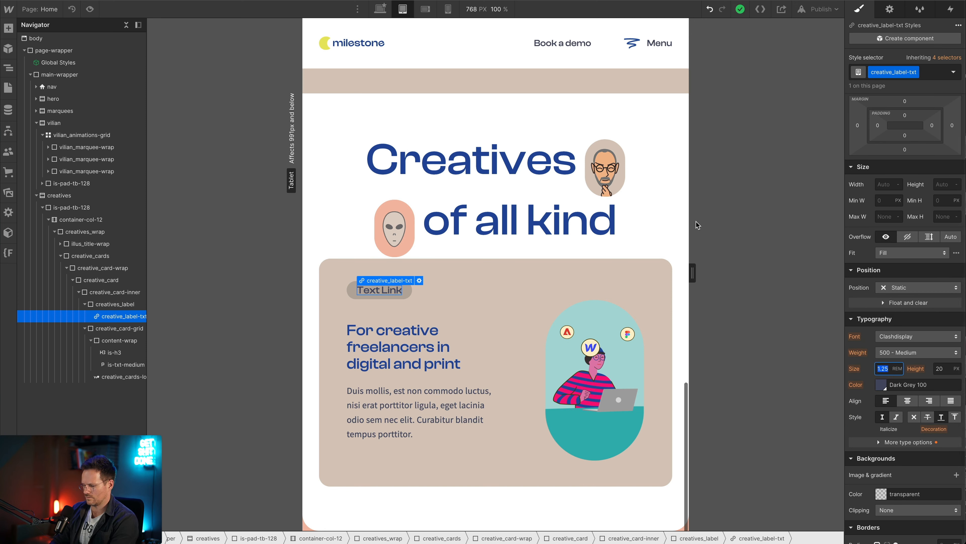
{"action": "type", "text": "1"}
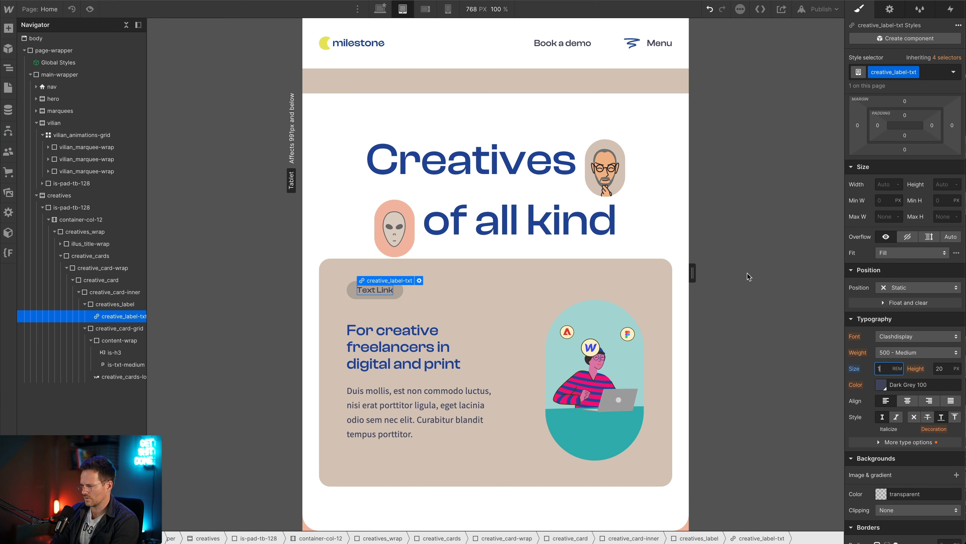
View the card at the Mobile (L) breakpoint with the canvas narrowed to 480 px.
{"action": "left_click", "coordinate": [425, 9]}
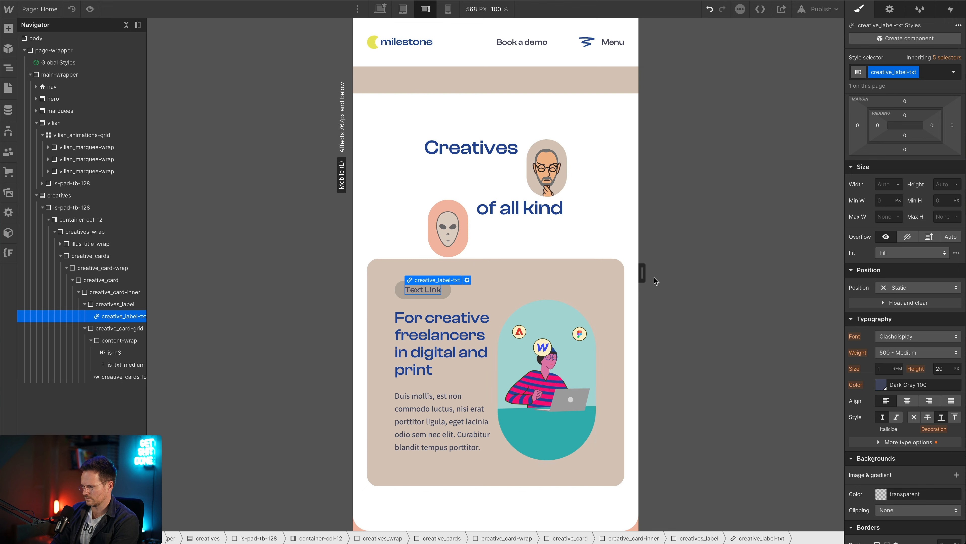
{"action": "left_click_drag", "start_coordinate": [644, 270], "coordinate": [460, 265]}
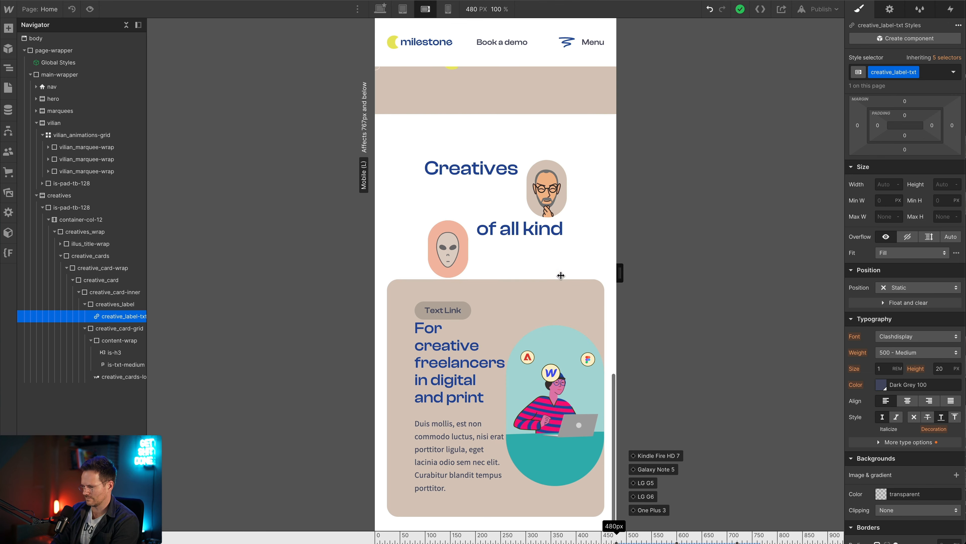
{"action": "left_click_drag", "start_coordinate": [561, 275], "coordinate": [541, 269]}
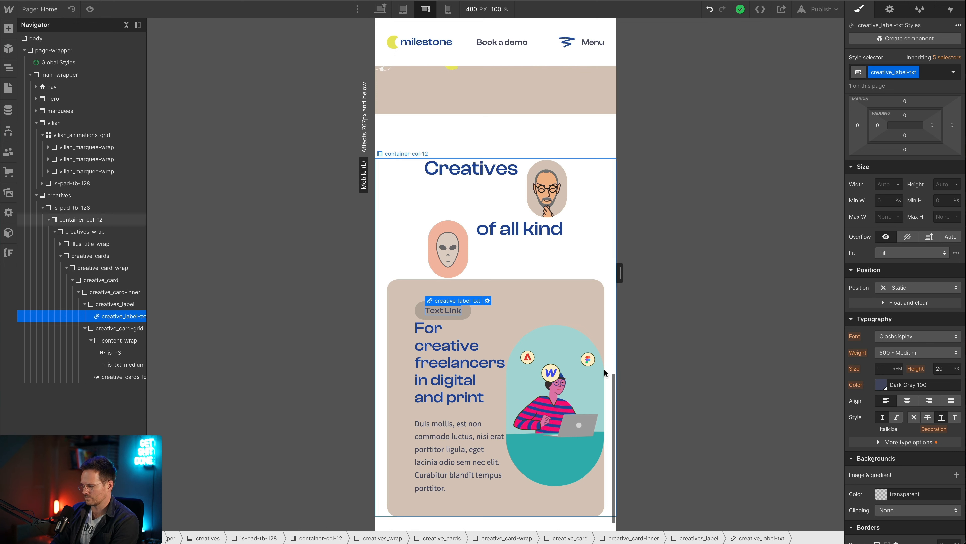
Center the contents of creative_card-inner horizontally at the Mobile (L) breakpoint.
{"action": "left_click", "coordinate": [554, 285]}
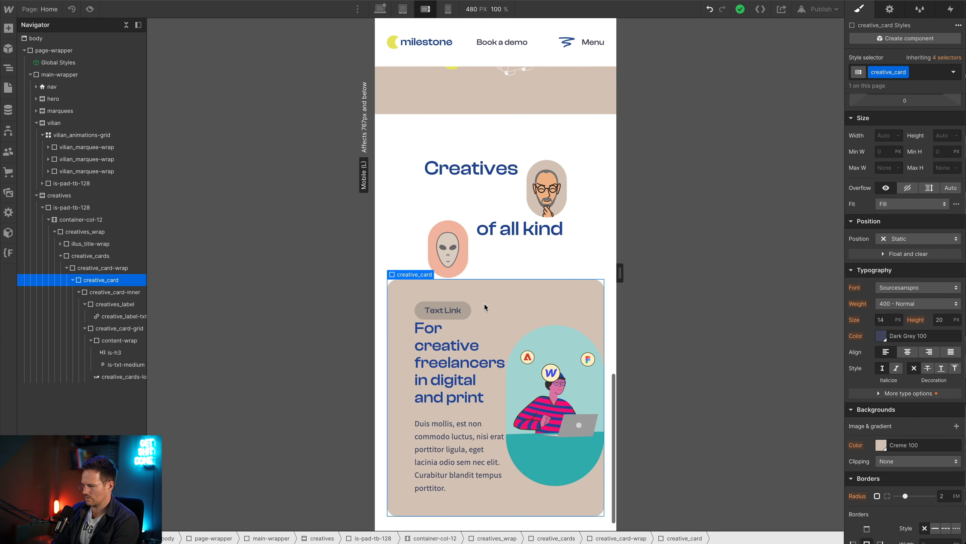
{"action": "left_click", "coordinate": [109, 292]}
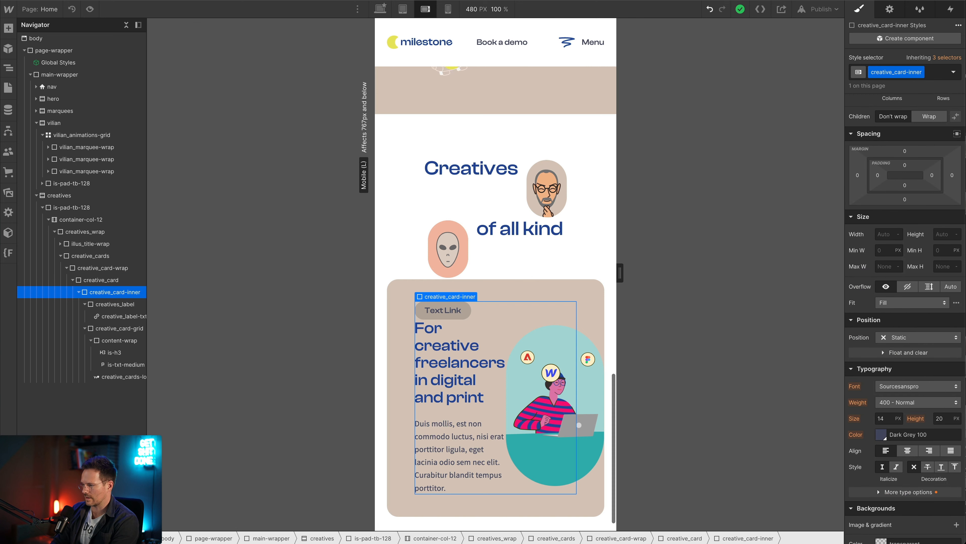
{"action": "scroll", "coordinate": [945, 235], "scroll_direction": "up", "scroll_amount": 5}
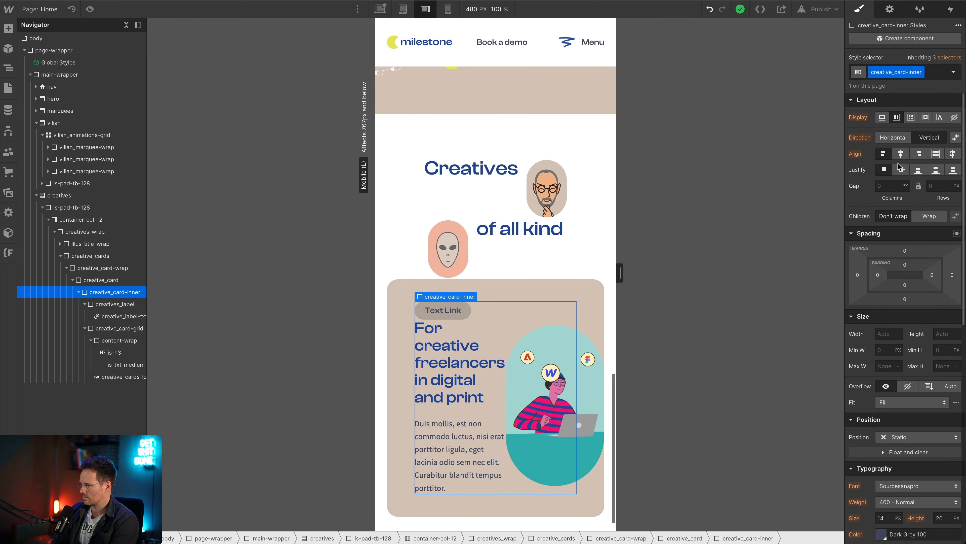
{"action": "left_click", "coordinate": [889, 141]}
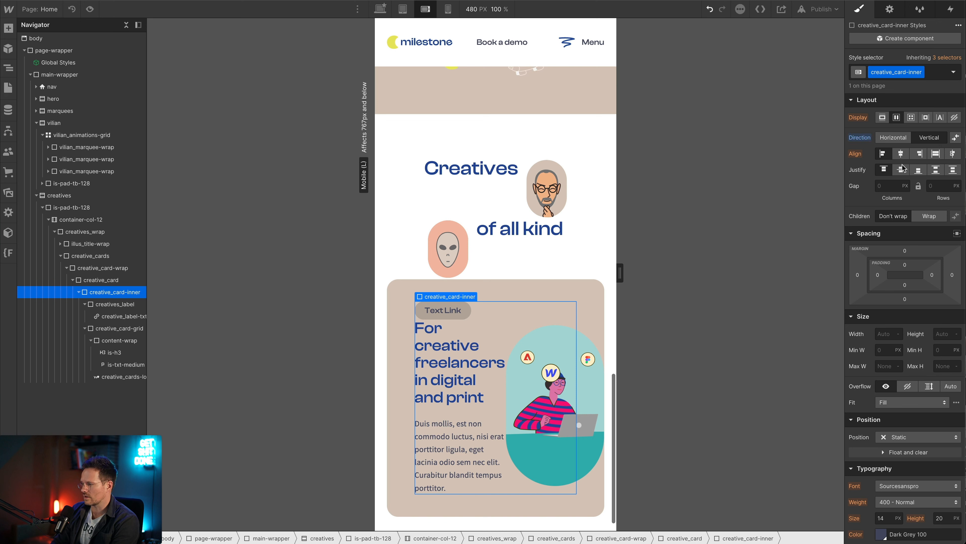
{"action": "left_click", "coordinate": [901, 153]}
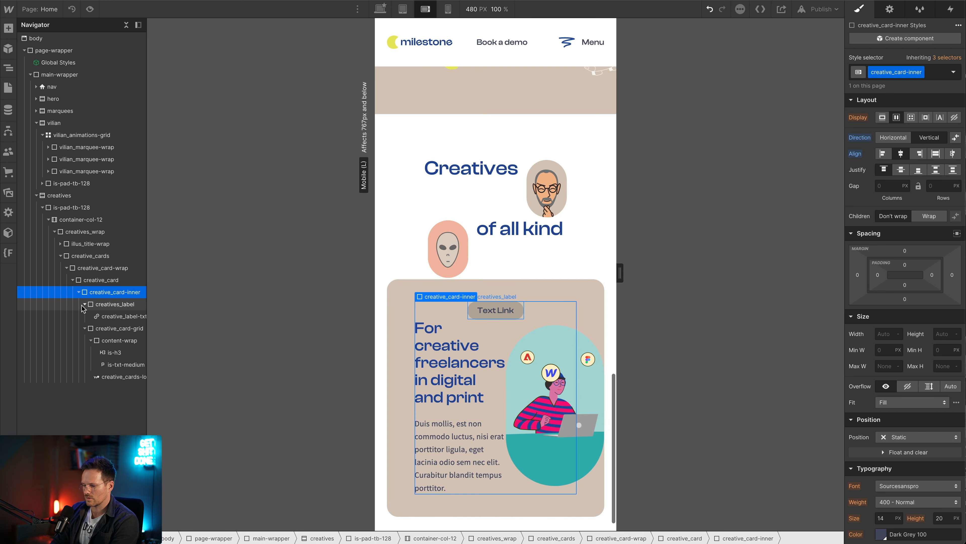
Delete the second column of creative_card-grid at the Mobile (L) breakpoint so its contents stack in one column.
{"action": "left_click", "coordinate": [125, 328]}
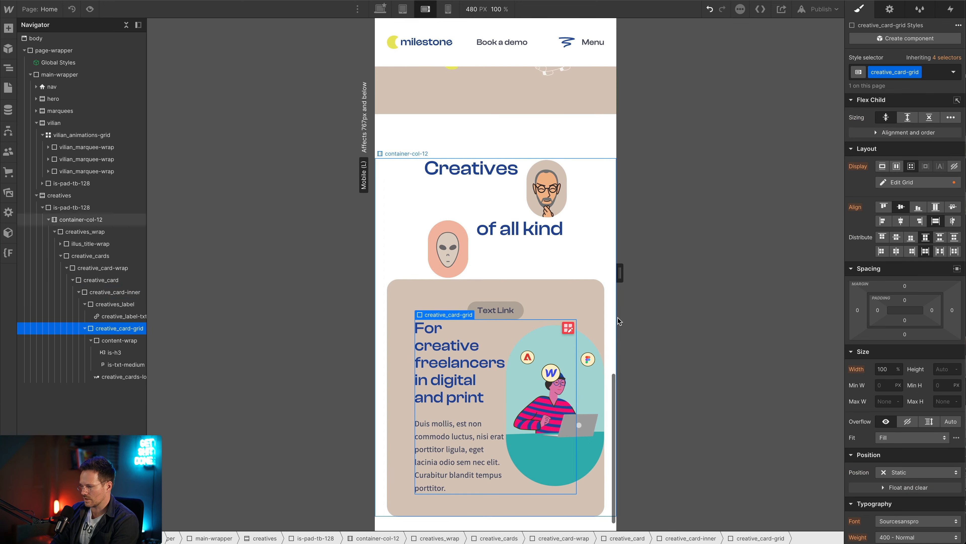
{"action": "left_click", "coordinate": [568, 328]}
{"action": "right_click", "coordinate": [579, 310]}
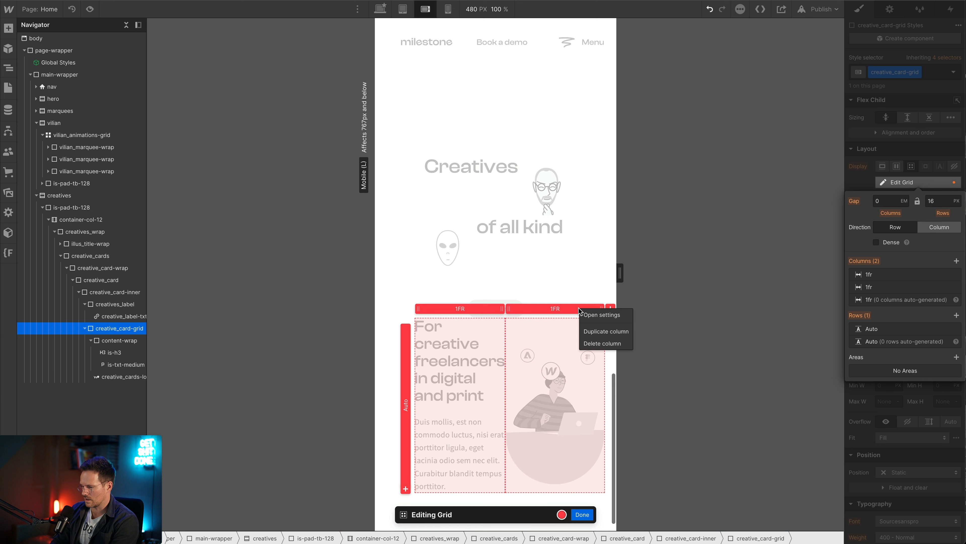
{"action": "left_click", "coordinate": [590, 344]}
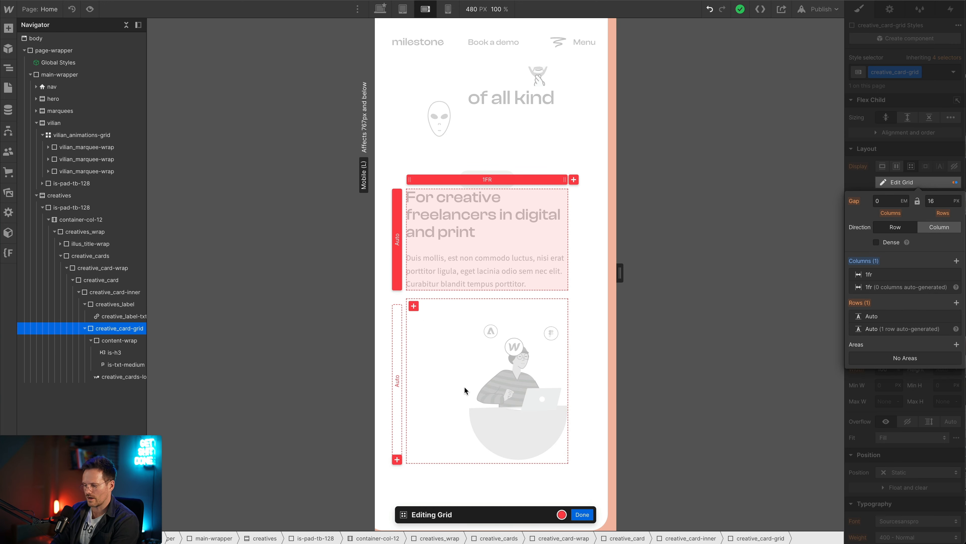
{"action": "left_click", "coordinate": [588, 517]}
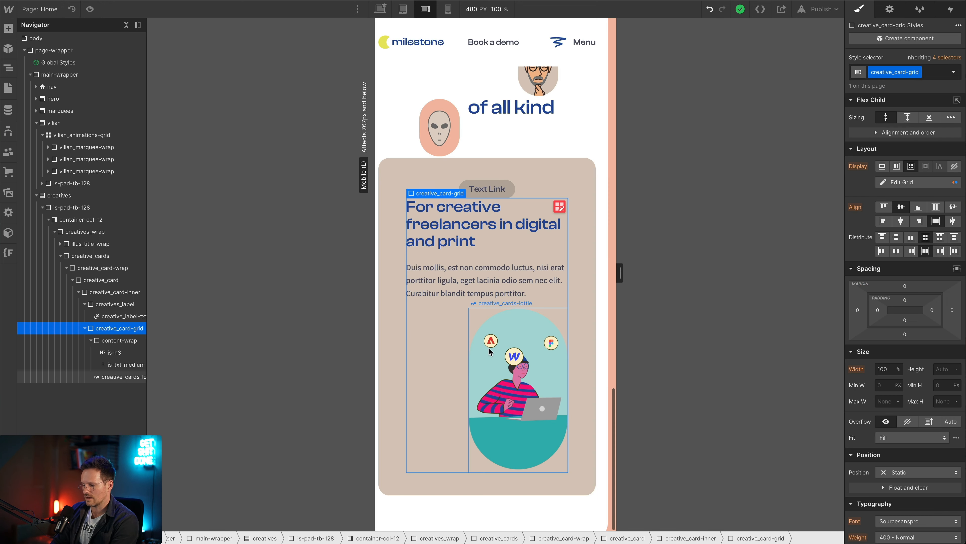
Justify the creative_cards-lottie animation to the center of its cell and order it first, above the text content.
{"action": "left_click", "coordinate": [491, 348]}
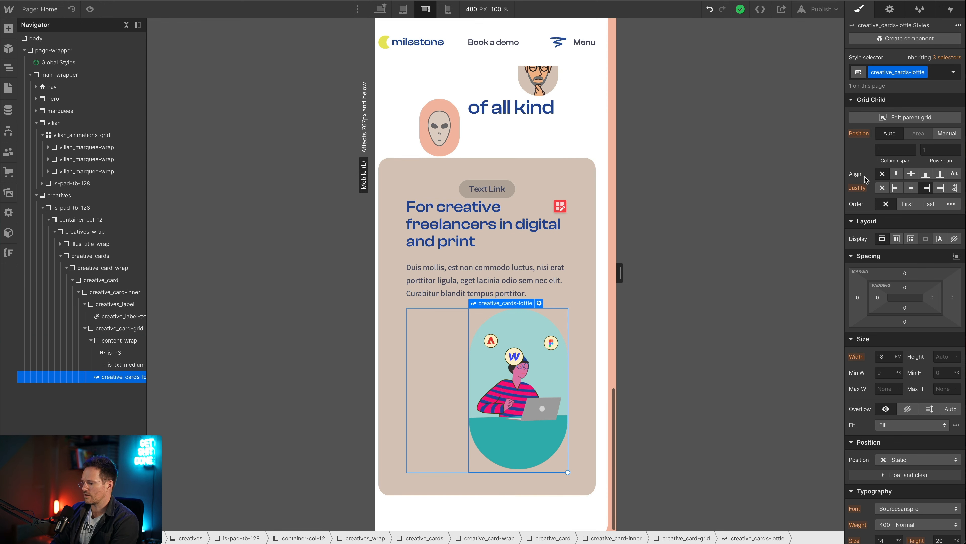
{"action": "left_click", "coordinate": [911, 187]}
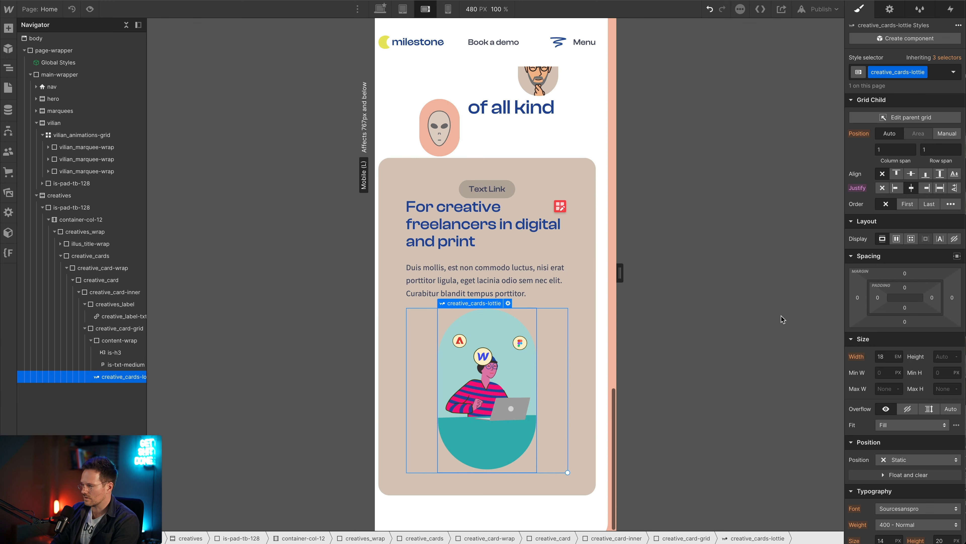
{"action": "scroll", "coordinate": [540, 315], "scroll_direction": "up", "scroll_amount": 2}
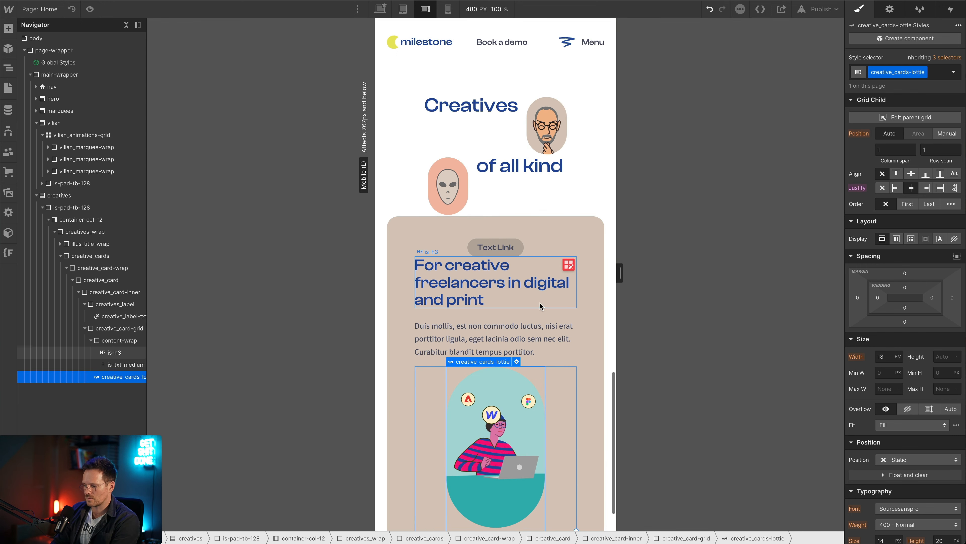
{"action": "scroll", "coordinate": [533, 316], "scroll_direction": "down", "scroll_amount": 2}
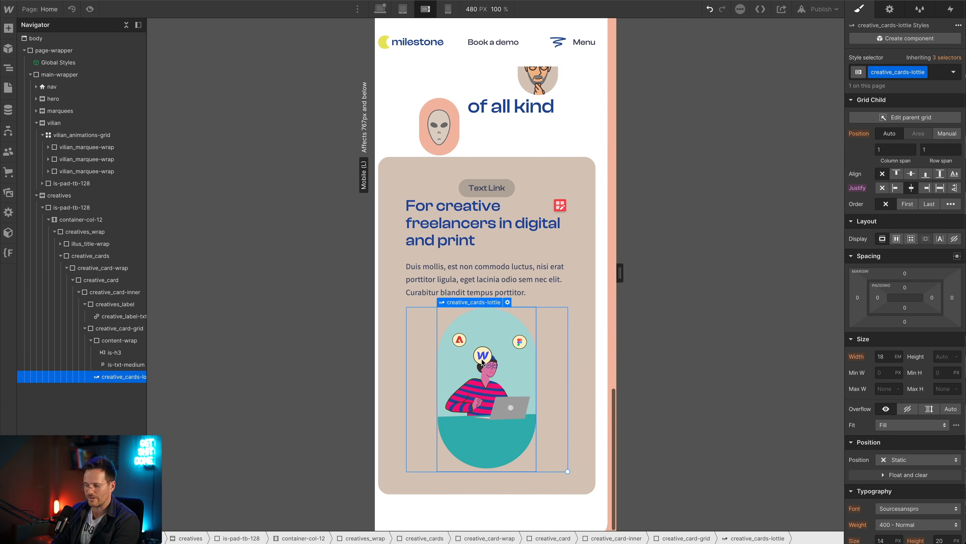
{"action": "scroll", "coordinate": [471, 354], "scroll_direction": "left", "scroll_amount": 1}
{"action": "scroll", "coordinate": [471, 353], "scroll_direction": "down", "scroll_amount": 1}
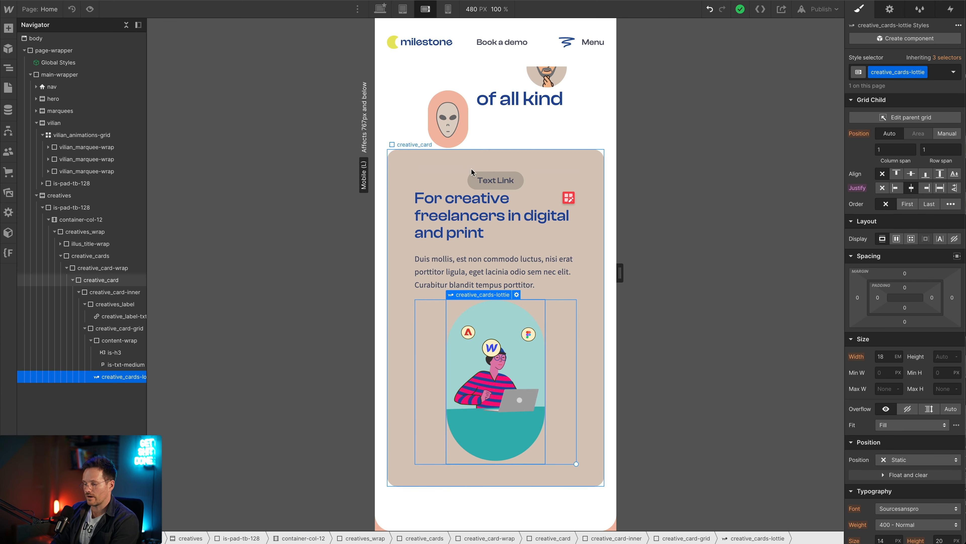
{"action": "left_click", "coordinate": [908, 205]}
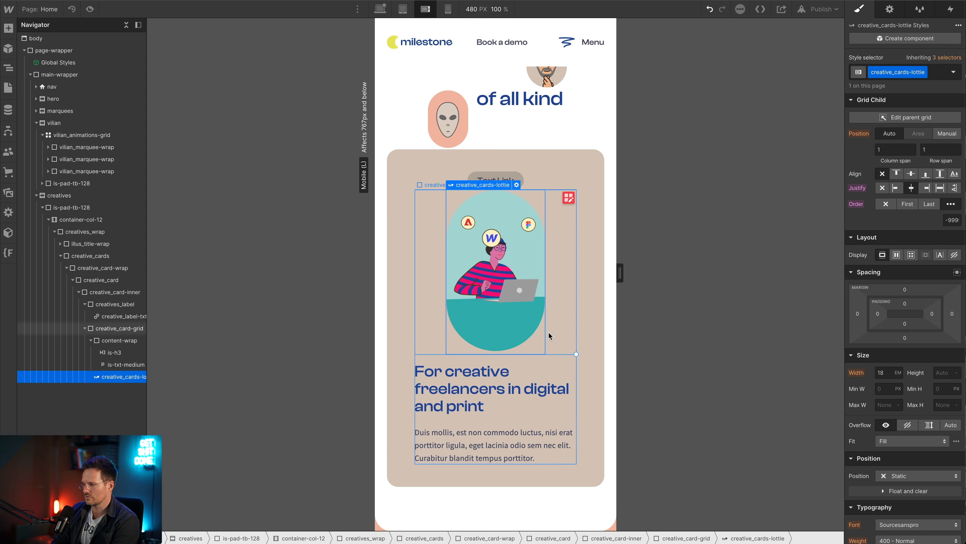
Set the row gap of creative_card-grid to 2 em at the base desktop breakpoint and check the grid at Mobile (L).
{"action": "left_click", "coordinate": [570, 199]}
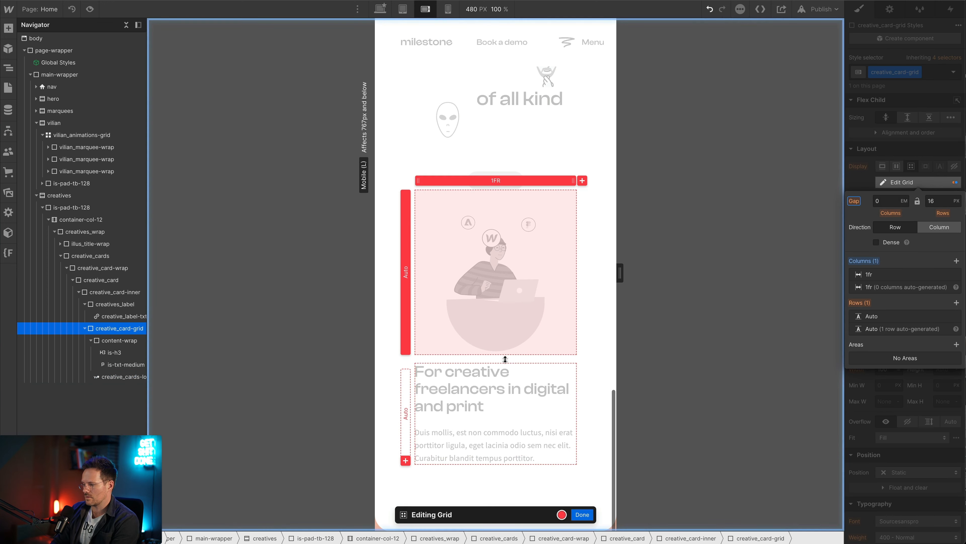
{"action": "left_click", "coordinate": [942, 199]}
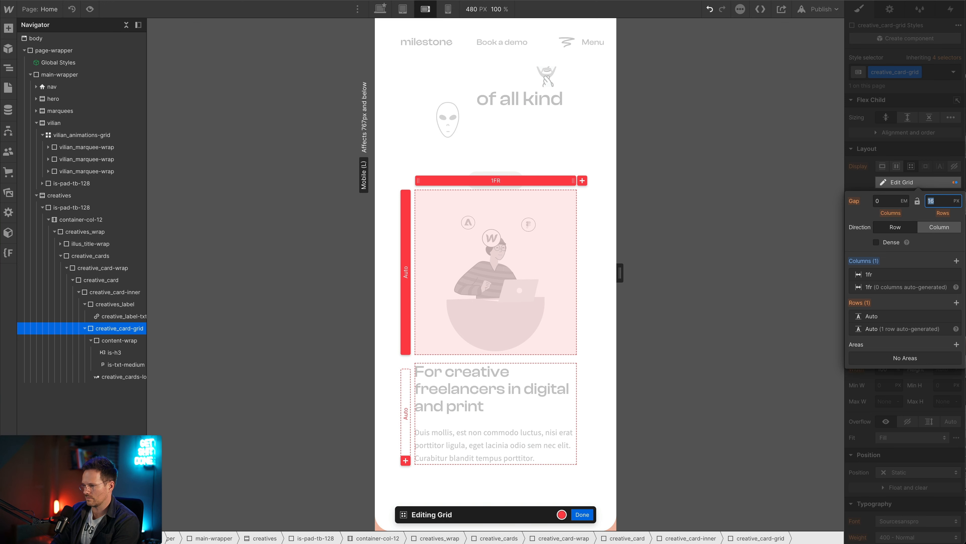
{"action": "left_click", "coordinate": [381, 13]}
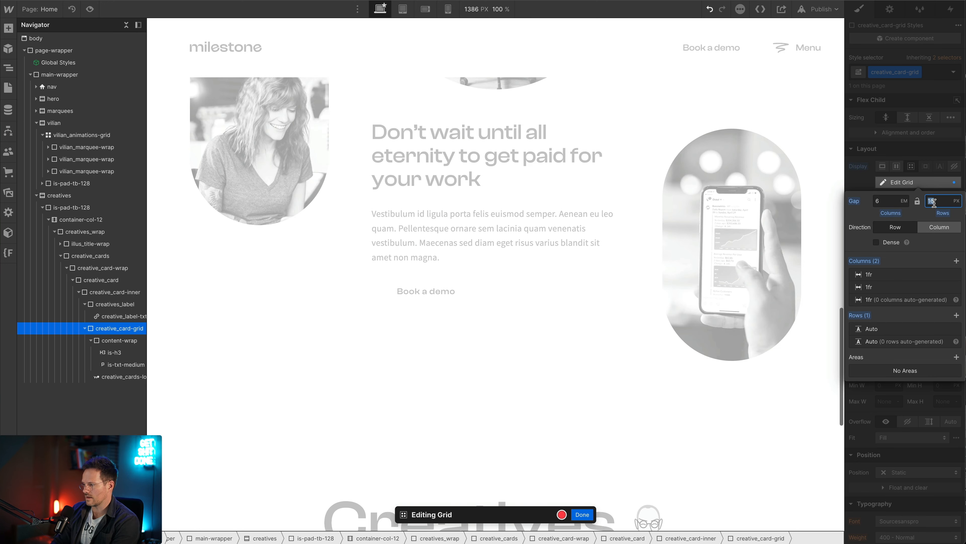
{"action": "type", "text": "2e"}
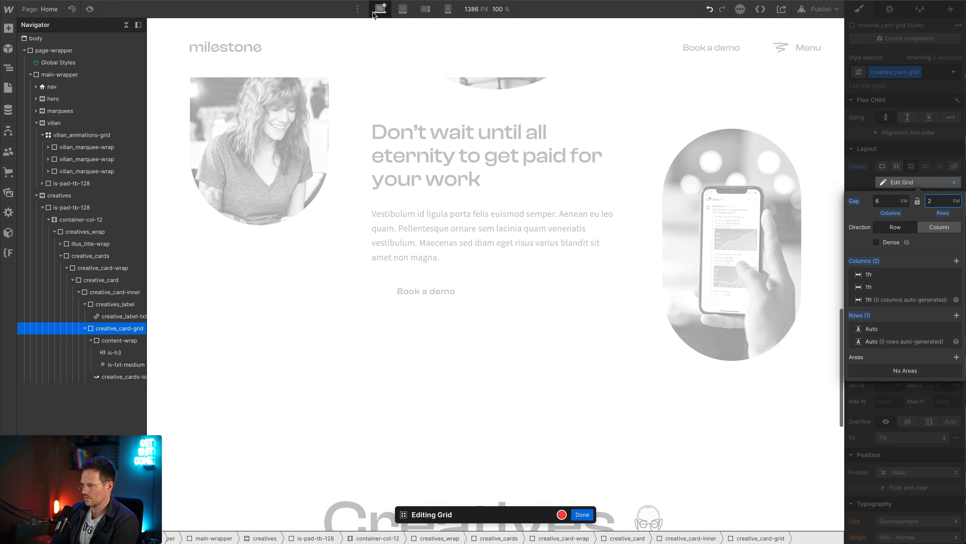
{"action": "left_click", "coordinate": [425, 9]}
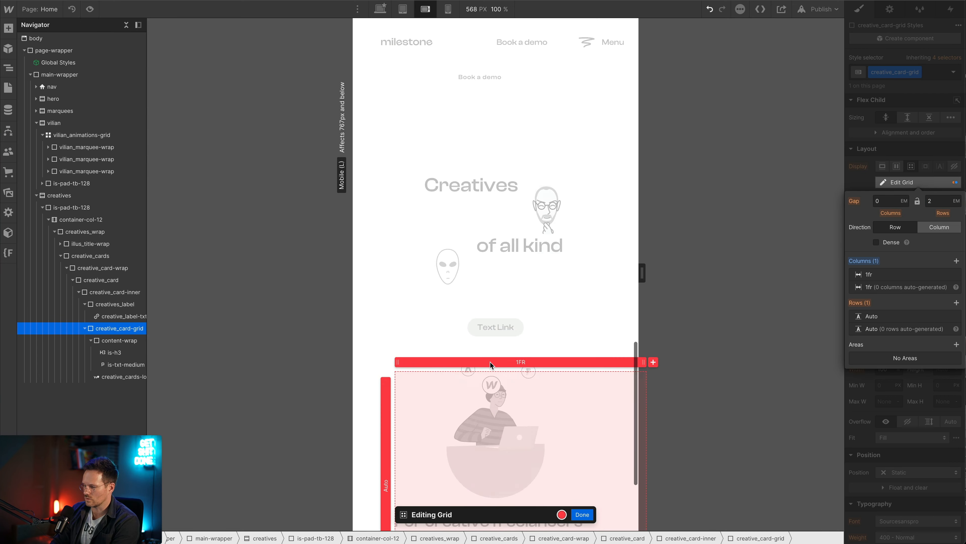
{"action": "key", "text": "Escape"}
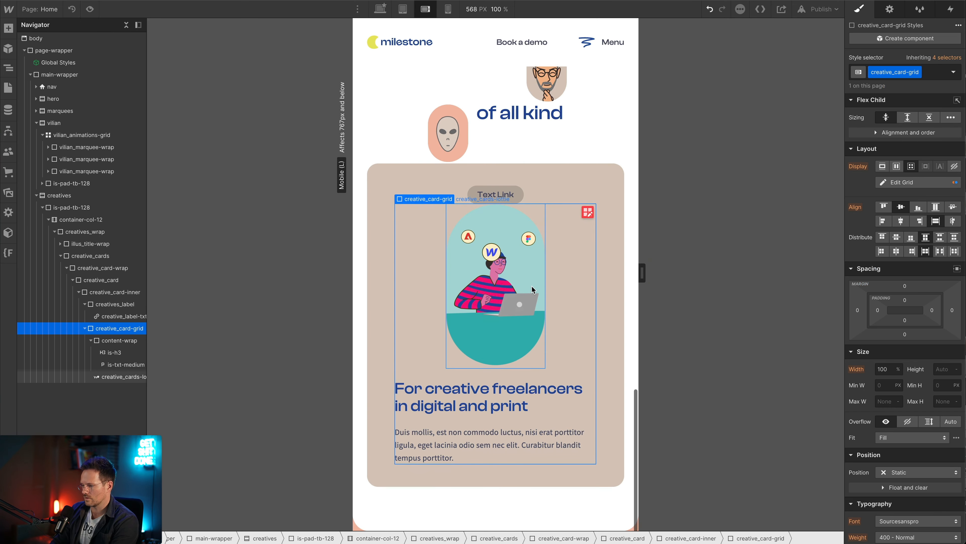
{"action": "left_click", "coordinate": [587, 212]}
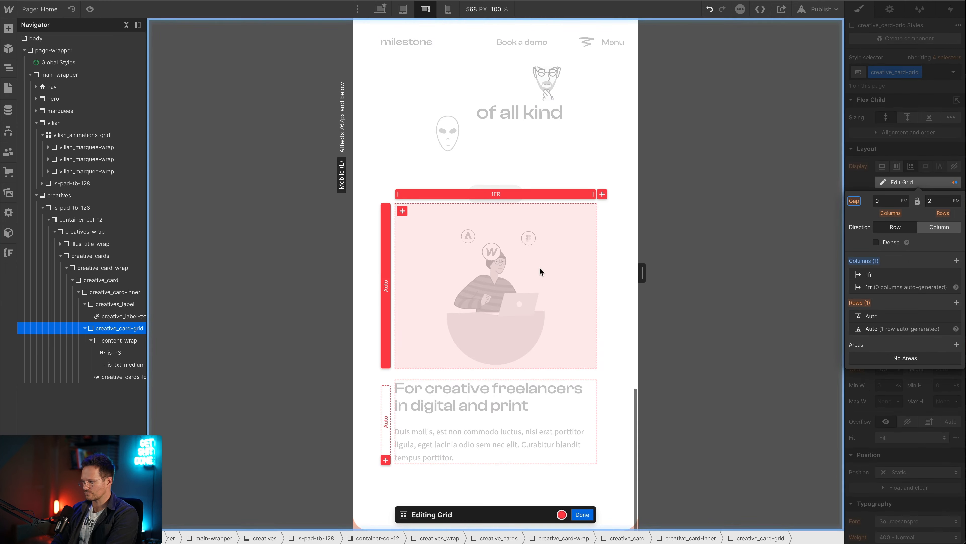
{"action": "key", "text": "Escape"}
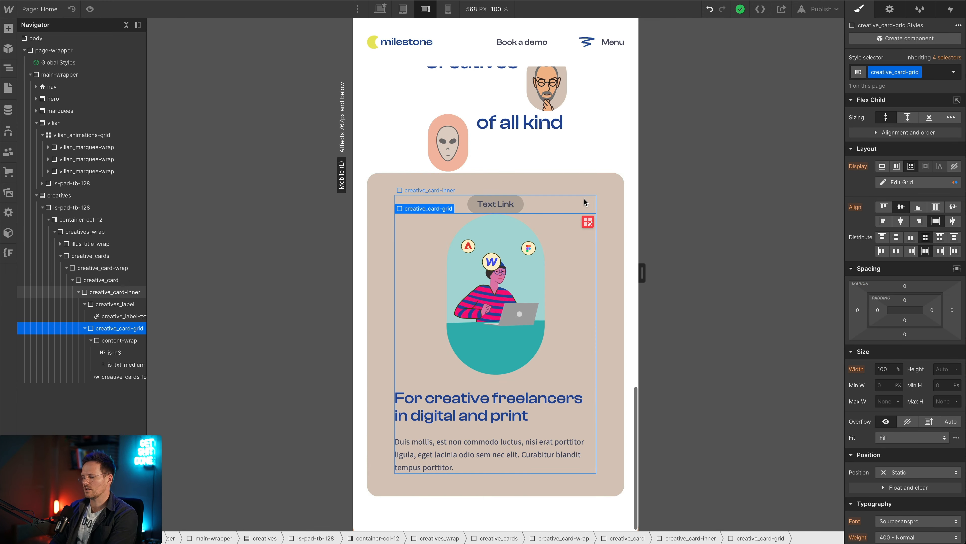
Compare the card's desktop and Mobile (L) layouts, and set the row gap of creative_card-inner to 2 em at Mobile (L).
{"action": "left_click", "coordinate": [380, 8]}
{"action": "scroll", "coordinate": [323, 317], "scroll_direction": "down", "scroll_amount": 2}
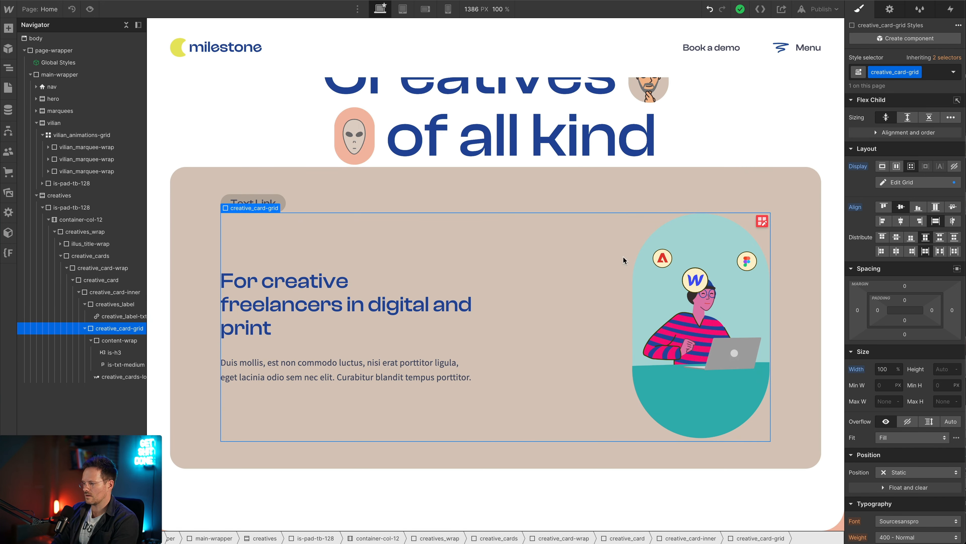
{"action": "left_click", "coordinate": [689, 361]}
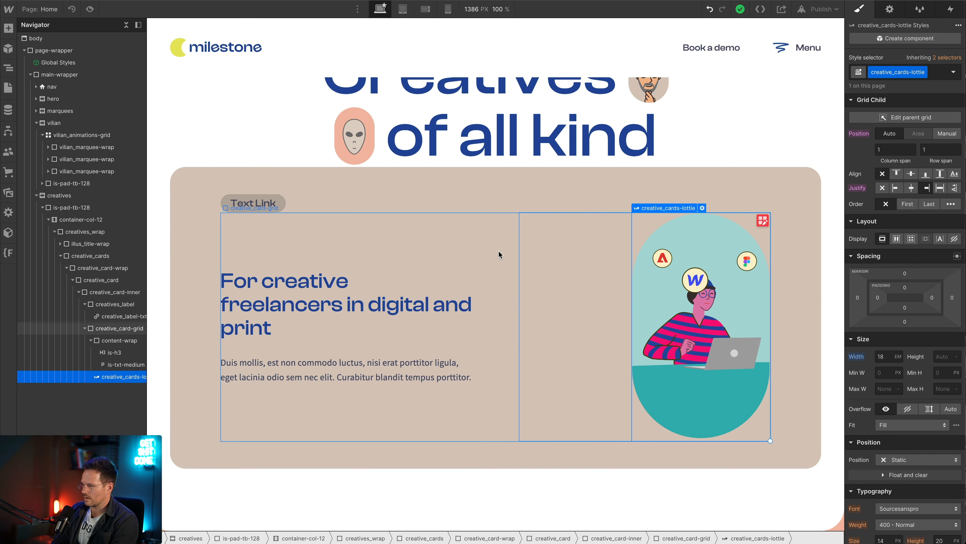
{"action": "left_click", "coordinate": [425, 9]}
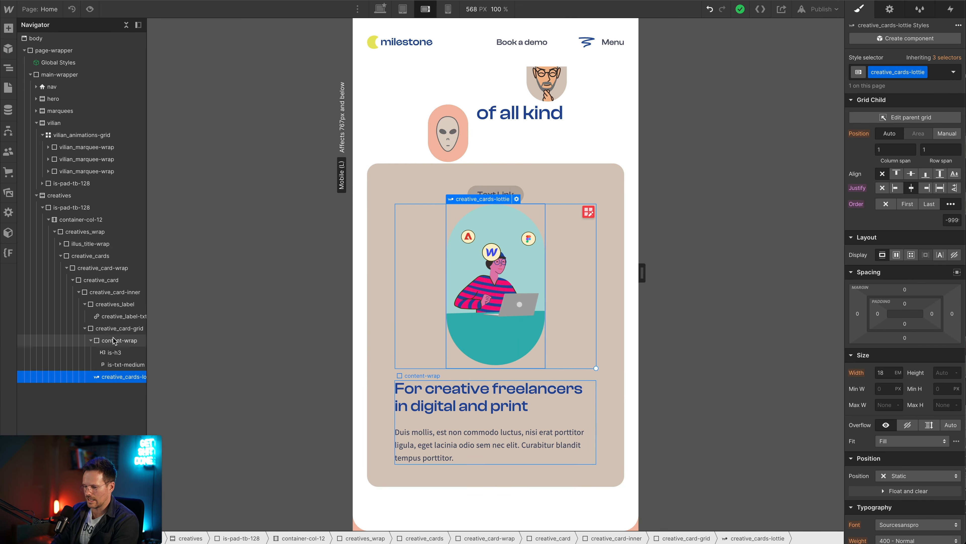
{"action": "left_click", "coordinate": [114, 292]}
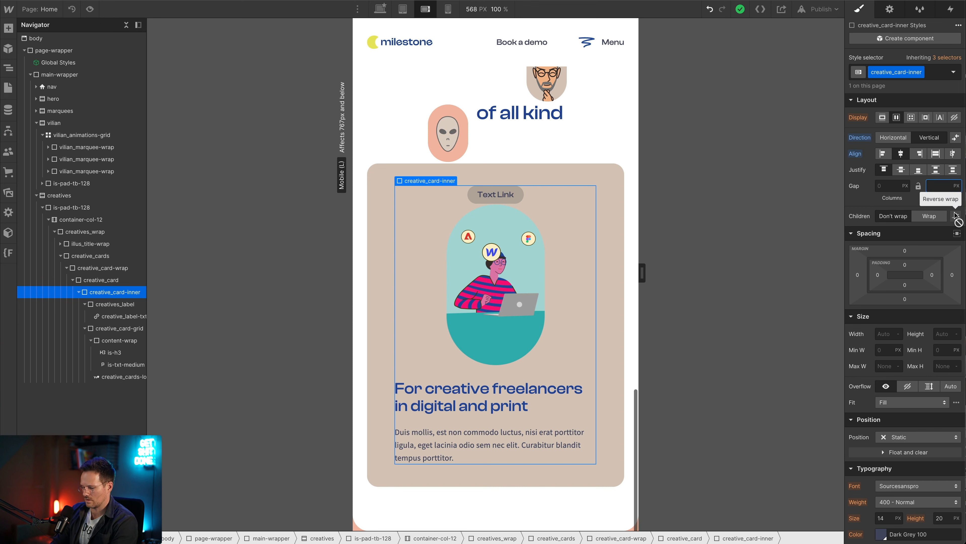
{"action": "key", "text": "Return"}
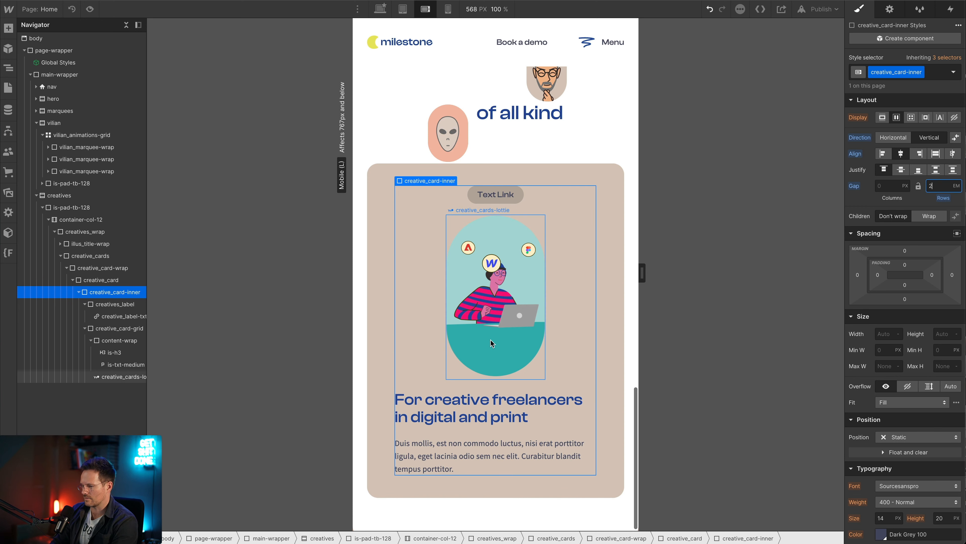
{"action": "left_click", "coordinate": [512, 385]}
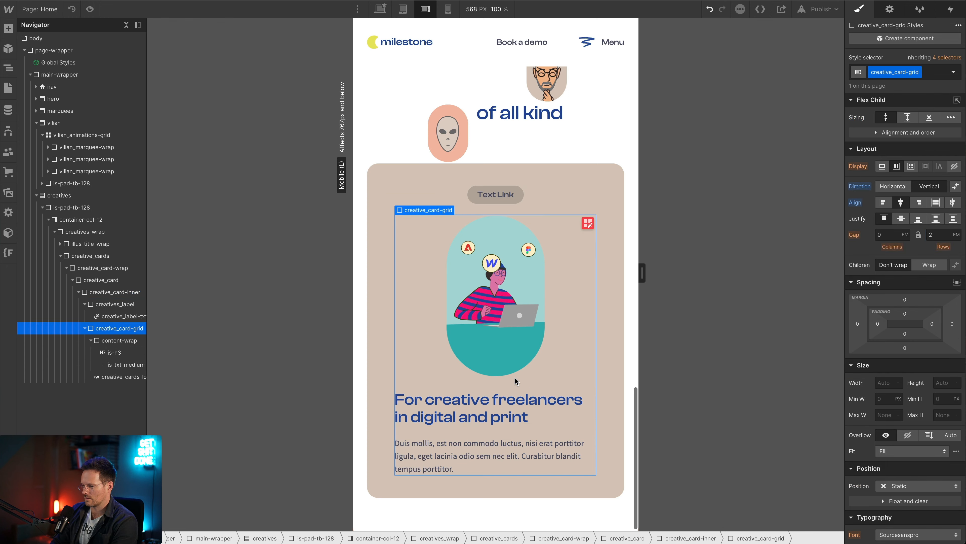
{"action": "left_click", "coordinate": [586, 225]}
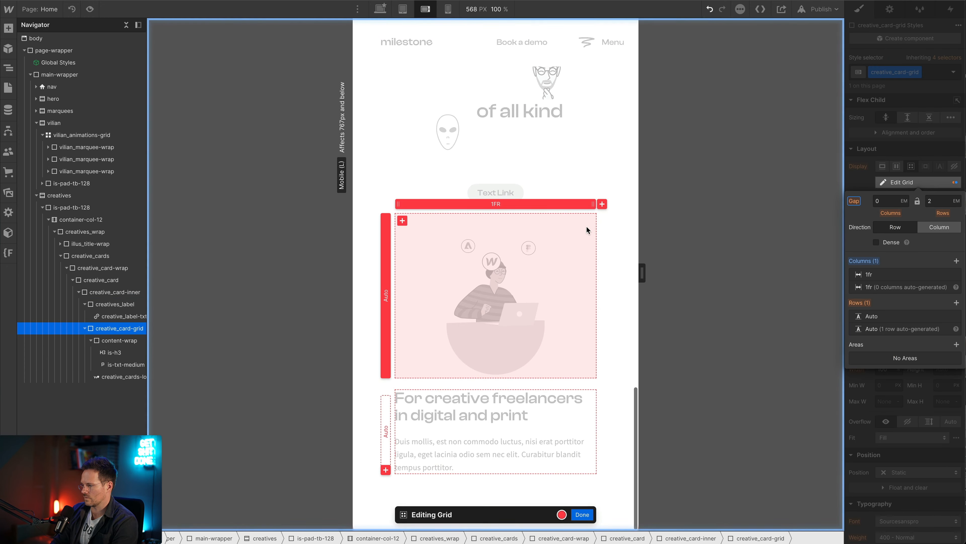
{"action": "key", "text": "Escape"}
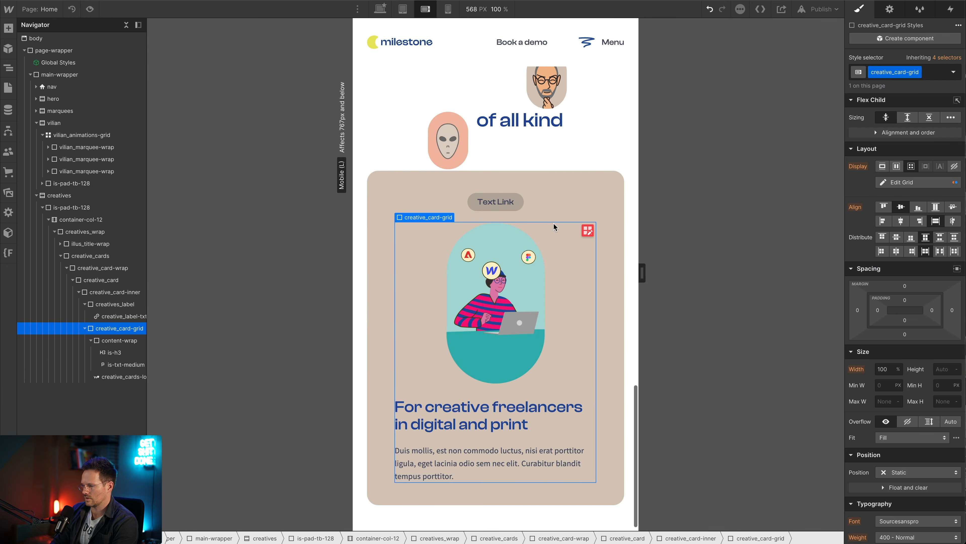
At the Mobile (P) breakpoint, set creative_card's padding to 2.5 em at top and bottom and 1.5 em on both sides.
{"action": "left_click", "coordinate": [399, 187]}
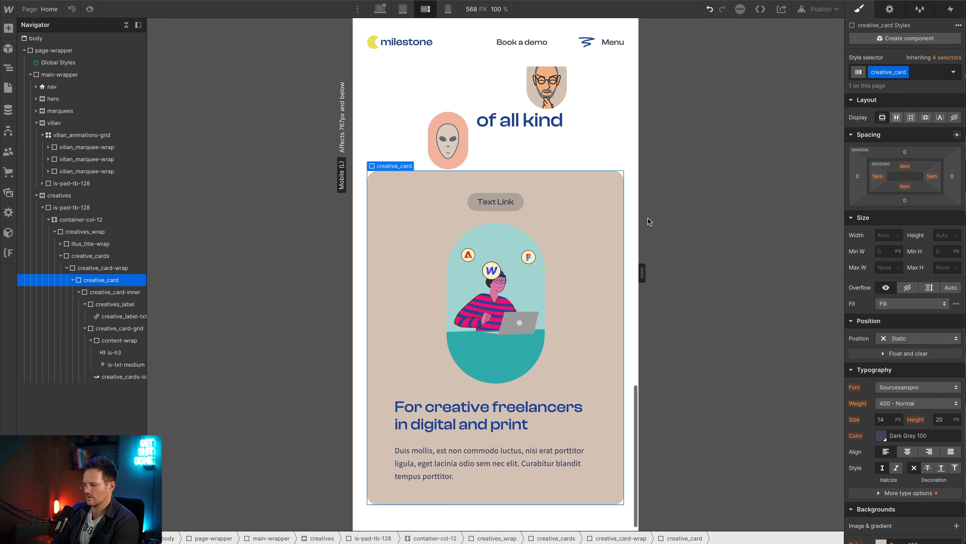
{"action": "left_click", "coordinate": [446, 9]}
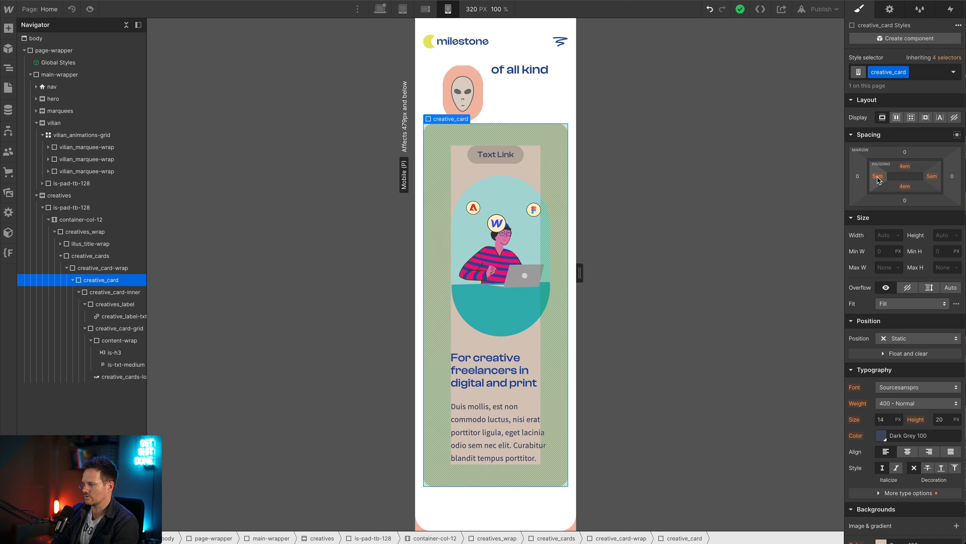
{"action": "left_click_drag", "start_coordinate": [877, 180], "coordinate": [909, 162]}
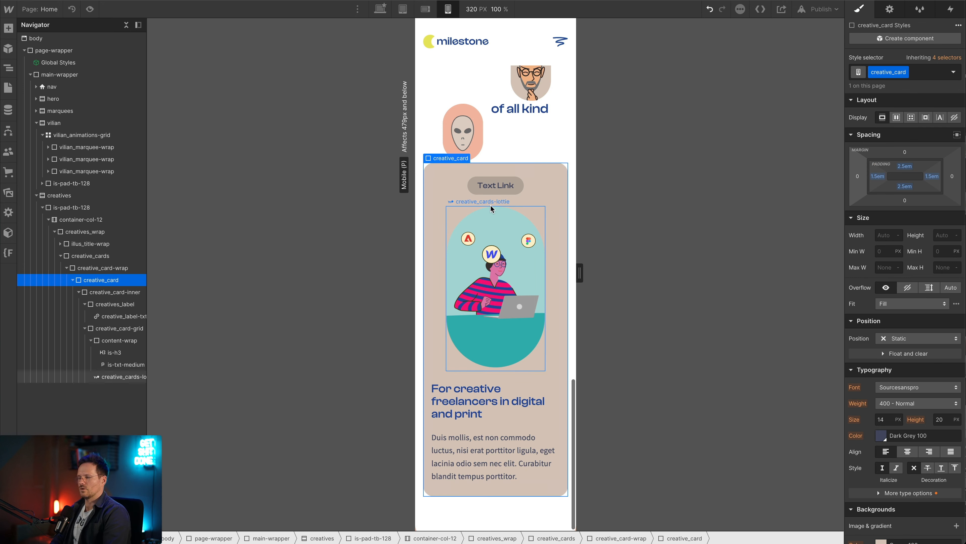
Return to the base desktop breakpoint and examine the three creative cards in the Figma design against the built card.
{"action": "left_click", "coordinate": [380, 9]}
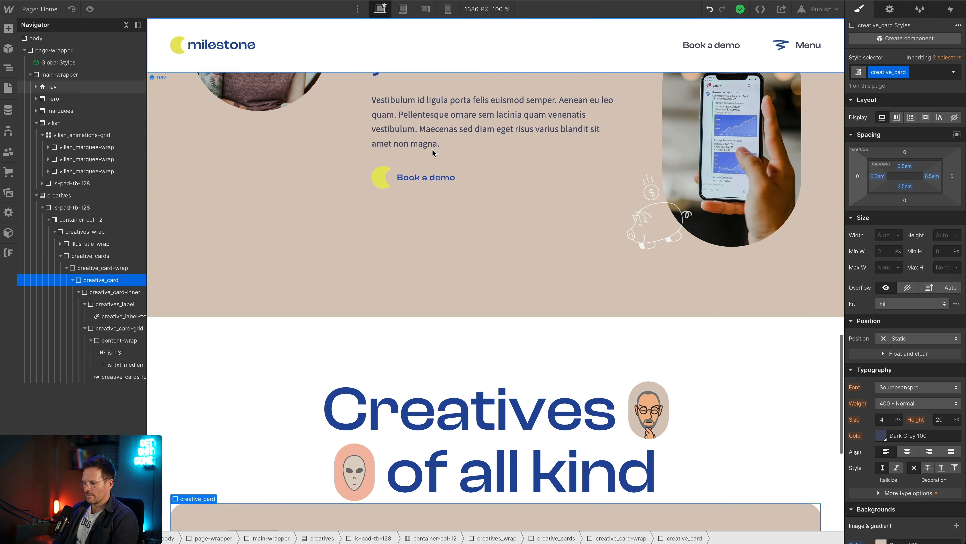
{"action": "scroll", "coordinate": [473, 395], "scroll_direction": "down", "scroll_amount": 5}
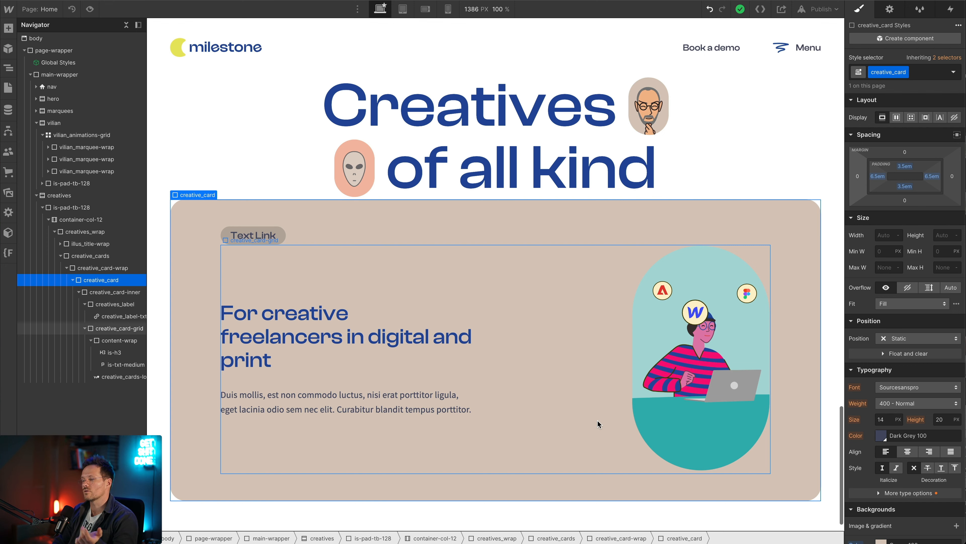
{"action": "left_click", "coordinate": [184, 0]}
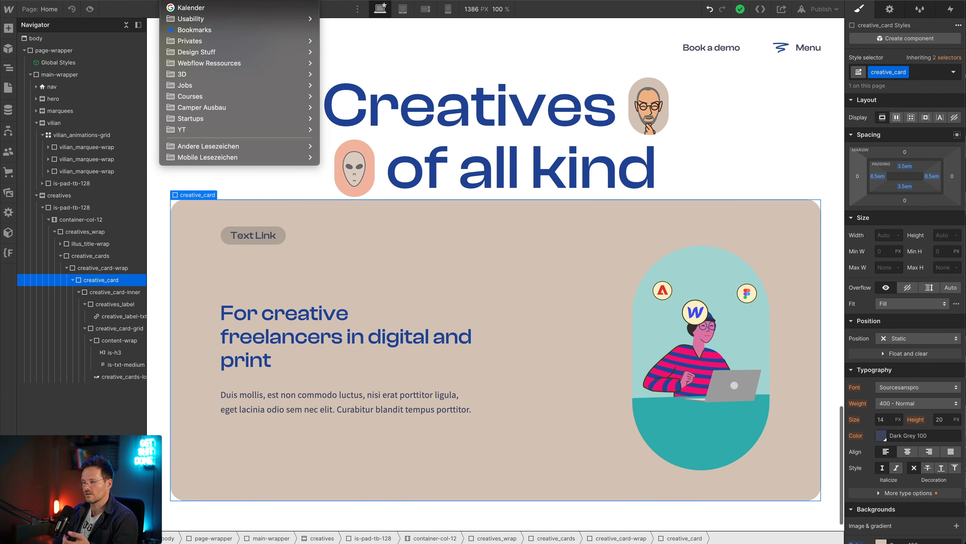
{"action": "key", "text": "Escape"}
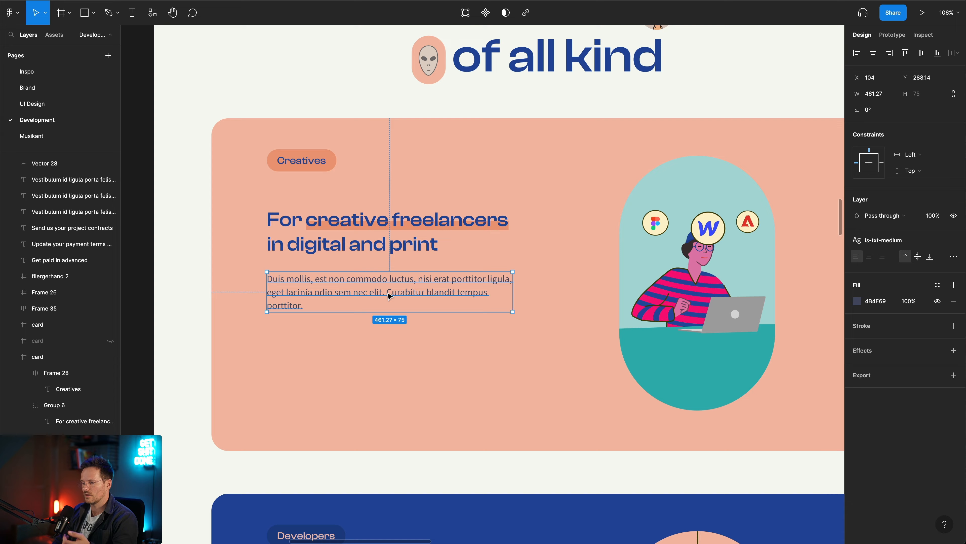
{"action": "scroll", "coordinate": [457, 160], "scroll_direction": "down", "scroll_amount": 2}
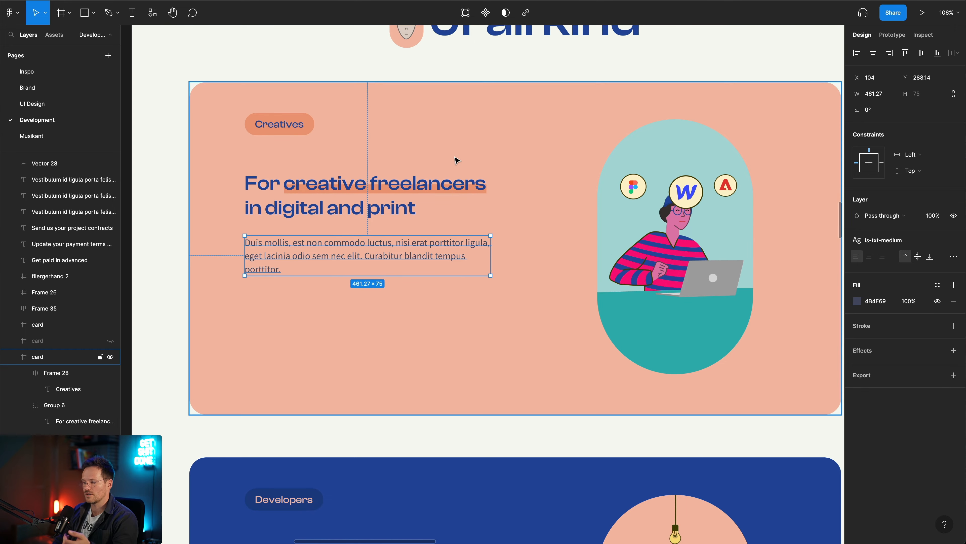
{"action": "scroll", "coordinate": [457, 160], "scroll_direction": "down", "scroll_amount": 6}
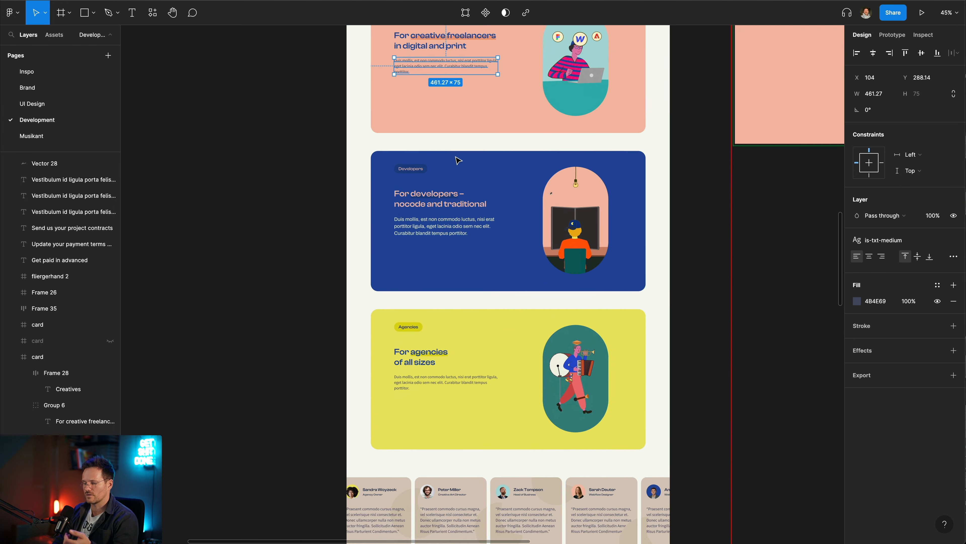
{"action": "scroll", "coordinate": [458, 159], "scroll_direction": "up", "scroll_amount": 3}
{"action": "scroll", "coordinate": [458, 160], "scroll_direction": "right", "scroll_amount": 2}
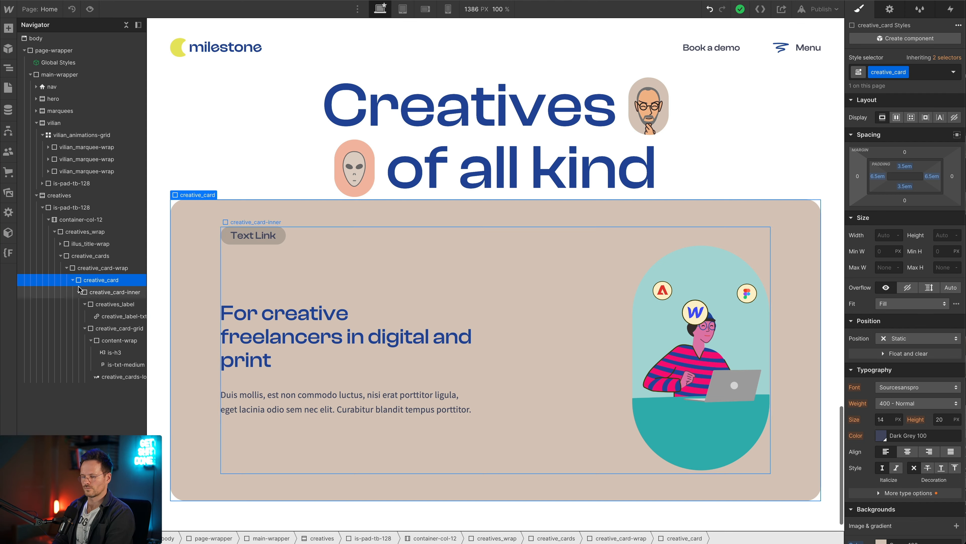
Collapse creative_card in Webflow and duplicate it twice so creative_card-wrap holds three cards.
{"action": "left_click", "coordinate": [72, 280]}
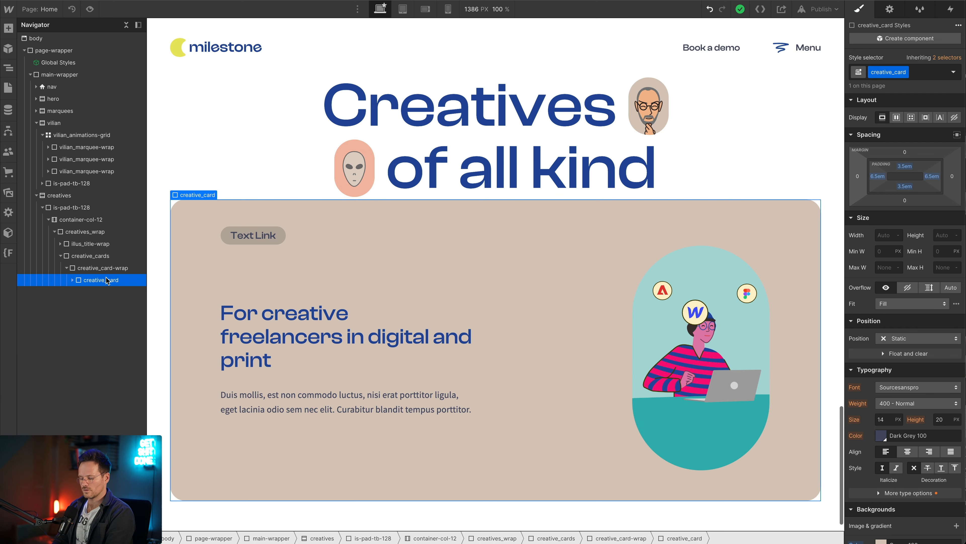
{"action": "key", "text": "ctrl+d"}
{"action": "key", "text": "ctrl+d"}
{"action": "scroll", "coordinate": [301, 296], "scroll_direction": "down", "scroll_amount": 5}
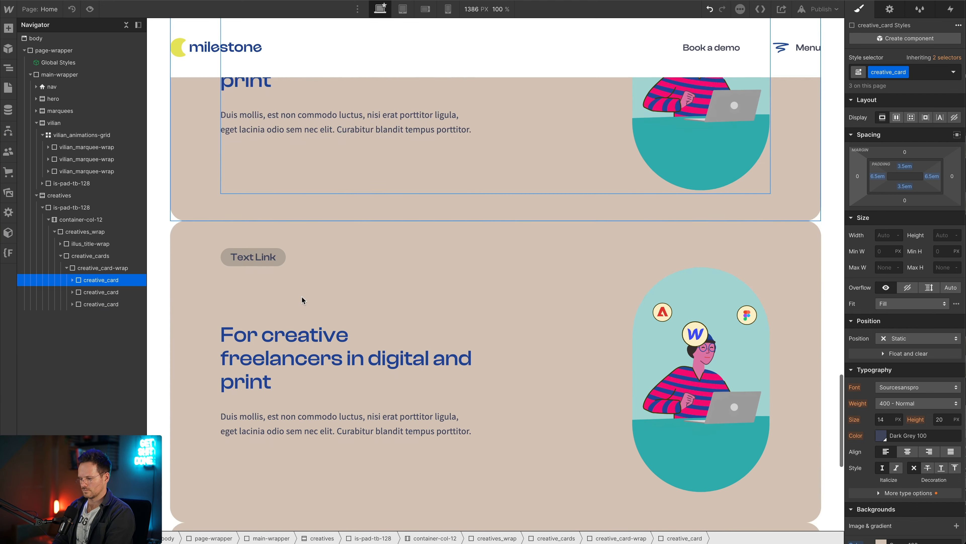
{"action": "scroll", "coordinate": [301, 296], "scroll_direction": "up", "scroll_amount": 5}
{"action": "scroll", "coordinate": [302, 296], "scroll_direction": "down", "scroll_amount": 5}
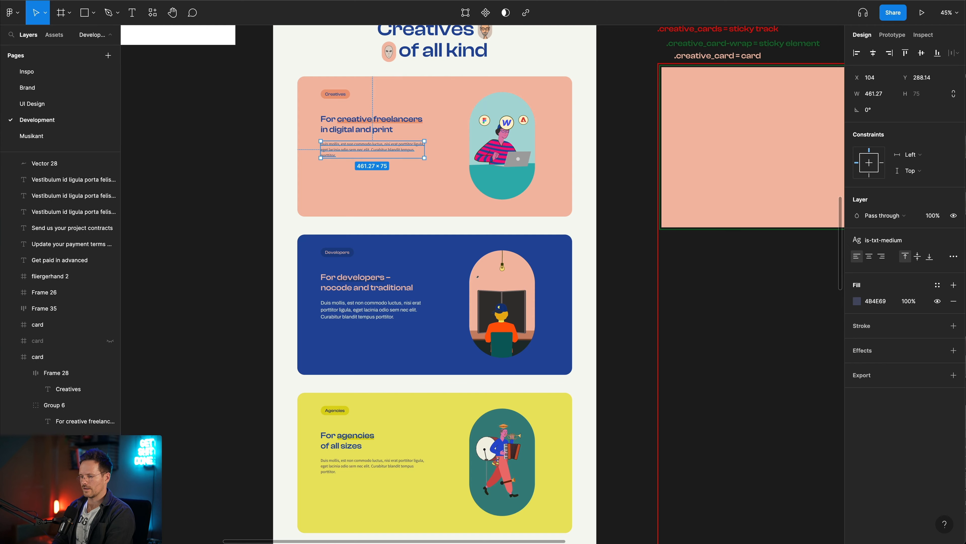
Inspect the fill of the first card frame in the Figma design and return to Webflow.
{"action": "left_click", "coordinate": [313, 109]}
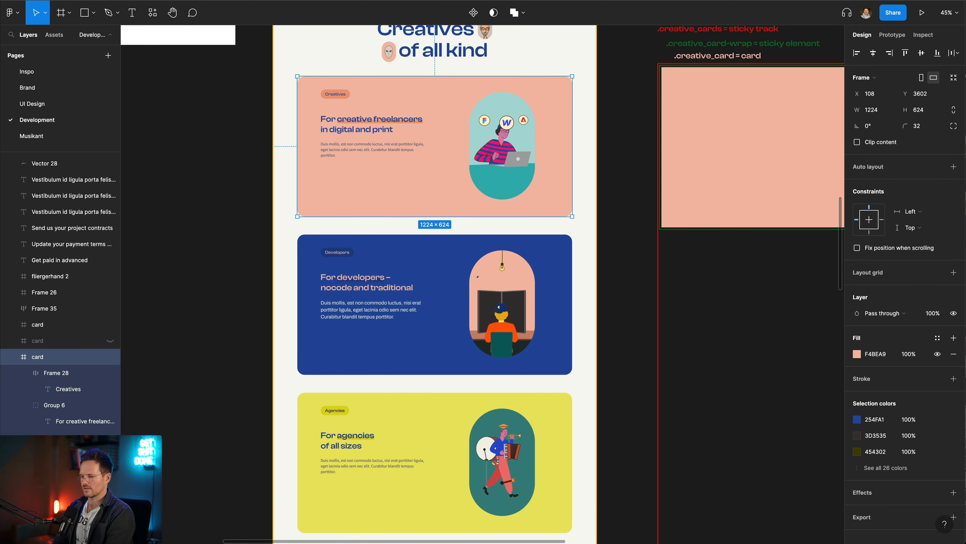
{"action": "key", "text": "super+Tab"}
{"action": "scroll", "coordinate": [218, 164], "scroll_direction": "up", "scroll_amount": 1}
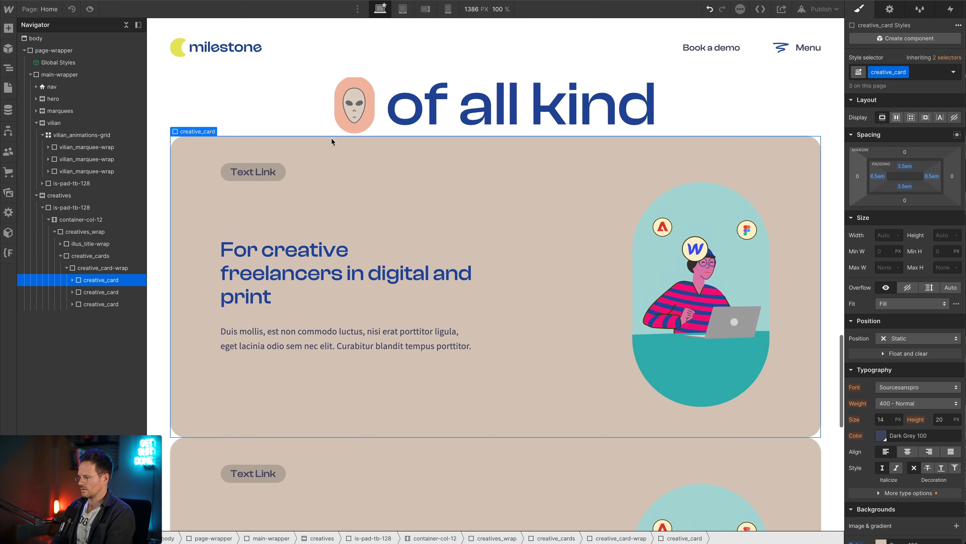
Add the combo class is-01 to the first creative_card.
{"action": "key", "text": "ctrl+Return"}
{"action": "type", "text": "is-"}
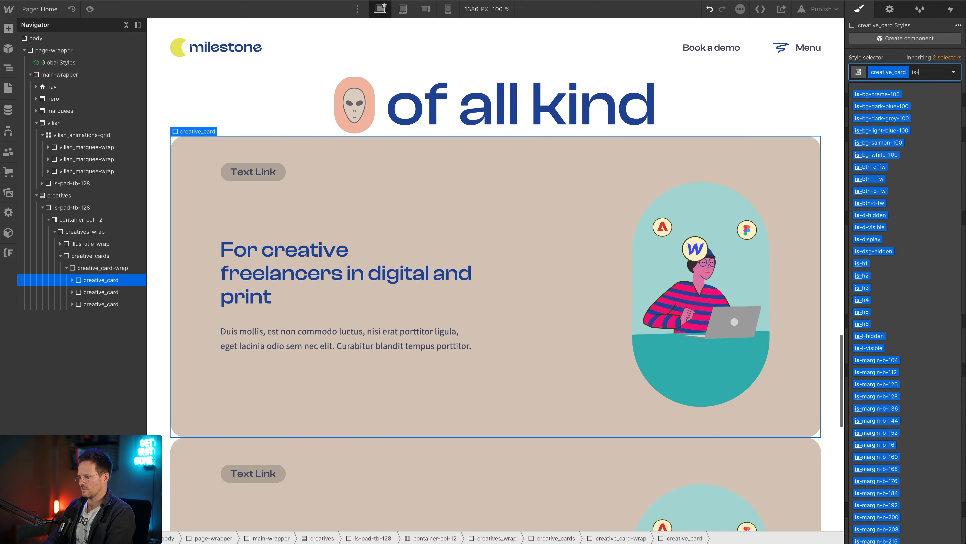
{"action": "type", "text": "01"}
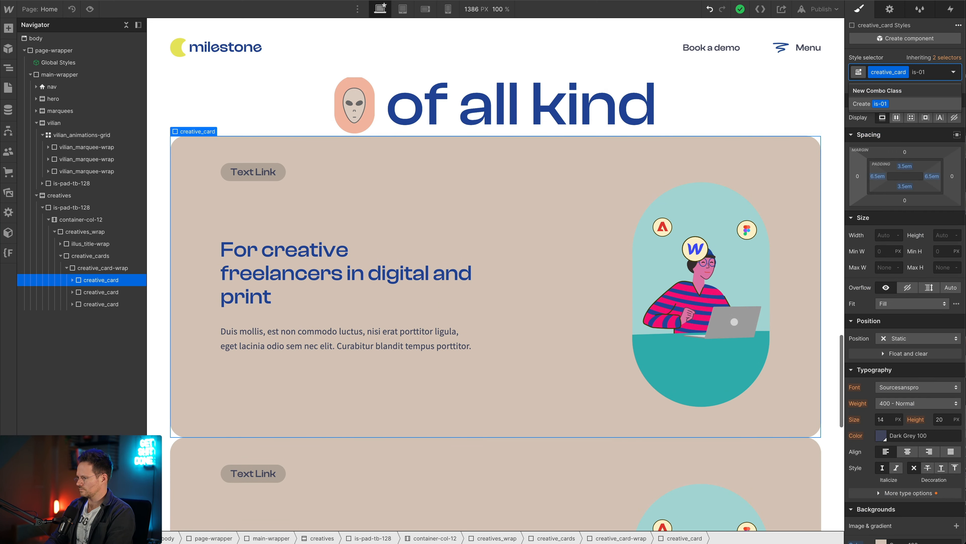
{"action": "key", "text": "BackSpace"}
{"action": "key", "text": "BackSpace"}
{"action": "key", "text": "BackSpace"}
{"action": "key", "text": "BackSpace"}
{"action": "key", "text": "BackSpace"}
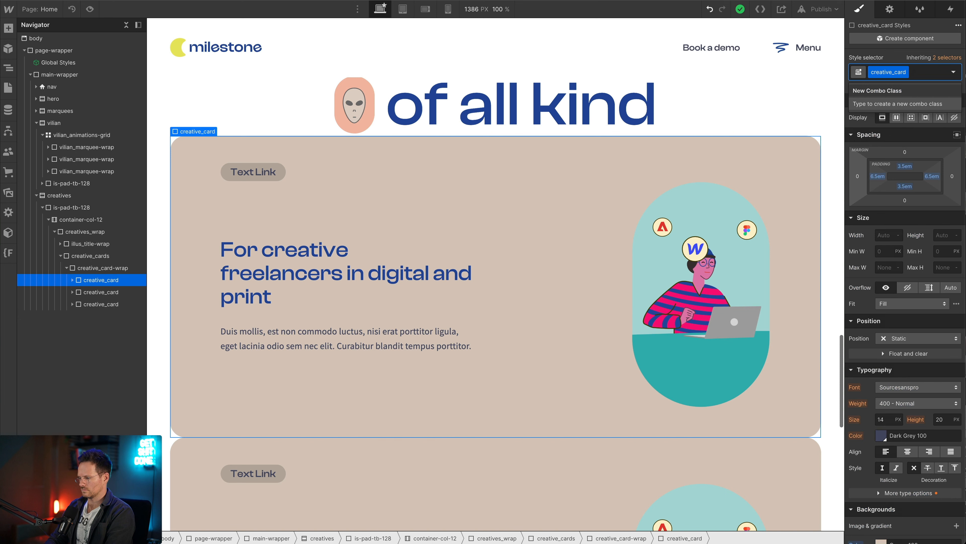
{"action": "type", "text": "is-01"}
{"action": "key", "text": "Return"}
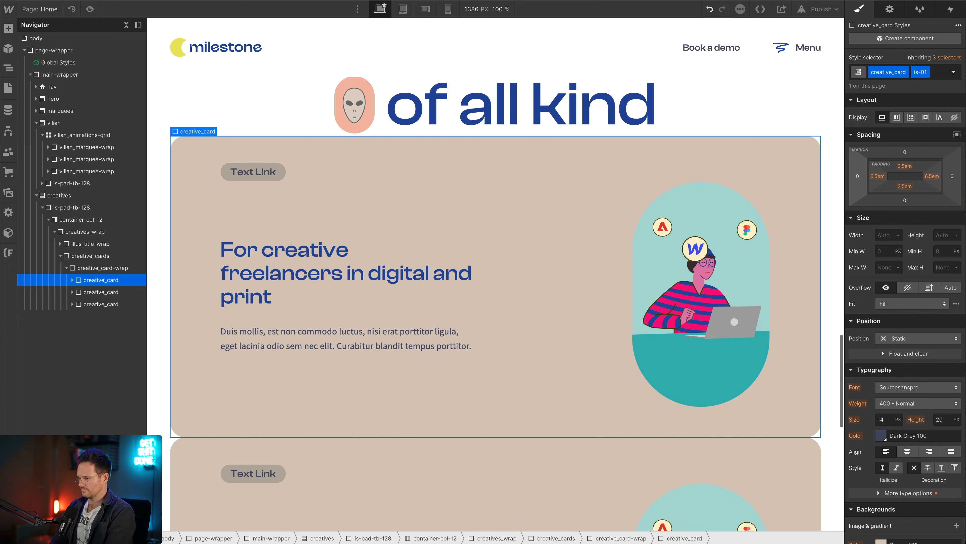
Set the background color of the creative_card is-01 combo class to the Salmon 100 swatch.
{"action": "scroll", "coordinate": [879, 225], "scroll_direction": "down", "scroll_amount": 8}
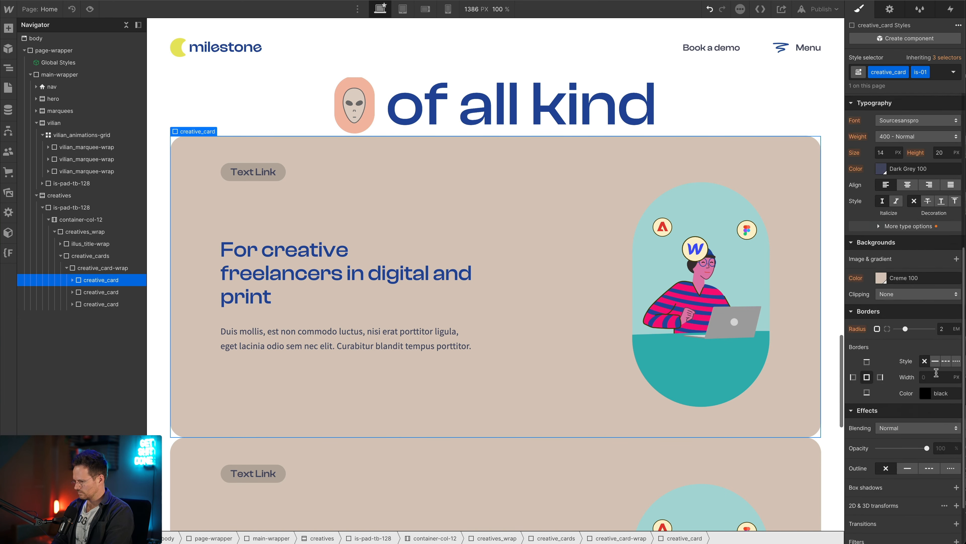
{"action": "left_click", "coordinate": [881, 240]}
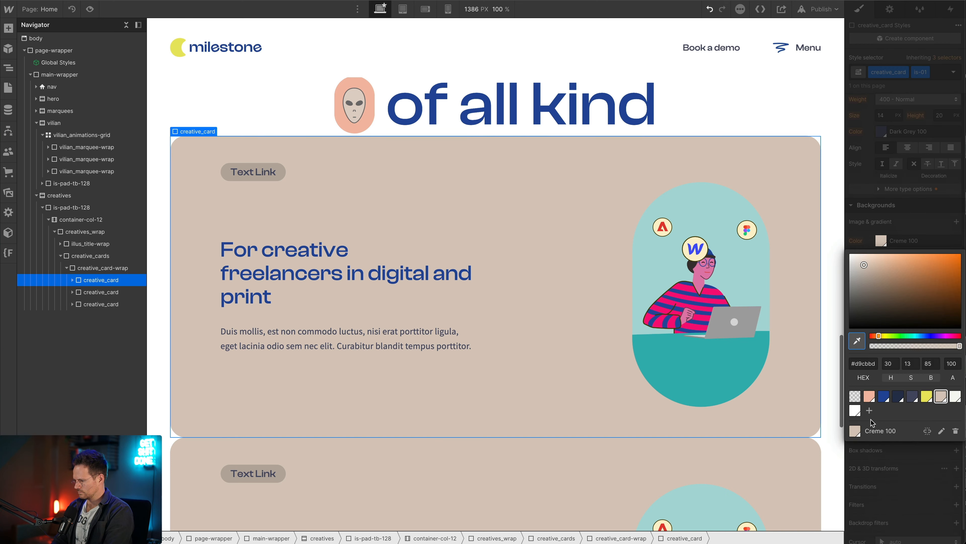
{"action": "left_click", "coordinate": [870, 397]}
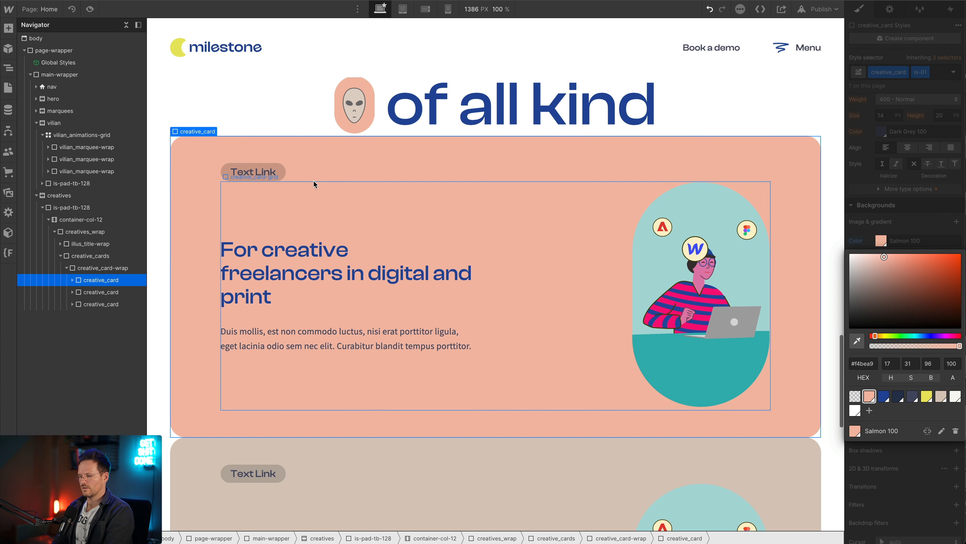
Add a combo class to the first card's creative_label-txt link and correct its name to is-01.
{"action": "left_click", "coordinate": [255, 172]}
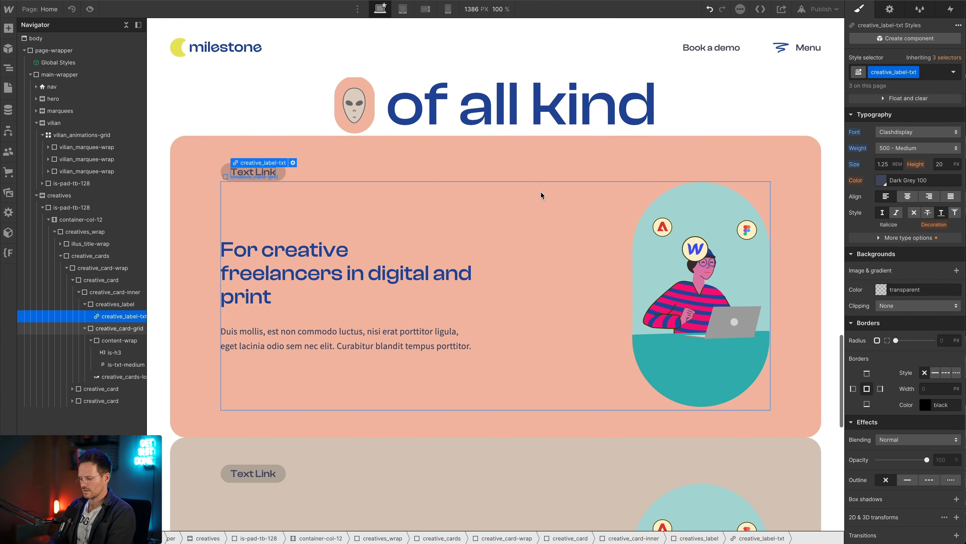
{"action": "key", "text": "ctrl+Return"}
{"action": "type", "text": "is-o1"}
{"action": "key", "text": "Return"}
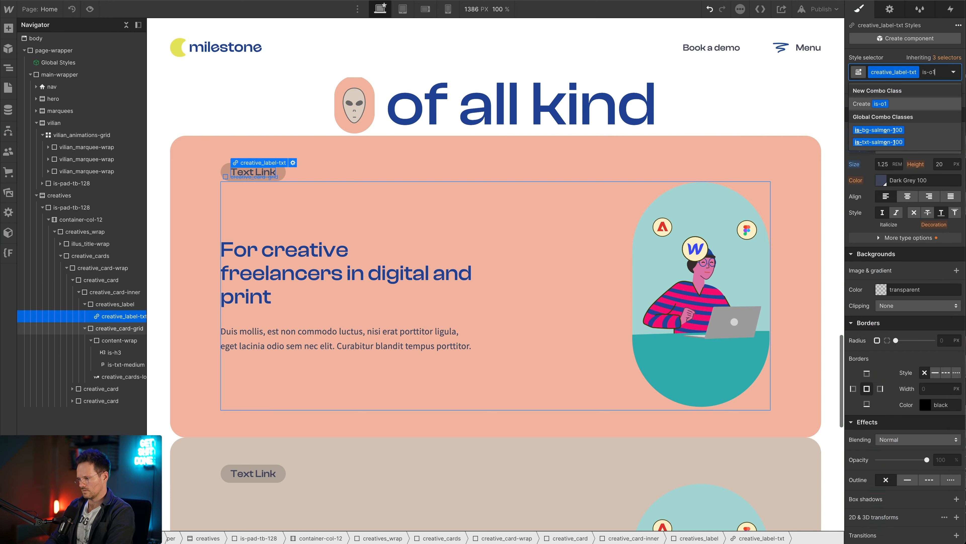
{"action": "double_click", "coordinate": [931, 72]}
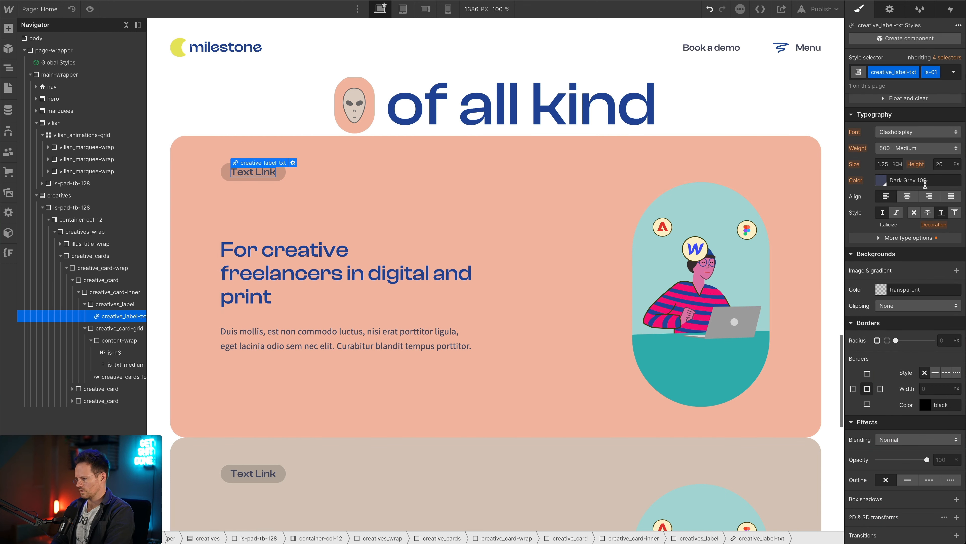
Set the text color of the first card's creative_label-txt is-01 combo class to the Light Blue 100 swatch.
{"action": "scroll", "coordinate": [915, 278], "scroll_direction": "up", "scroll_amount": 2}
{"action": "left_click", "coordinate": [885, 223]}
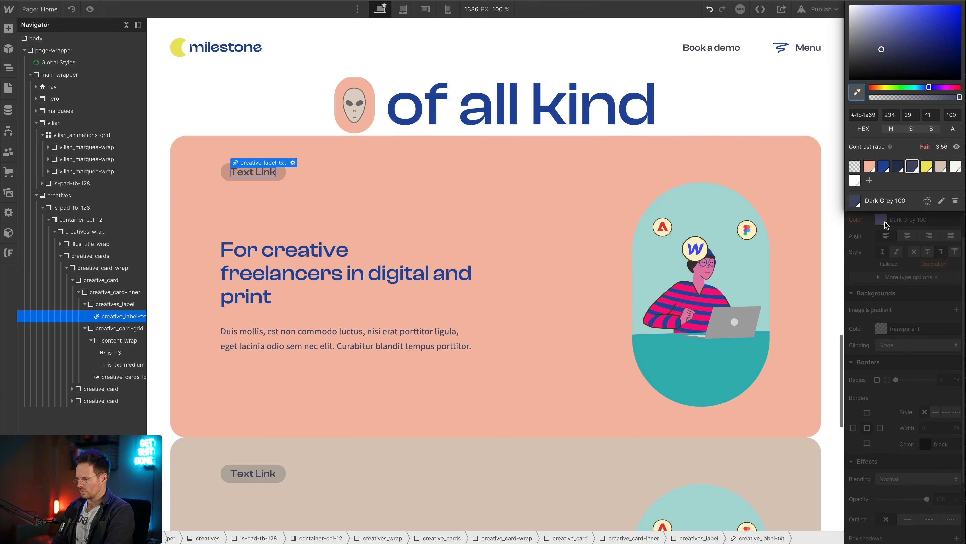
{"action": "left_click", "coordinate": [885, 224]}
{"action": "left_click", "coordinate": [881, 220]}
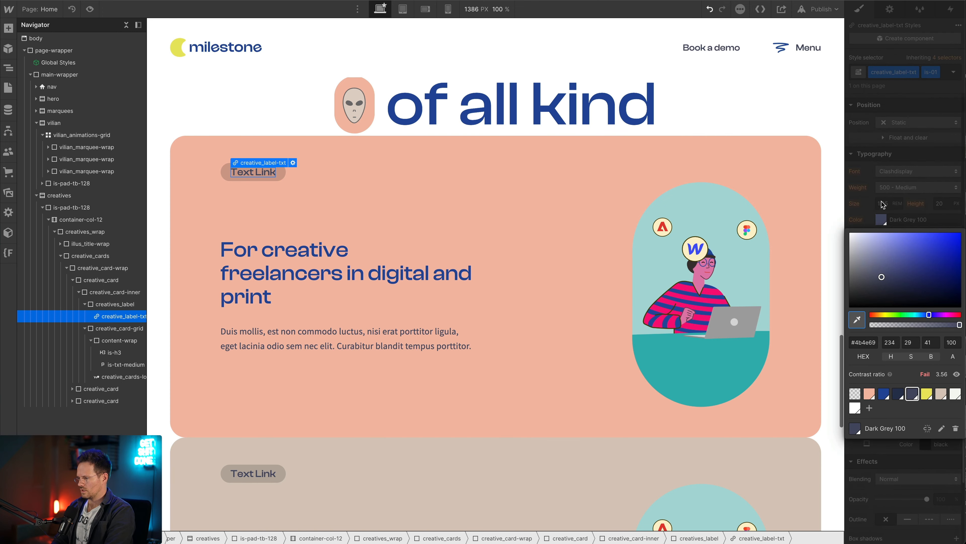
{"action": "left_click", "coordinate": [884, 392]}
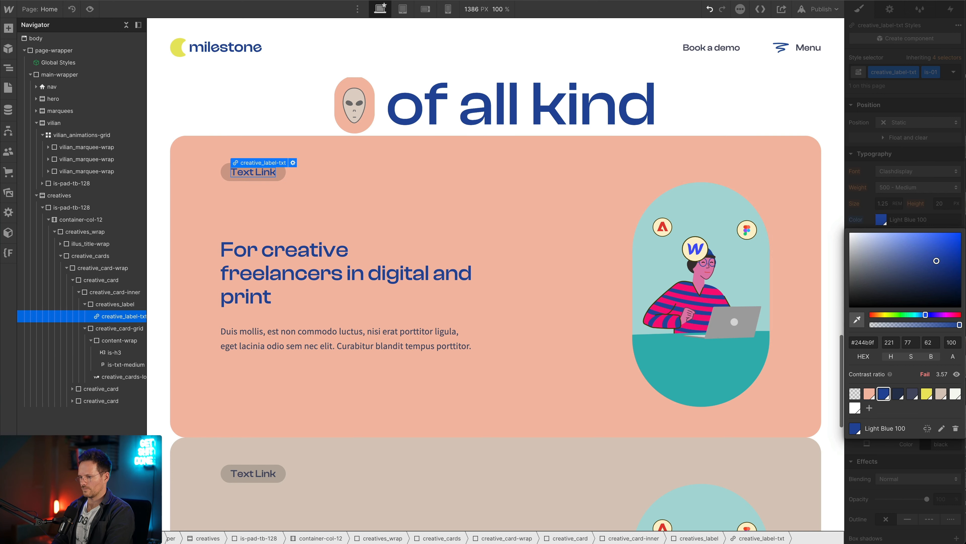
Copy the heading "For developers – nocode and traditional" from the Figma design and paste it into the second card's heading in Webflow.
{"action": "key", "text": "super+Tab"}
{"action": "scroll", "coordinate": [356, 276], "scroll_direction": "up", "scroll_amount": 5}
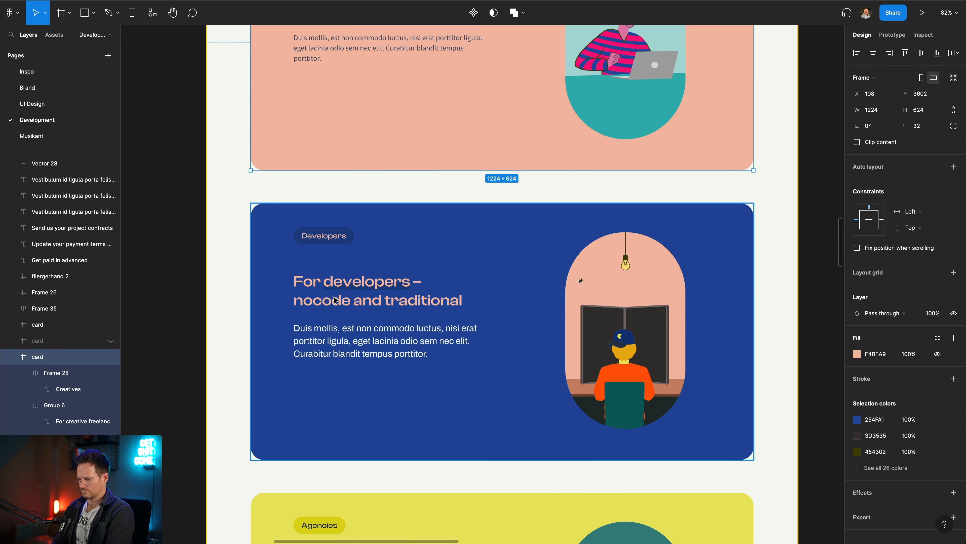
{"action": "double_click", "coordinate": [328, 278]}
{"action": "key", "text": "super+c"}
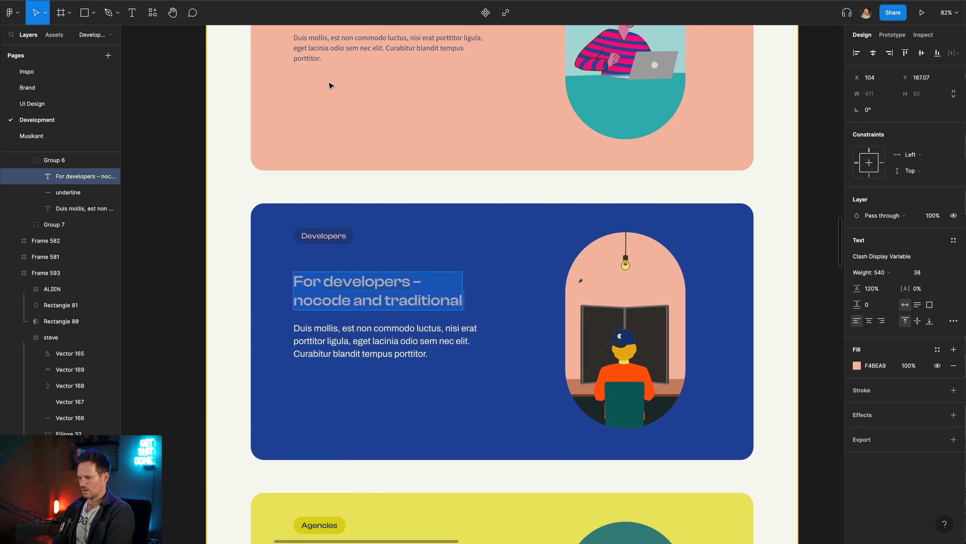
{"action": "key", "text": "super+Tab"}
{"action": "scroll", "coordinate": [273, 378], "scroll_direction": "down", "scroll_amount": 5}
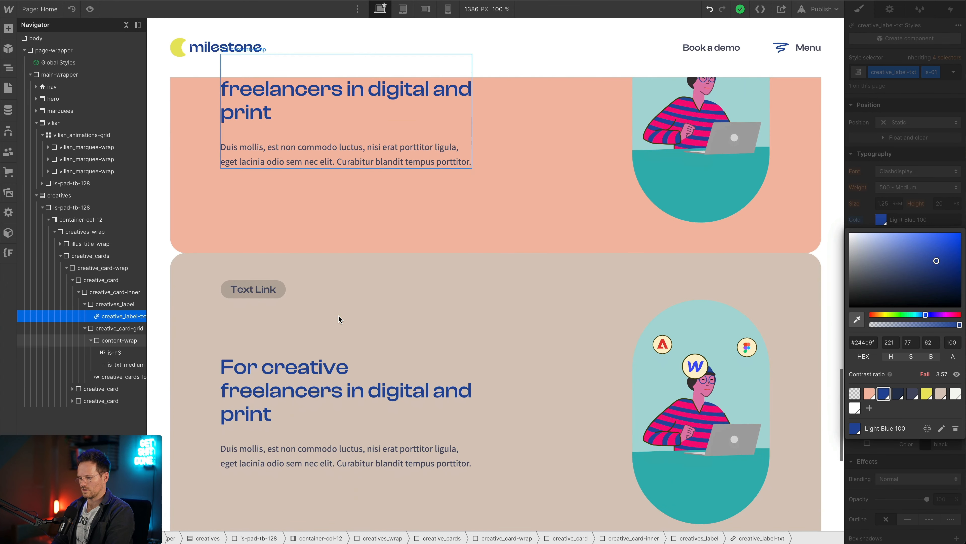
{"action": "double_click", "coordinate": [272, 378]}
{"action": "key", "text": "super+v"}
{"action": "left_click", "coordinate": [166, 278]}
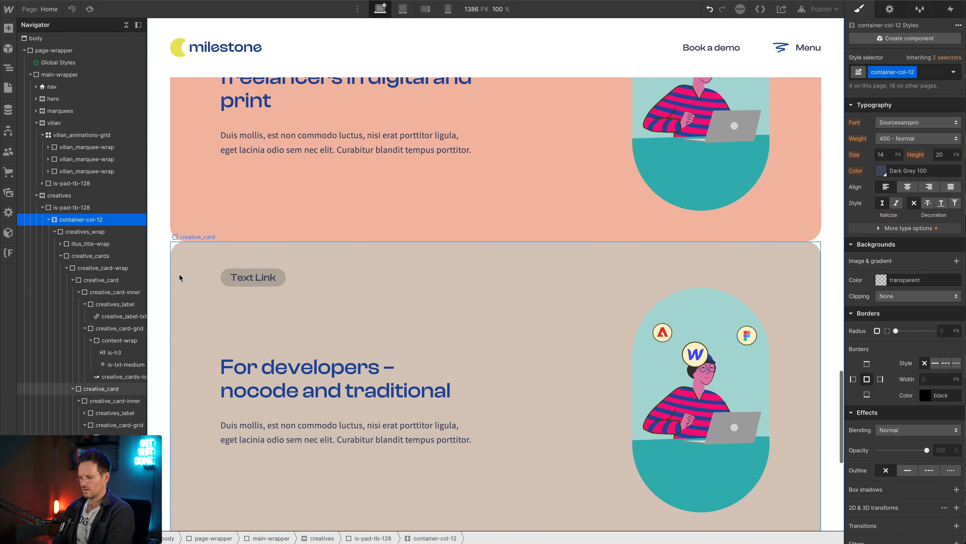
Check the Developers card in Figma, then set the creative_card class's background color in Webflow to the Light Blue 100 swatch.
{"action": "key", "text": "super+Tab"}
{"action": "key", "text": "Escape"}
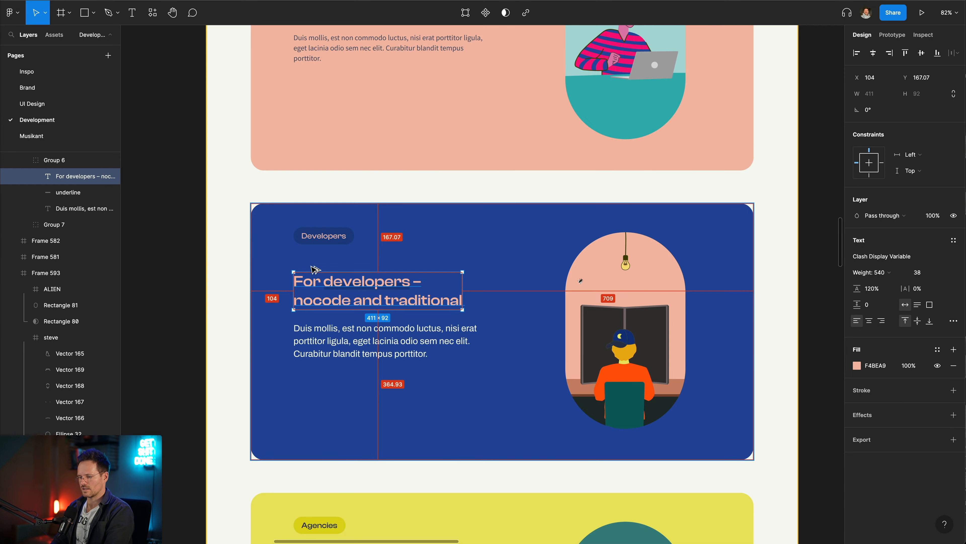
{"action": "key", "text": "super+Tab"}
{"action": "left_click", "coordinate": [189, 293]}
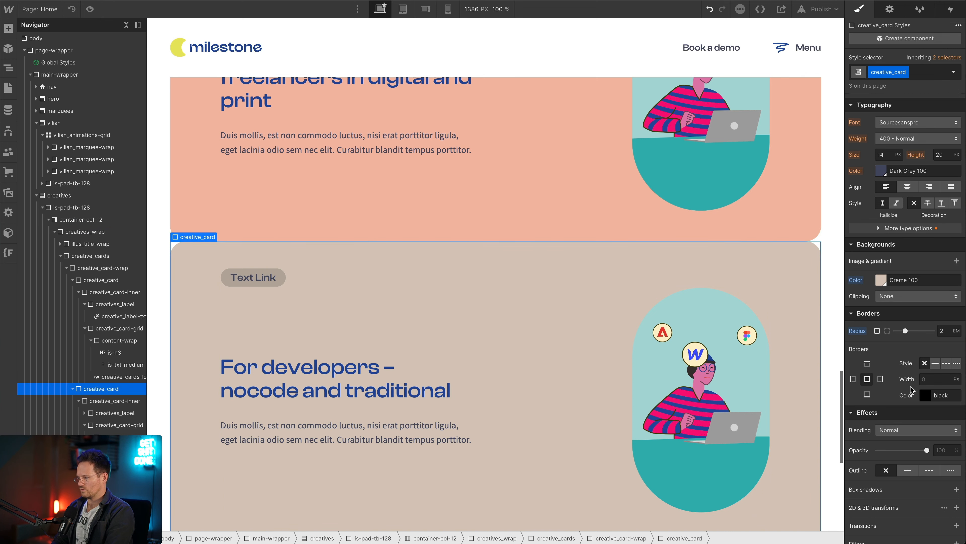
{"action": "left_click", "coordinate": [881, 280]}
{"action": "left_click", "coordinate": [884, 436]}
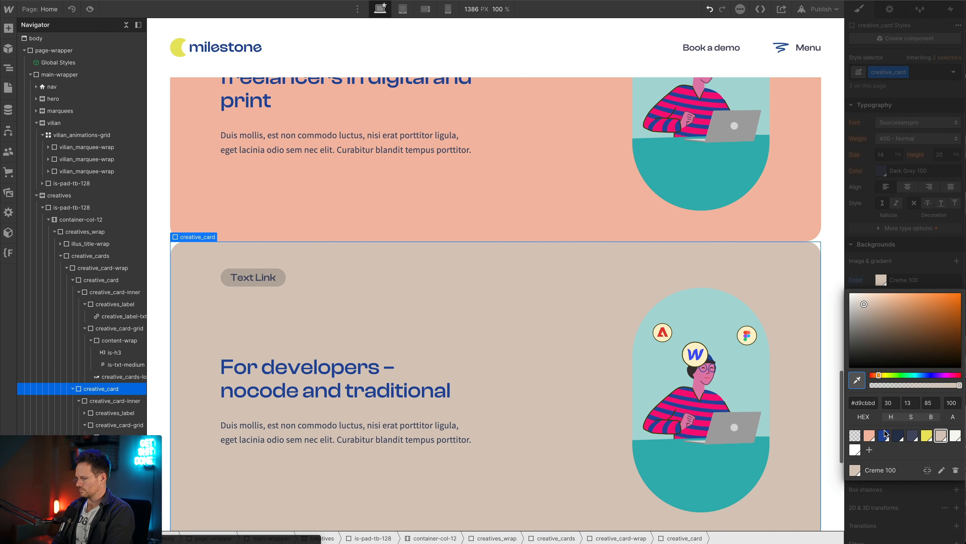
Replace the is-txt-light-blue-100 combo class on the second card's heading with is-txt-salmon-100.
{"action": "left_click", "coordinate": [304, 378]}
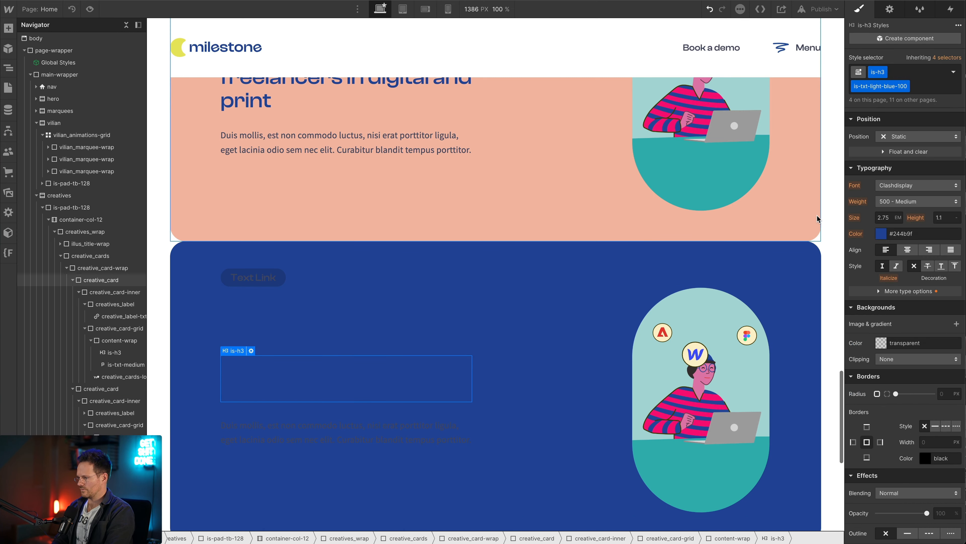
{"action": "key", "text": "super+Return"}
{"action": "key", "text": "BackSpace"}
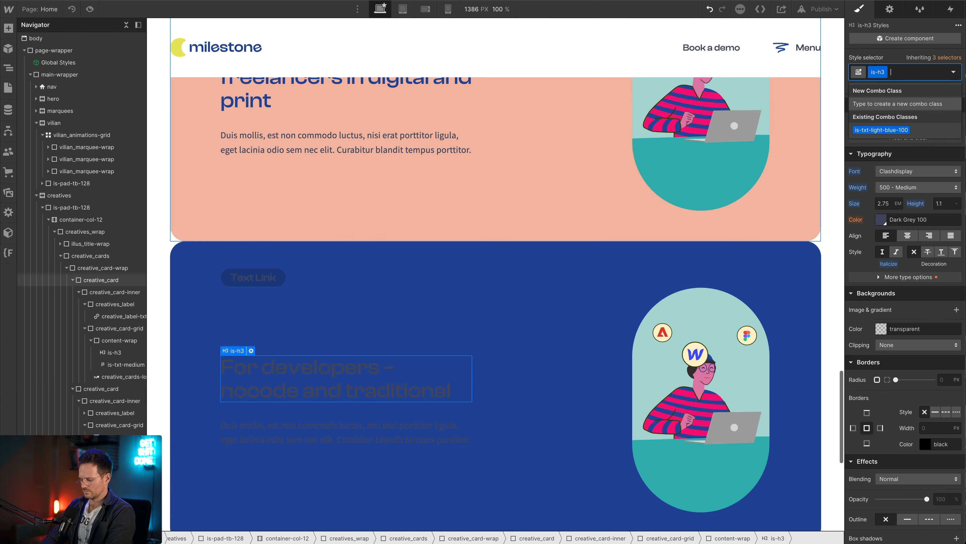
{"action": "type", "text": "salmi"}
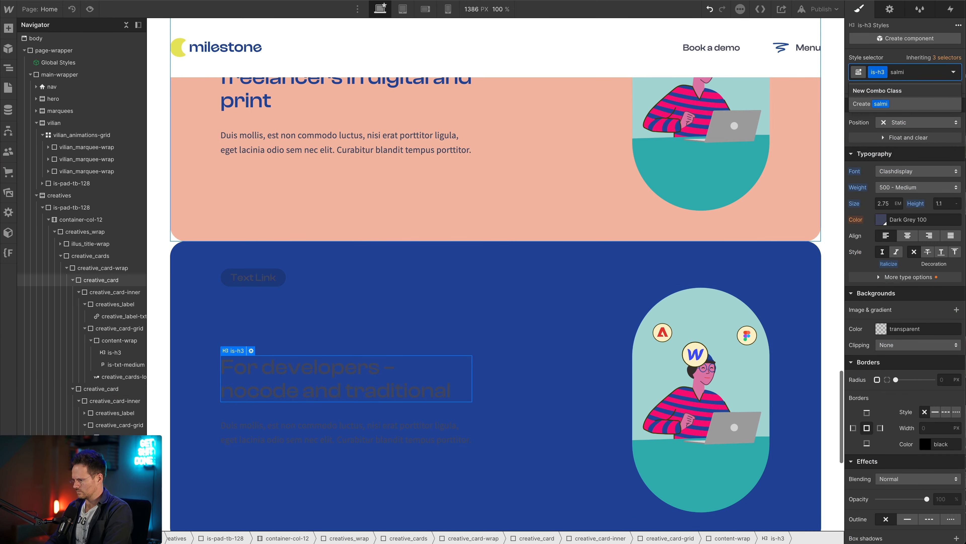
{"action": "key", "text": "Down"}
{"action": "key", "text": "Down"}
{"action": "key", "text": "Return"}
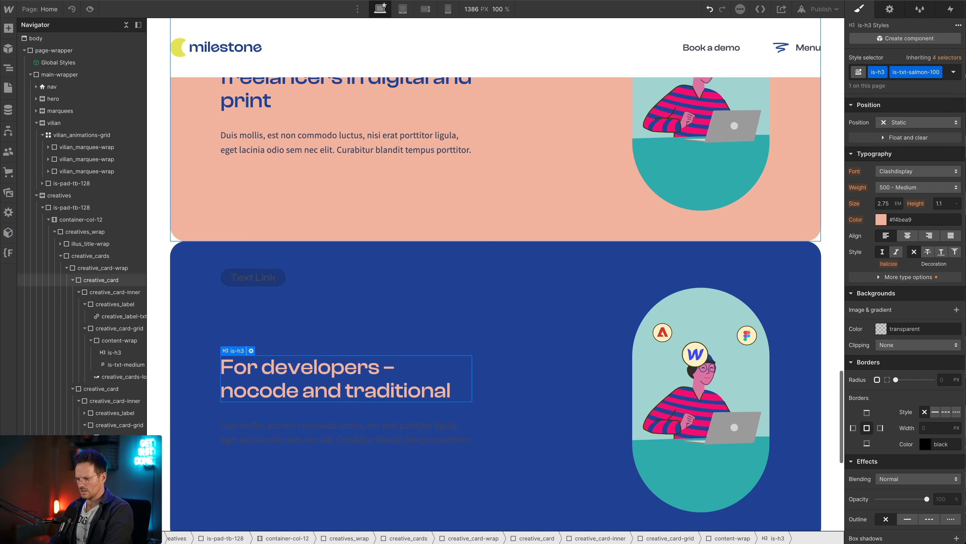
Switch to Figma, apply the is-txt-medium text style to the Developers card's paragraph, and return to Webflow.
{"action": "key", "text": "super+Tab"}
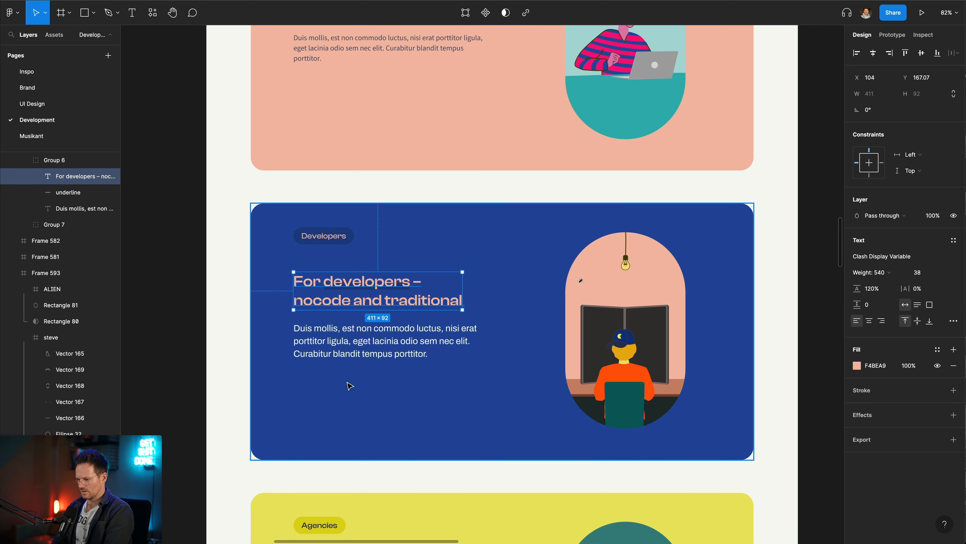
{"action": "scroll", "coordinate": [363, 340], "scroll_direction": "up", "scroll_amount": 3}
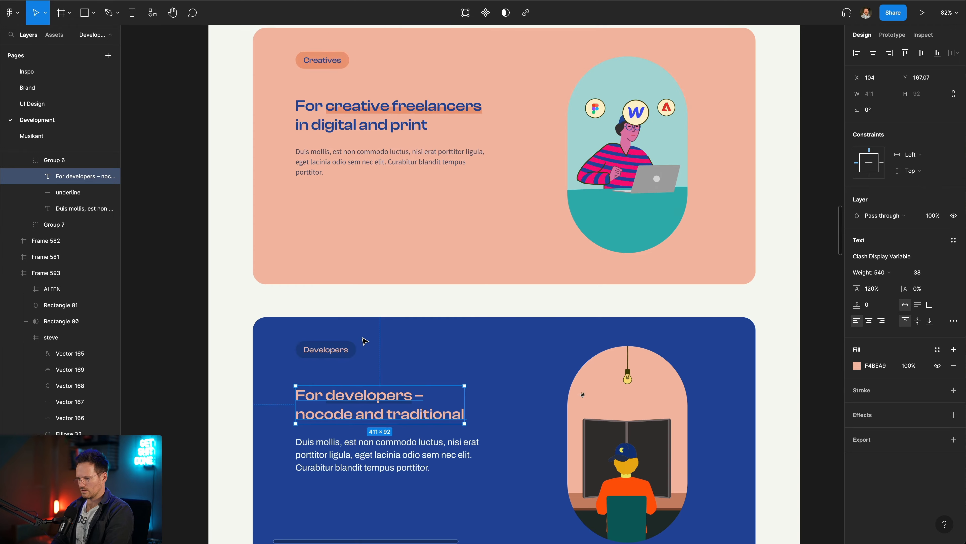
{"action": "scroll", "coordinate": [362, 339], "scroll_direction": "down", "scroll_amount": 7}
{"action": "scroll", "coordinate": [362, 339], "scroll_direction": "up", "scroll_amount": 5}
{"action": "left_click", "coordinate": [352, 383]}
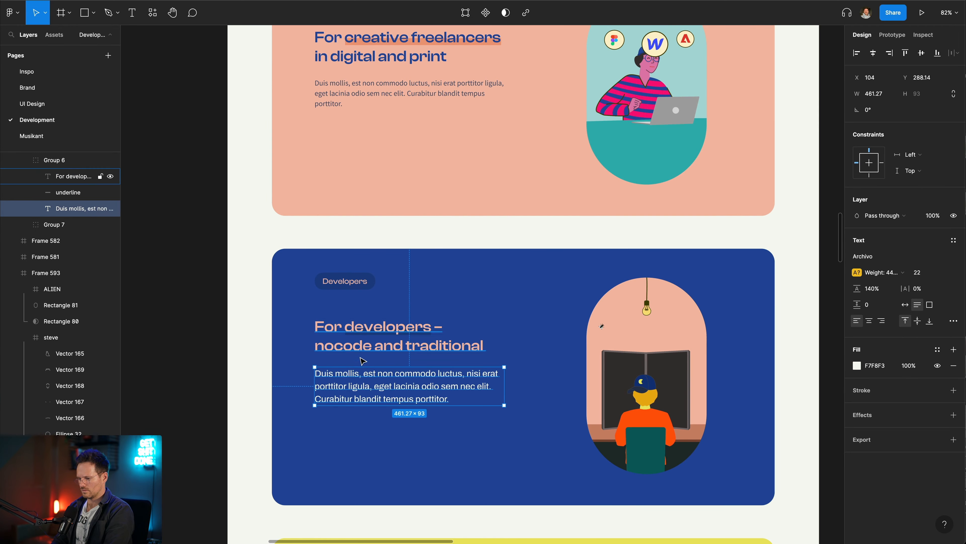
{"action": "scroll", "coordinate": [353, 398], "scroll_direction": "up", "scroll_amount": 2}
{"action": "scroll", "coordinate": [353, 400], "scroll_direction": "down", "scroll_amount": 3}
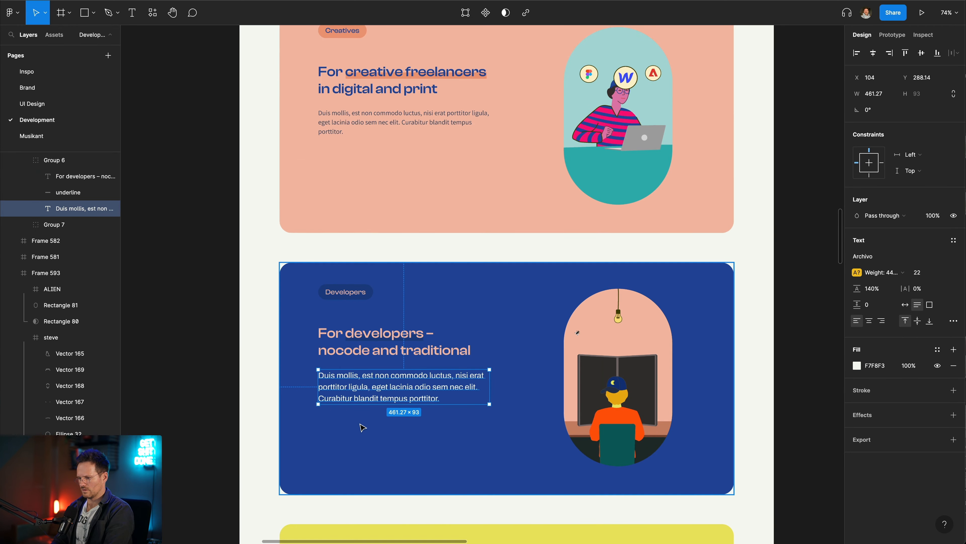
{"action": "scroll", "coordinate": [362, 426], "scroll_direction": "down", "scroll_amount": 4}
{"action": "scroll", "coordinate": [363, 424], "scroll_direction": "up", "scroll_amount": 2}
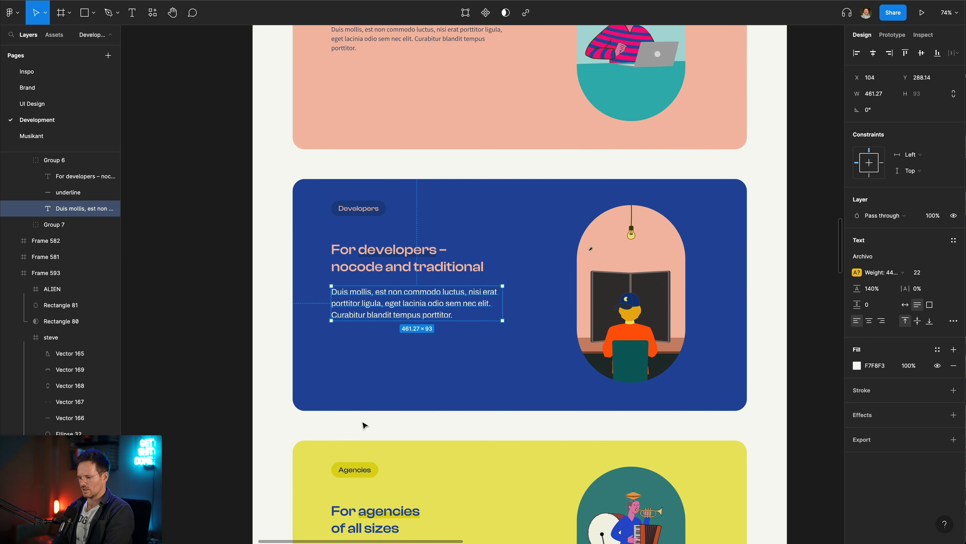
{"action": "scroll", "coordinate": [327, 373], "scroll_direction": "left", "scroll_amount": 2}
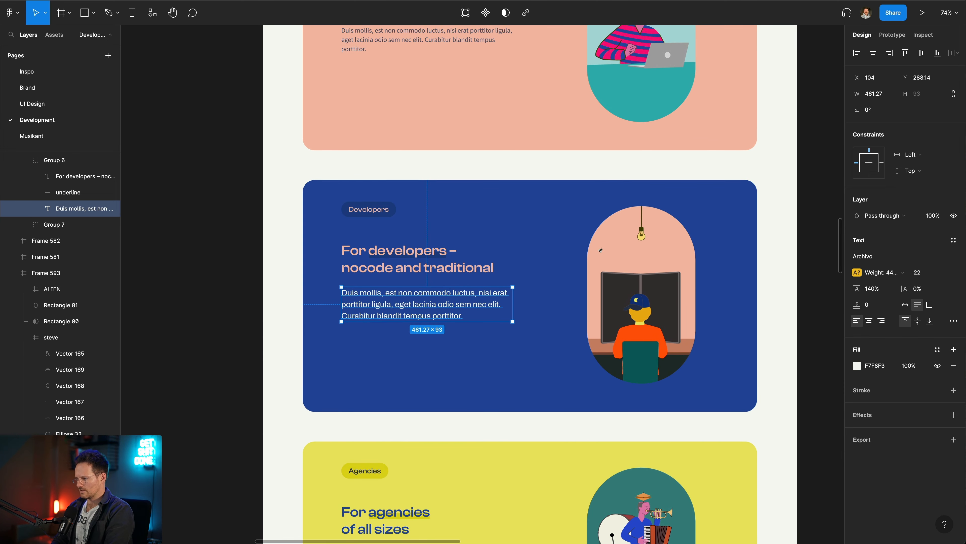
{"action": "left_click", "coordinate": [954, 240]}
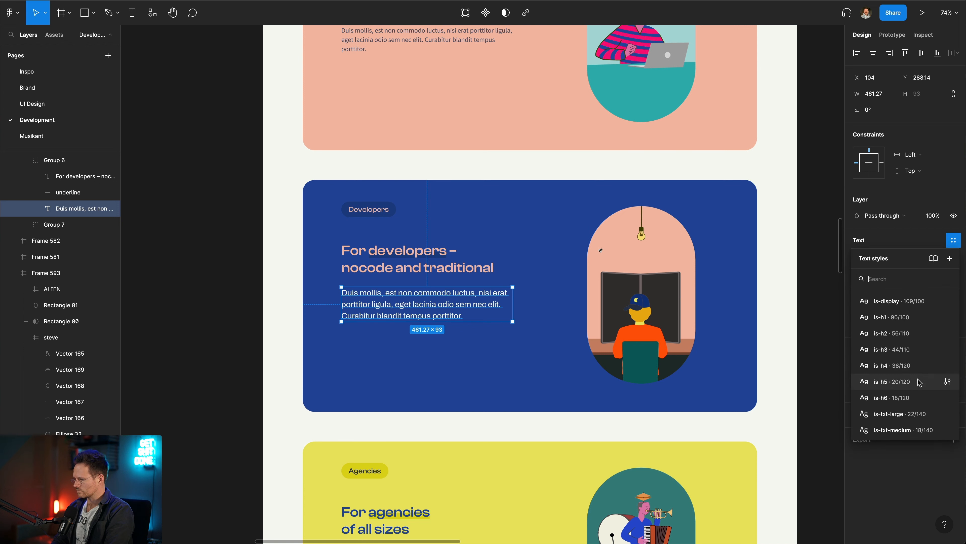
{"action": "left_click", "coordinate": [900, 430]}
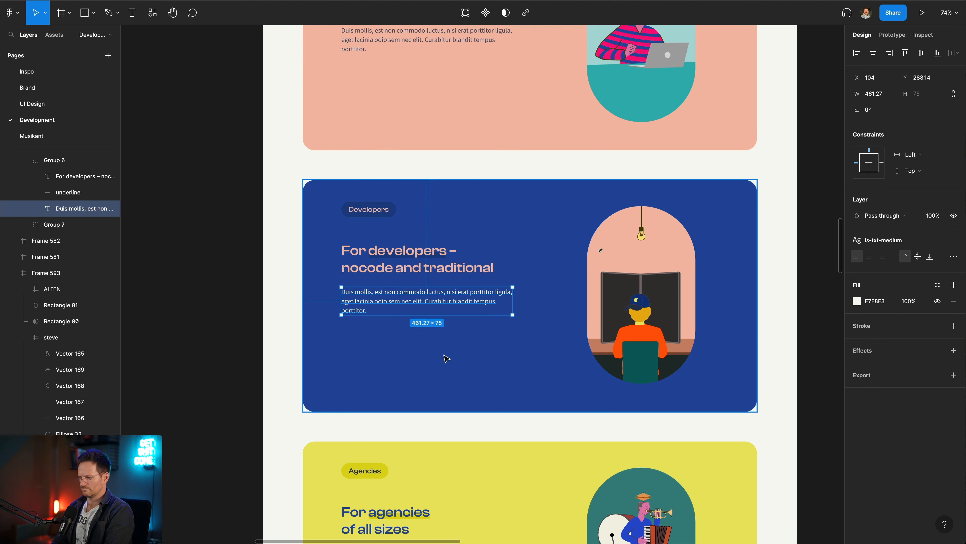
{"action": "key", "text": "super+Tab"}
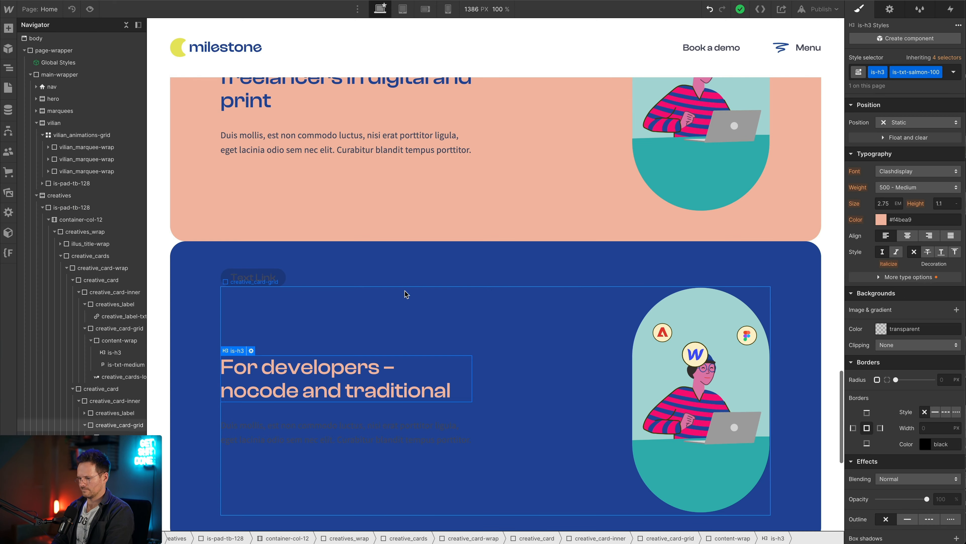
Add the global combo class is-txt-white-100 to the second card's is-txt-medium paragraph.
{"action": "left_click", "coordinate": [343, 440]}
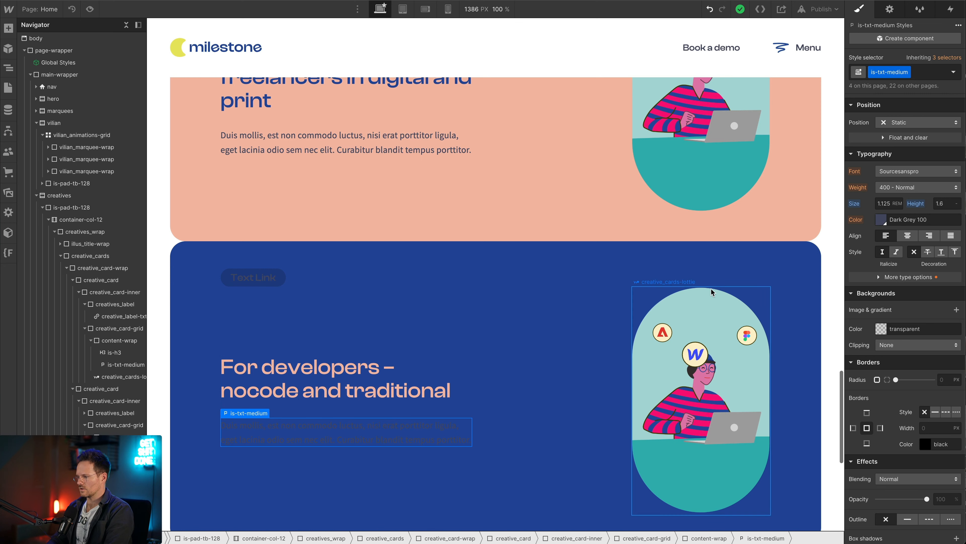
{"action": "key", "text": "super+Return"}
{"action": "type", "text": "whit"}
{"action": "key", "text": "Down"}
{"action": "key", "text": "Down"}
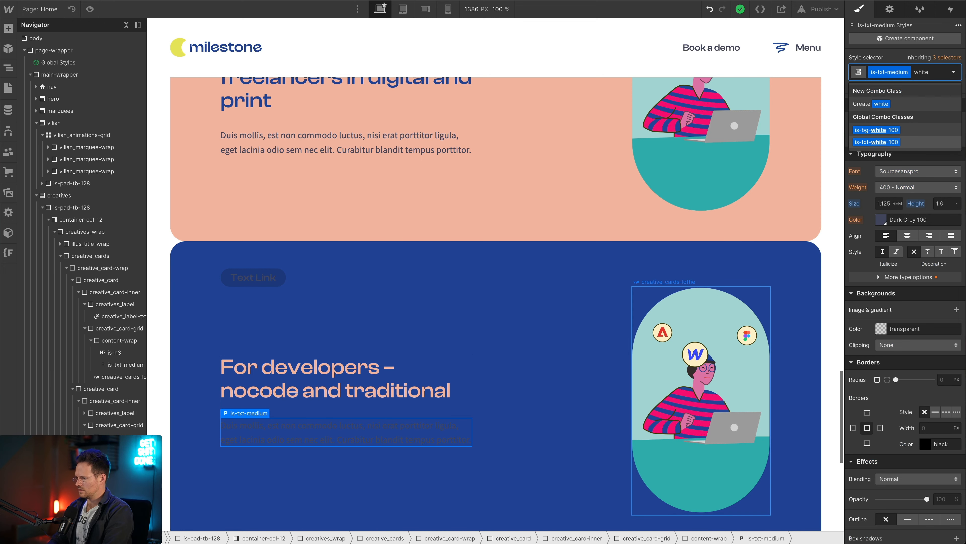
{"action": "key", "text": "Return"}
{"action": "scroll", "coordinate": [447, 457], "scroll_direction": "down", "scroll_amount": 2}
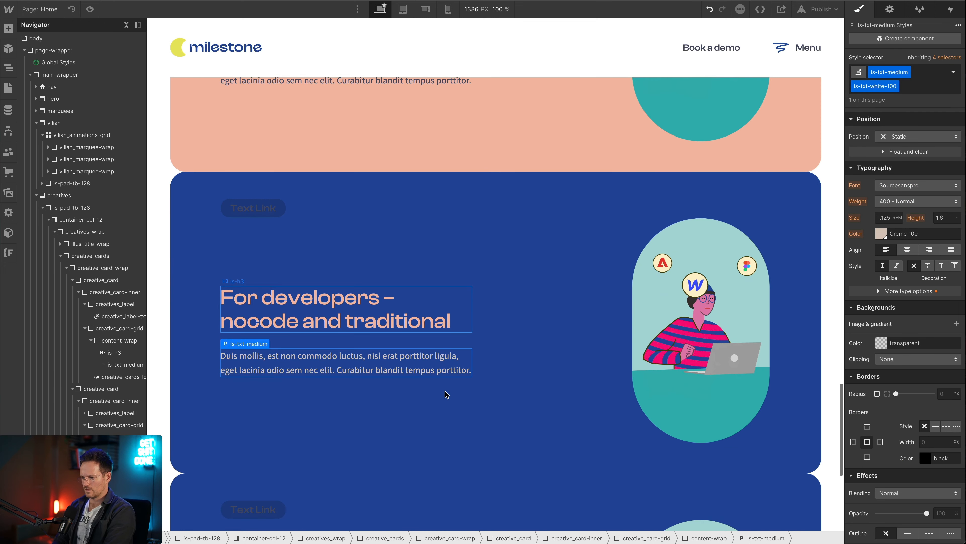
Add the global combo class is-txt-salmon-100 to the second card's creative_label-txt link.
{"action": "left_click", "coordinate": [245, 213]}
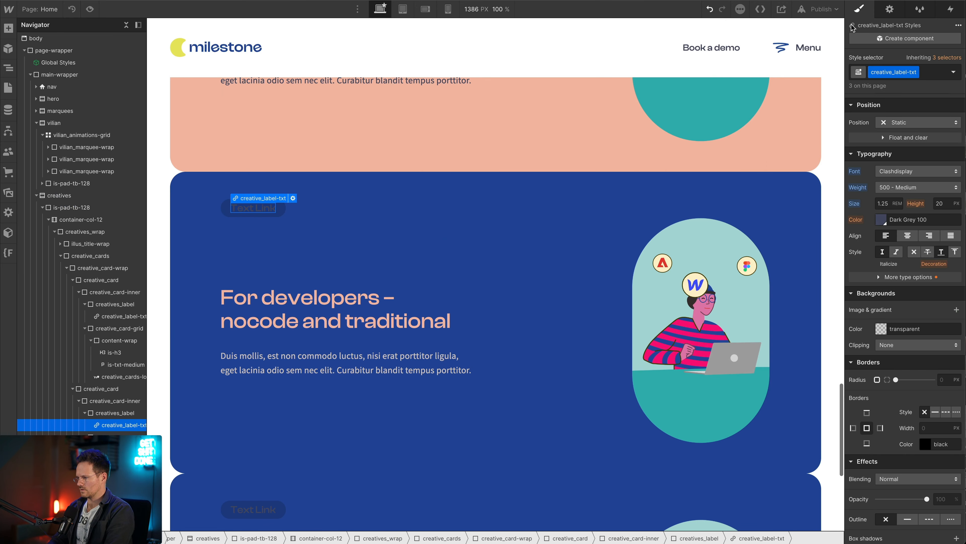
{"action": "key", "text": "super+Return"}
{"action": "type", "text": "salmin"}
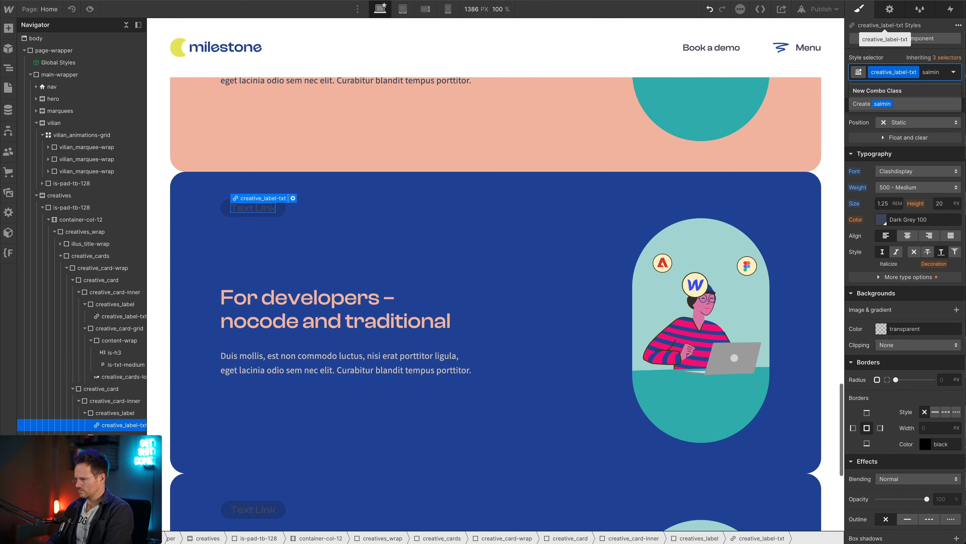
{"action": "key", "text": "Down"}
{"action": "key", "text": "Down"}
{"action": "key", "text": "Return"}
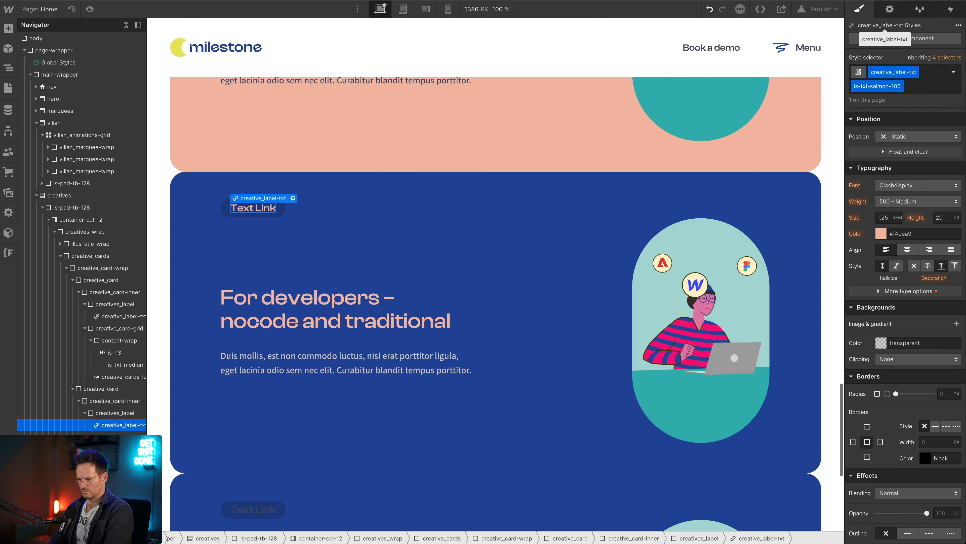
Replace the second card's Lottie animation with Hackerboy_kurz.json from the assets.
{"action": "scroll", "coordinate": [684, 236], "scroll_direction": "down", "scroll_amount": 2}
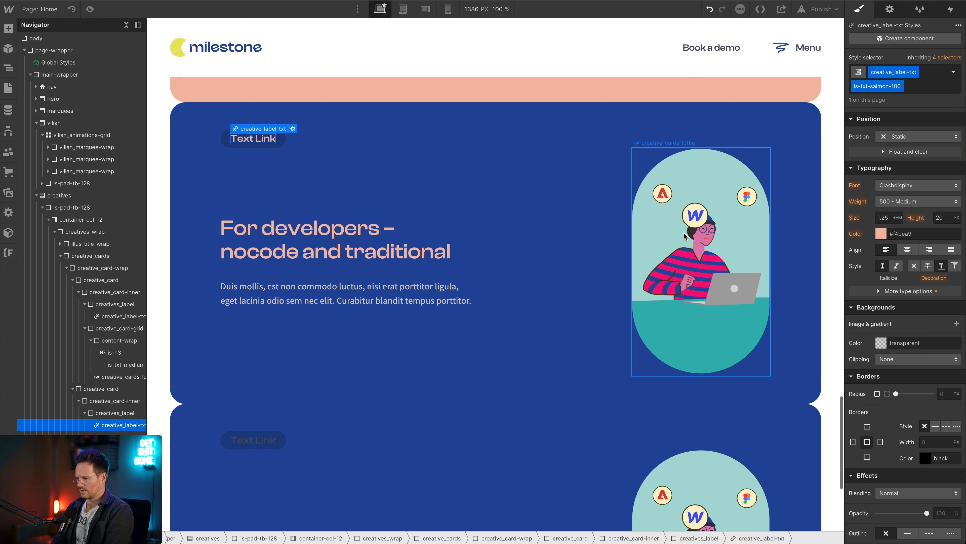
{"action": "left_click", "coordinate": [688, 237]}
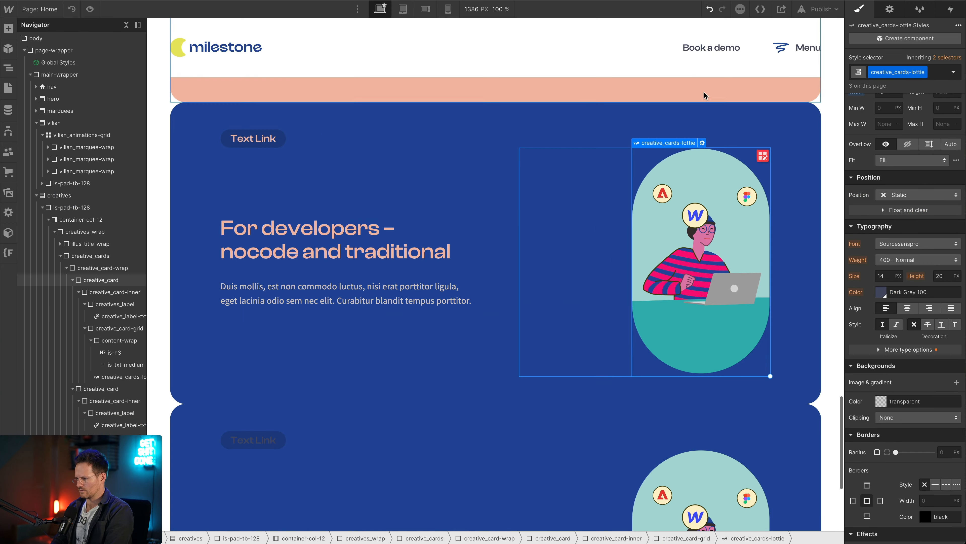
{"action": "left_click", "coordinate": [702, 142]}
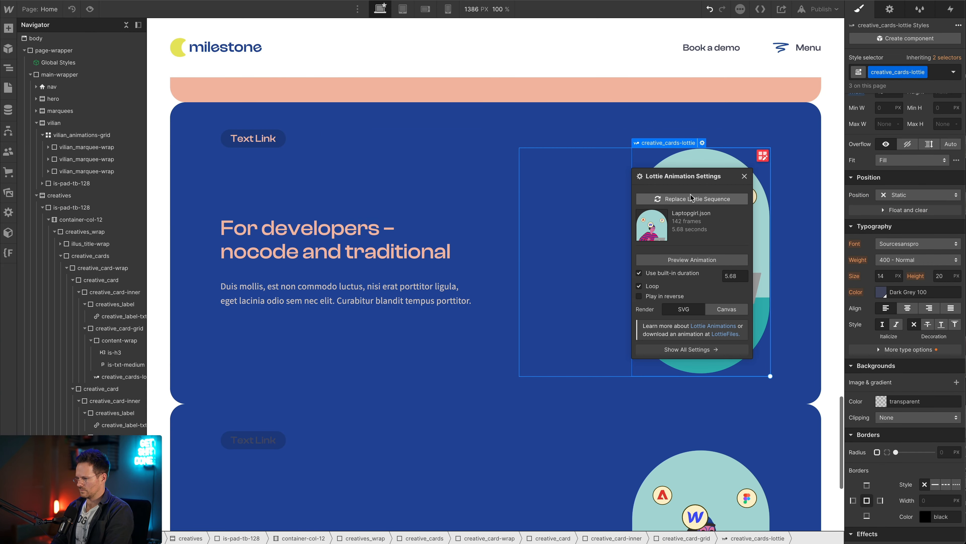
{"action": "left_click", "coordinate": [676, 199]}
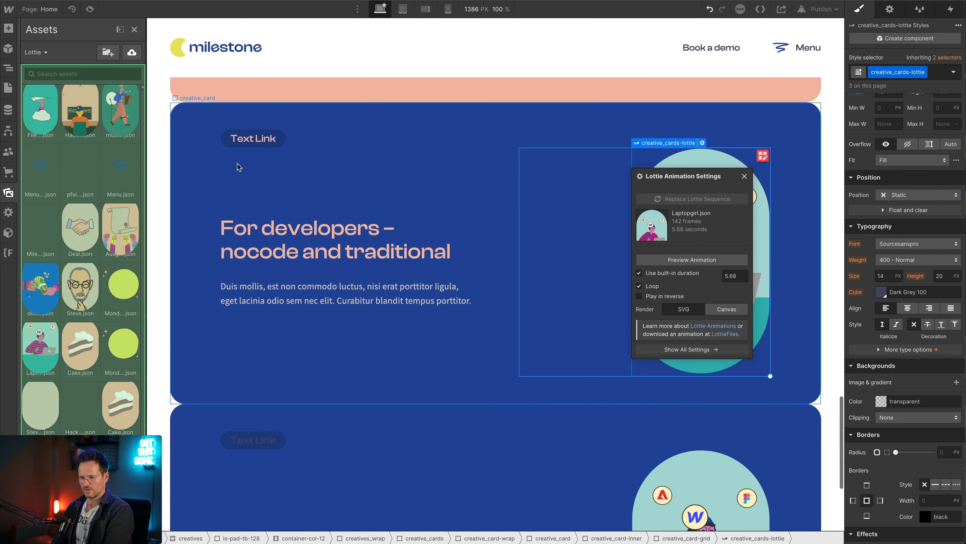
{"action": "left_click", "coordinate": [81, 100]}
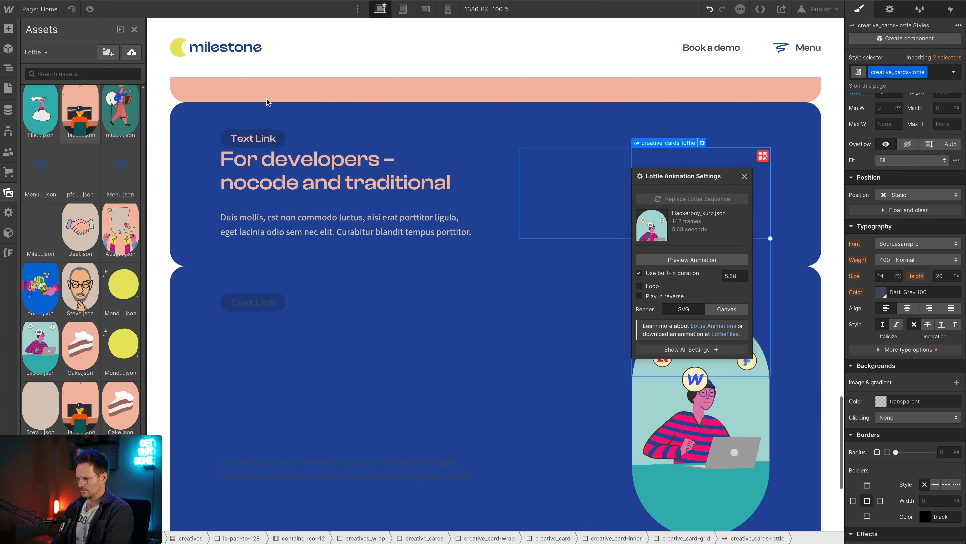
{"action": "scroll", "coordinate": [447, 211], "scroll_direction": "down", "scroll_amount": 3}
{"action": "scroll", "coordinate": [386, 406], "scroll_direction": "up", "scroll_amount": 3}
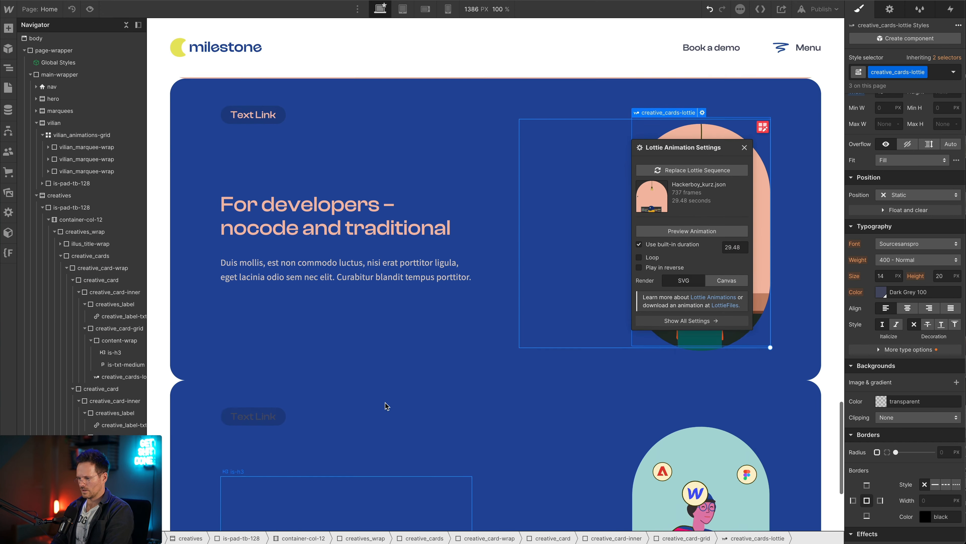
Replace the placeholder text of the first card's label link with "Creatives".
{"action": "left_click", "coordinate": [184, 327]}
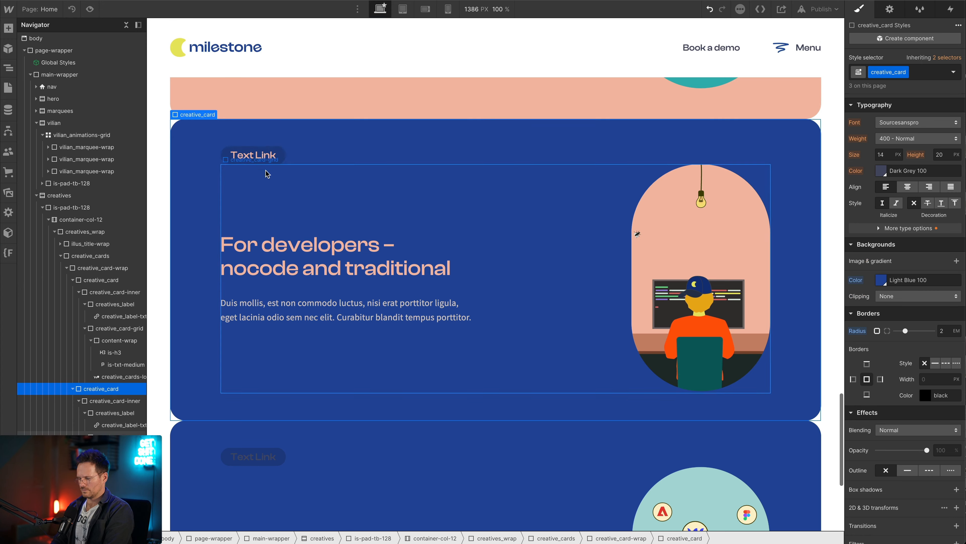
{"action": "scroll", "coordinate": [268, 168], "scroll_direction": "up", "scroll_amount": 7}
{"action": "left_click", "coordinate": [247, 148]}
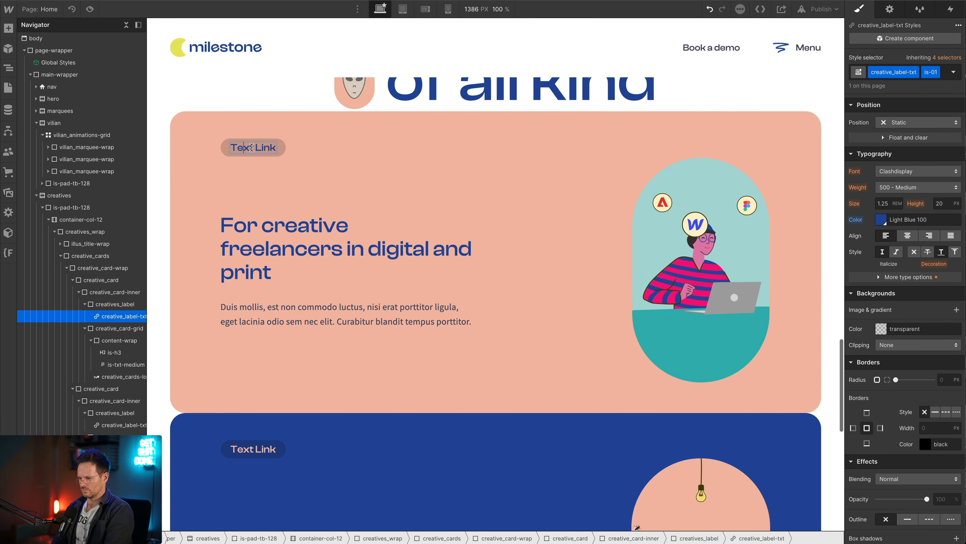
{"action": "double_click", "coordinate": [252, 147]}
{"action": "type", "text": "Creatives"}
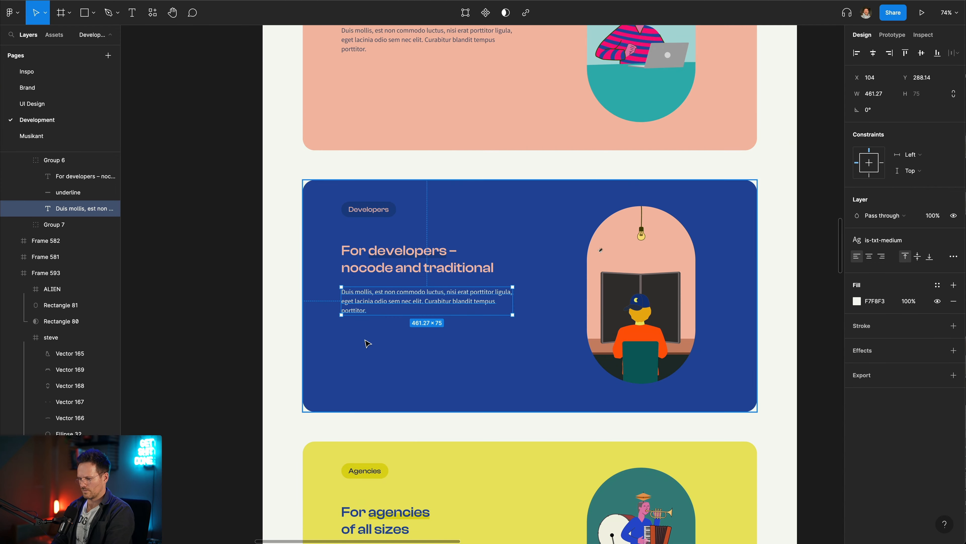
Check the card labels in Figma and set the second card's label text in Webflow to "Developers".
{"action": "scroll", "coordinate": [361, 354], "scroll_direction": "down", "scroll_amount": 3}
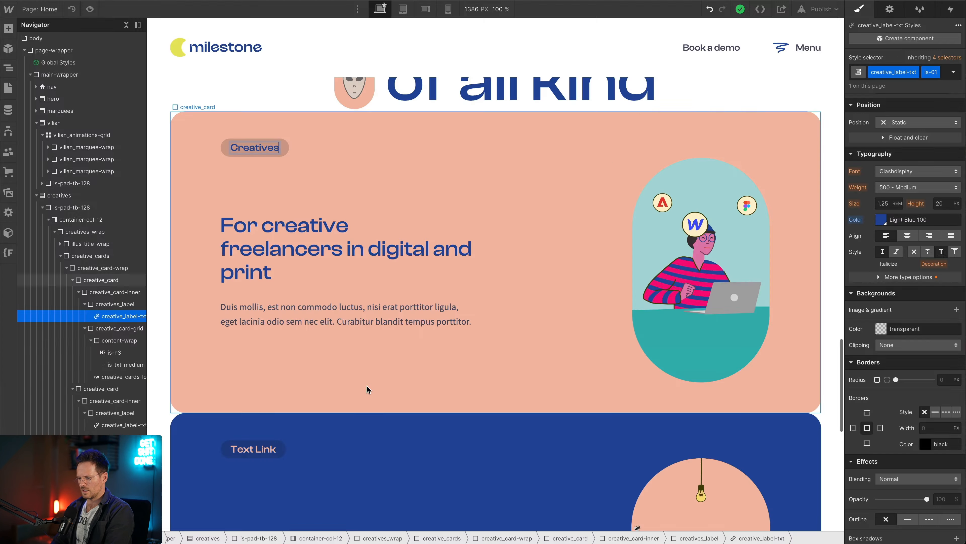
{"action": "left_click", "coordinate": [253, 448]}
{"action": "double_click", "coordinate": [261, 447]}
{"action": "type", "text": "Ce"}
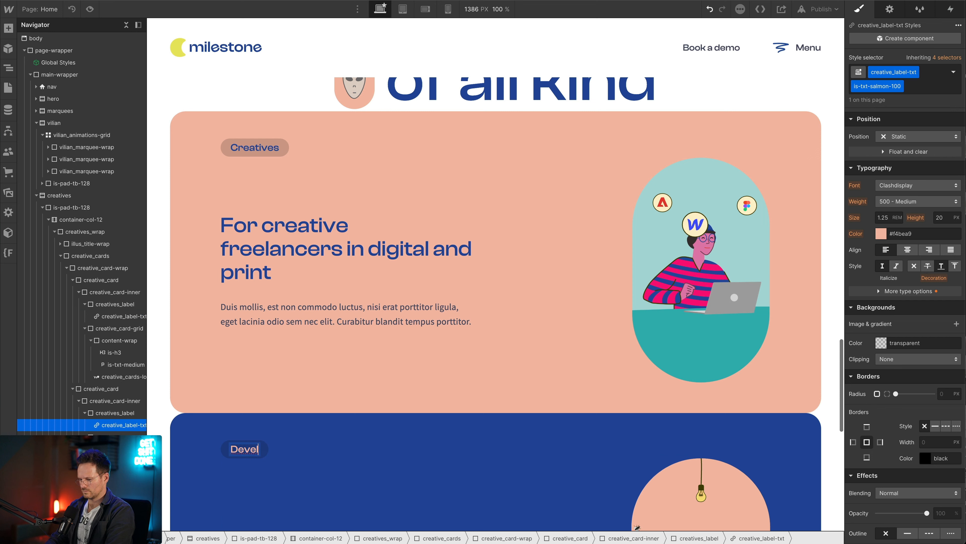
{"action": "type", "text": "velopres"}
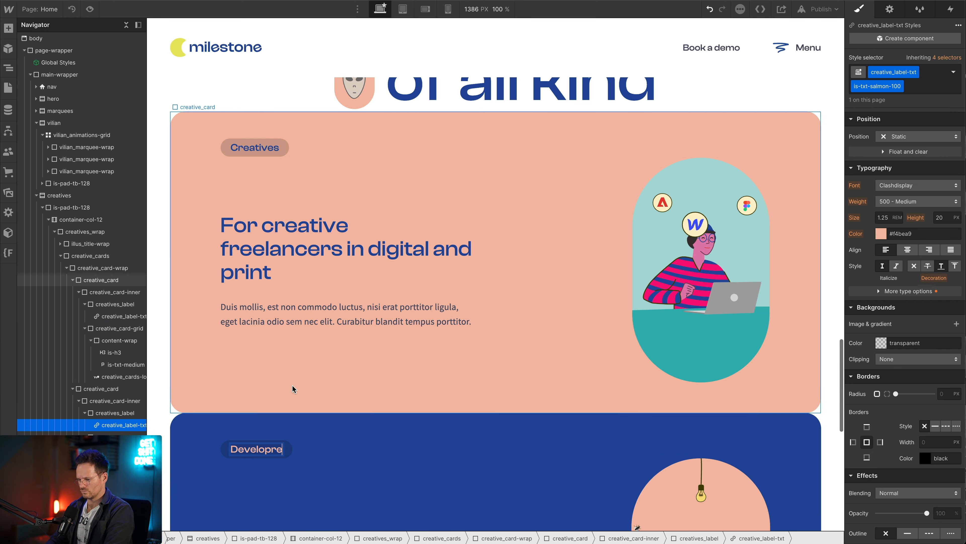
{"action": "right_click", "coordinate": [292, 382]}
{"action": "left_click", "coordinate": [291, 382]}
{"action": "double_click", "coordinate": [267, 448]}
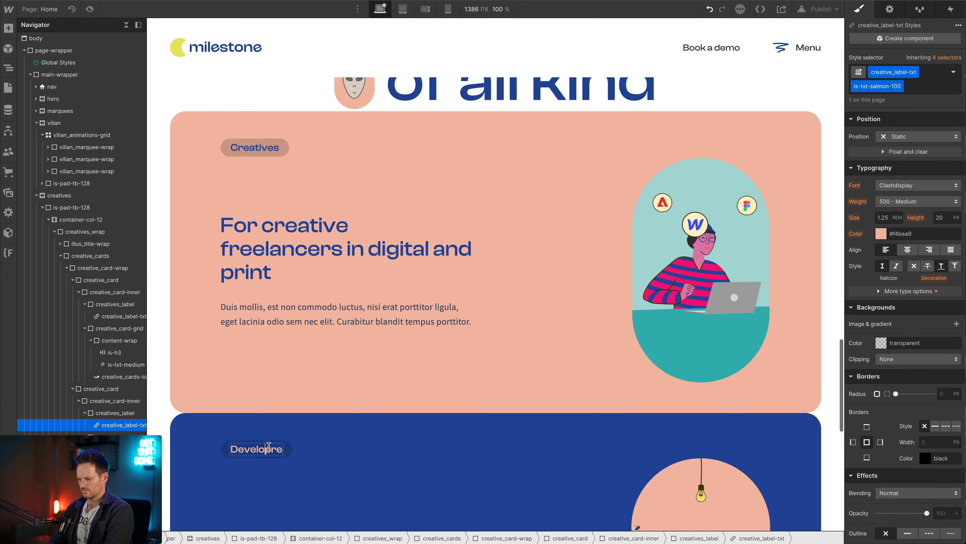
{"action": "key", "text": "BackSpace"}
{"action": "key", "text": "BackSpace"}
{"action": "type", "text": "ers"}
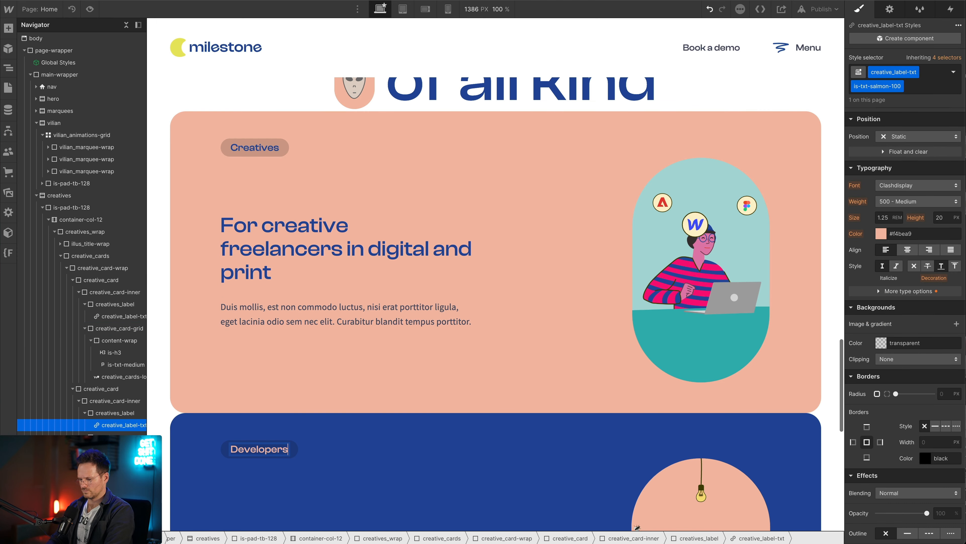
{"action": "left_click", "coordinate": [361, 463]}
Replace the placeholder text of the third card's label link with "Agencies".
{"action": "scroll", "coordinate": [361, 463], "scroll_direction": "down", "scroll_amount": 10}
{"action": "left_click", "coordinate": [254, 246]}
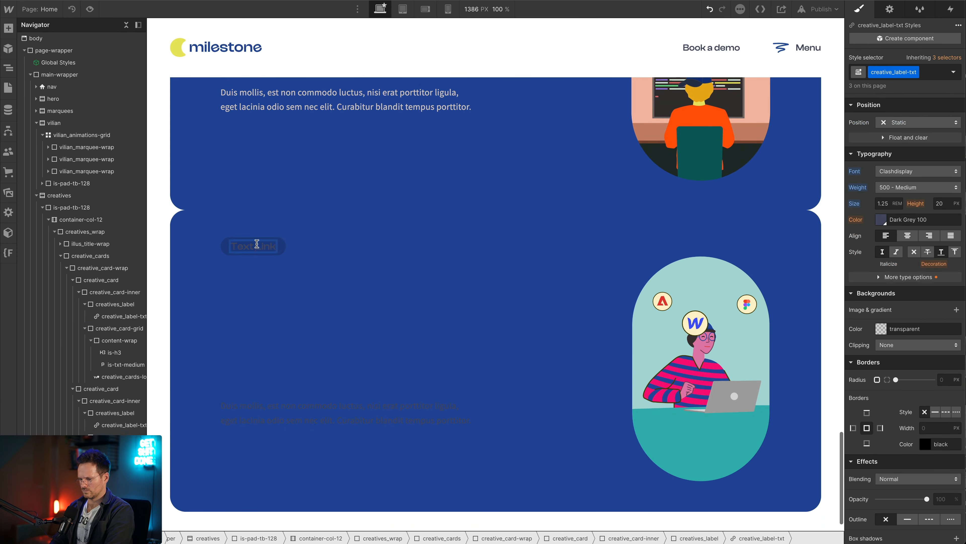
{"action": "type", "text": "encies"}
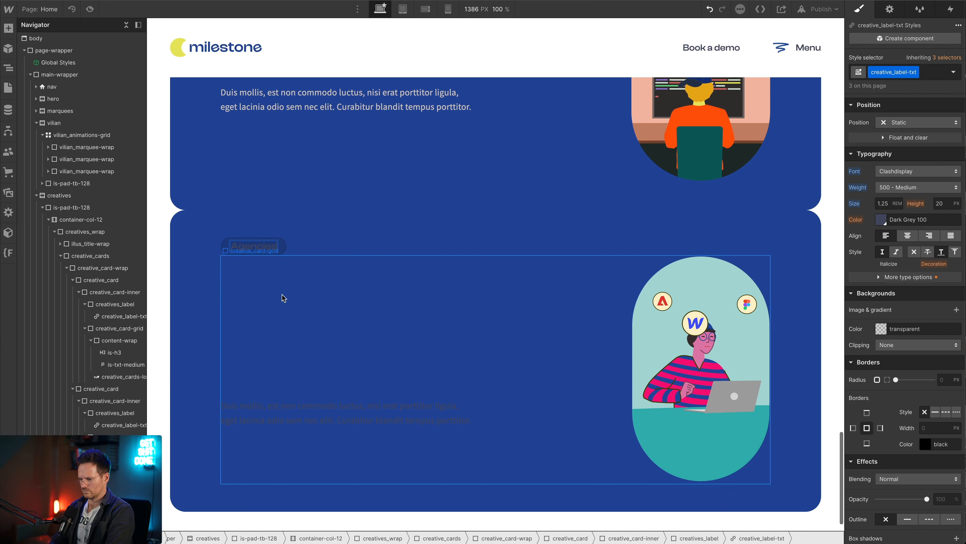
{"action": "left_click", "coordinate": [312, 358]}
After checking the Agencies card in Figma, add the combo class is-03 to the third creative_card and set its background to Lemon 100.
{"action": "key", "text": "super+Tab"}
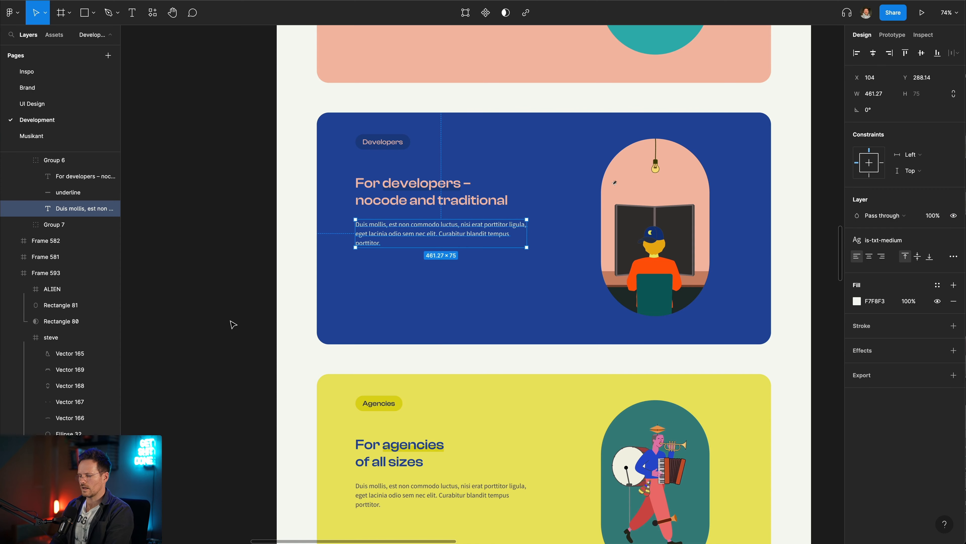
{"action": "scroll", "coordinate": [293, 335], "scroll_direction": "down", "scroll_amount": 5}
{"action": "key", "text": "super+Tab"}
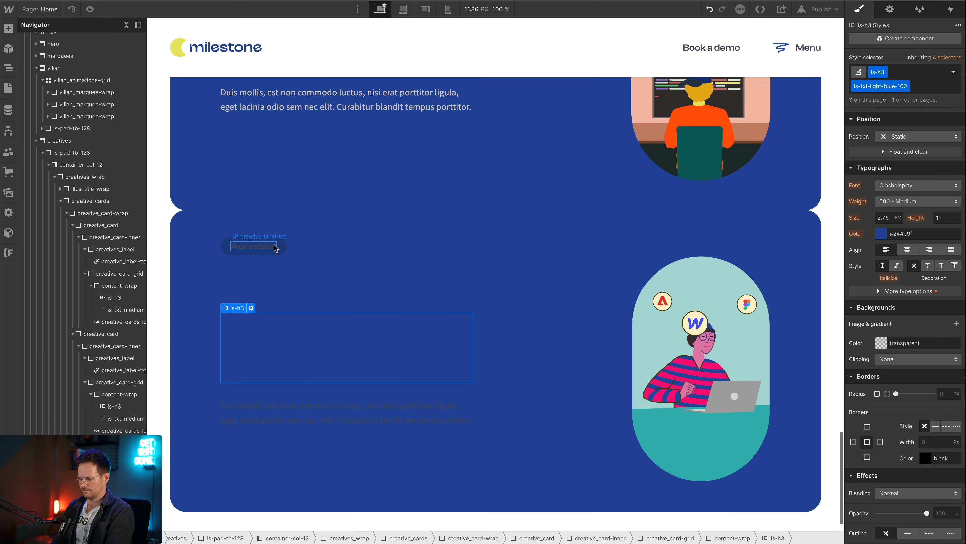
{"action": "left_click", "coordinate": [190, 255]}
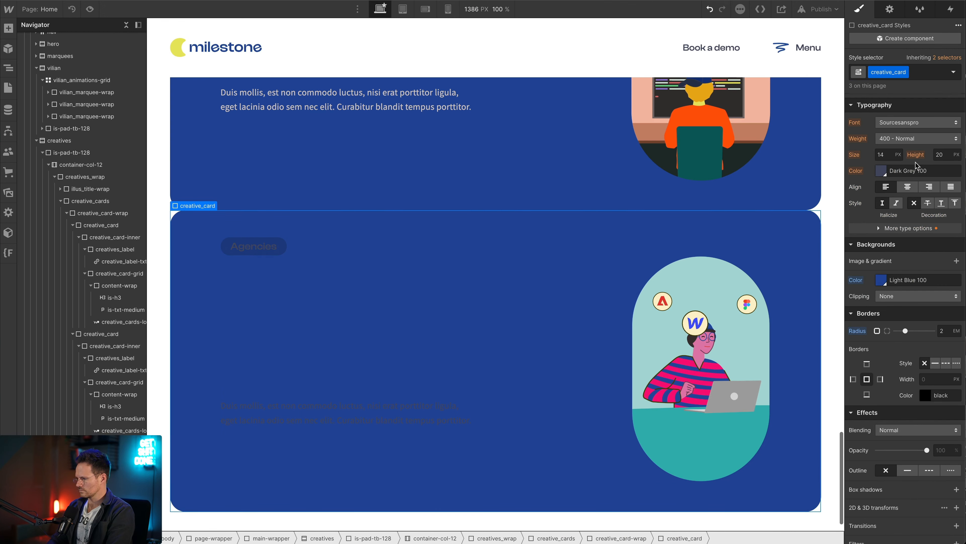
{"action": "key", "text": "super+Return"}
{"action": "type", "text": "is-03"}
{"action": "key", "text": "Return"}
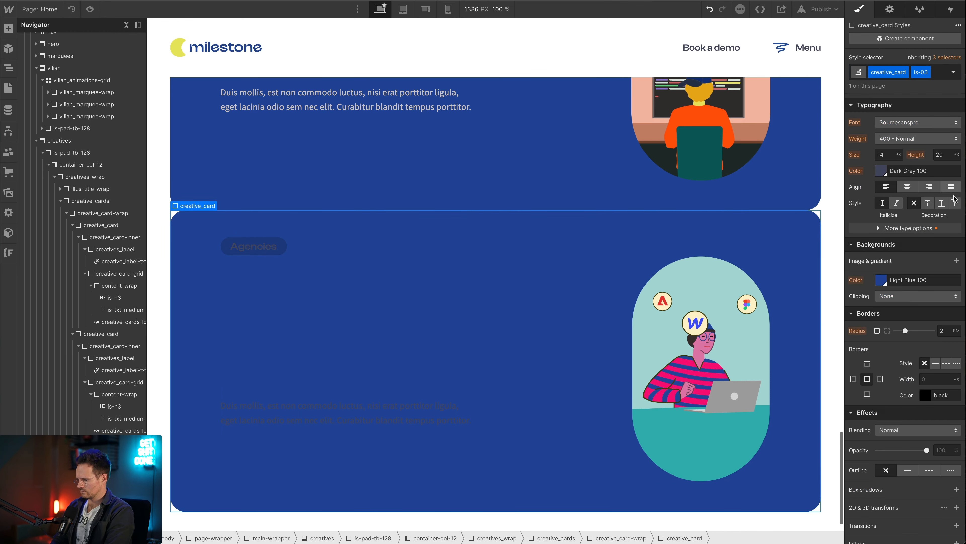
{"action": "left_click", "coordinate": [882, 282]}
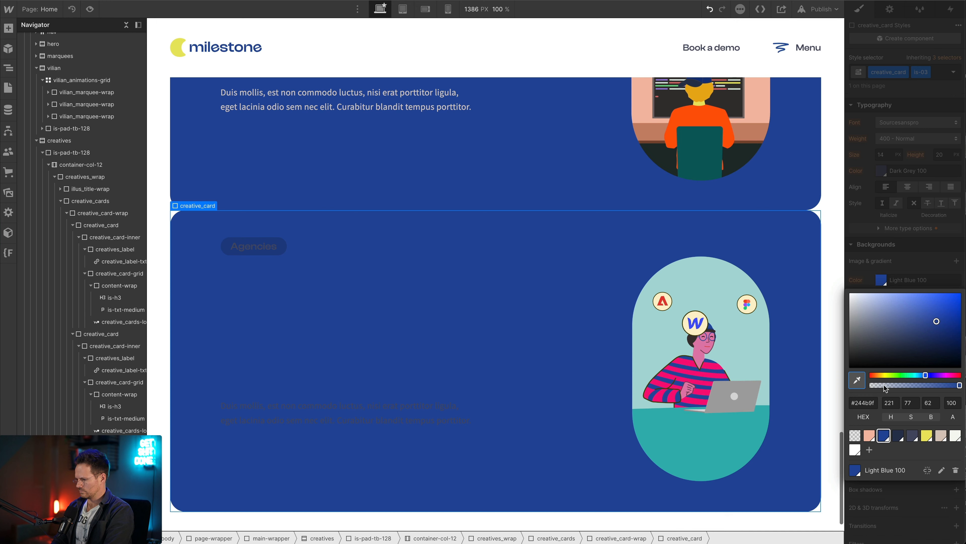
{"action": "left_click", "coordinate": [927, 435]}
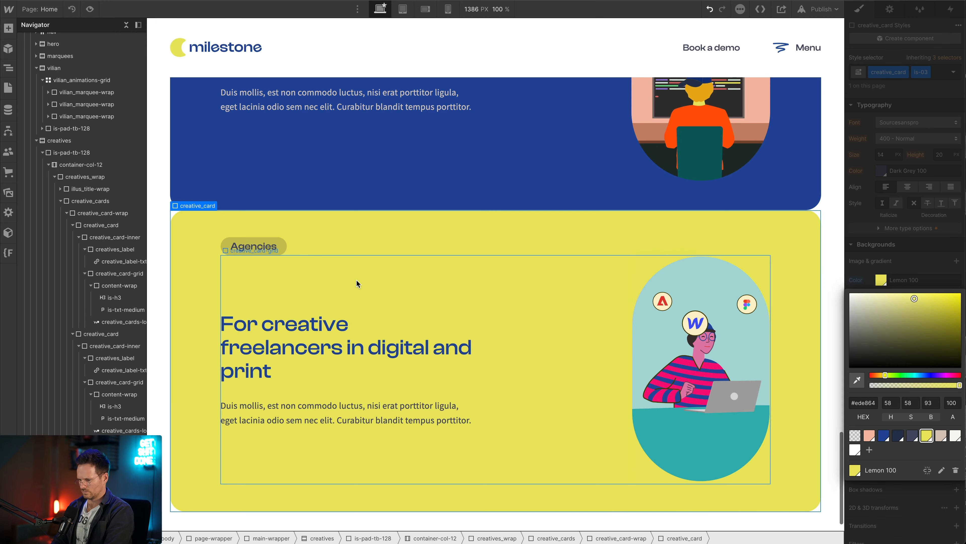
Set the text color of the creative_label-txt class to Light Blue 100 on the Agencies label.
{"action": "left_click", "coordinate": [266, 250]}
{"action": "left_click", "coordinate": [882, 219]}
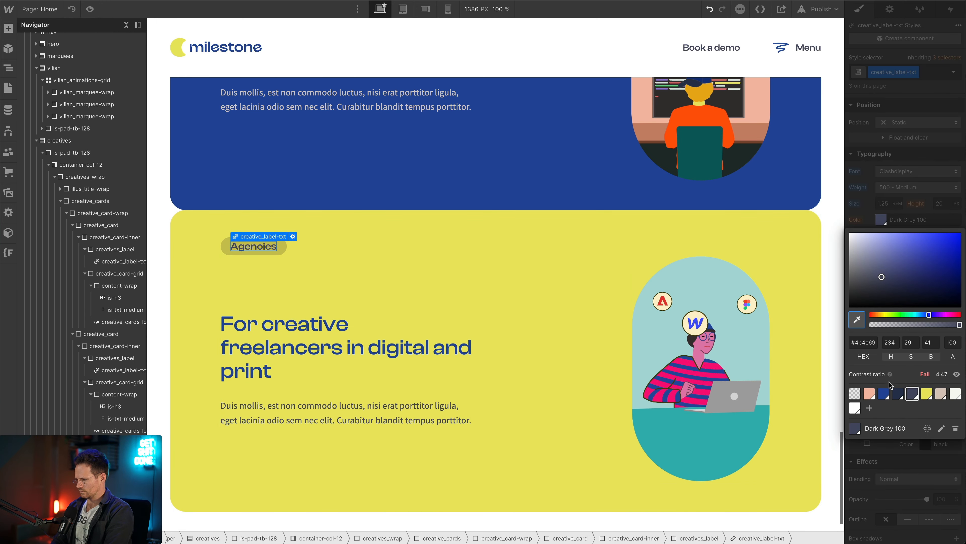
{"action": "left_click", "coordinate": [883, 394]}
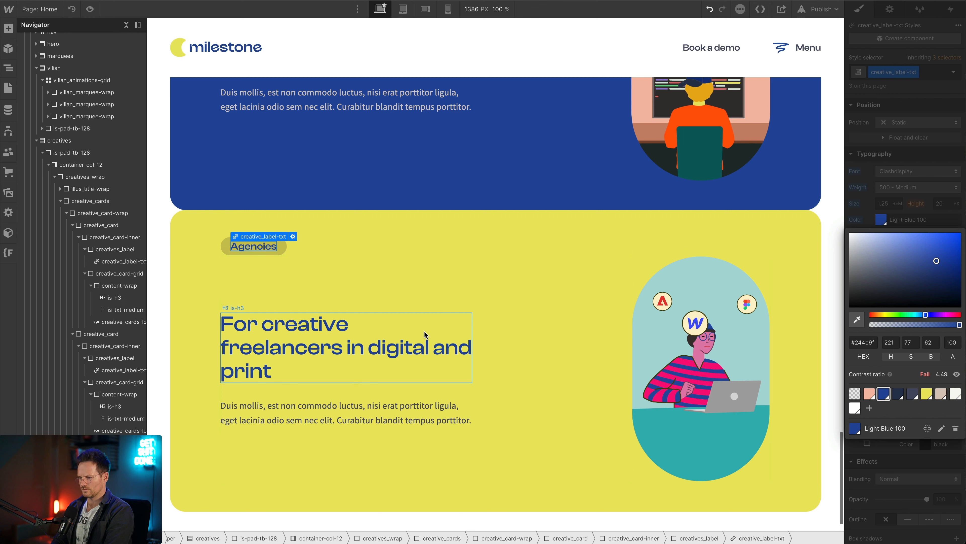
Copy the Agencies card's heading from Figma and paste it over the third card's heading in Webflow as "For agencies of all sizes" without a line break.
{"action": "key", "text": "super+Tab"}
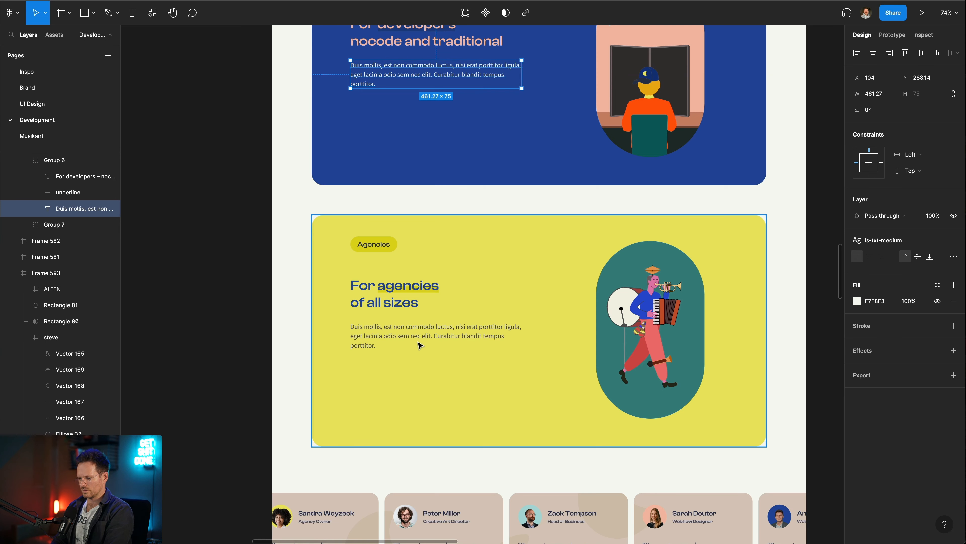
{"action": "key", "text": "super+Tab"}
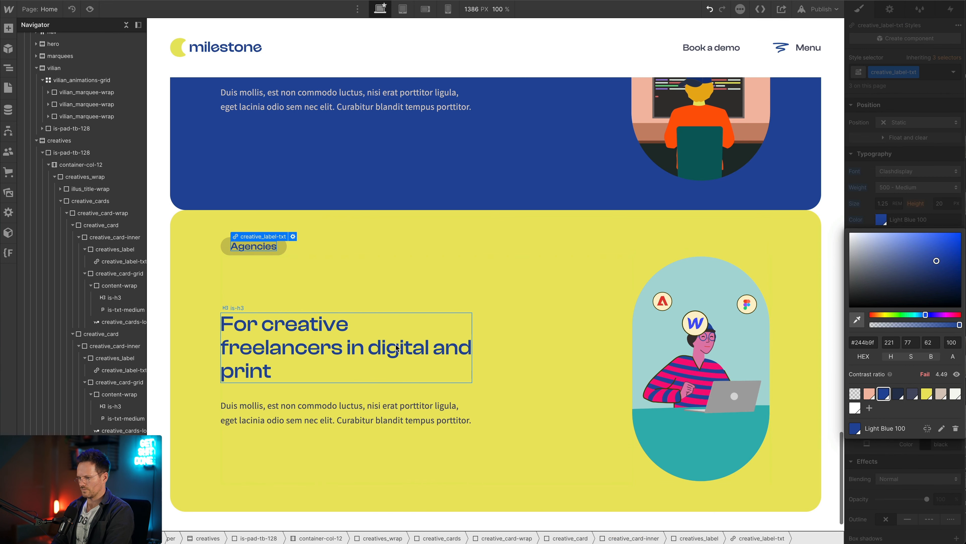
{"action": "key", "text": "super+Tab"}
{"action": "left_click", "coordinate": [382, 299]}
{"action": "double_click", "coordinate": [378, 301]}
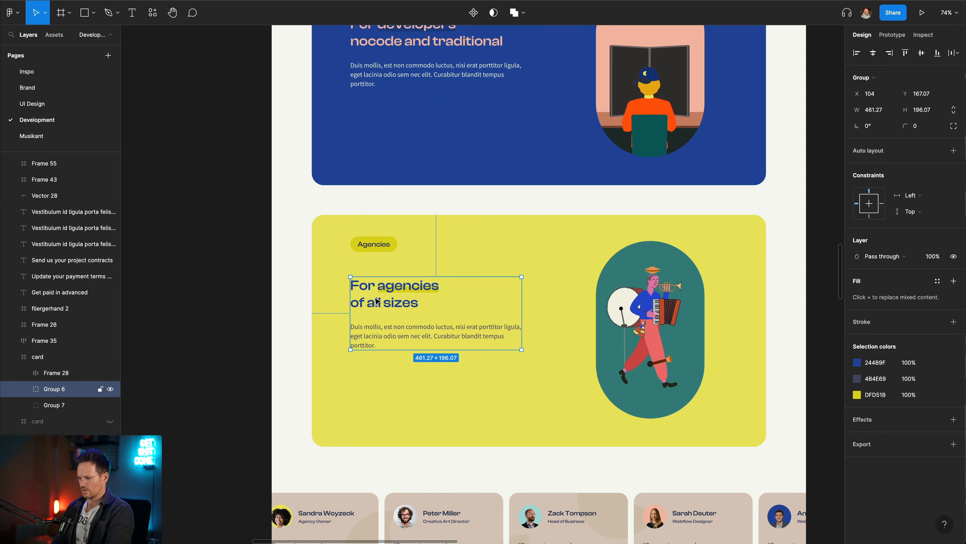
{"action": "double_click", "coordinate": [370, 301]}
{"action": "double_click", "coordinate": [365, 297]}
{"action": "key", "text": "super+c"}
{"action": "key", "text": "super+Tab"}
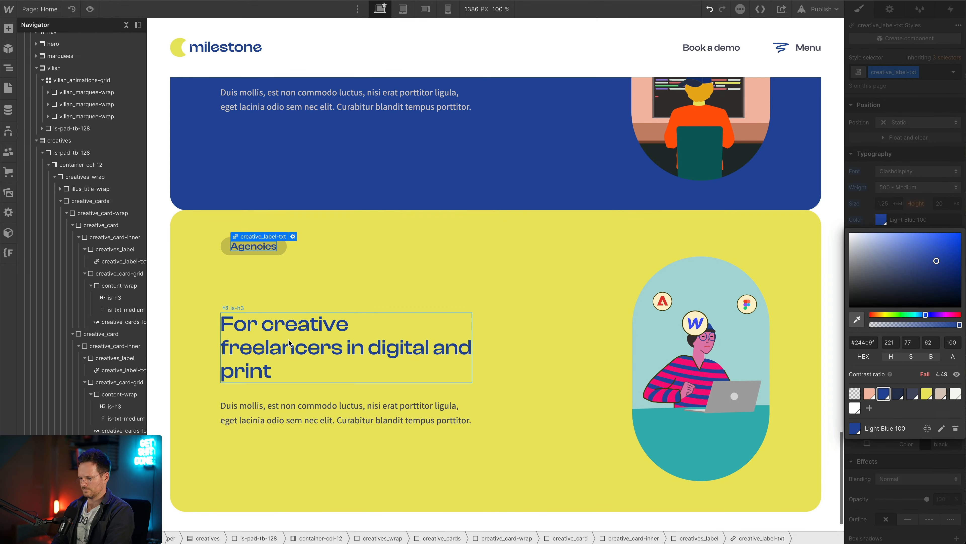
{"action": "double_click", "coordinate": [281, 342]}
{"action": "key", "text": "super+v"}
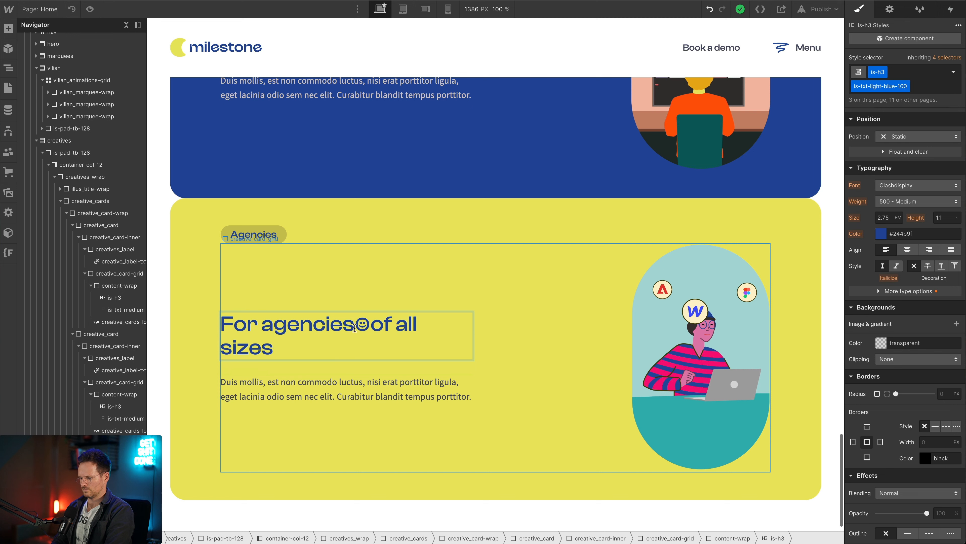
{"action": "key", "text": "Escape"}
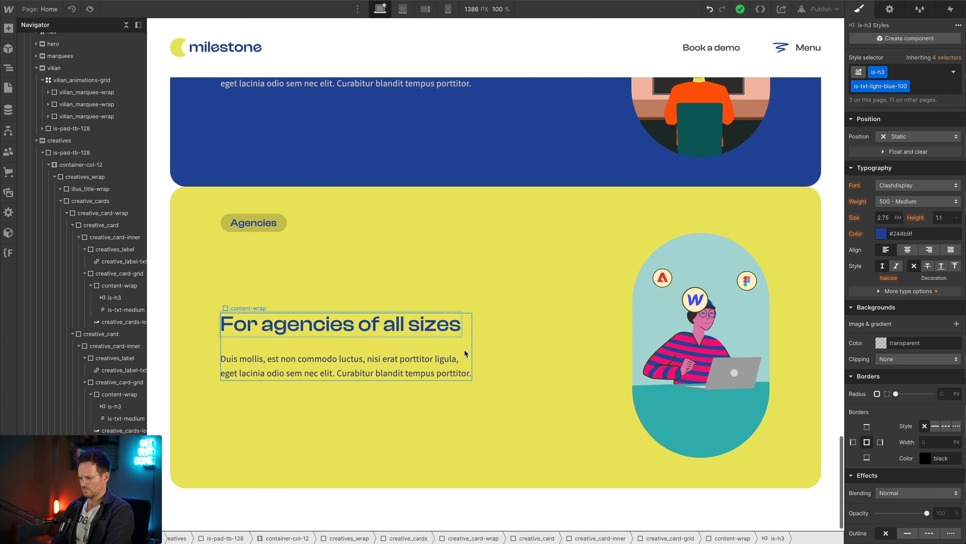
{"action": "left_click", "coordinate": [487, 380]}
Replace the third card's Lottie animation with musiker.json from the assets.
{"action": "left_click", "coordinate": [695, 248]}
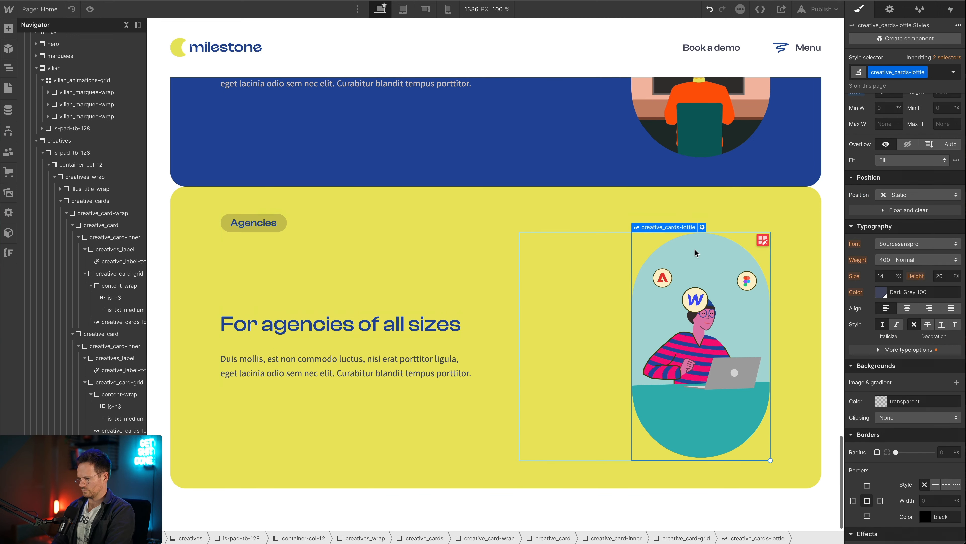
{"action": "left_click", "coordinate": [699, 228]}
{"action": "left_click", "coordinate": [684, 69]}
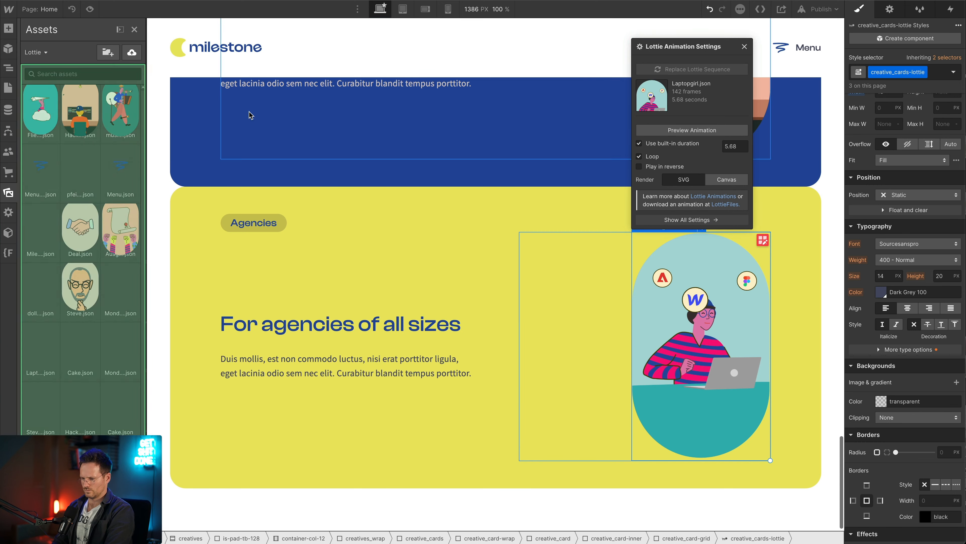
{"action": "left_click", "coordinate": [129, 103]}
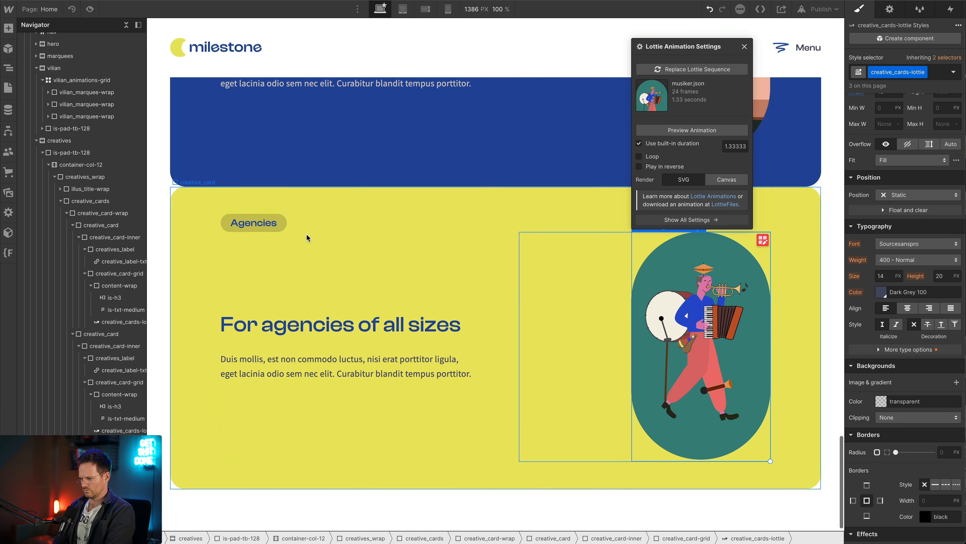
{"action": "scroll", "coordinate": [300, 267], "scroll_direction": "up", "scroll_amount": 2}
{"action": "scroll", "coordinate": [316, 343], "scroll_direction": "down", "scroll_amount": 2}
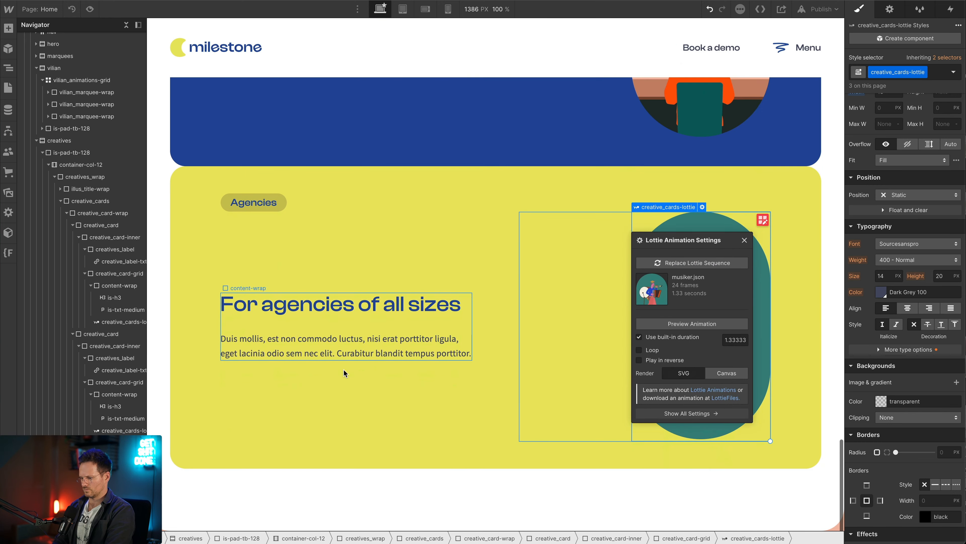
{"action": "left_click", "coordinate": [461, 458]}
Try removing and reapplying the is-txt-salmon-100 combo class on the second card's Developers label link.
{"action": "scroll", "coordinate": [462, 463], "scroll_direction": "up", "scroll_amount": 5}
{"action": "scroll", "coordinate": [461, 466], "scroll_direction": "up", "scroll_amount": 5}
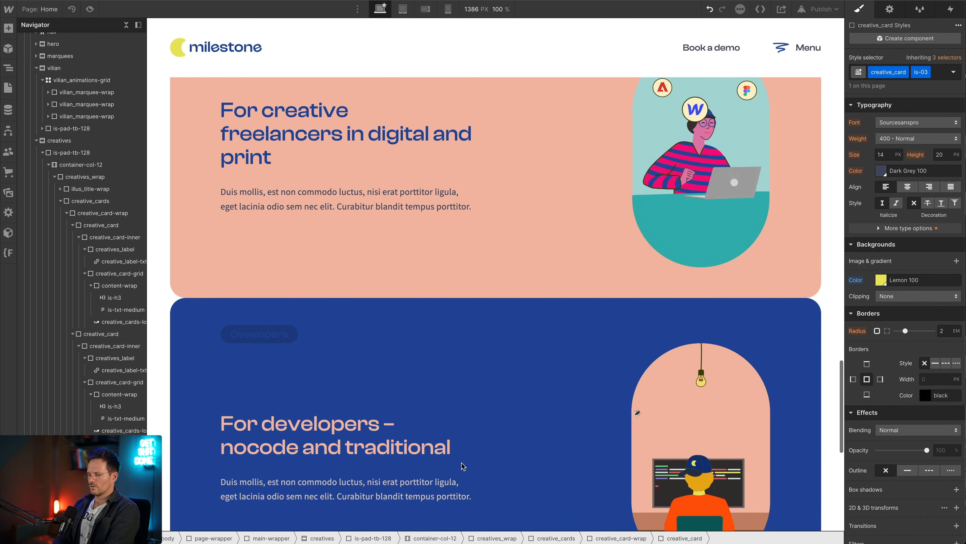
{"action": "scroll", "coordinate": [280, 378], "scroll_direction": "down", "scroll_amount": 3}
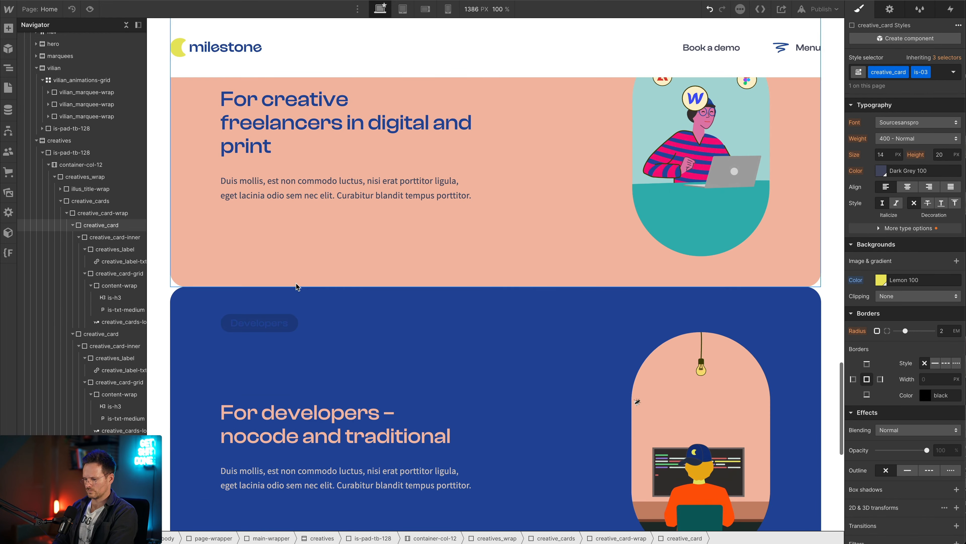
{"action": "left_click", "coordinate": [260, 327]}
{"action": "left_click", "coordinate": [913, 88]}
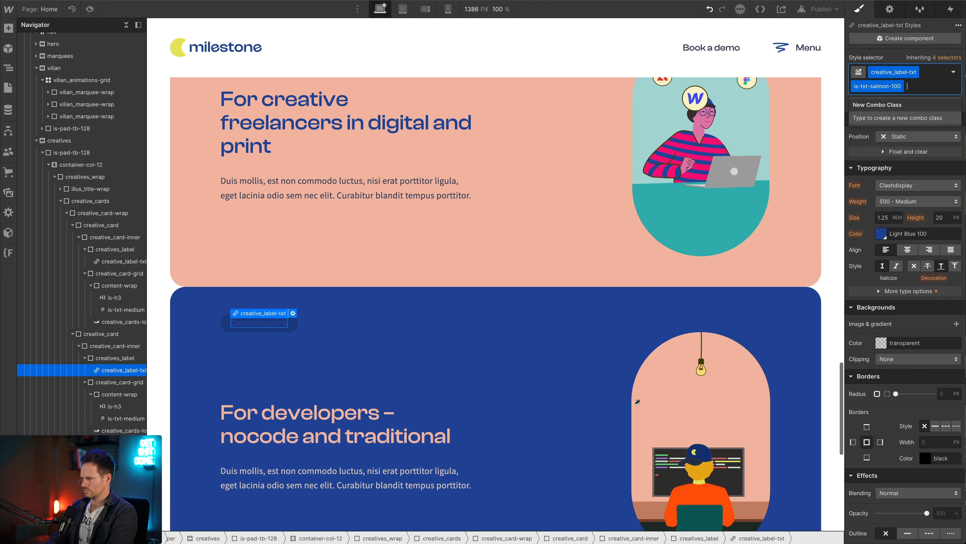
{"action": "key", "text": "BackSpace"}
{"action": "type", "text": "sal"}
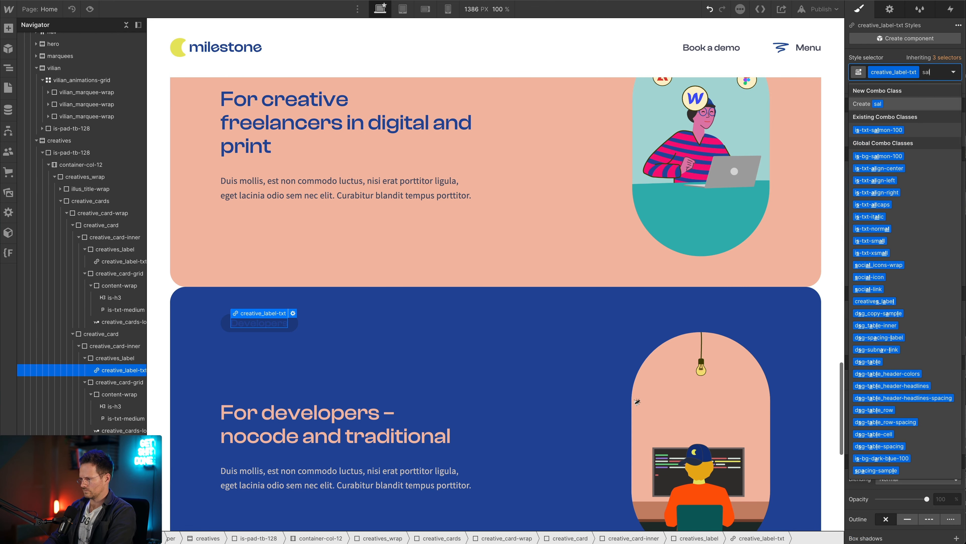
{"action": "key", "text": "Return"}
{"action": "key", "text": "BackSpace"}
{"action": "type", "text": "s"}
{"action": "key", "text": "BackSpace"}
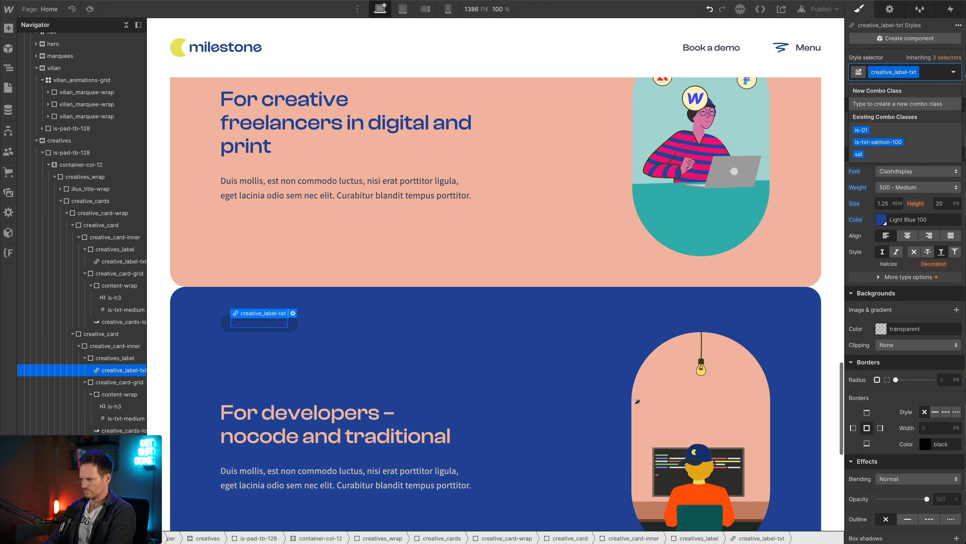
{"action": "type", "text": "sal"}
{"action": "key", "text": "Down"}
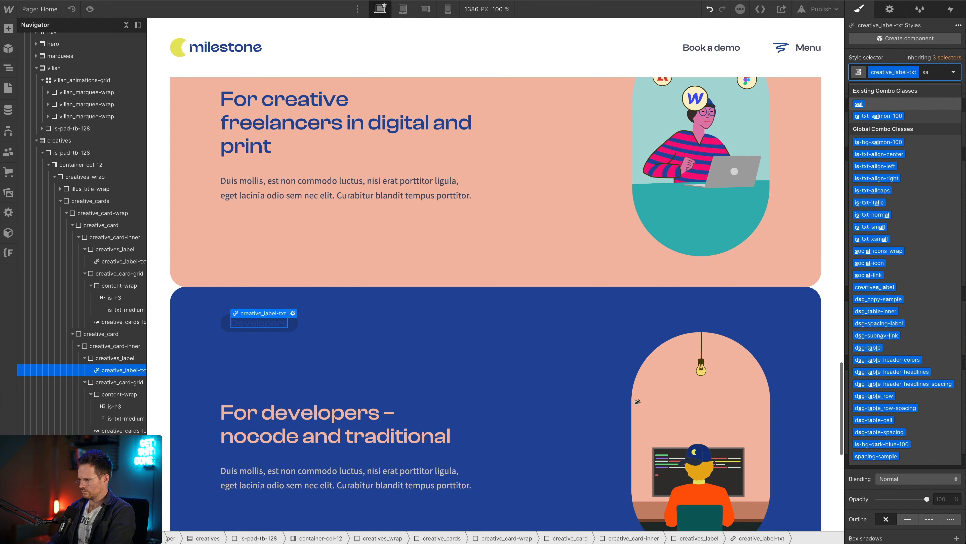
{"action": "key", "text": "Down"}
{"action": "key", "text": "Return"}
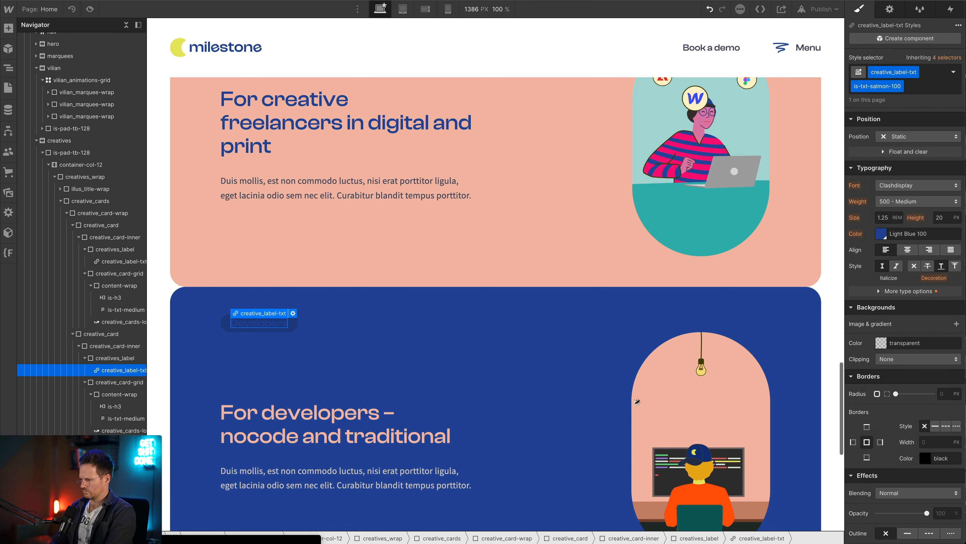
Check the Developers label's text color setting and open Finsweet's CSS Styles Reorder tool.
{"action": "left_click", "coordinate": [881, 233]}
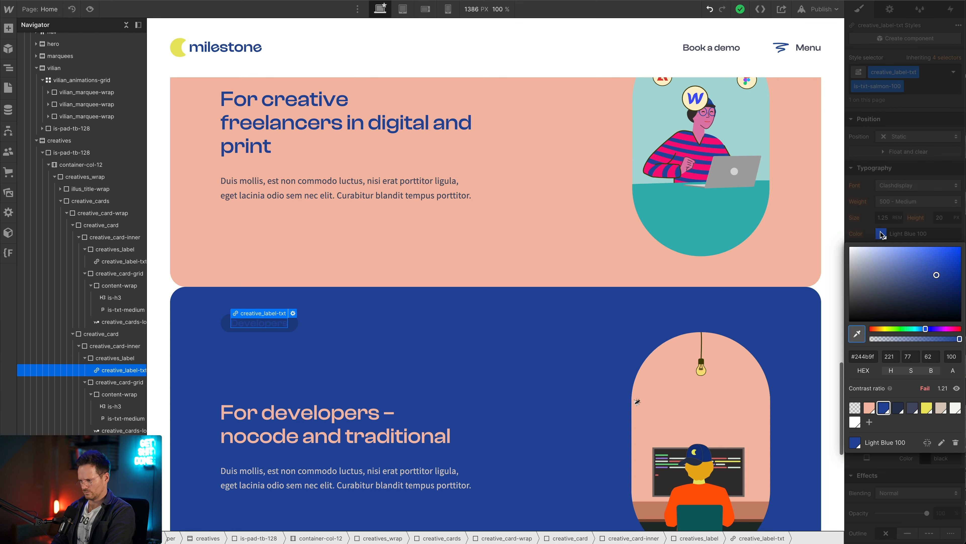
{"action": "left_click", "coordinate": [881, 233]}
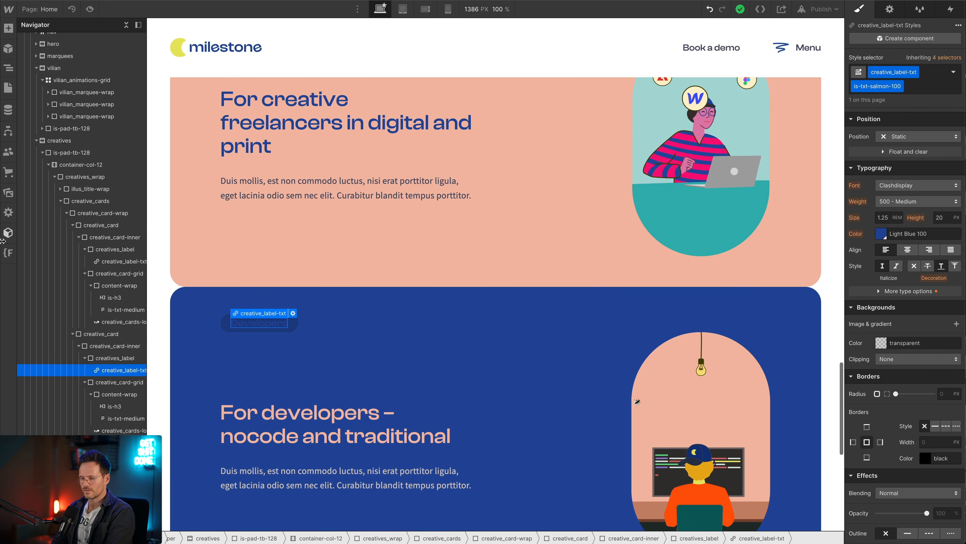
{"action": "left_click", "coordinate": [9, 255]}
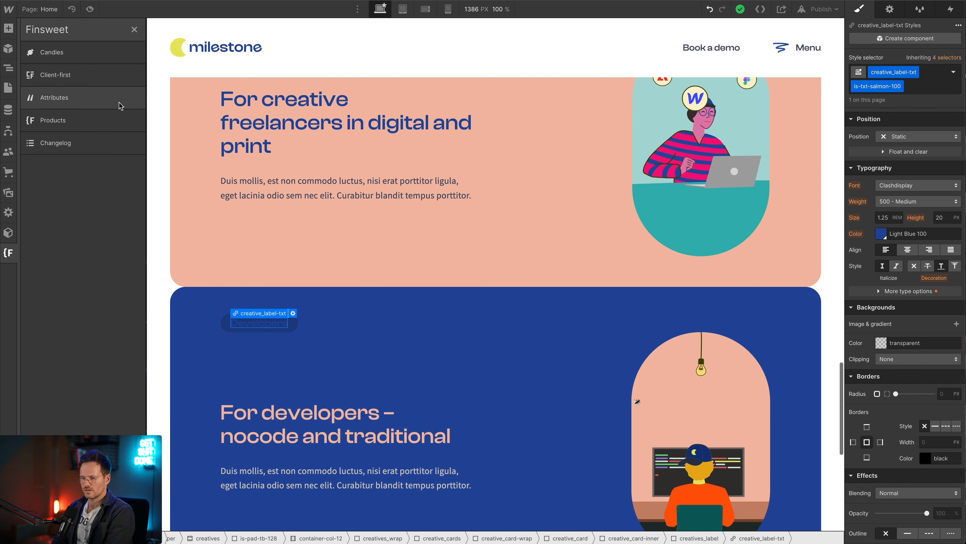
{"action": "left_click", "coordinate": [91, 50]}
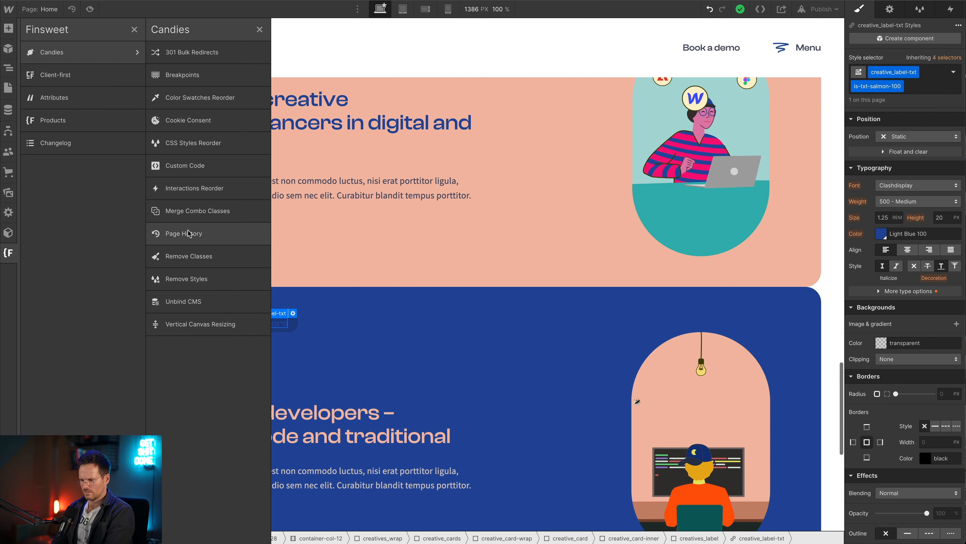
{"action": "left_click", "coordinate": [169, 143]}
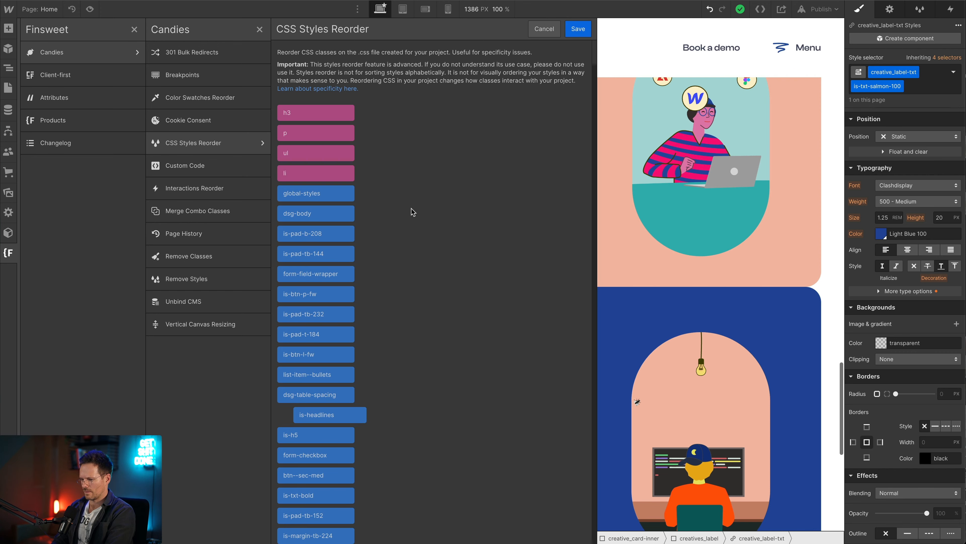
Search the CSS class order list for "salmon" to locate the standalone is-txt-salmon-100 class.
{"action": "scroll", "coordinate": [437, 257], "scroll_direction": "down", "scroll_amount": 10}
{"action": "scroll", "coordinate": [436, 258], "scroll_direction": "up", "scroll_amount": 10}
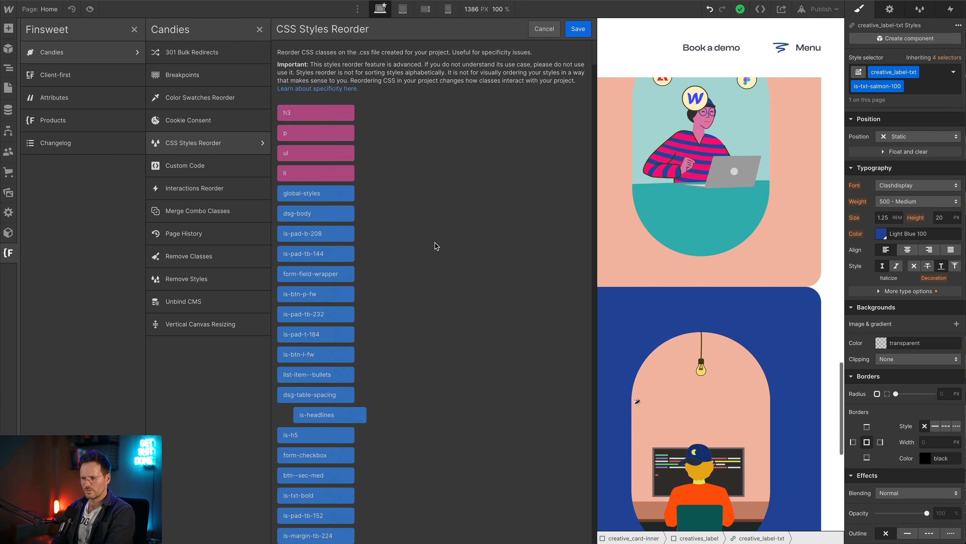
{"action": "scroll", "coordinate": [419, 296], "scroll_direction": "down", "scroll_amount": 5}
{"action": "scroll", "coordinate": [419, 295], "scroll_direction": "down", "scroll_amount": 5}
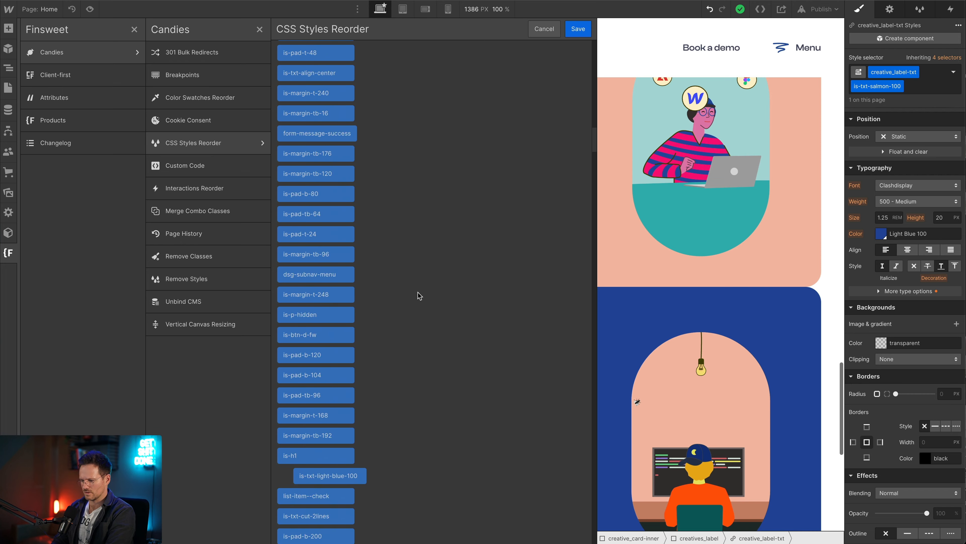
{"action": "key", "text": "ctrl+f"}
{"action": "type", "text": "sal"}
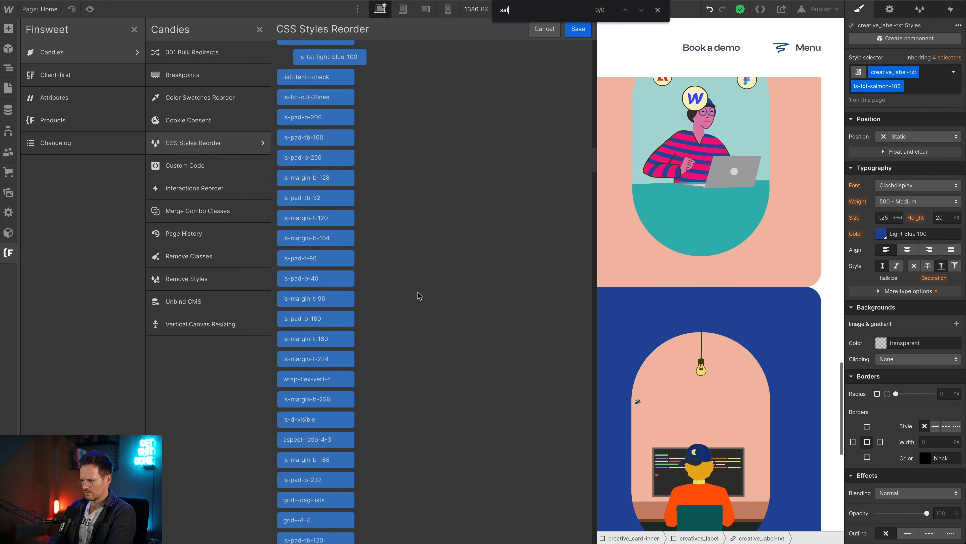
{"action": "type", "text": "mon"}
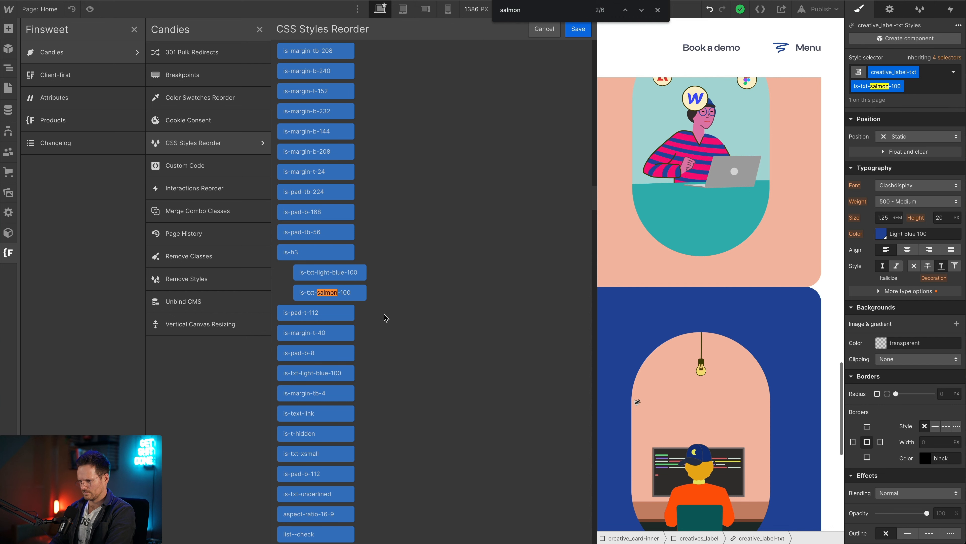
{"action": "key", "text": "Return"}
{"action": "key", "text": "Return"}
{"action": "key", "text": "Return"}
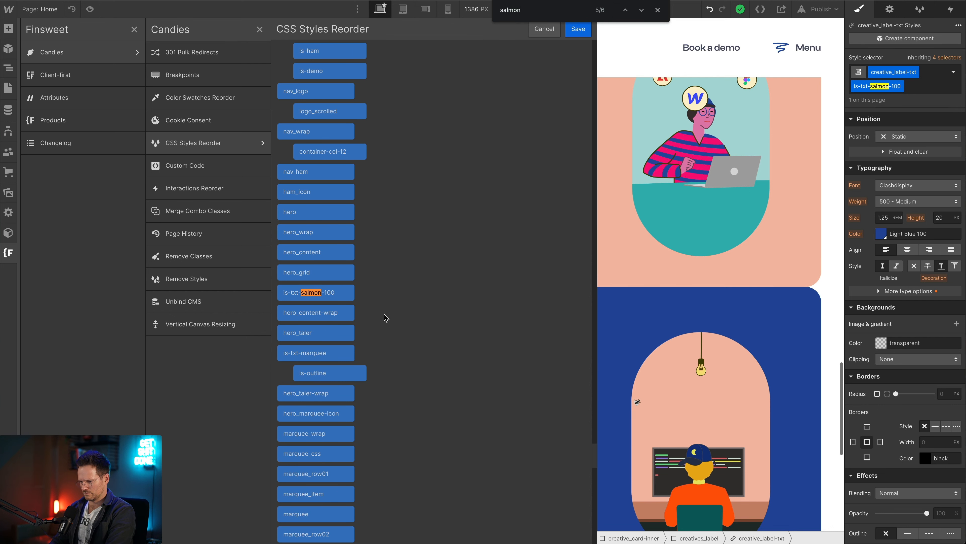
Move the standalone is-txt-salmon-100 class to the end of the styles order, below creative_cards-lottie, and save the new order.
{"action": "left_click_drag", "start_coordinate": [332, 295], "coordinate": [345, 528]}
{"action": "scroll", "coordinate": [329, 491], "scroll_direction": "down", "scroll_amount": 5}
{"action": "scroll", "coordinate": [330, 491], "scroll_direction": "down", "scroll_amount": 2}
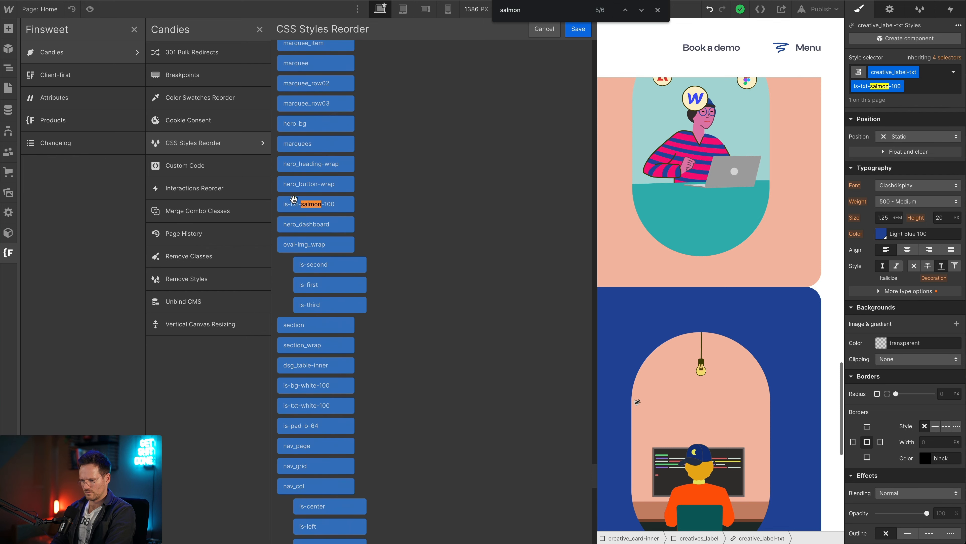
{"action": "left_click_drag", "start_coordinate": [307, 196], "coordinate": [312, 534]}
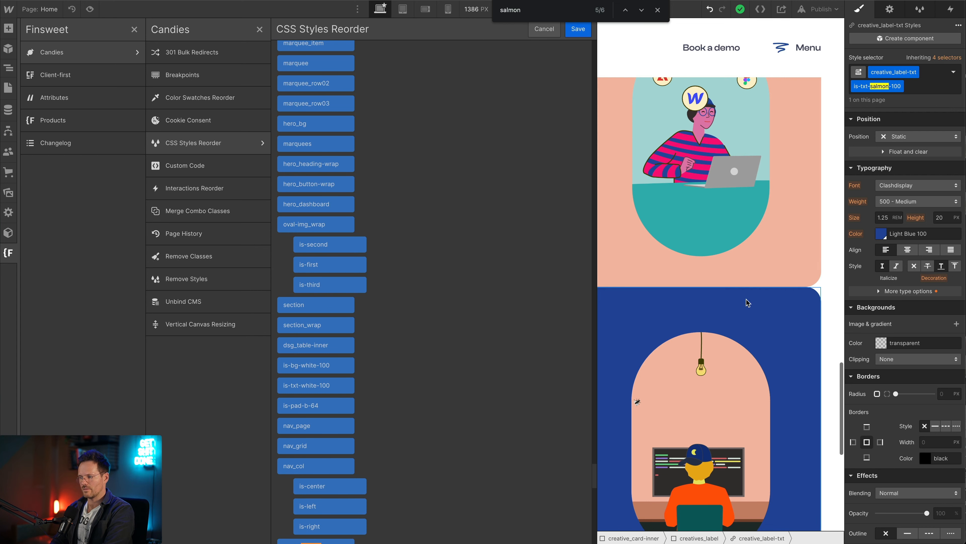
{"action": "scroll", "coordinate": [450, 456], "scroll_direction": "down", "scroll_amount": 5}
{"action": "scroll", "coordinate": [450, 455], "scroll_direction": "down", "scroll_amount": 2}
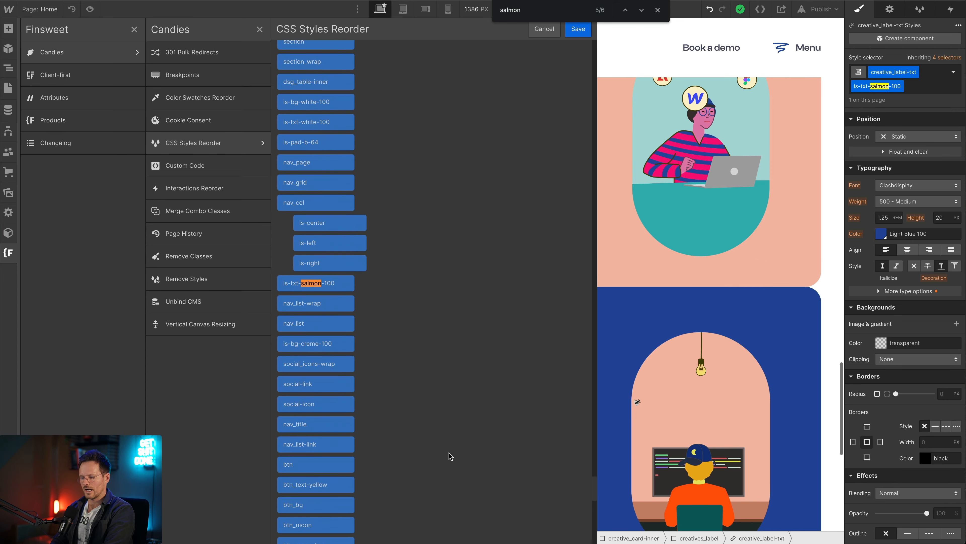
{"action": "left_click_drag", "start_coordinate": [300, 283], "coordinate": [307, 533]}
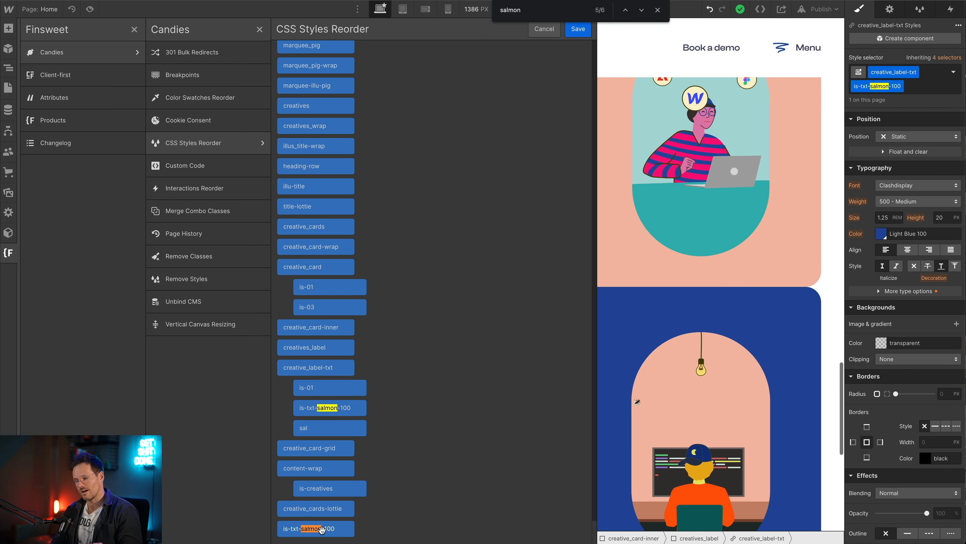
{"action": "left_click", "coordinate": [584, 30]}
{"action": "left_click", "coordinate": [572, 309]}
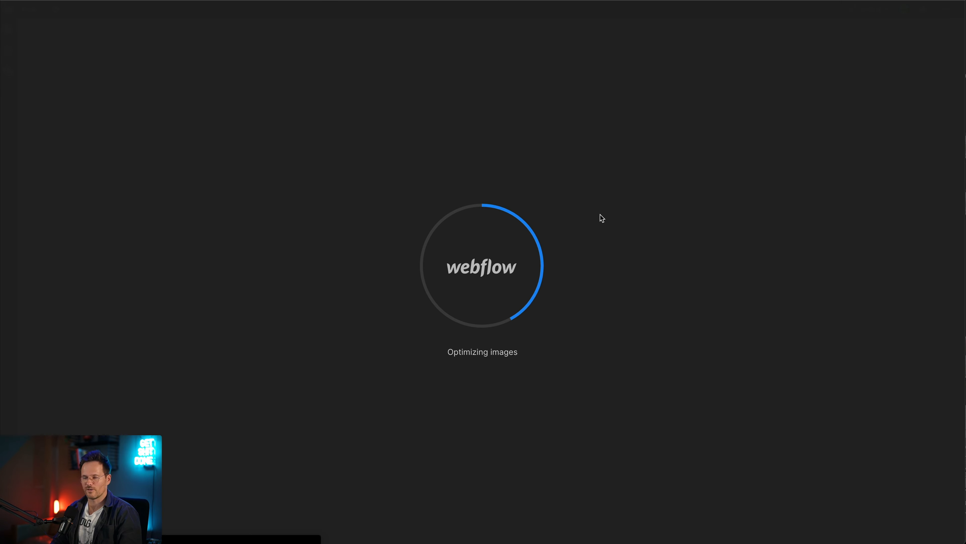
Check the label text colors on the Developers, Agencies and Creatives cards in the reloaded page.
{"action": "scroll", "coordinate": [301, 338], "scroll_direction": "down", "scroll_amount": 18}
{"action": "scroll", "coordinate": [301, 338], "scroll_direction": "up", "scroll_amount": 4}
{"action": "scroll", "coordinate": [300, 338], "scroll_direction": "down", "scroll_amount": 4}
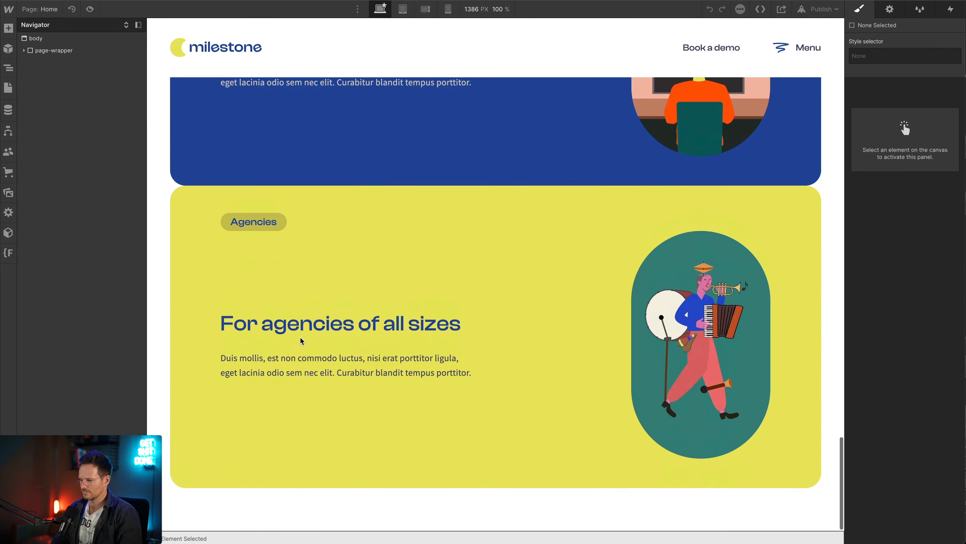
{"action": "scroll", "coordinate": [301, 337], "scroll_direction": "up", "scroll_amount": 5}
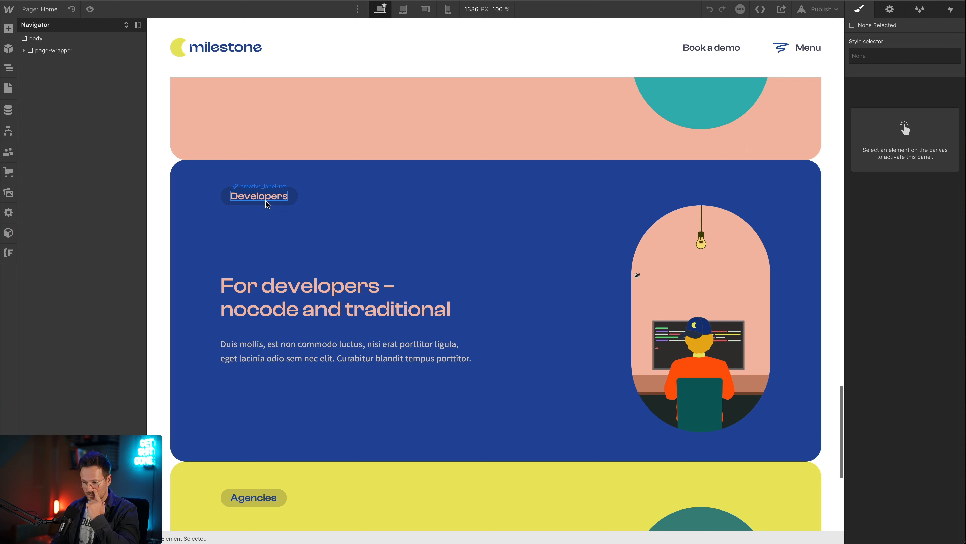
{"action": "scroll", "coordinate": [276, 214], "scroll_direction": "up", "scroll_amount": 5}
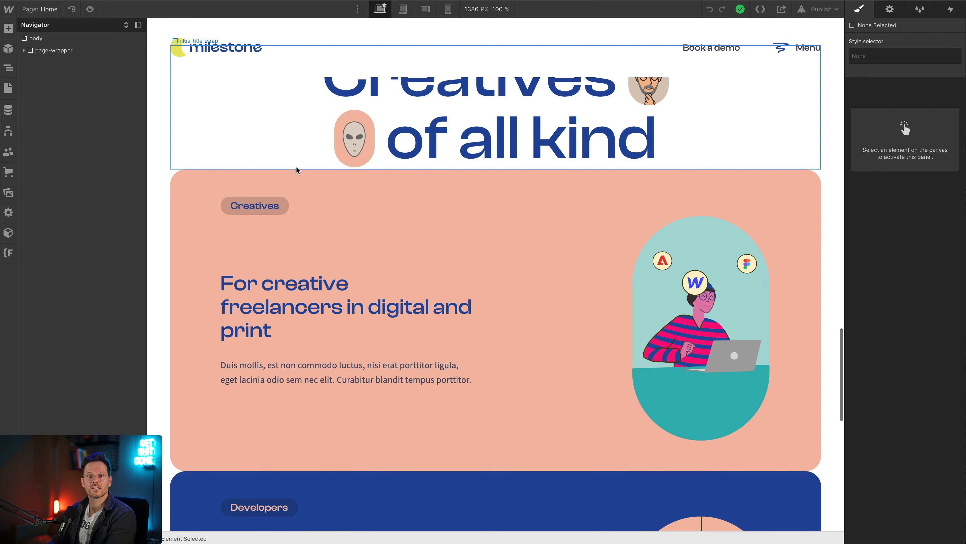
Select the creative_cards block and examine the sticky track, sticky element and card structure sketched in Figma before returning to Webflow.
{"action": "left_click", "coordinate": [297, 170]}
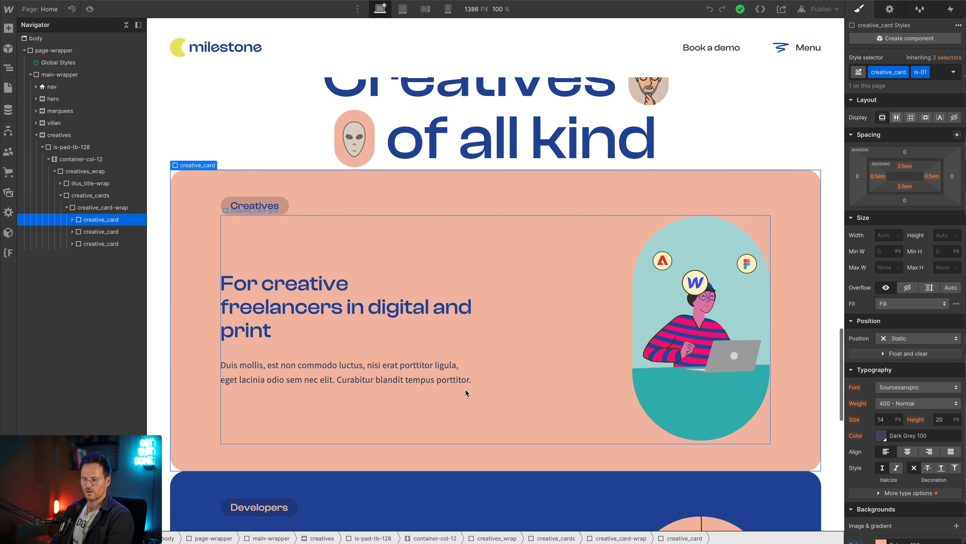
{"action": "left_click", "coordinate": [91, 198]}
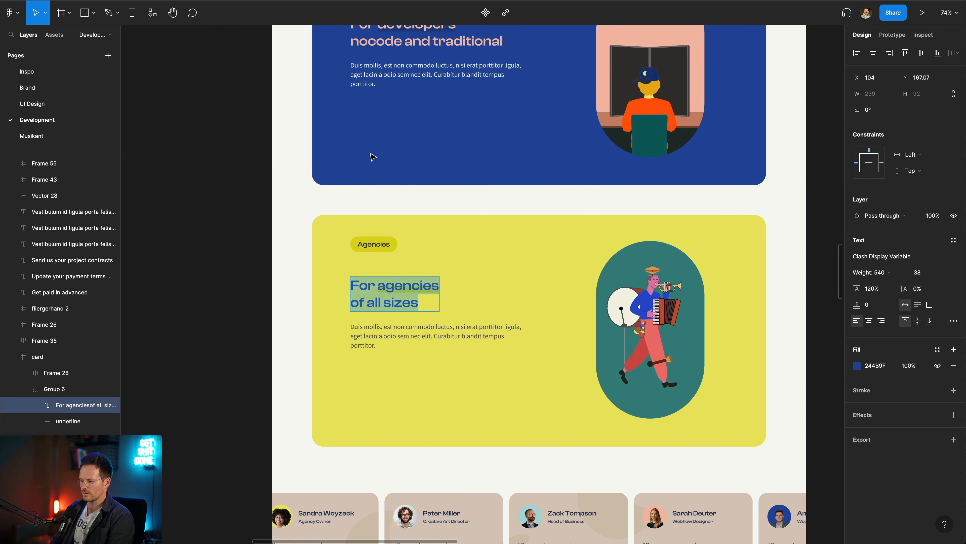
{"action": "scroll", "coordinate": [425, 205], "scroll_direction": "right", "scroll_amount": 10}
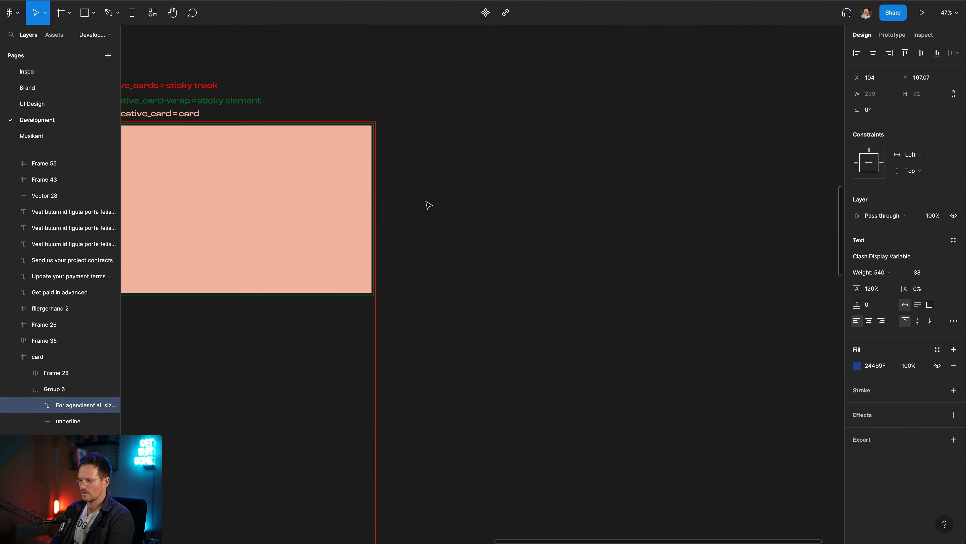
{"action": "scroll", "coordinate": [429, 206], "scroll_direction": "left", "scroll_amount": 5}
{"action": "scroll", "coordinate": [211, 133], "scroll_direction": "up", "scroll_amount": 3}
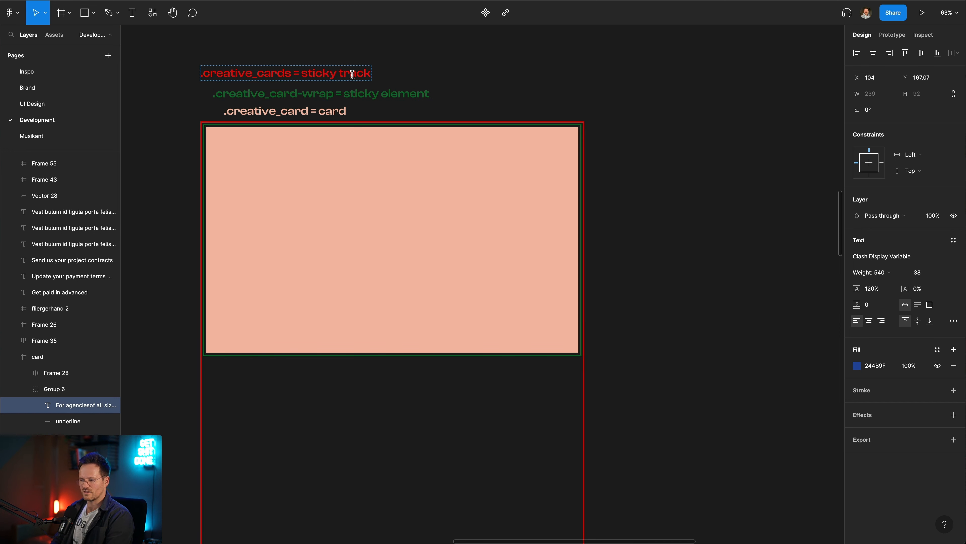
{"action": "scroll", "coordinate": [307, 236], "scroll_direction": "down", "scroll_amount": 10}
{"action": "scroll", "coordinate": [307, 236], "scroll_direction": "down", "scroll_amount": 5}
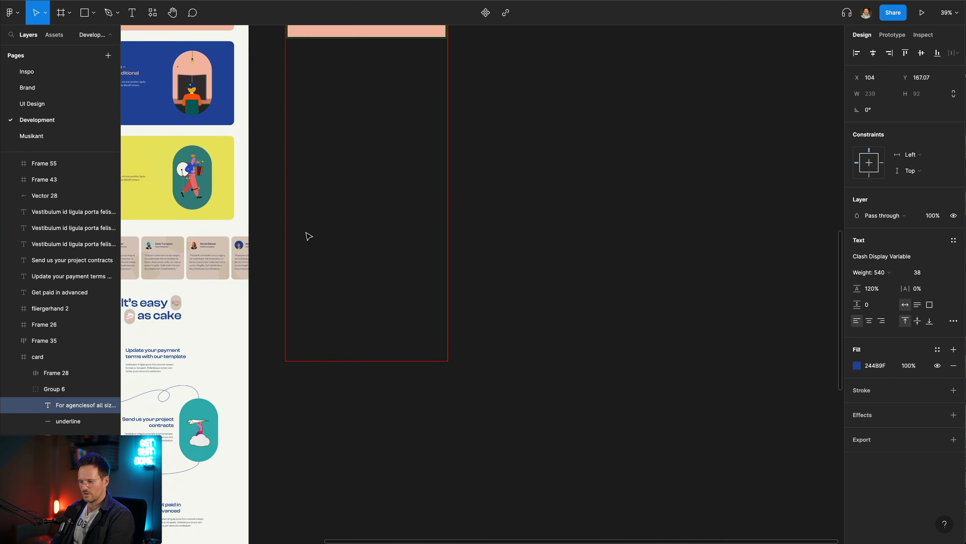
{"action": "scroll", "coordinate": [308, 234], "scroll_direction": "up", "scroll_amount": 8}
{"action": "scroll", "coordinate": [319, 194], "scroll_direction": "up", "scroll_amount": 3}
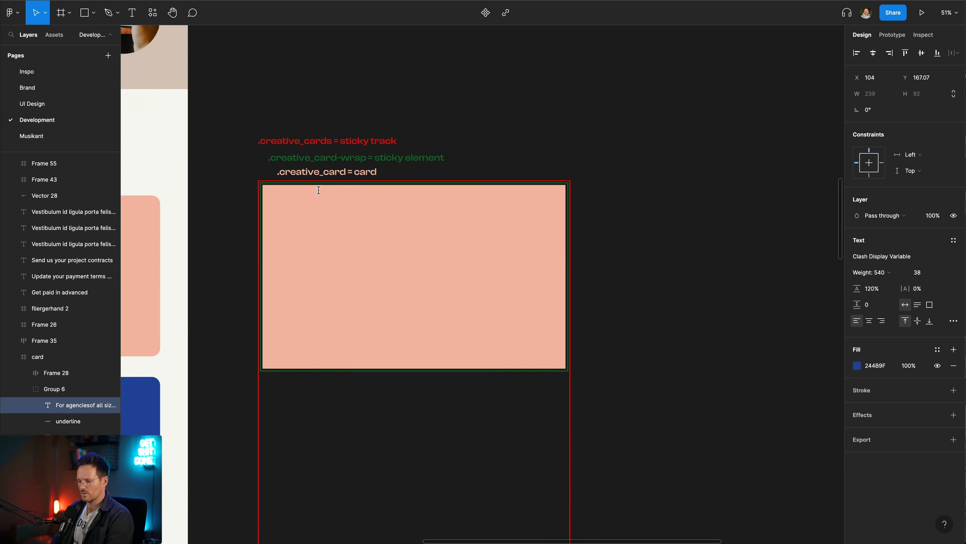
{"action": "scroll", "coordinate": [378, 146], "scroll_direction": "up", "scroll_amount": 4}
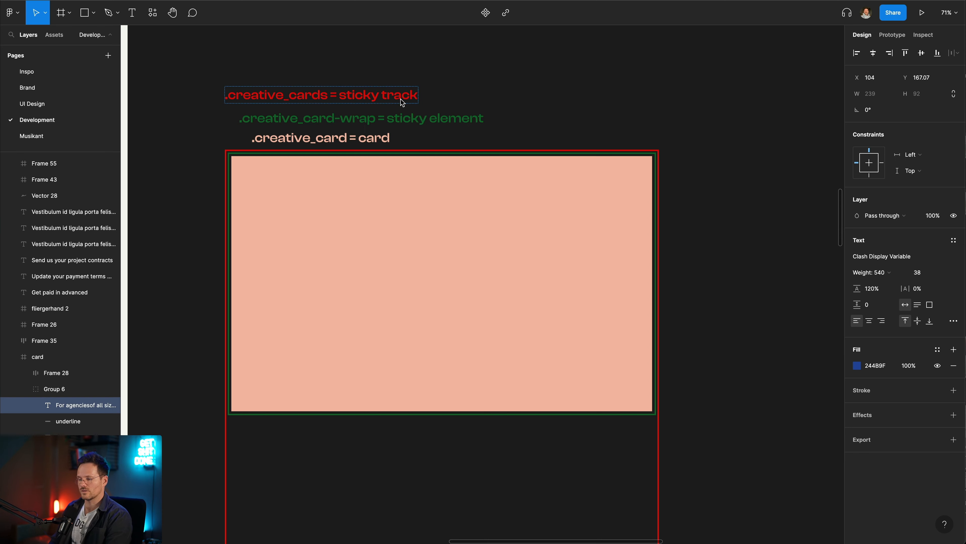
{"action": "key", "text": "super+Tab"}
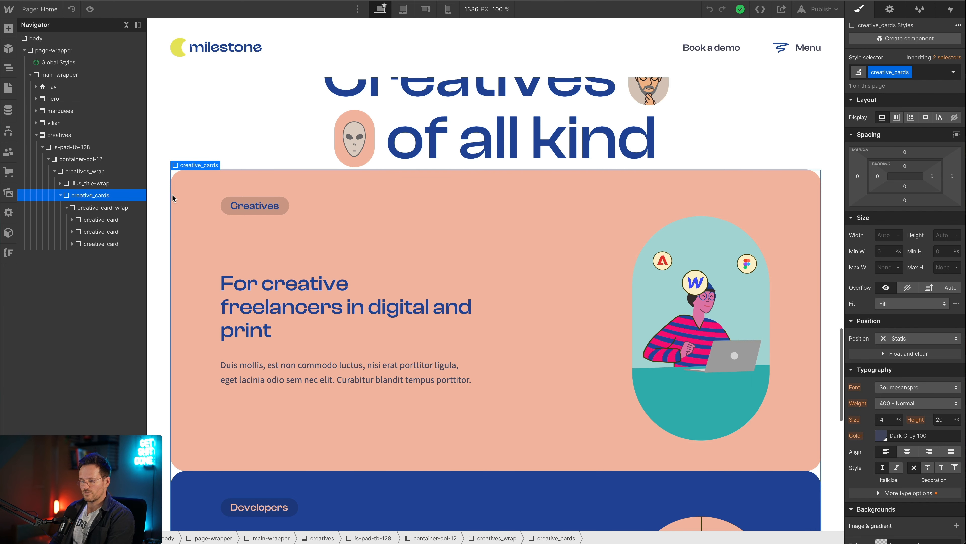
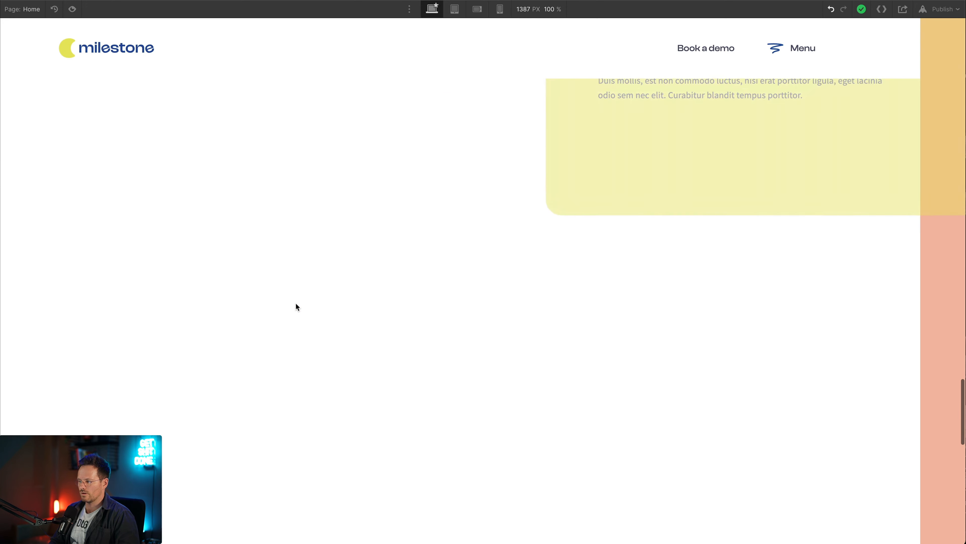
Exit the page preview and open the Creative Cards scroll animation of the creative_cards element for editing.
{"action": "scroll", "coordinate": [327, 340], "scroll_direction": "down", "scroll_amount": 5}
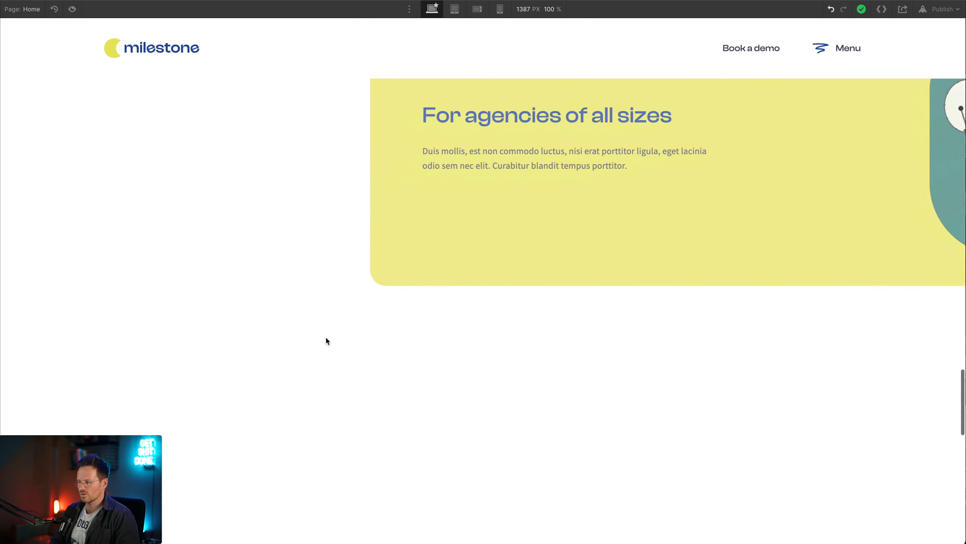
{"action": "left_click", "coordinate": [72, 9]}
{"action": "left_click", "coordinate": [220, 253]}
{"action": "left_click", "coordinate": [91, 196]}
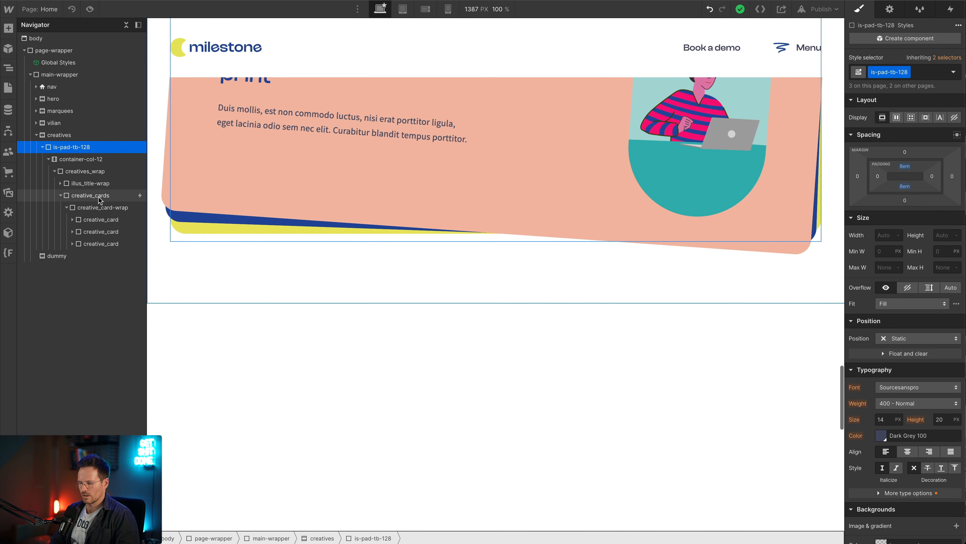
{"action": "left_click", "coordinate": [950, 9]}
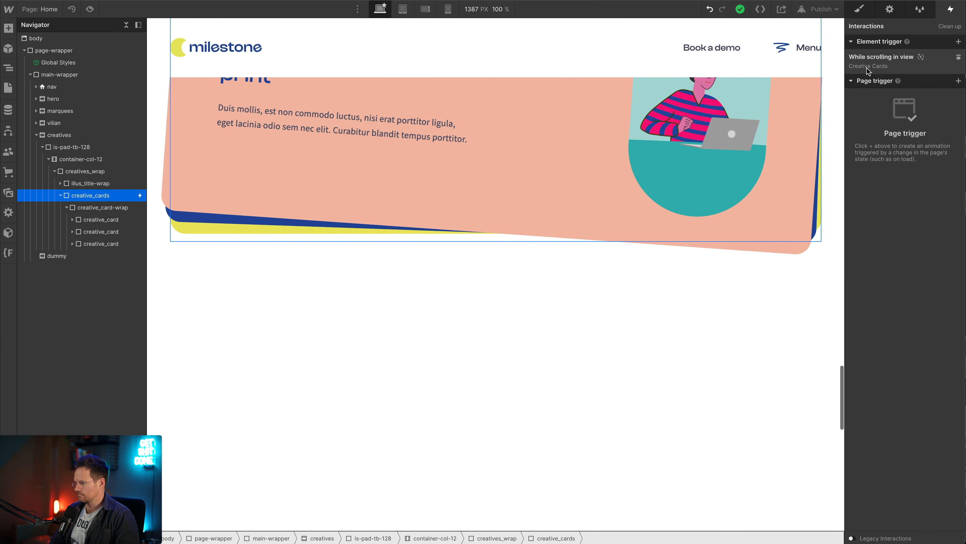
{"action": "left_click", "coordinate": [875, 59]}
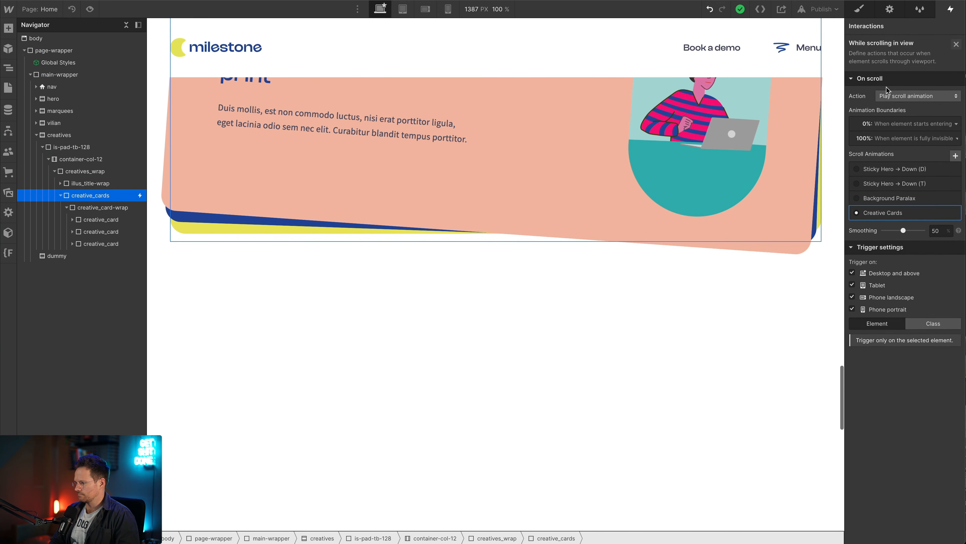
{"action": "left_click", "coordinate": [891, 213]}
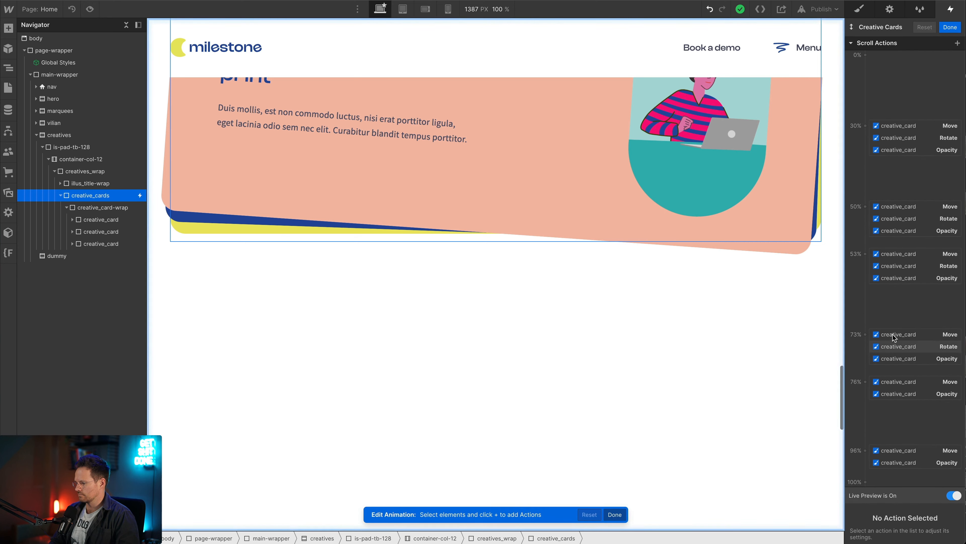
Delete the third card's Move actions at the 76% and 96% keyframes of the Creative Cards animation.
{"action": "left_click", "coordinate": [912, 381]}
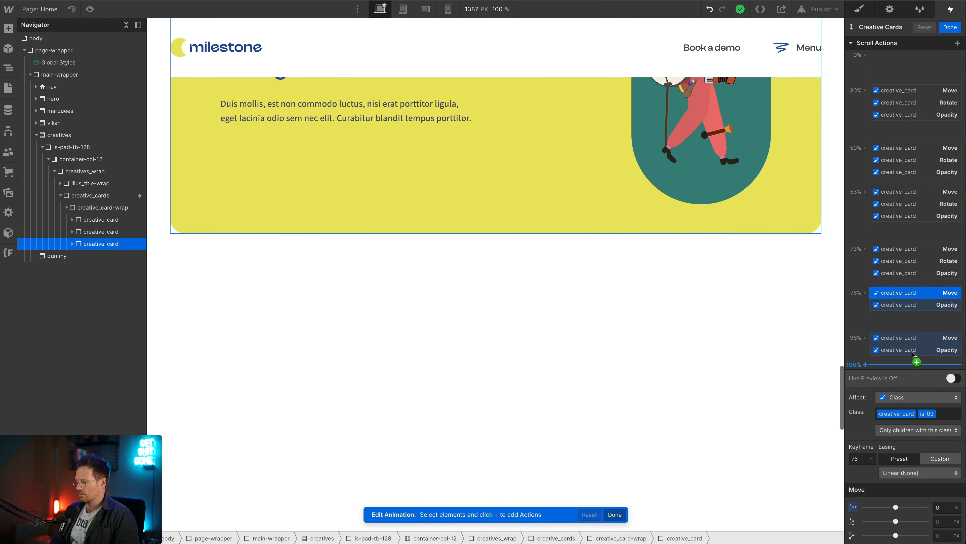
{"action": "left_click_drag", "start_coordinate": [911, 331], "coordinate": [911, 330]}
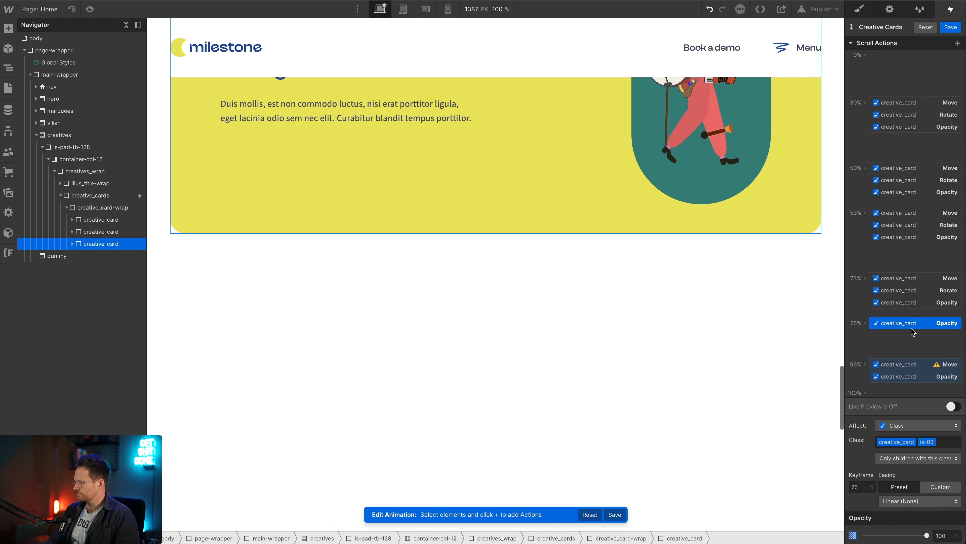
{"action": "left_click", "coordinate": [917, 367]}
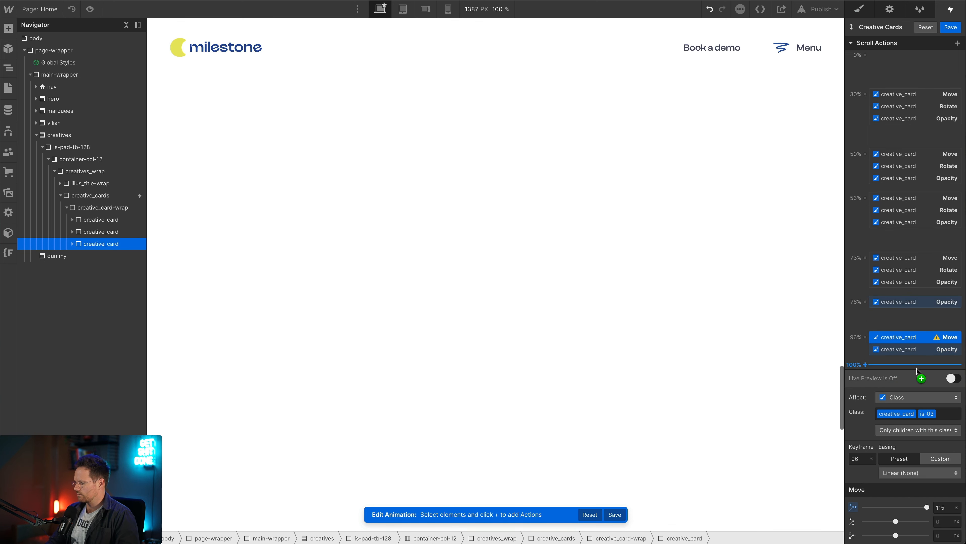
{"action": "key", "text": "Delete"}
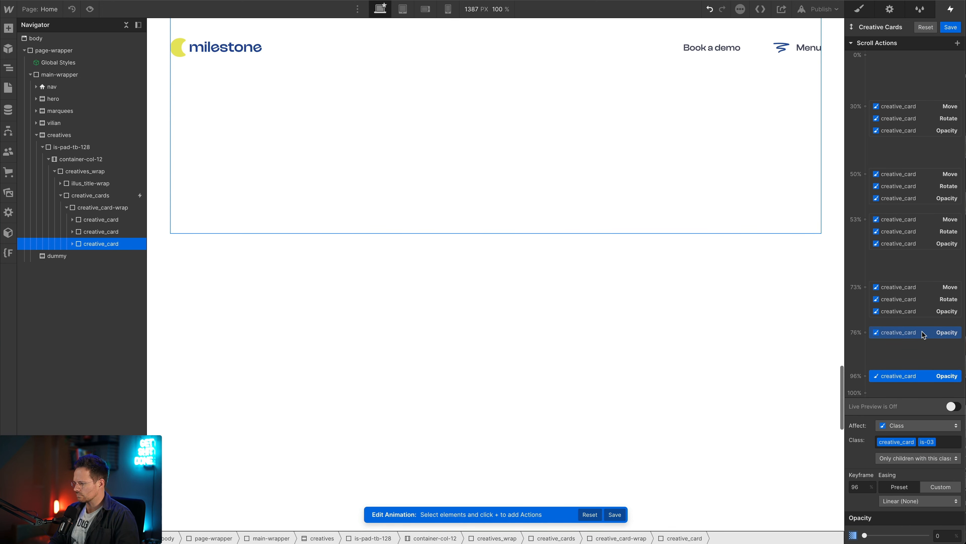
Shift the third card's full-opacity keyframe from 76% to 73% and its zero-opacity keyframe from 96% to 100%.
{"action": "left_click_drag", "start_coordinate": [924, 334], "coordinate": [925, 320]}
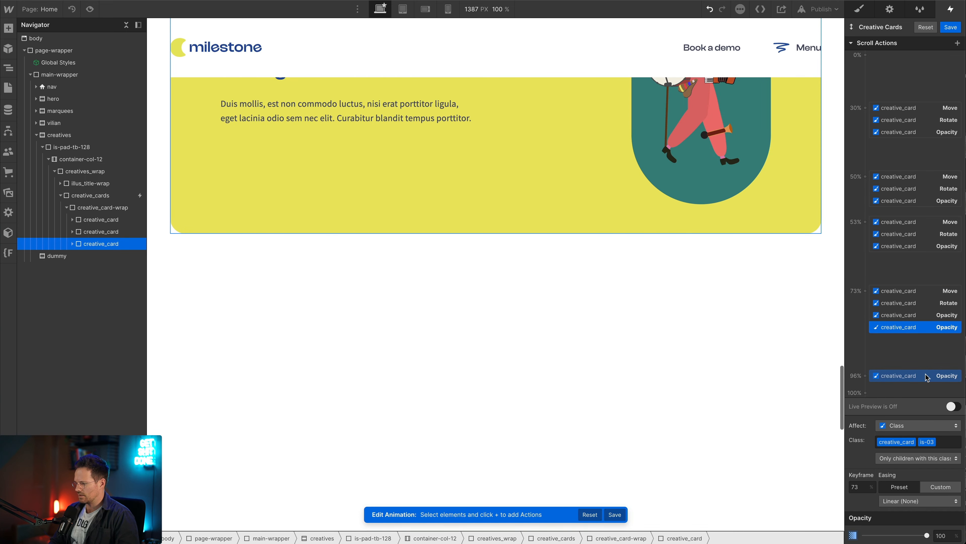
{"action": "left_click_drag", "start_coordinate": [926, 379], "coordinate": [927, 391]}
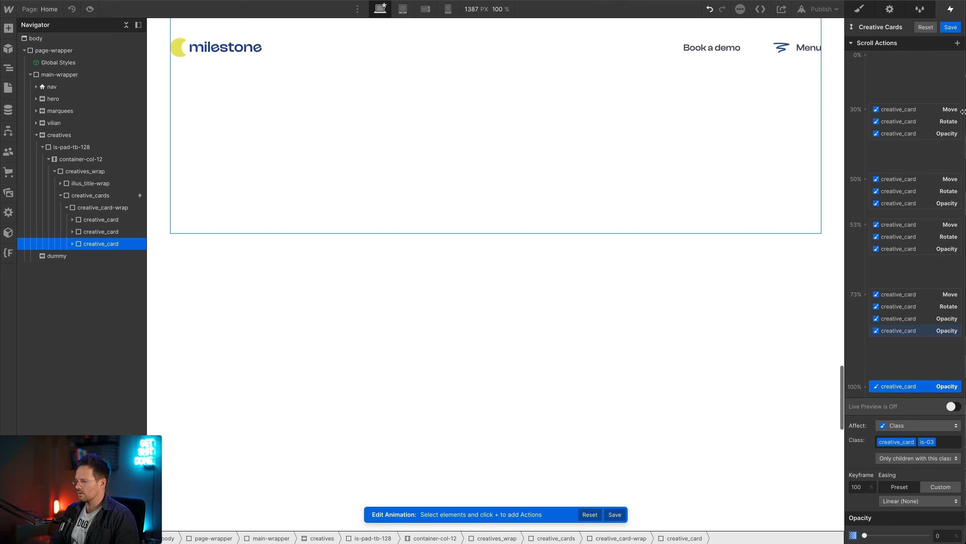
Add a Rotate action for the third card at the 73% keyframe with a Z rotation of 0 degrees.
{"action": "left_click", "coordinate": [920, 331]}
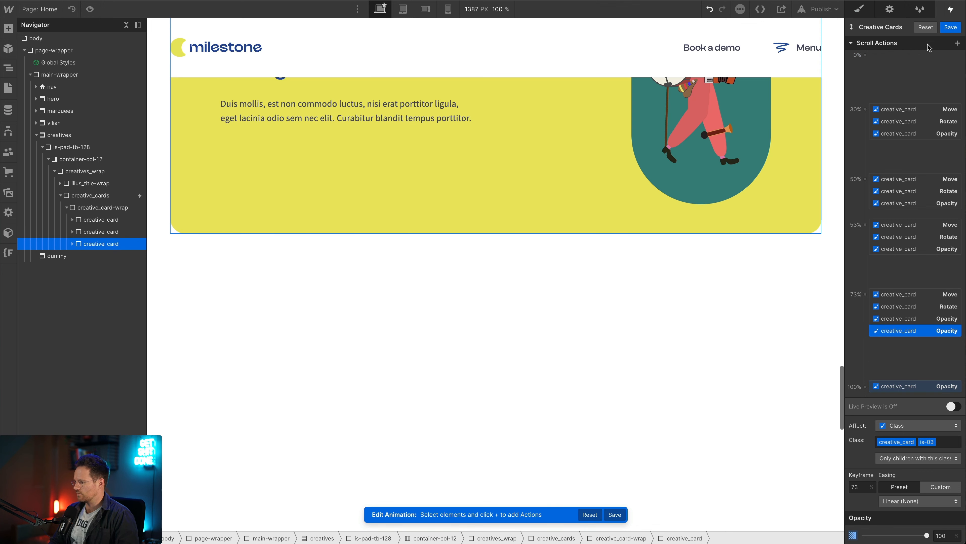
{"action": "left_click", "coordinate": [957, 44]}
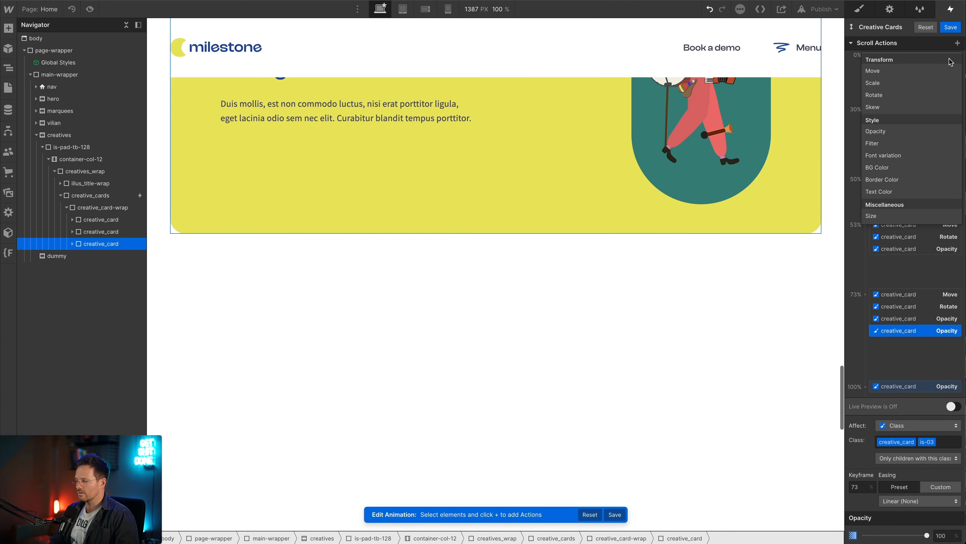
{"action": "left_click", "coordinate": [933, 100]}
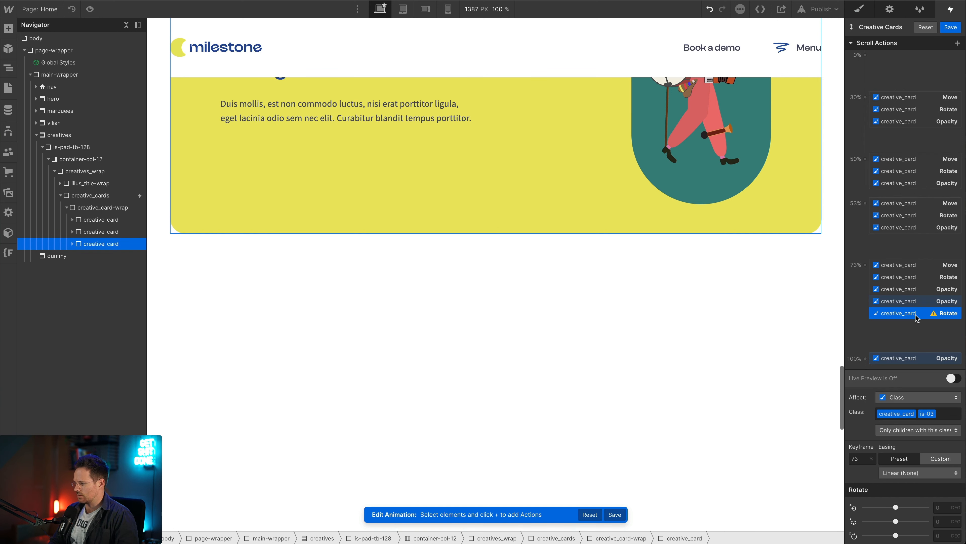
{"action": "left_click", "coordinate": [942, 535]}
{"action": "type", "text": "0"}
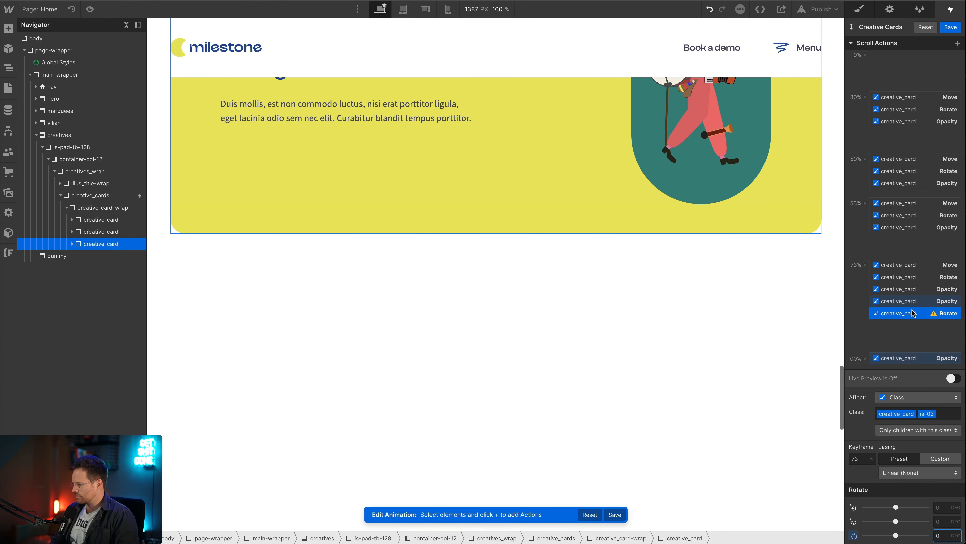
Add a Rotate keyframe for the third card at 100% with a Z rotation of 4 degrees and save the animation.
{"action": "left_click", "coordinate": [913, 329]}
{"action": "left_click", "coordinate": [915, 341]}
{"action": "left_click_drag", "start_coordinate": [914, 339], "coordinate": [914, 357]}
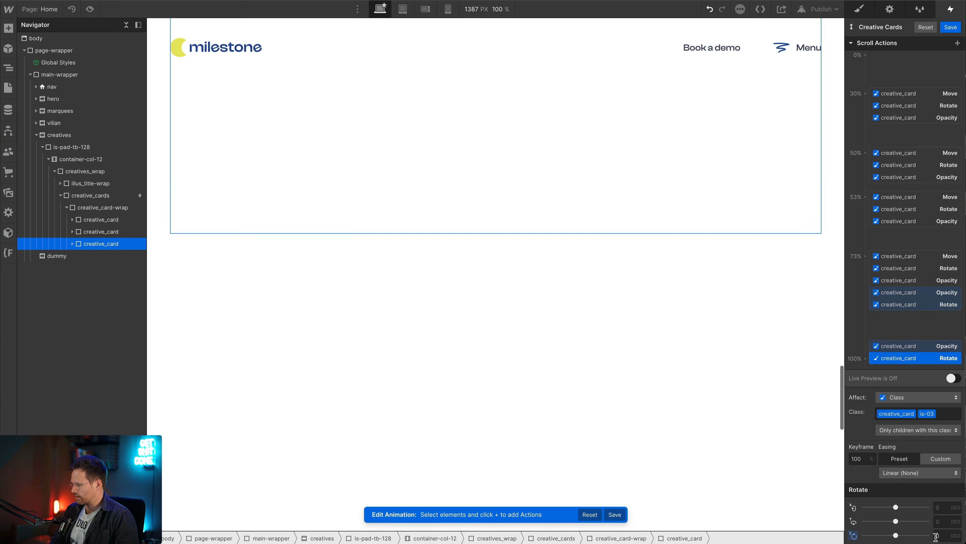
{"action": "left_click", "coordinate": [936, 536]}
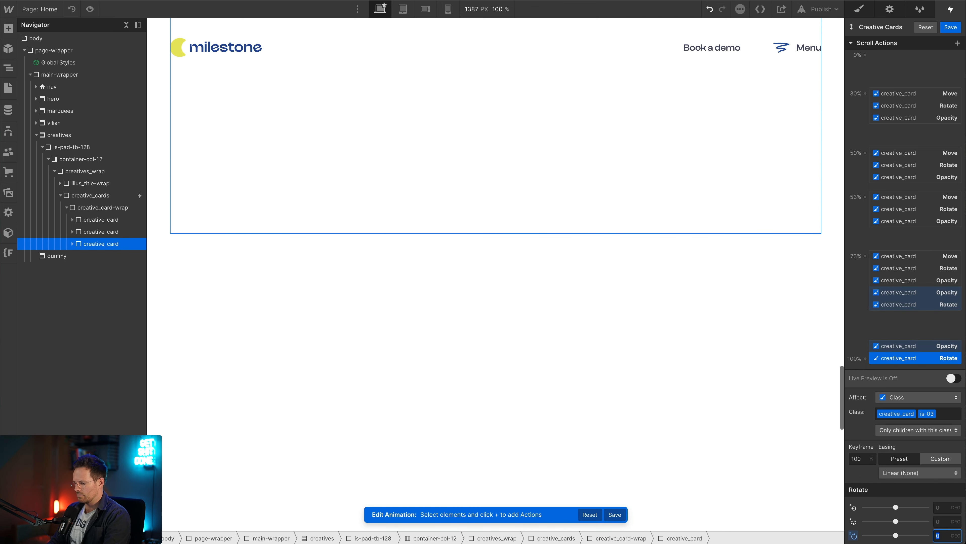
{"action": "type", "text": "4"}
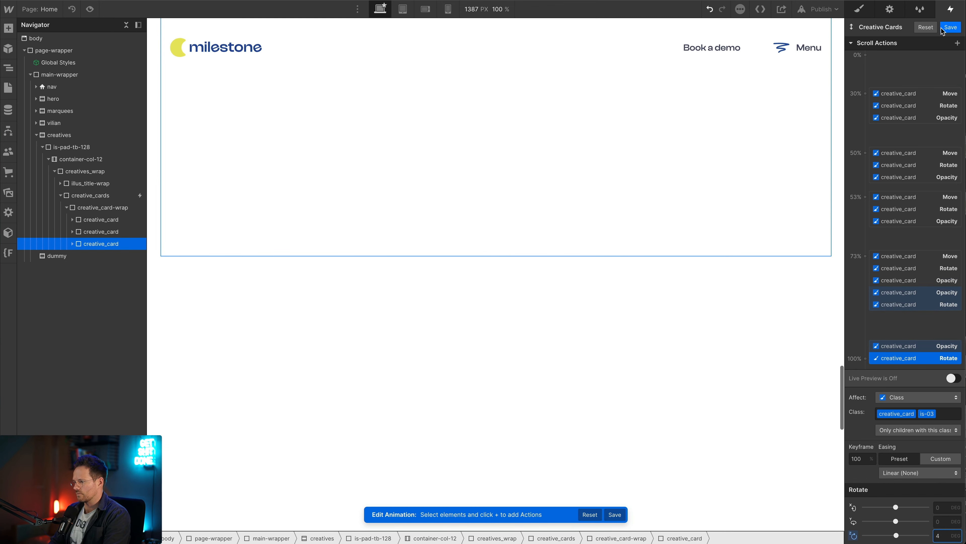
{"action": "left_click", "coordinate": [951, 27]}
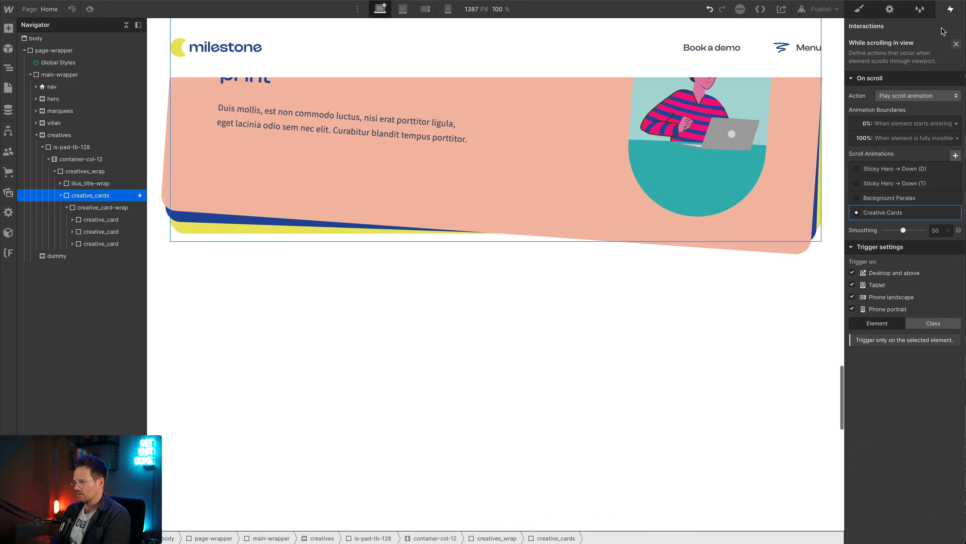
Preview the page and check how the creative cards stack and leave the view while scrolling.
{"action": "left_click", "coordinate": [95, 7]}
{"action": "scroll", "coordinate": [269, 203], "scroll_direction": "up", "scroll_amount": 20}
{"action": "scroll", "coordinate": [269, 203], "scroll_direction": "down", "scroll_amount": 8}
{"action": "scroll", "coordinate": [269, 203], "scroll_direction": "down", "scroll_amount": 15}
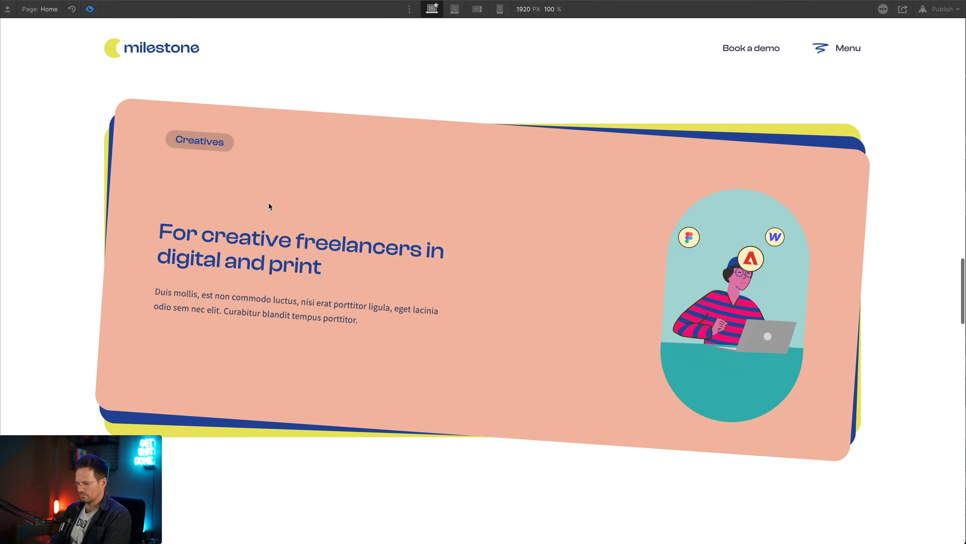
{"action": "scroll", "coordinate": [268, 204], "scroll_direction": "up", "scroll_amount": 10}
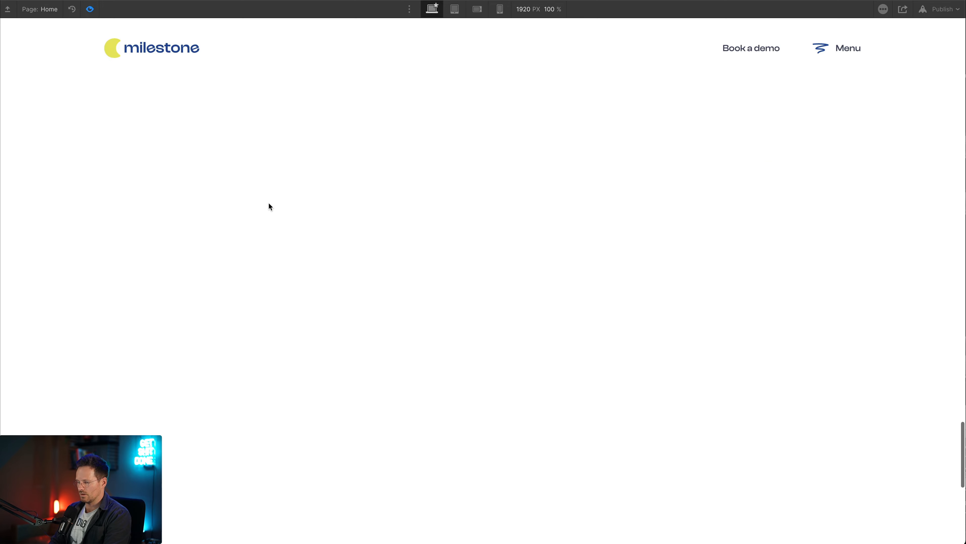
{"action": "scroll", "coordinate": [269, 204], "scroll_direction": "up", "scroll_amount": 5}
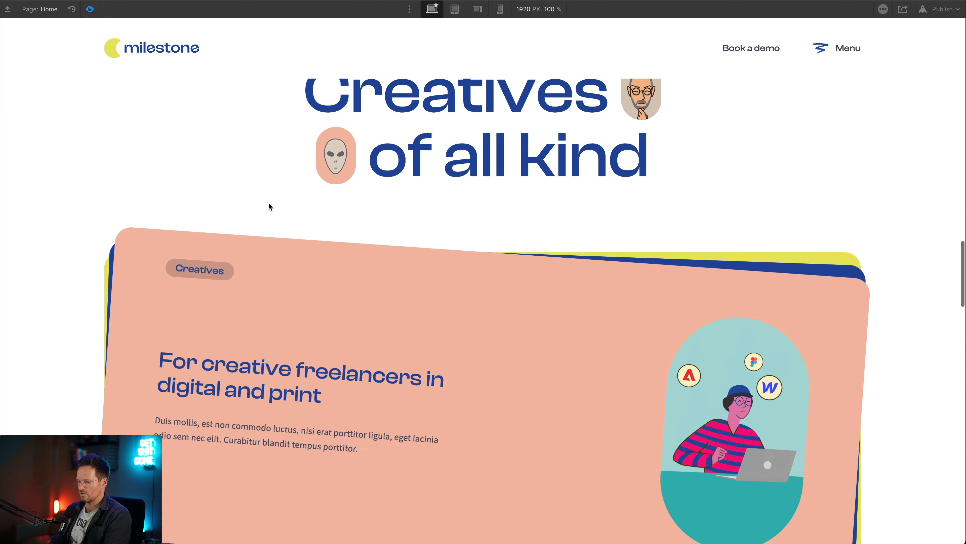
{"action": "scroll", "coordinate": [268, 203], "scroll_direction": "down", "scroll_amount": 10}
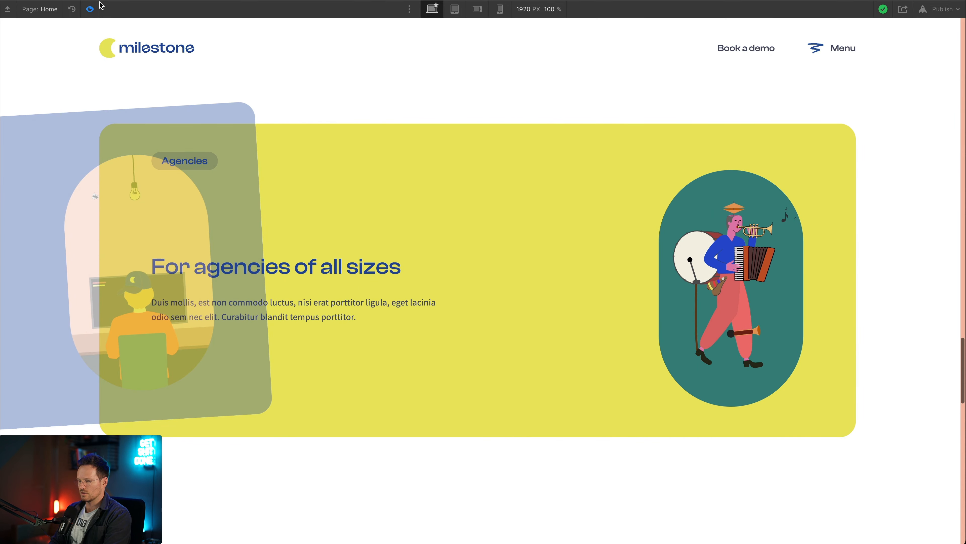
{"action": "left_click", "coordinate": [90, 9]}
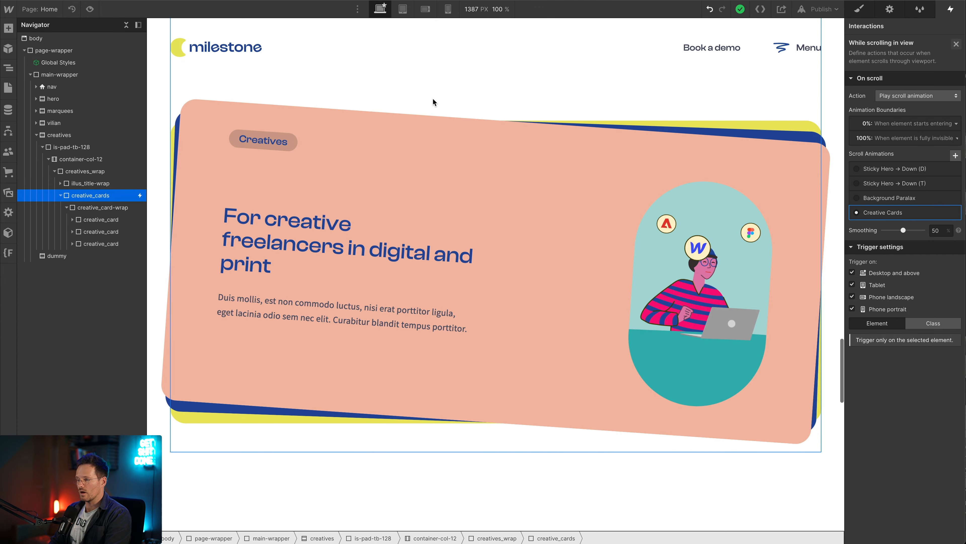
Set the overflow of the creatives section to hidden.
{"action": "scroll", "coordinate": [456, 85], "scroll_direction": "up", "scroll_amount": 3}
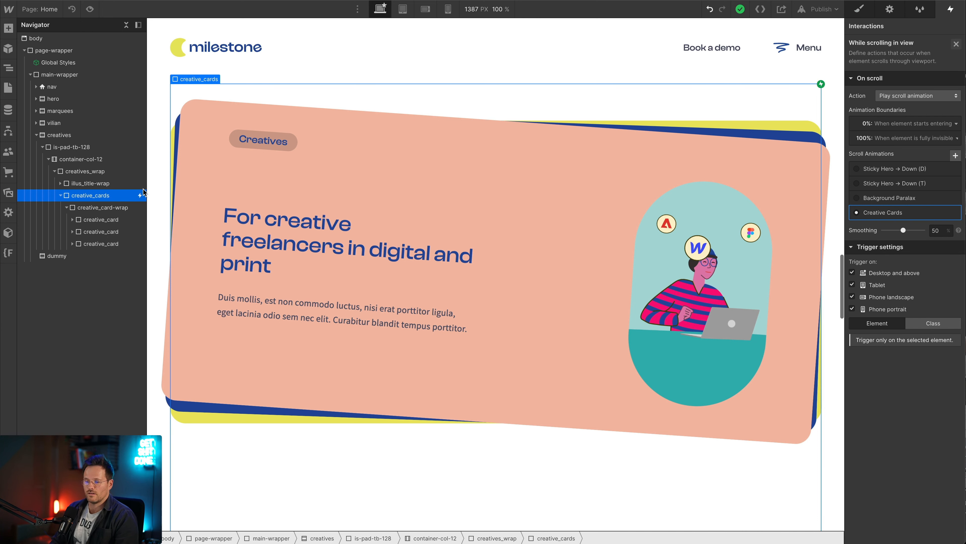
{"action": "left_click", "coordinate": [63, 136]}
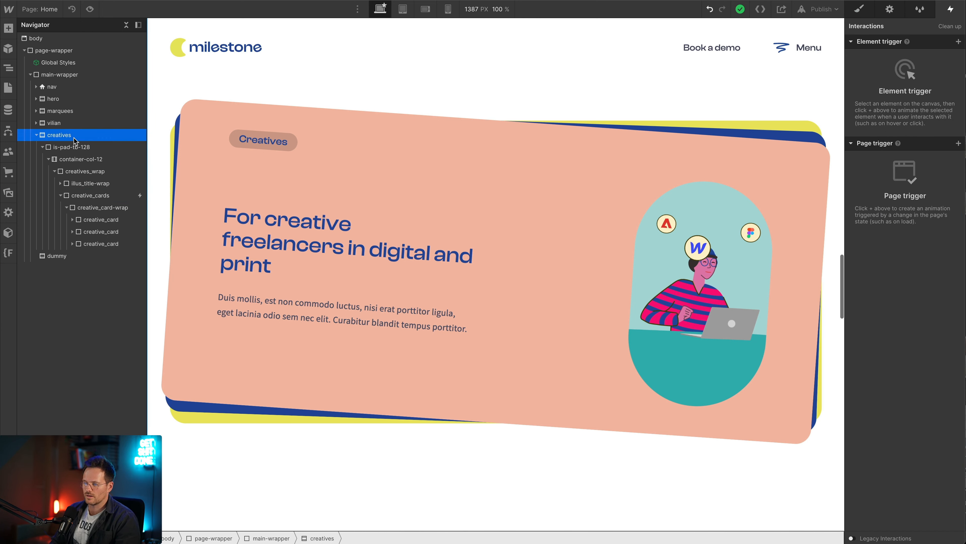
{"action": "left_click", "coordinate": [860, 9]}
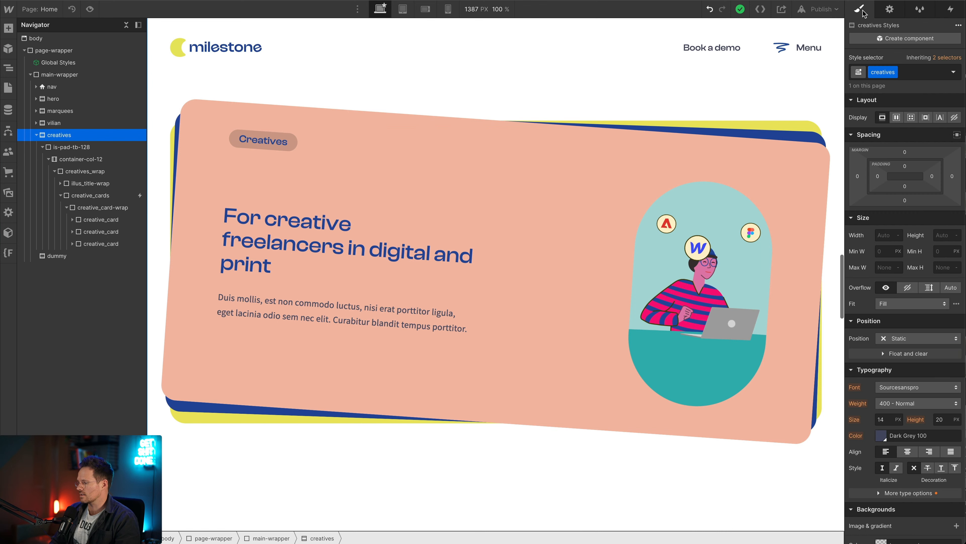
{"action": "left_click", "coordinate": [905, 288]}
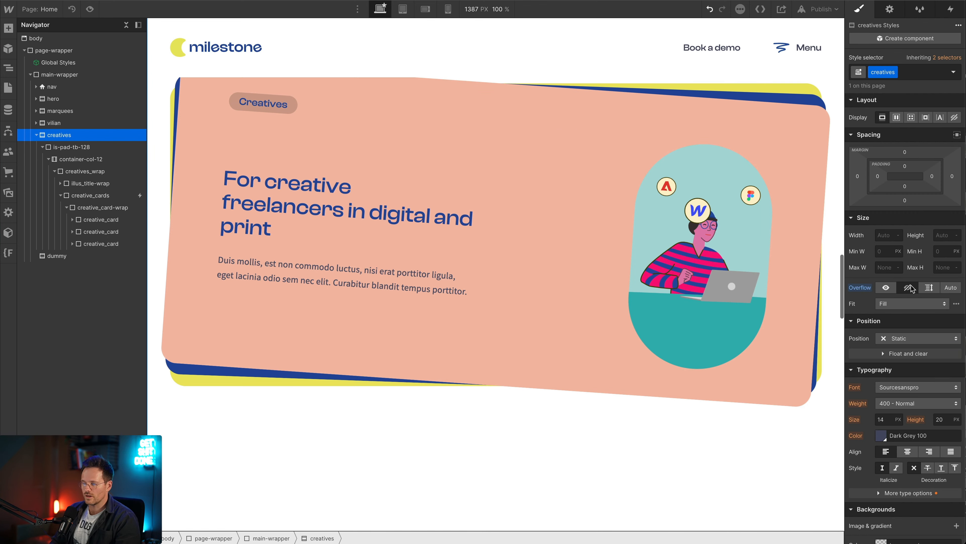
{"action": "scroll", "coordinate": [328, 164], "scroll_direction": "up", "scroll_amount": 5}
{"action": "scroll", "coordinate": [329, 164], "scroll_direction": "down", "scroll_amount": 1}
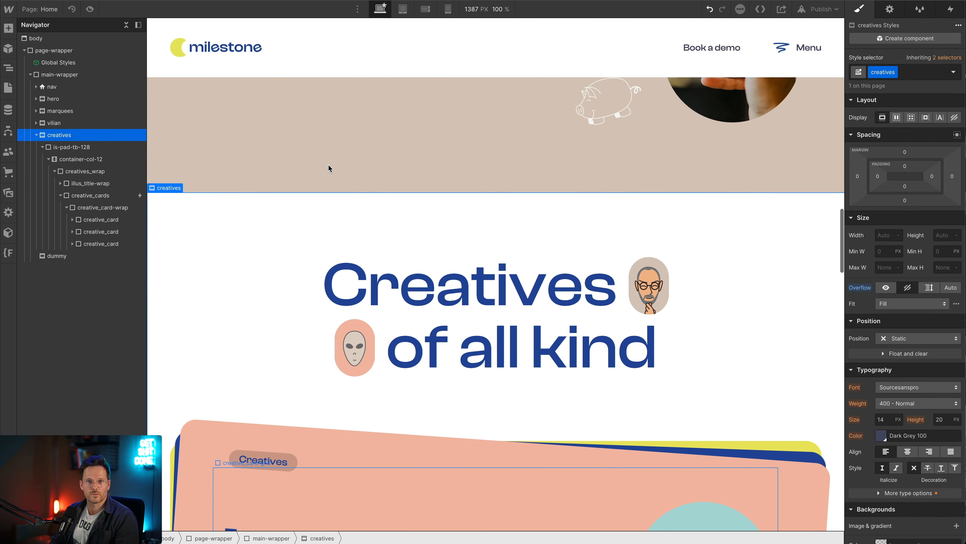
Preview the page and check the sticky behavior of the cards with the section's overflow hidden.
{"action": "left_click", "coordinate": [90, 9]}
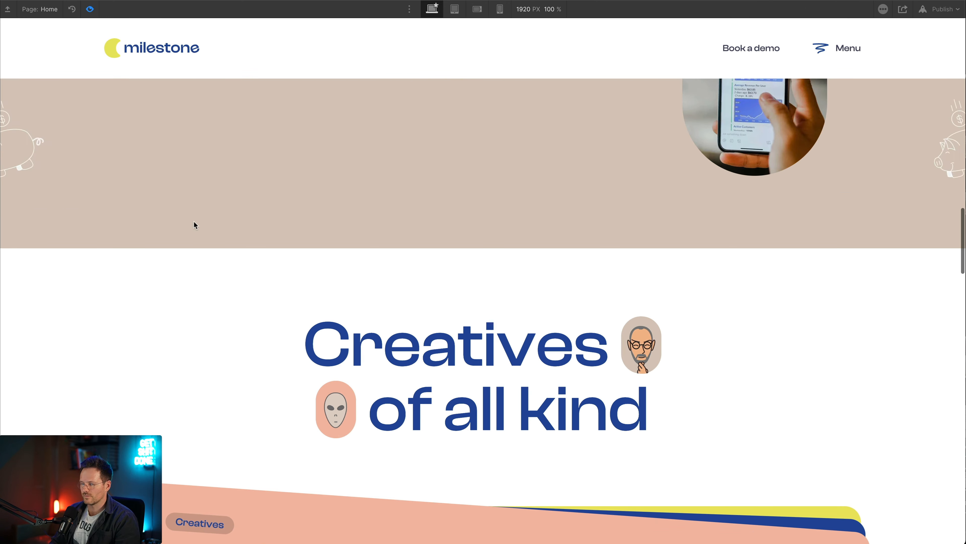
{"action": "scroll", "coordinate": [194, 222], "scroll_direction": "down", "scroll_amount": 10}
{"action": "scroll", "coordinate": [194, 222], "scroll_direction": "down", "scroll_amount": 11}
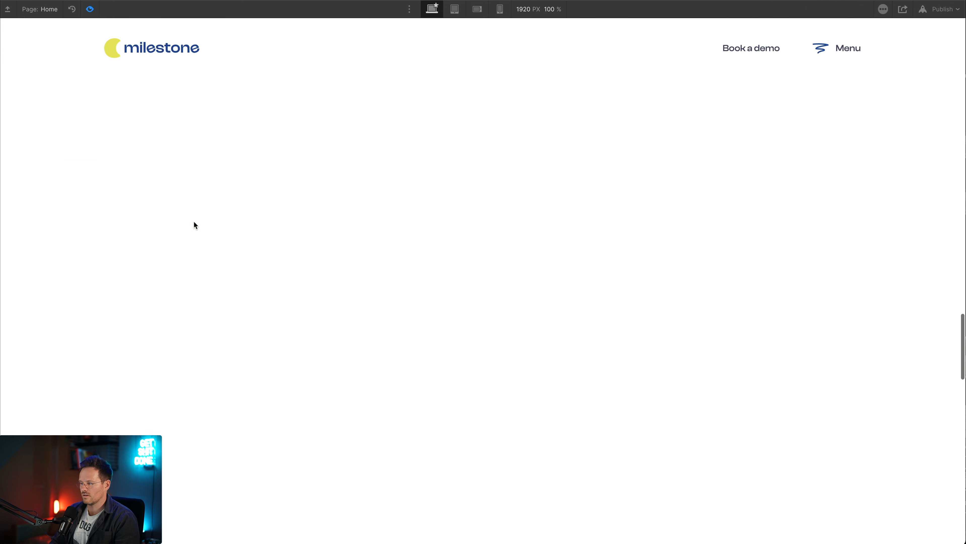
{"action": "scroll", "coordinate": [194, 222], "scroll_direction": "up", "scroll_amount": 20}
{"action": "scroll", "coordinate": [194, 222], "scroll_direction": "down", "scroll_amount": 14}
{"action": "scroll", "coordinate": [194, 223], "scroll_direction": "up", "scroll_amount": 10}
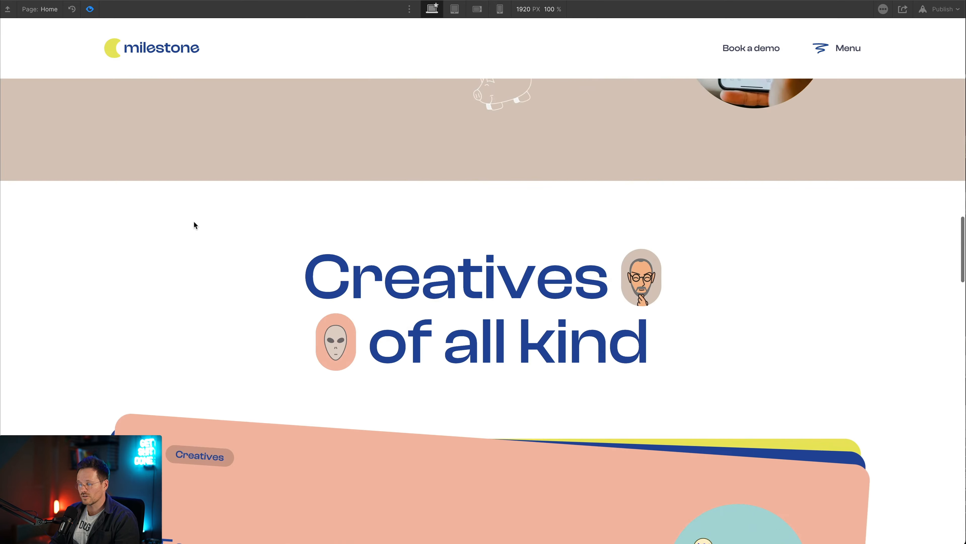
{"action": "scroll", "coordinate": [194, 222], "scroll_direction": "down", "scroll_amount": 4}
{"action": "scroll", "coordinate": [194, 222], "scroll_direction": "up", "scroll_amount": 1}
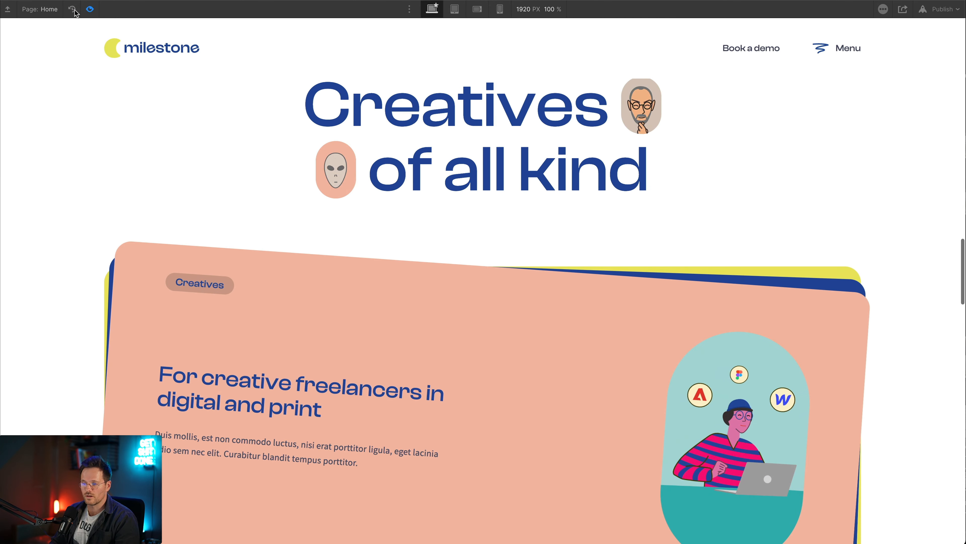
{"action": "left_click", "coordinate": [90, 9]}
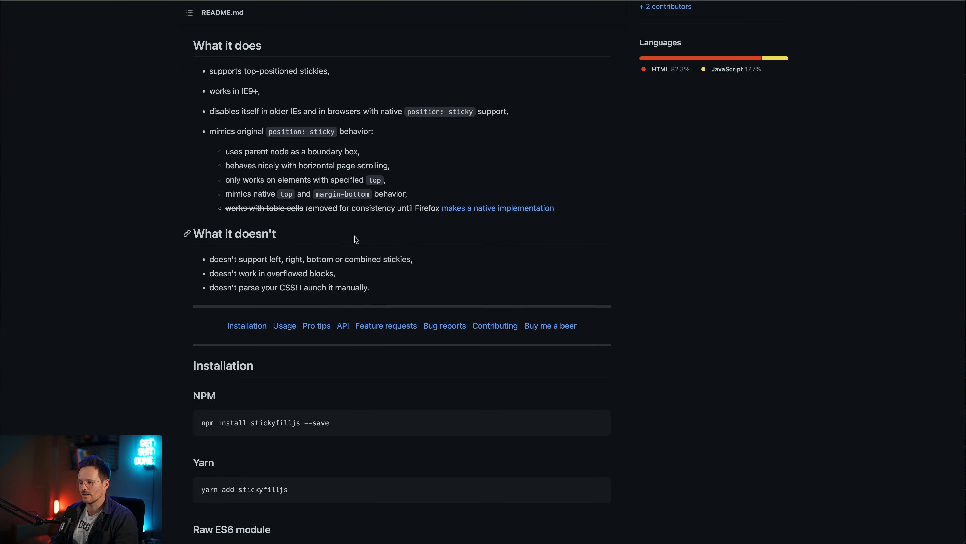
Switch to the Stickyfill repository on GitHub and read the README notes on position: sticky.
{"action": "scroll", "coordinate": [356, 239], "scroll_direction": "up", "scroll_amount": 15}
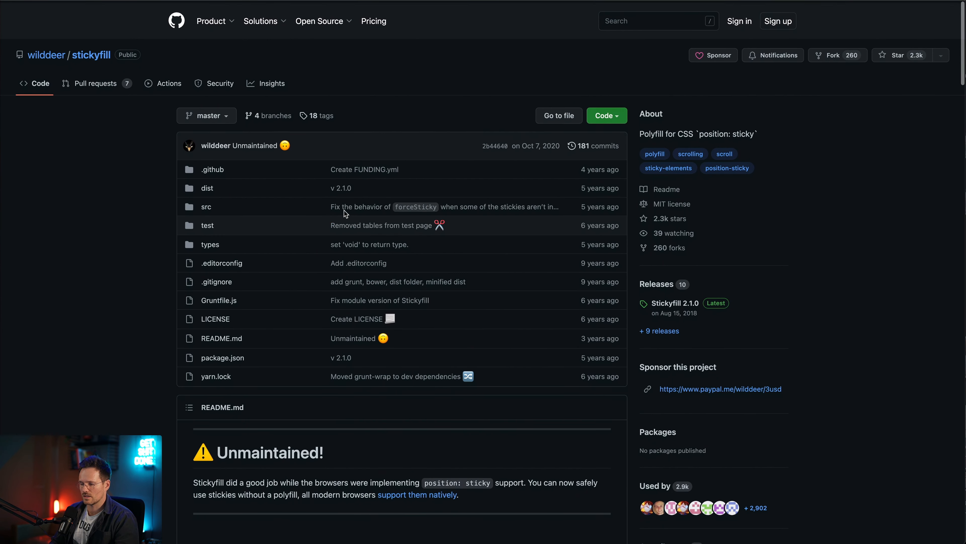
{"action": "scroll", "coordinate": [108, 65], "scroll_direction": "down", "scroll_amount": 5}
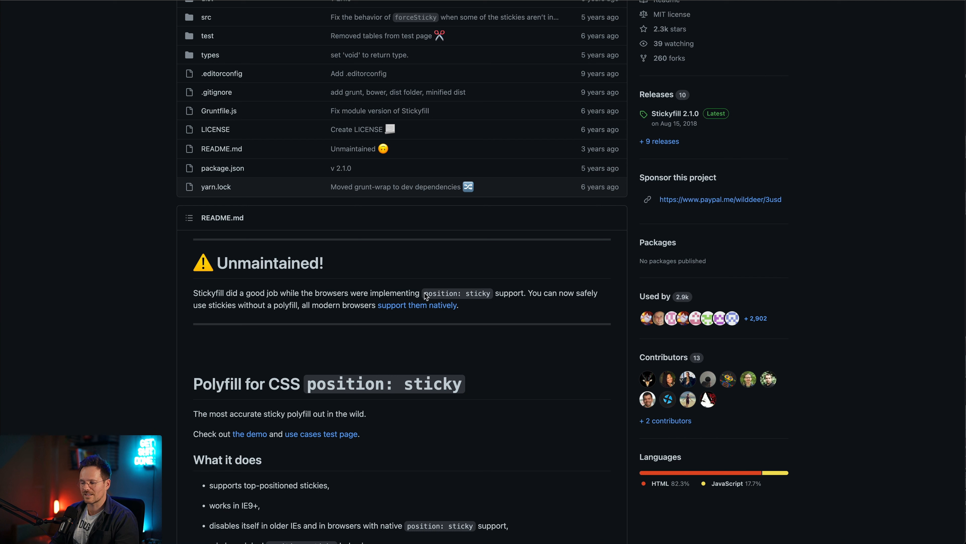
{"action": "left_click_drag", "start_coordinate": [426, 293], "coordinate": [491, 296]}
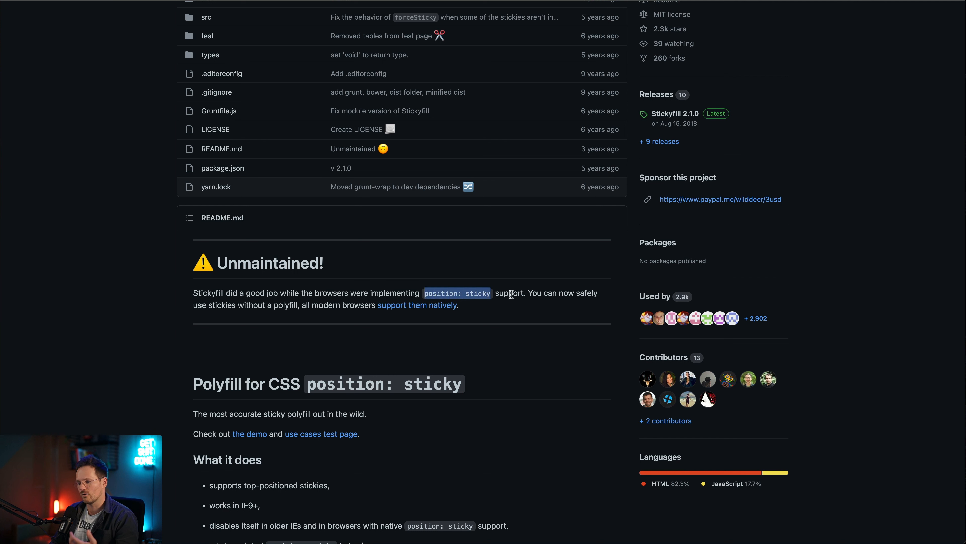
{"action": "scroll", "coordinate": [453, 349], "scroll_direction": "down", "scroll_amount": 2}
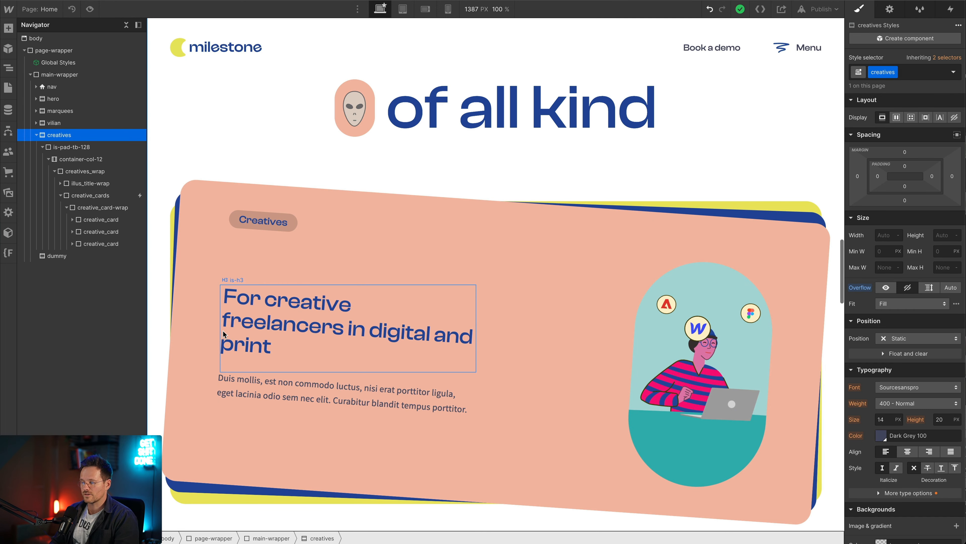
Add the Stickyfill 2.1.0 CDN script and an inline script with its forceSticky and [data-sticky] calls to the Home page's before-</body> code.
{"action": "scroll", "coordinate": [223, 334], "scroll_direction": "up", "scroll_amount": 2}
{"action": "scroll", "coordinate": [224, 334], "scroll_direction": "down", "scroll_amount": 2}
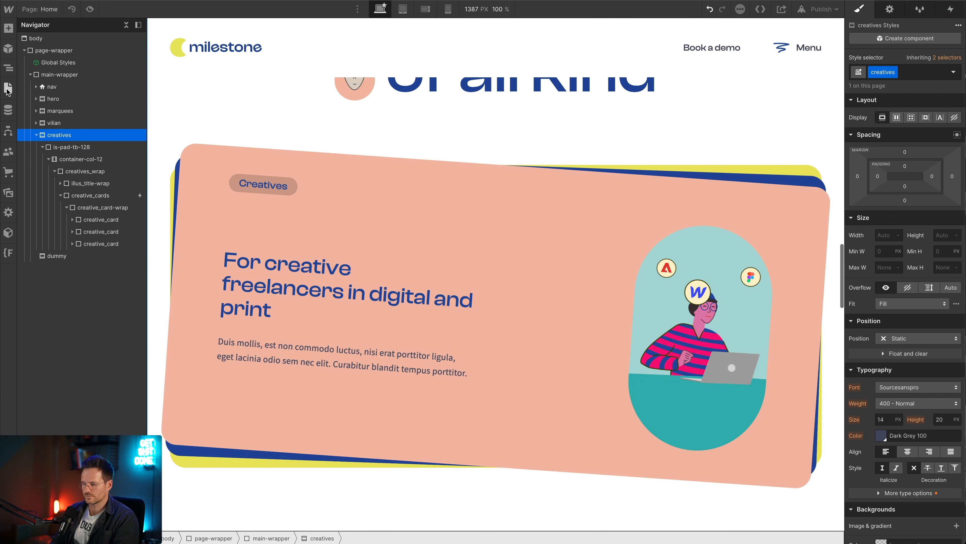
{"action": "left_click", "coordinate": [8, 88]}
{"action": "left_click", "coordinate": [135, 86]}
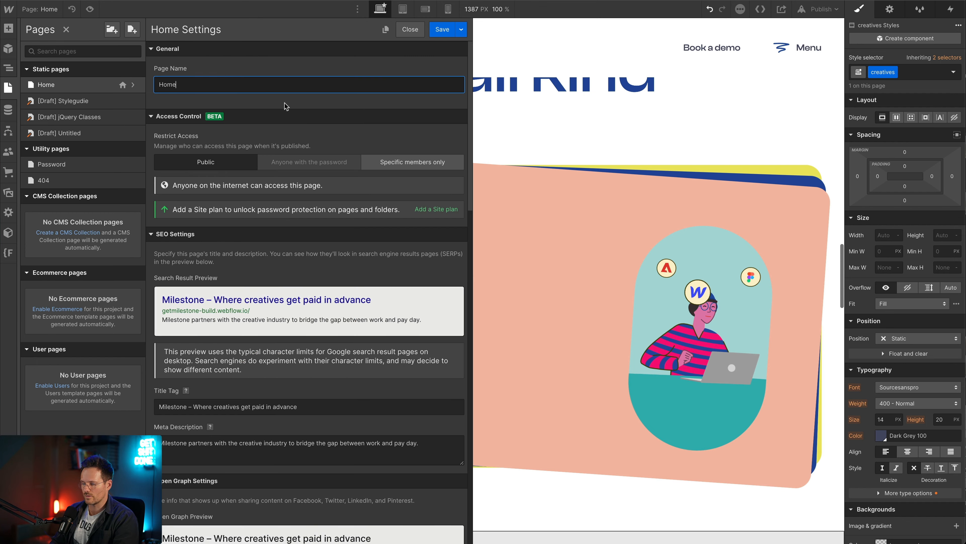
{"action": "scroll", "coordinate": [275, 246], "scroll_direction": "down", "scroll_amount": 15}
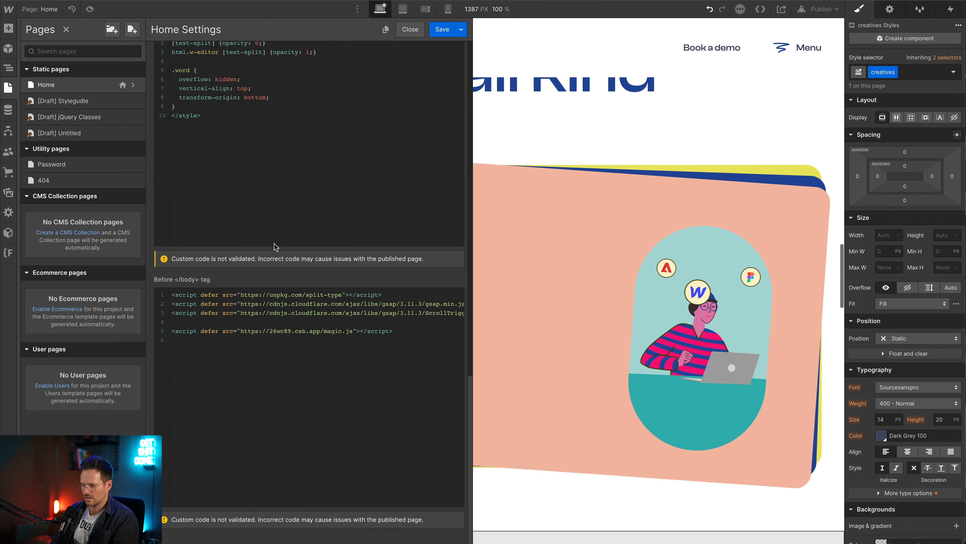
{"action": "left_click", "coordinate": [436, 334]}
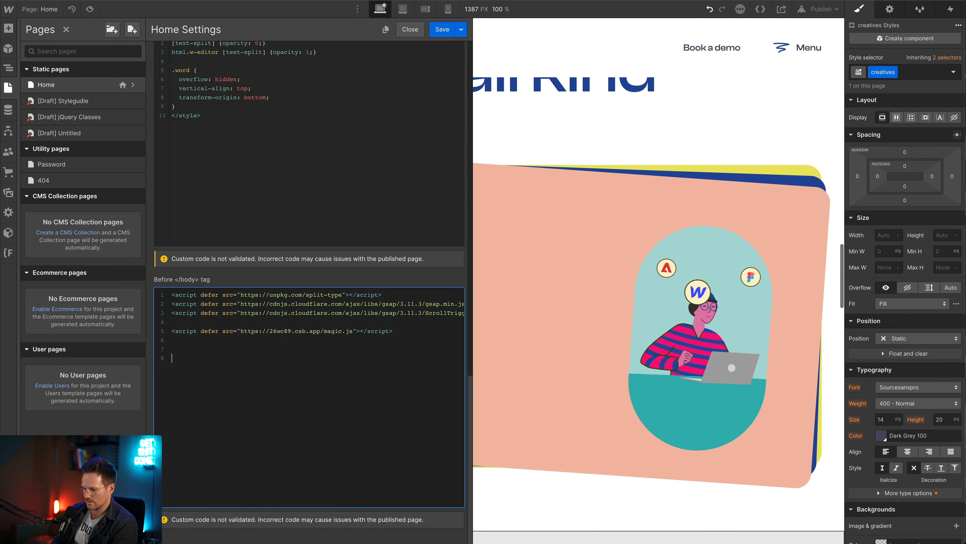
{"action": "type", "text": "<script src=\"https://cdnjs.cloudflare.com/ajax/libs/stickyfill/2.1.0/stickyfill.min.js\"></script>  <script> Stickyfill.forceSticky(); Stickyfill.add(document.querySelectorAll(\"[data-sticky]\"));"}
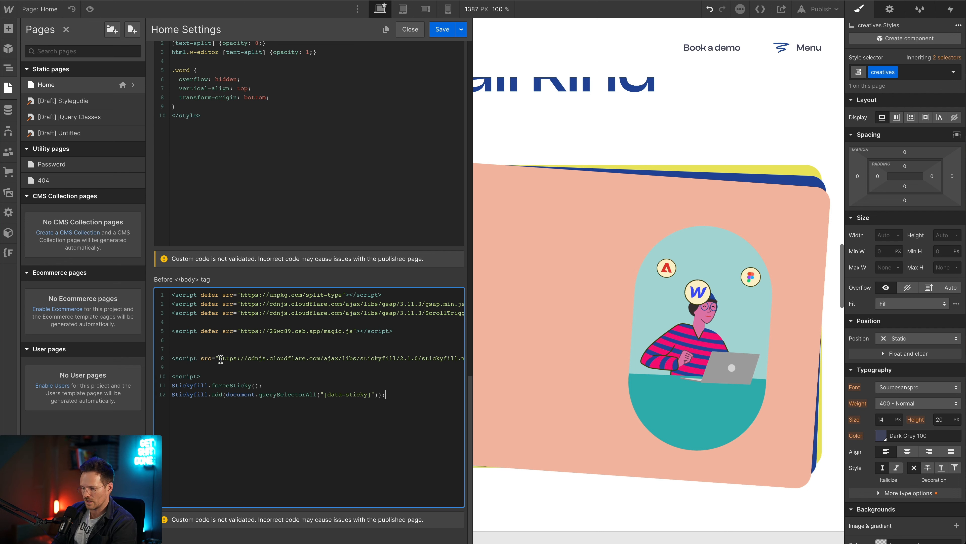
{"action": "left_click_drag", "start_coordinate": [221, 358], "coordinate": [456, 364]}
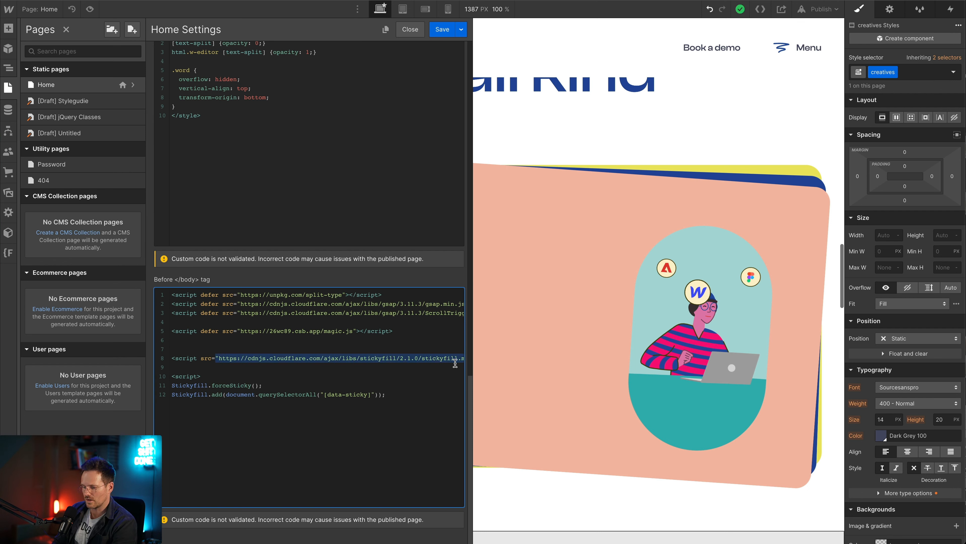
{"action": "left_click", "coordinate": [307, 465]}
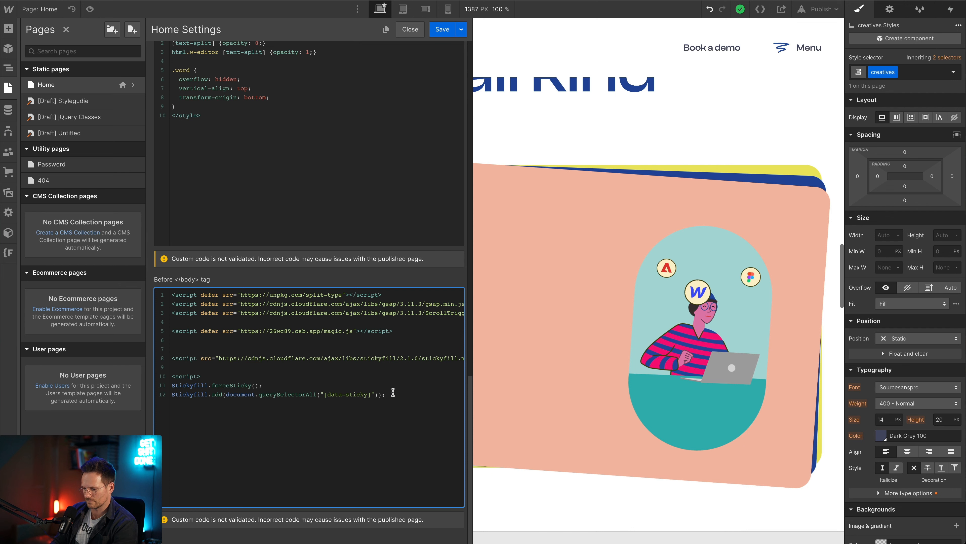
Close the inline script with </script>, copy the data-sticky attribute name from the code and save the Home page settings.
{"action": "type", "text": "</sc"}
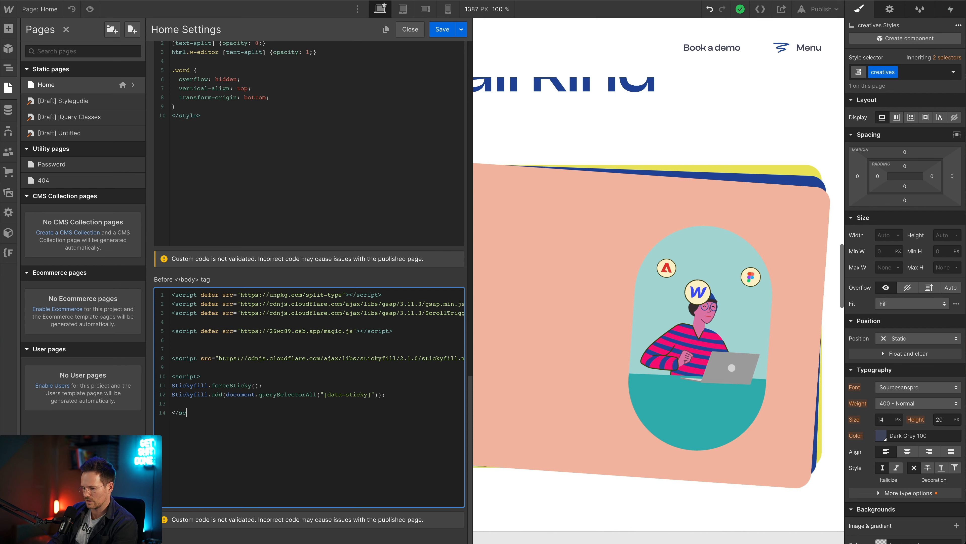
{"action": "type", "text": "rtipt>"}
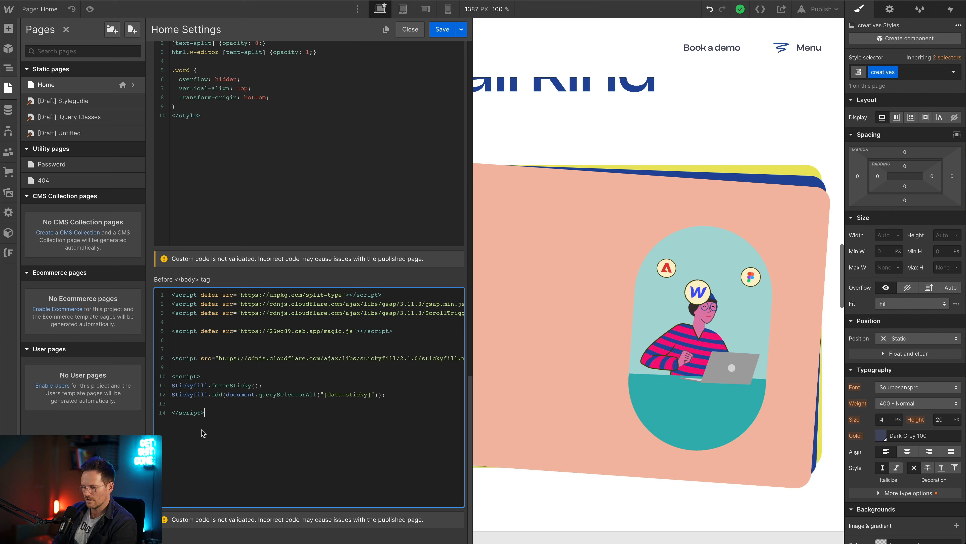
{"action": "left_click_drag", "start_coordinate": [172, 385], "coordinate": [273, 380]}
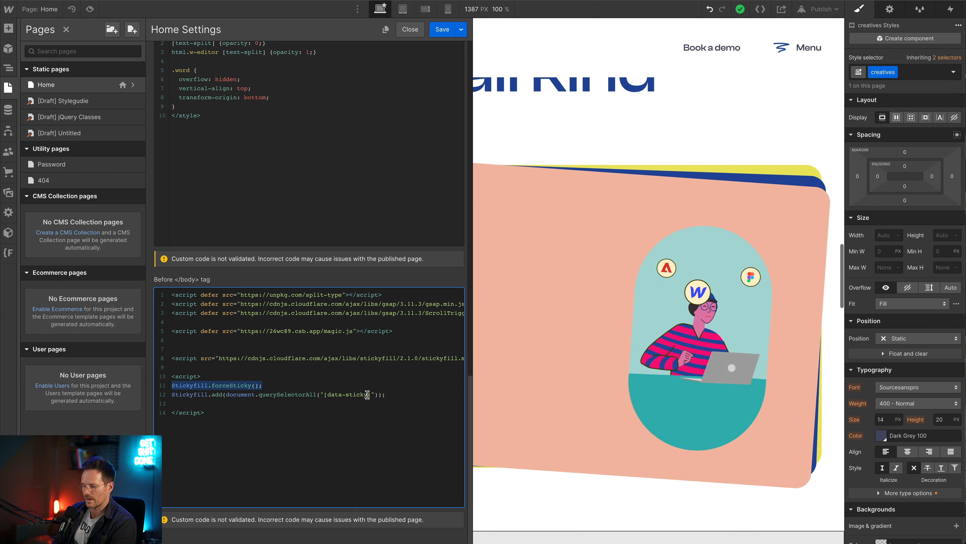
{"action": "mouse_move", "coordinate": [327, 394]}
{"action": "left_mouse_down"}
{"action": "mouse_move", "coordinate": [368, 396]}
{"action": "mouse_move", "coordinate": [328, 394]}
{"action": "left_mouse_up"}
{"action": "key", "text": "ctrl+c"}
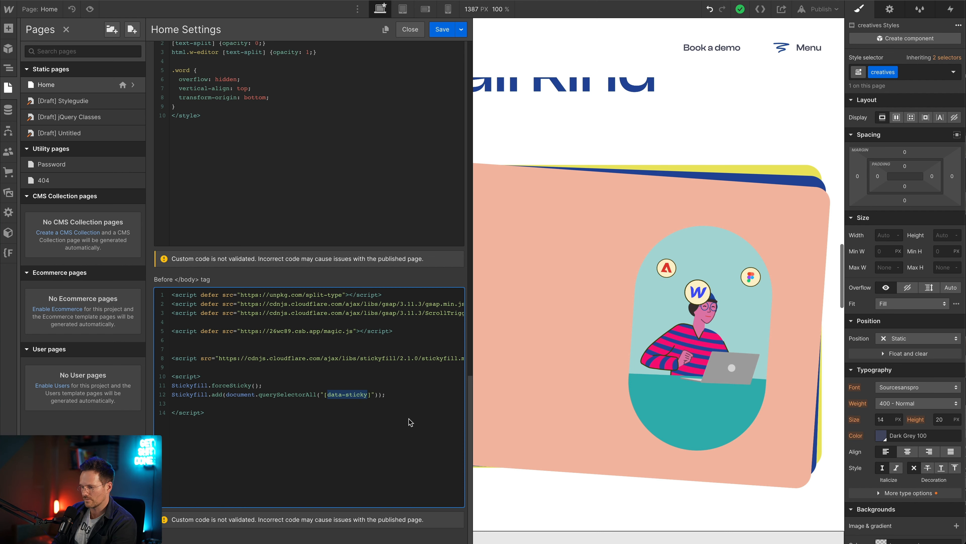
{"action": "left_click", "coordinate": [441, 31]}
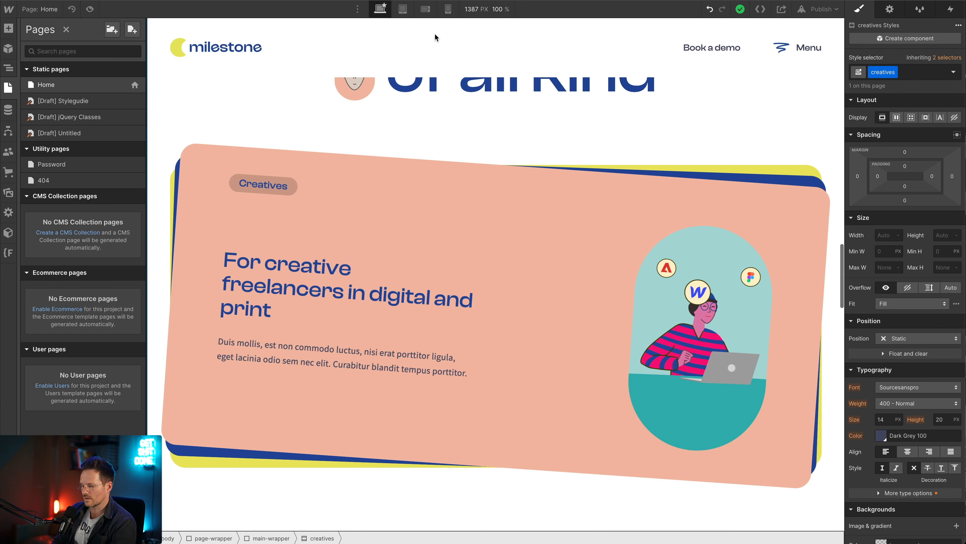
Give the creative_card-wrap element a custom attribute named data-sticky with an empty value.
{"action": "left_click", "coordinate": [258, 503]}
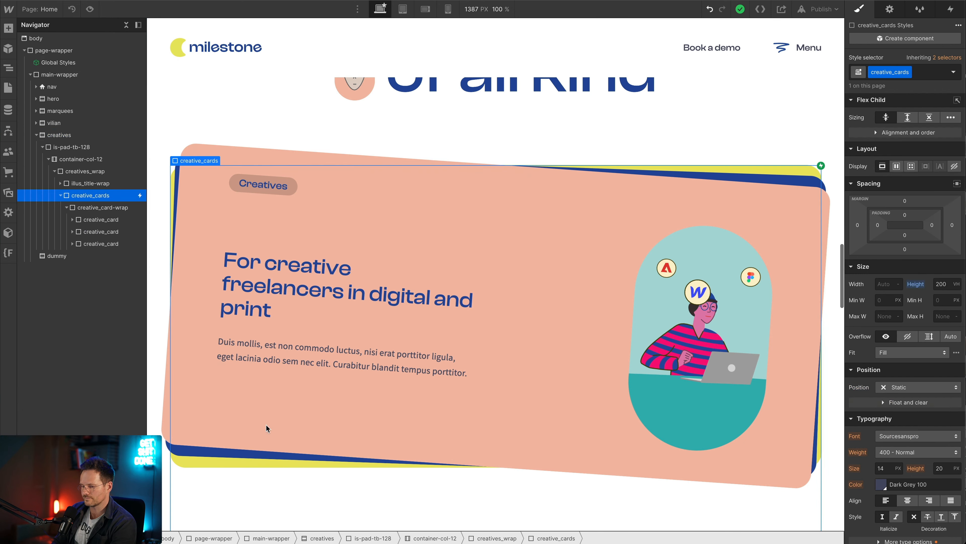
{"action": "left_click", "coordinate": [91, 211]}
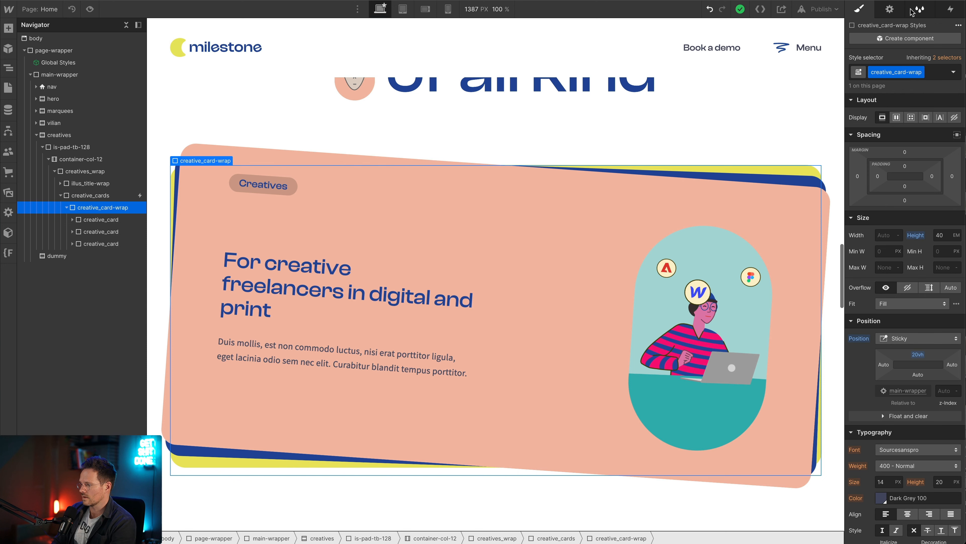
{"action": "left_click", "coordinate": [892, 13]}
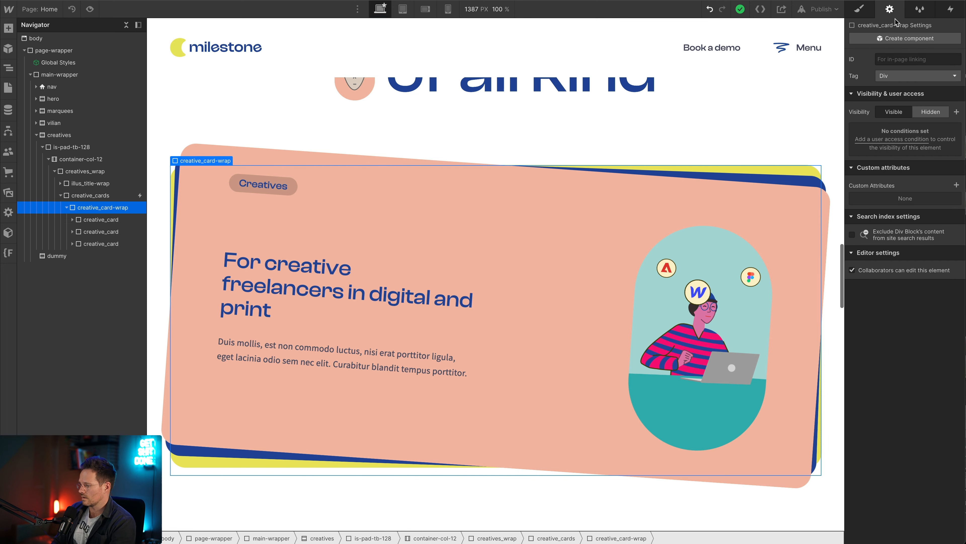
{"action": "left_click", "coordinate": [957, 187]}
{"action": "key", "text": "ctrl+v"}
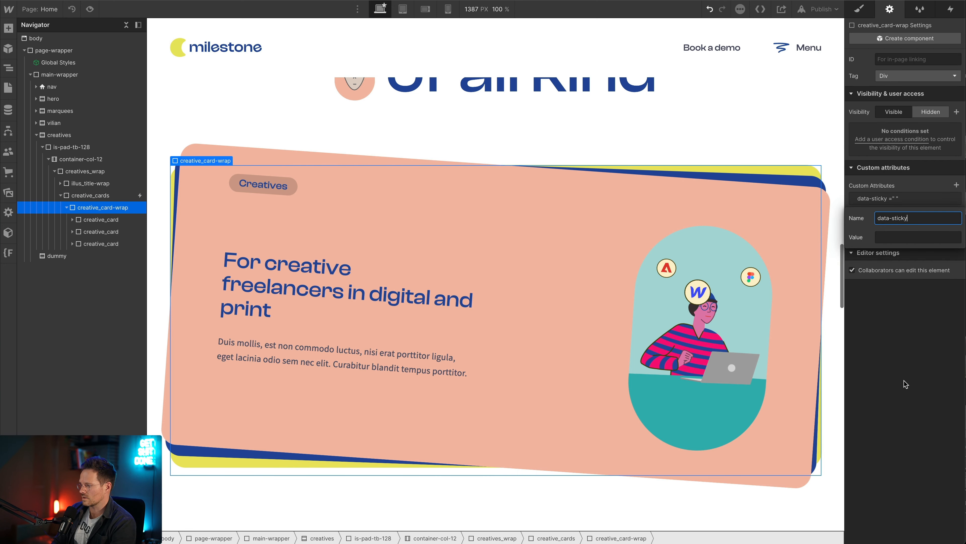
{"action": "key", "text": "Tab"}
{"action": "left_click", "coordinate": [934, 363]}
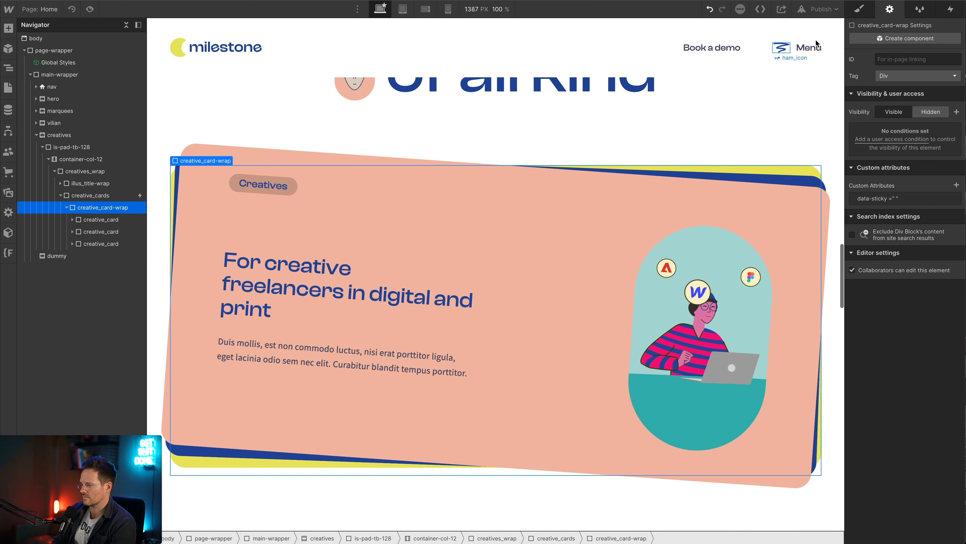
Publish the site to its webflow.io subdomain and open the live page.
{"action": "left_click", "coordinate": [822, 10]}
{"action": "left_click", "coordinate": [792, 133]}
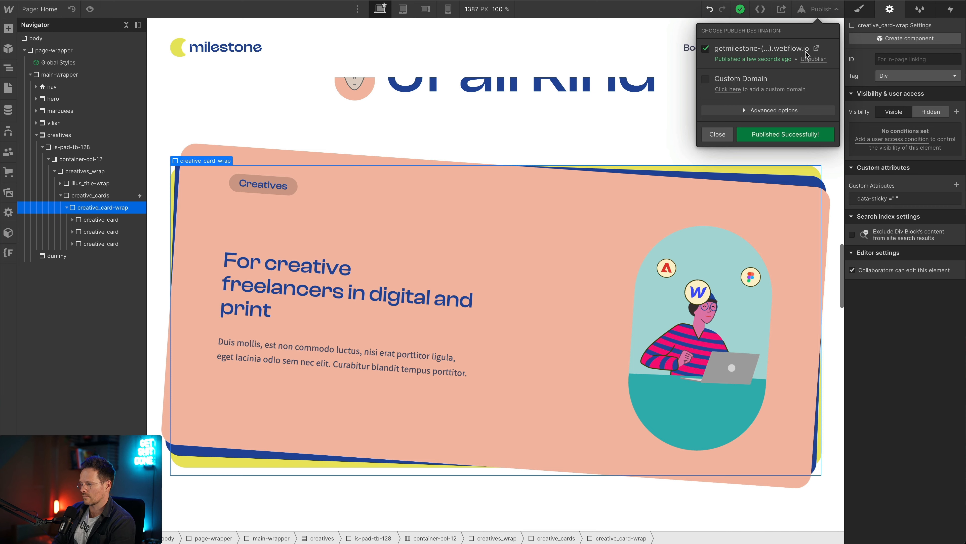
{"action": "left_click", "coordinate": [815, 50]}
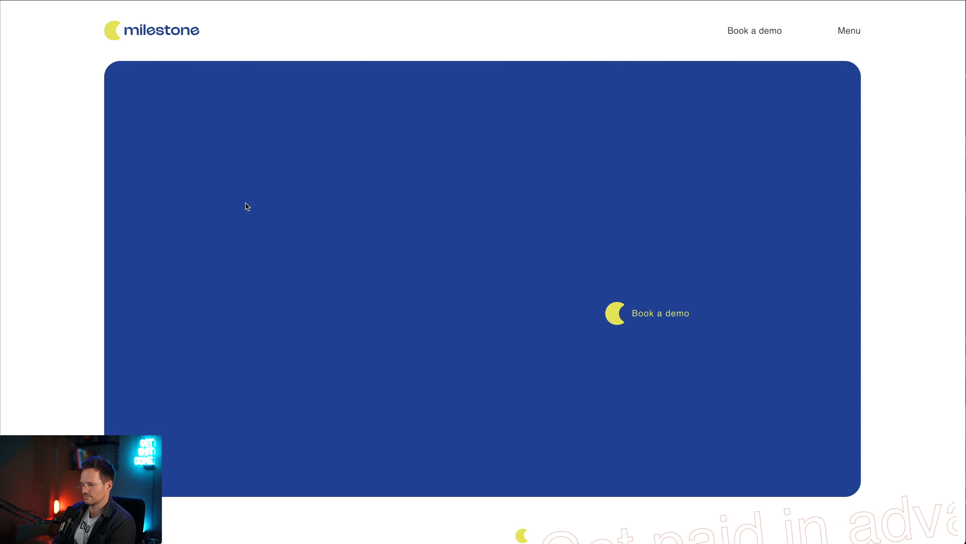
Check on the live page how the Creatives, Developers and Agencies cards stick and slide away in both scroll directions.
{"action": "scroll", "coordinate": [206, 266], "scroll_direction": "down", "scroll_amount": 10}
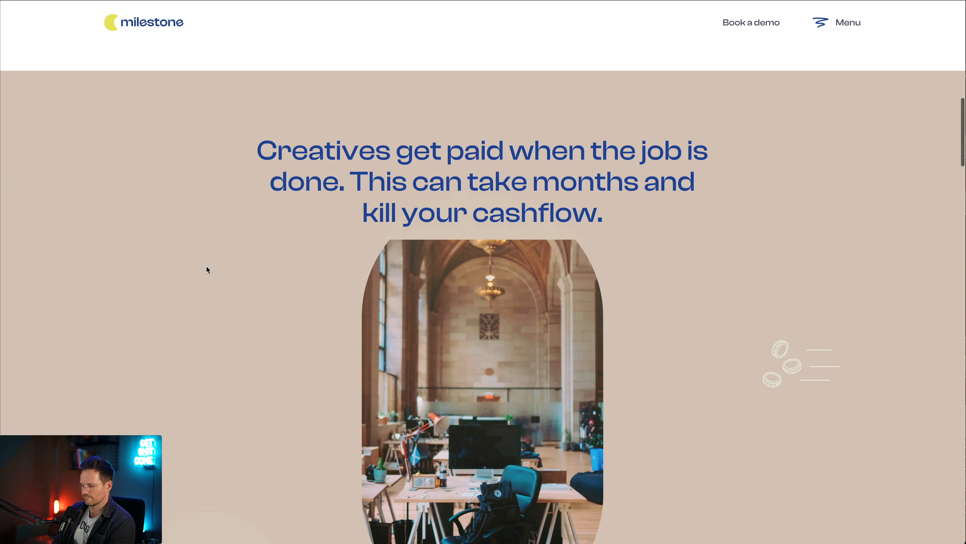
{"action": "scroll", "coordinate": [206, 265], "scroll_direction": "down", "scroll_amount": 10}
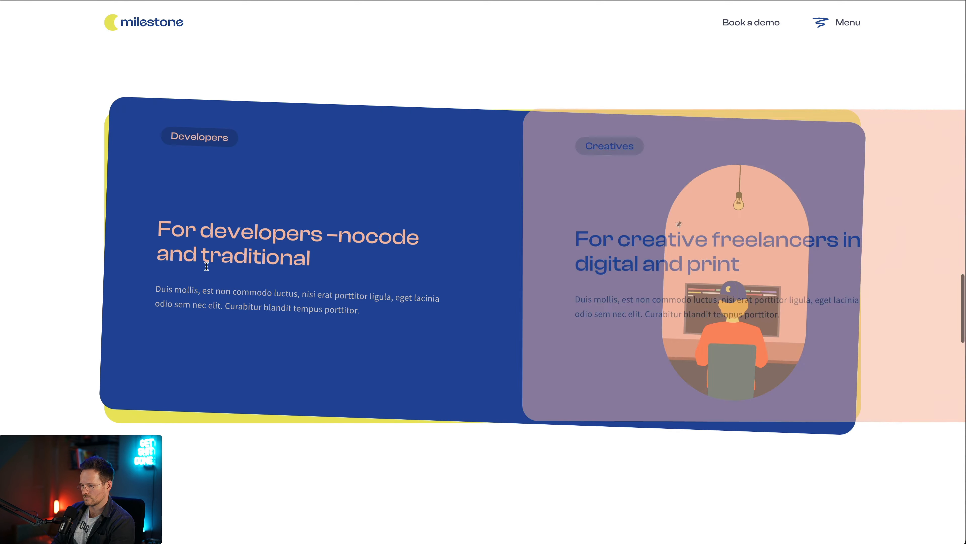
{"action": "scroll", "coordinate": [206, 265], "scroll_direction": "down", "scroll_amount": 5}
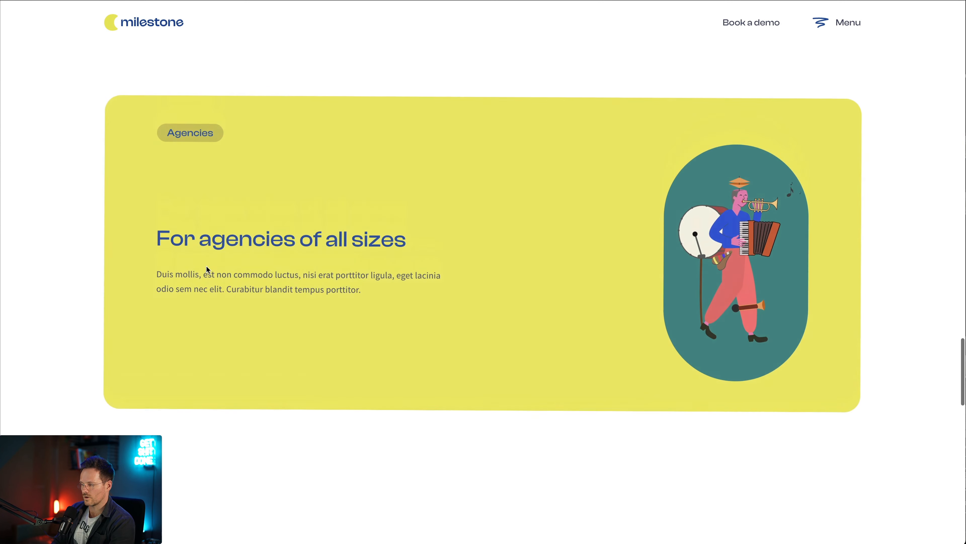
{"action": "scroll", "coordinate": [206, 266], "scroll_direction": "up", "scroll_amount": 3}
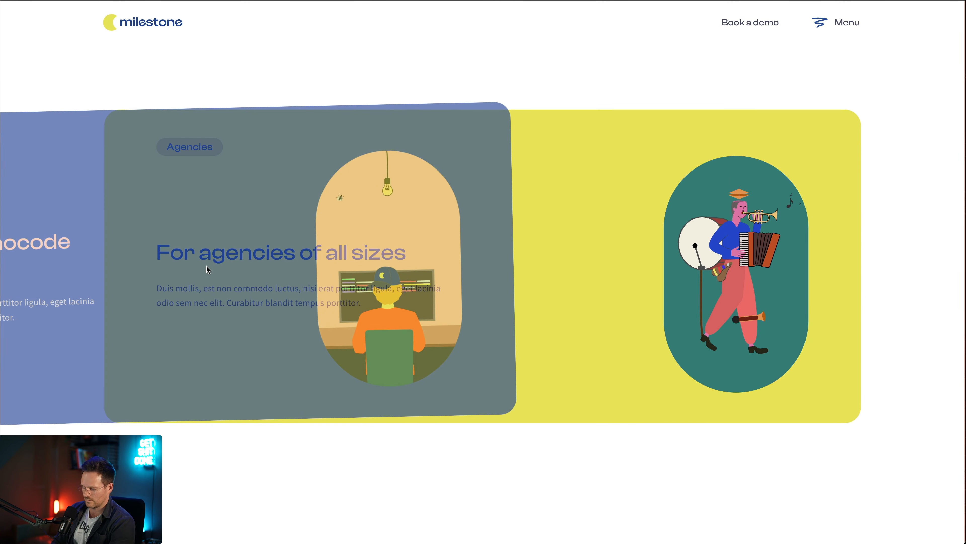
{"action": "scroll", "coordinate": [206, 265], "scroll_direction": "up", "scroll_amount": 1}
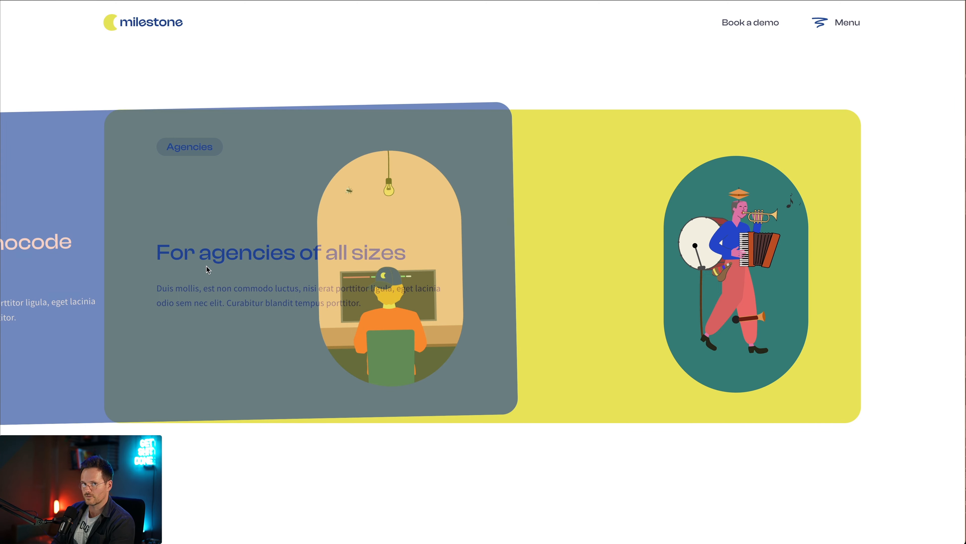
{"action": "scroll", "coordinate": [206, 265], "scroll_direction": "up", "scroll_amount": 1}
{"action": "scroll", "coordinate": [208, 269], "scroll_direction": "up", "scroll_amount": 3}
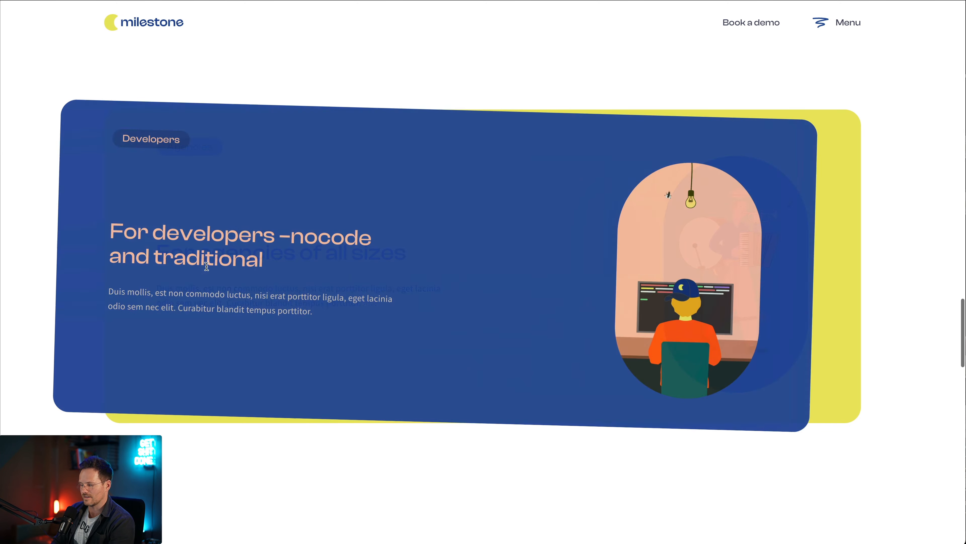
{"action": "scroll", "coordinate": [207, 266], "scroll_direction": "down", "scroll_amount": 5}
{"action": "scroll", "coordinate": [206, 265], "scroll_direction": "up", "scroll_amount": 10}
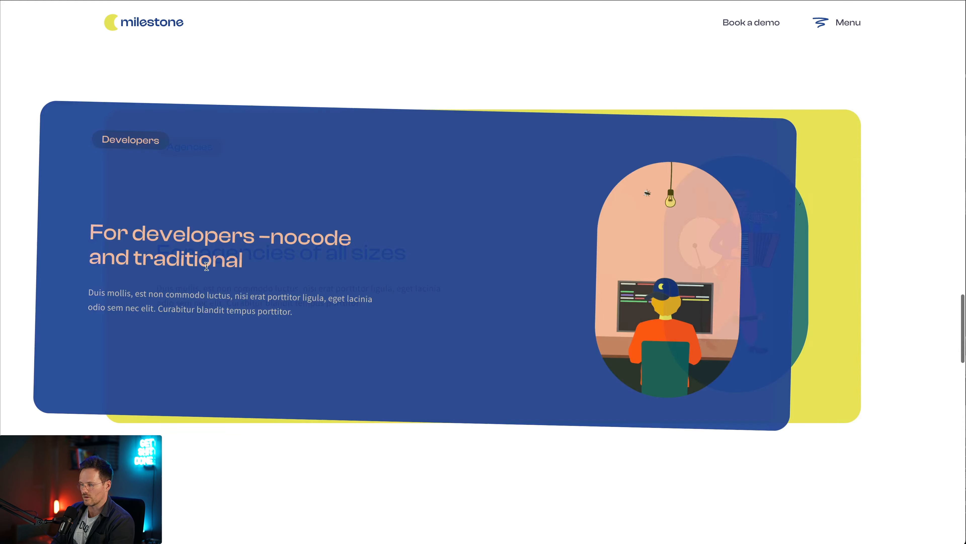
{"action": "scroll", "coordinate": [206, 265], "scroll_direction": "up", "scroll_amount": 3}
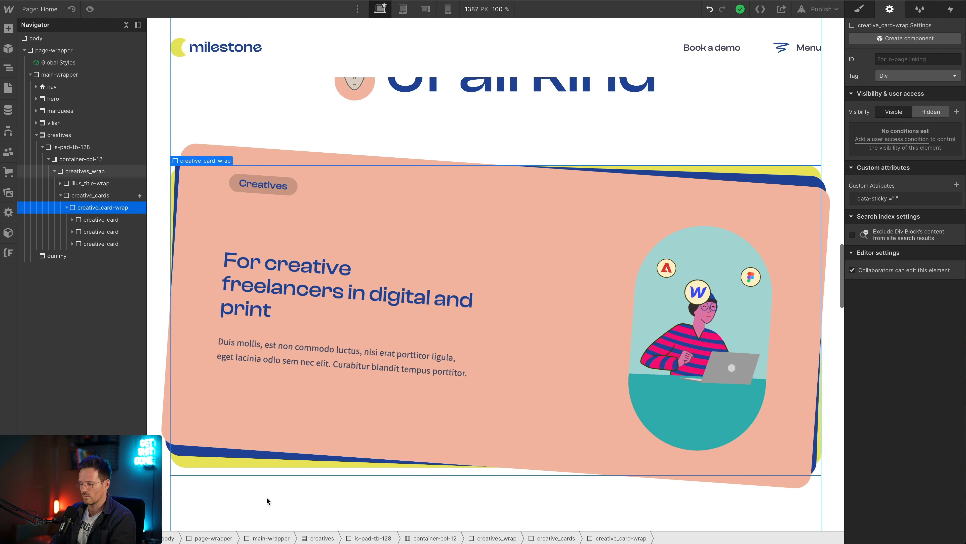
Review the creatives section in the Designer at the desktop, tablet, mobile landscape and mobile portrait breakpoints.
{"action": "scroll", "coordinate": [266, 496], "scroll_direction": "down", "scroll_amount": 1}
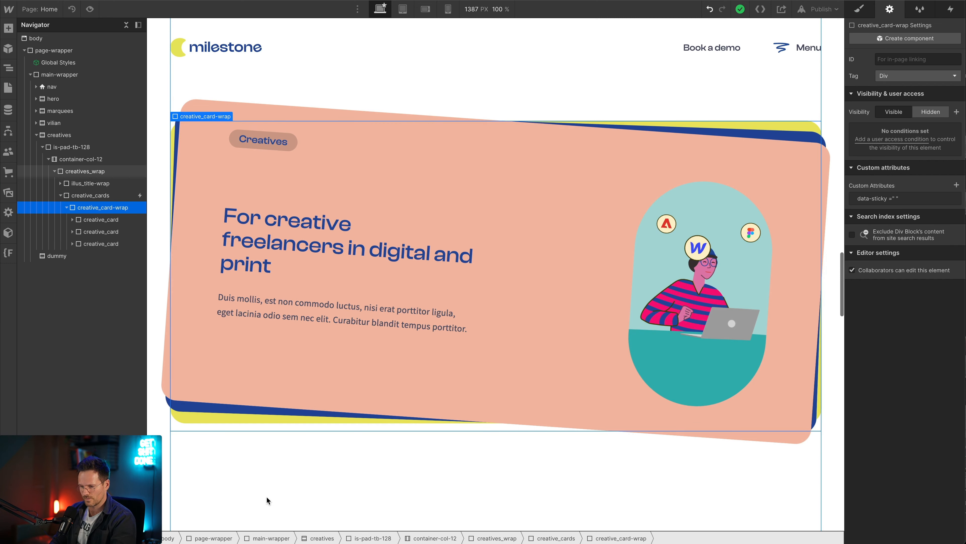
{"action": "left_click", "coordinate": [86, 172]}
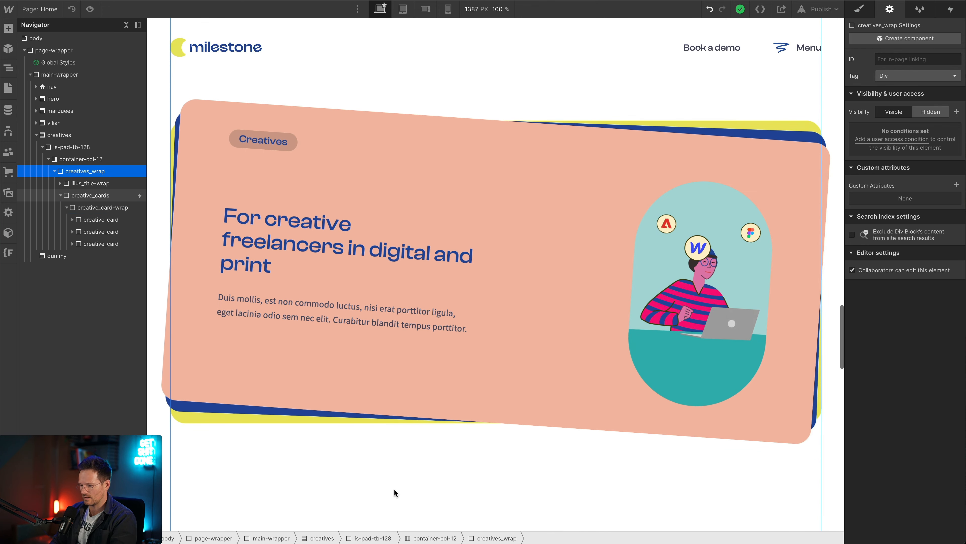
{"action": "scroll", "coordinate": [394, 488], "scroll_direction": "up", "scroll_amount": 4}
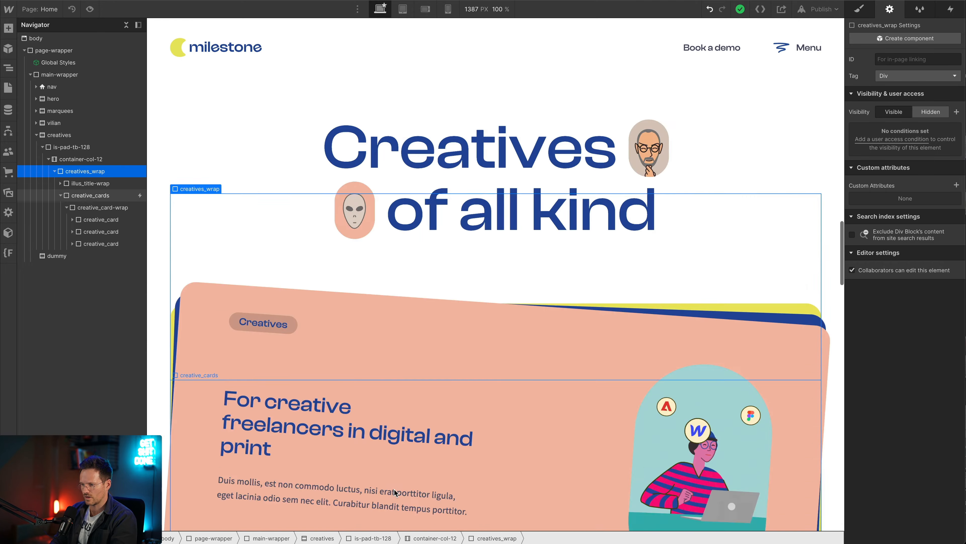
{"action": "scroll", "coordinate": [394, 489], "scroll_direction": "down", "scroll_amount": 4}
{"action": "left_click", "coordinate": [402, 9]}
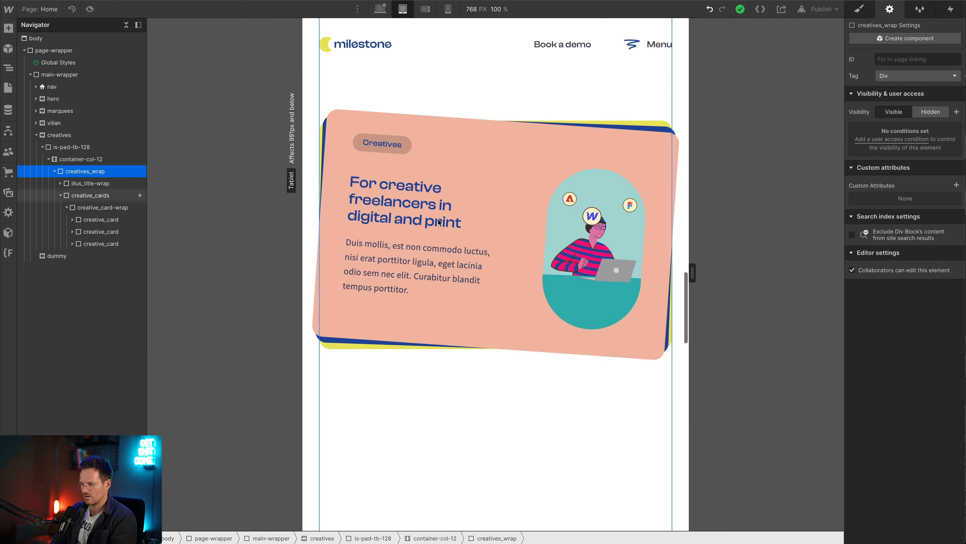
{"action": "scroll", "coordinate": [431, 281], "scroll_direction": "up", "scroll_amount": 10}
{"action": "scroll", "coordinate": [430, 284], "scroll_direction": "down", "scroll_amount": 10}
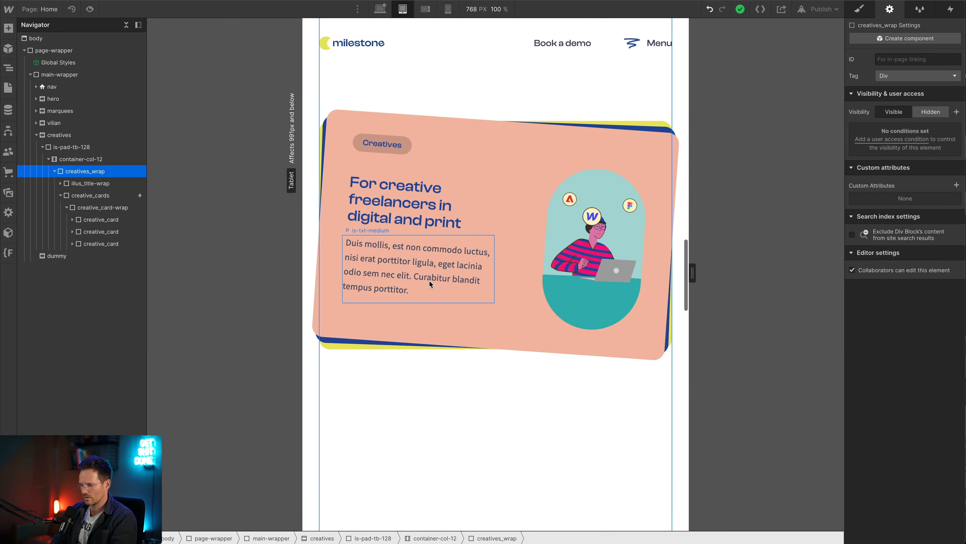
{"action": "left_click", "coordinate": [425, 8]}
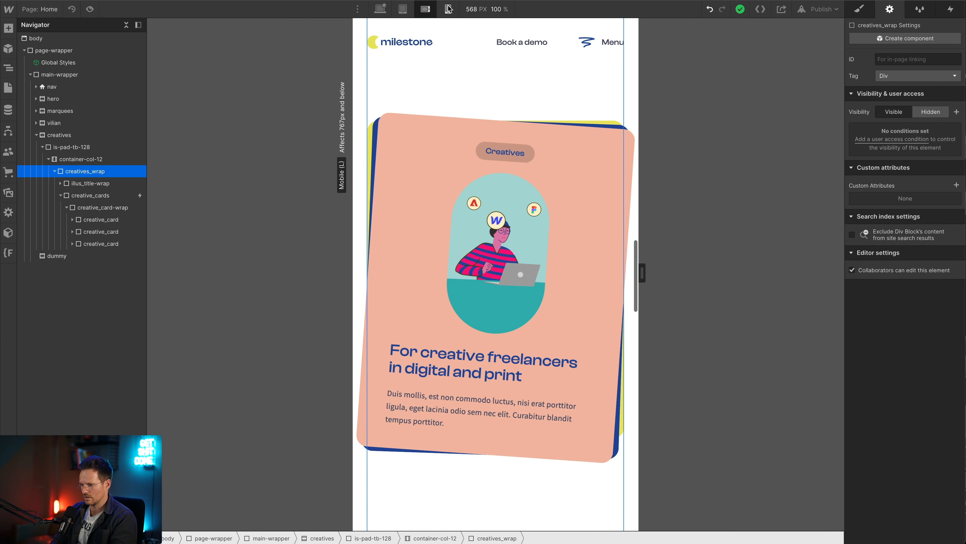
{"action": "left_click", "coordinate": [448, 9]}
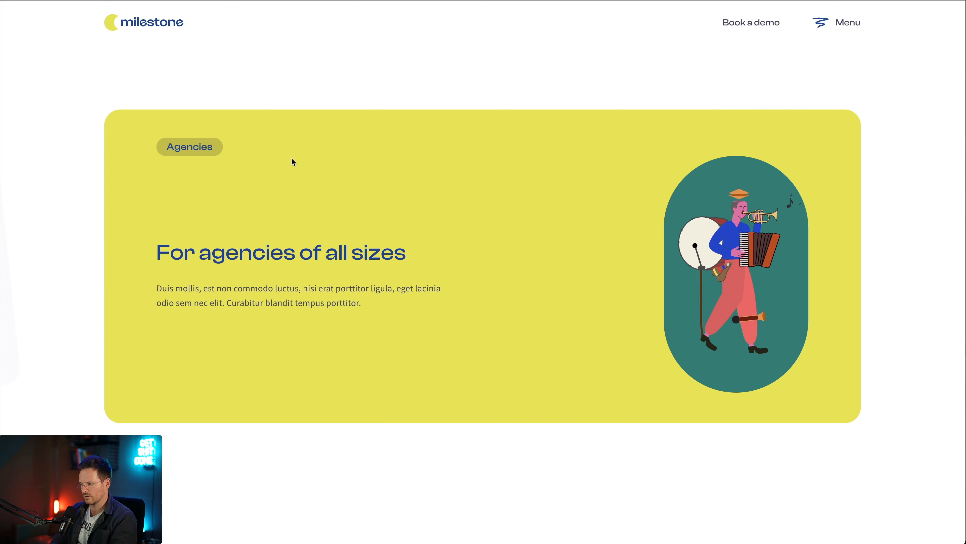
Inspect the sticky card stack on the live page with the developer tools' responsive view at 1450 and 768 px widths.
{"action": "key", "text": "super+alt+i"}
{"action": "scroll", "coordinate": [342, 231], "scroll_direction": "up", "scroll_amount": 5}
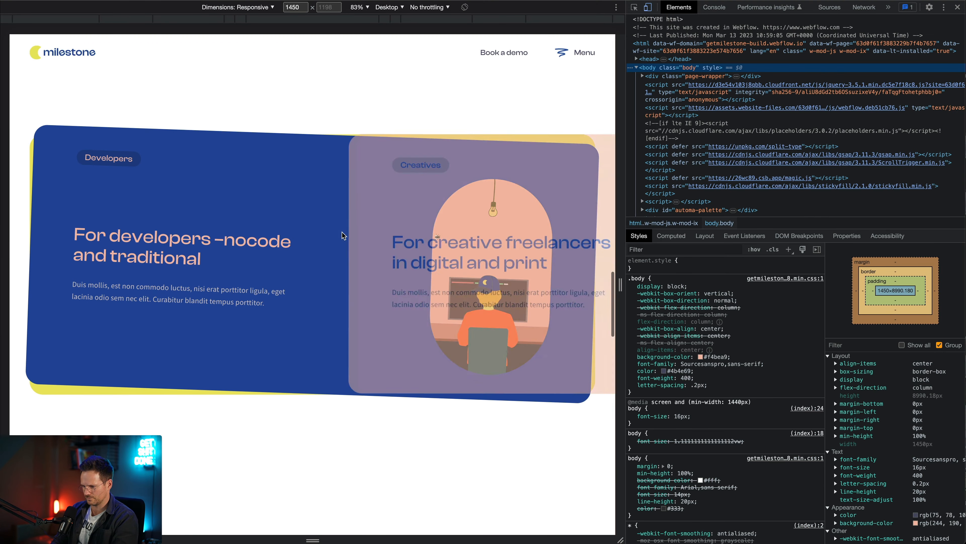
{"action": "scroll", "coordinate": [342, 232], "scroll_direction": "down", "scroll_amount": 3}
{"action": "scroll", "coordinate": [342, 231], "scroll_direction": "down", "scroll_amount": 5}
{"action": "scroll", "coordinate": [342, 225], "scroll_direction": "up", "scroll_amount": 5}
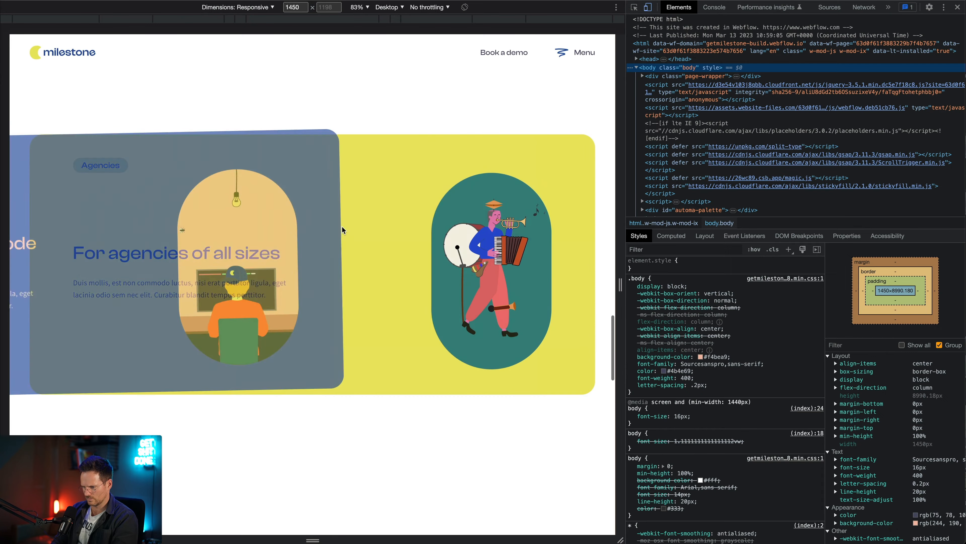
{"action": "scroll", "coordinate": [342, 227], "scroll_direction": "down", "scroll_amount": 2}
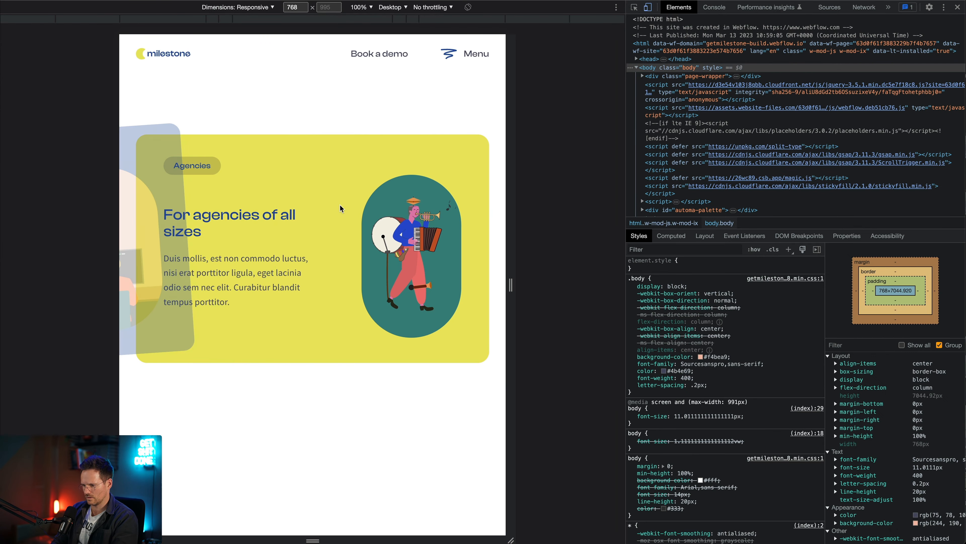
{"action": "scroll", "coordinate": [340, 204], "scroll_direction": "up", "scroll_amount": 3}
{"action": "scroll", "coordinate": [340, 206], "scroll_direction": "up", "scroll_amount": 3}
{"action": "scroll", "coordinate": [340, 208], "scroll_direction": "down", "scroll_amount": 6}
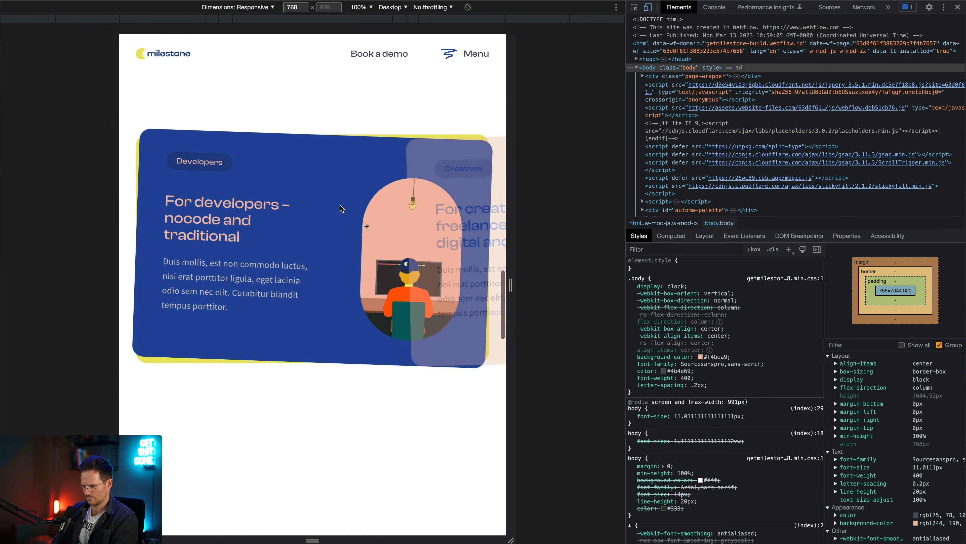
{"action": "scroll", "coordinate": [340, 204], "scroll_direction": "down", "scroll_amount": 4}
{"action": "scroll", "coordinate": [340, 204], "scroll_direction": "up", "scroll_amount": 3}
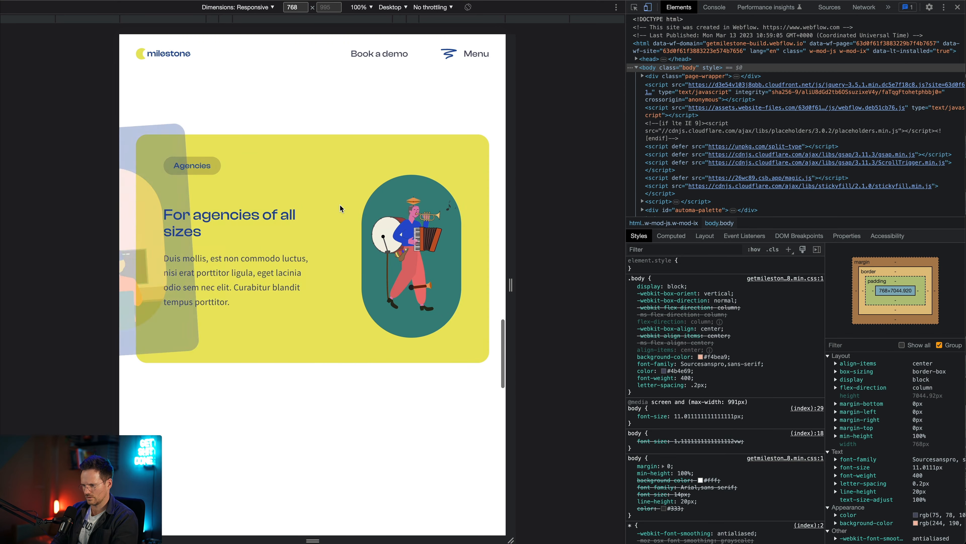
Check how the Creatives, Developers and Agencies cards stack and slide away at 425 and 375 px widths.
{"action": "left_click", "coordinate": [412, 19]}
{"action": "scroll", "coordinate": [339, 218], "scroll_direction": "up", "scroll_amount": 3}
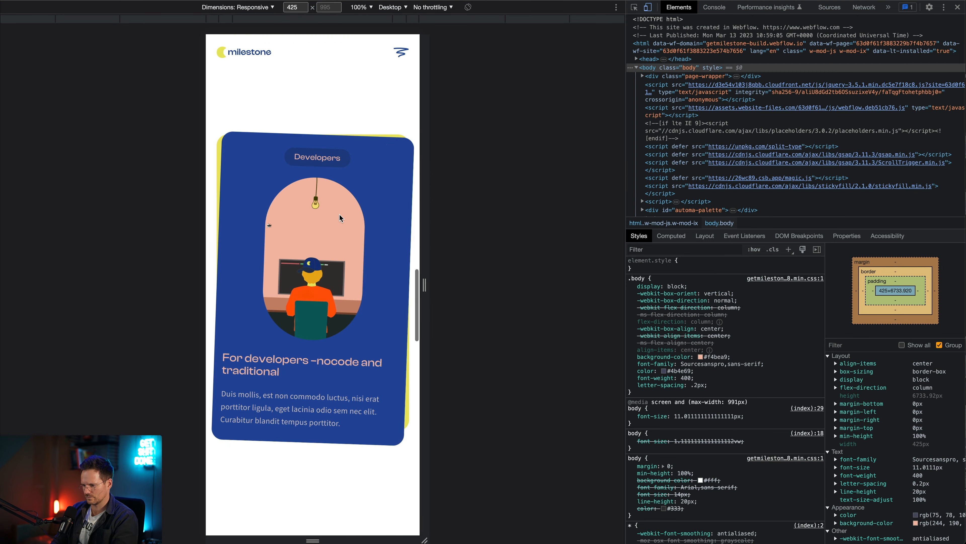
{"action": "scroll", "coordinate": [339, 217], "scroll_direction": "up", "scroll_amount": 3}
{"action": "scroll", "coordinate": [340, 218], "scroll_direction": "down", "scroll_amount": 6}
{"action": "left_click", "coordinate": [395, 19]}
{"action": "scroll", "coordinate": [326, 225], "scroll_direction": "up", "scroll_amount": 5}
{"action": "scroll", "coordinate": [326, 224], "scroll_direction": "down", "scroll_amount": 5}
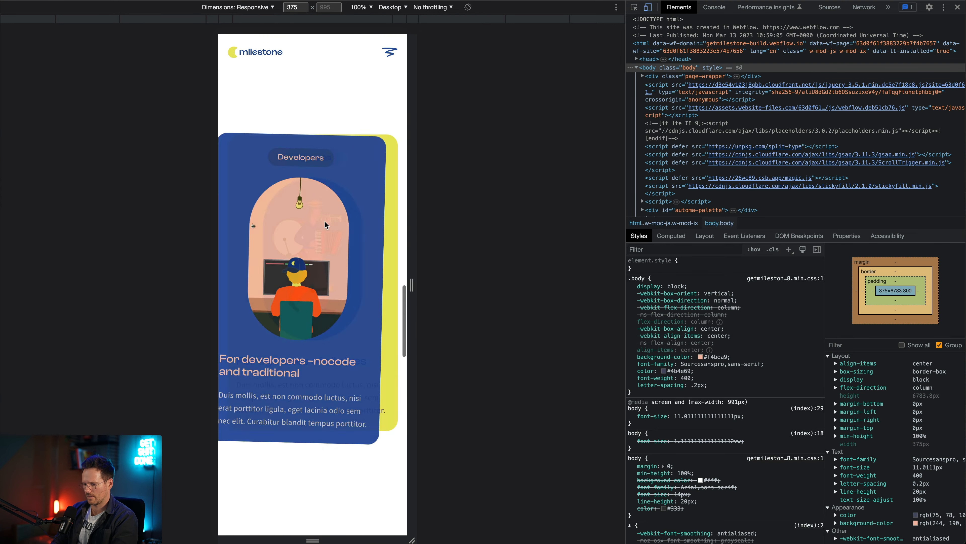
{"action": "scroll", "coordinate": [326, 224], "scroll_direction": "down", "scroll_amount": 3}
{"action": "scroll", "coordinate": [326, 225], "scroll_direction": "up", "scroll_amount": 5}
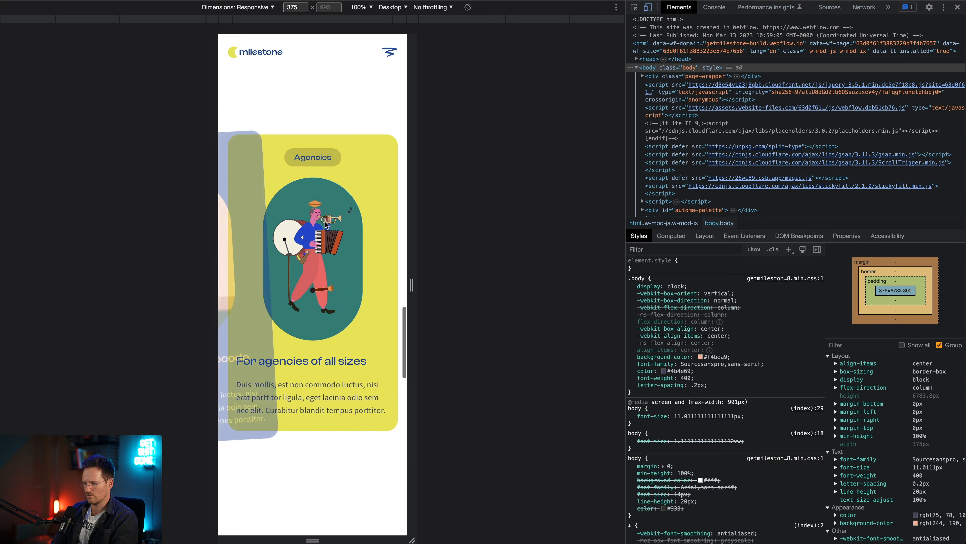
{"action": "scroll", "coordinate": [325, 224], "scroll_direction": "up", "scroll_amount": 5}
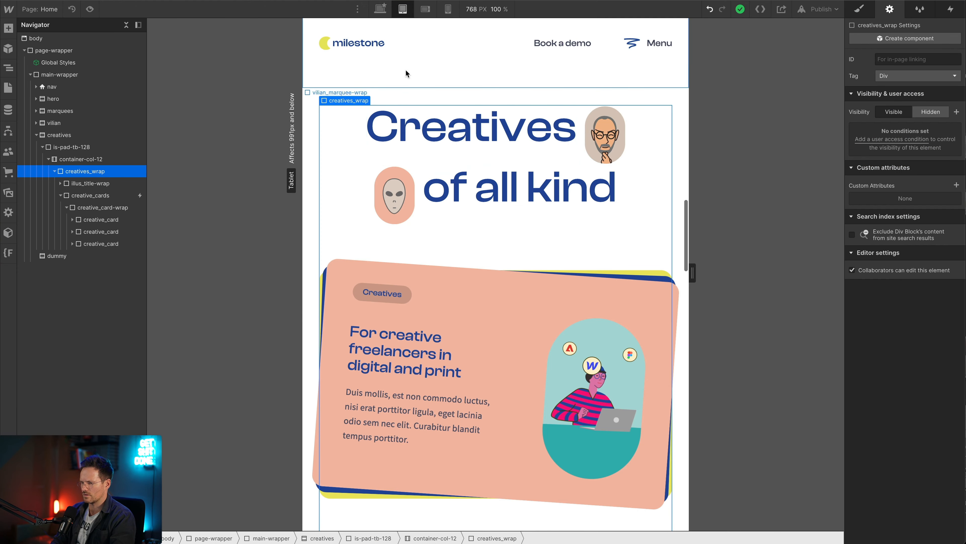
Center-align the children of the heading-row in the "Creatives of all kind" title at the desktop breakpoint.
{"action": "left_click", "coordinate": [380, 9]}
{"action": "scroll", "coordinate": [446, 258], "scroll_direction": "up", "scroll_amount": 1}
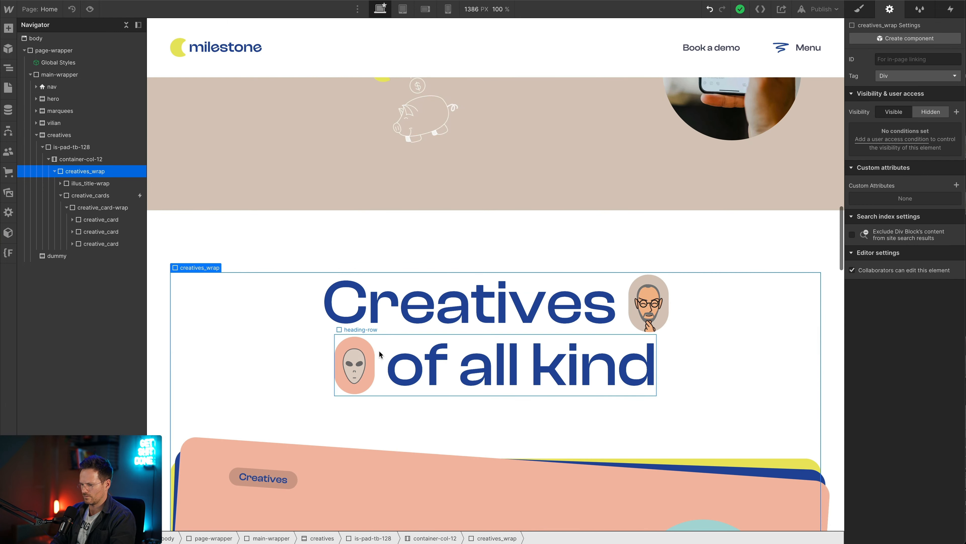
{"action": "left_click", "coordinate": [383, 376]}
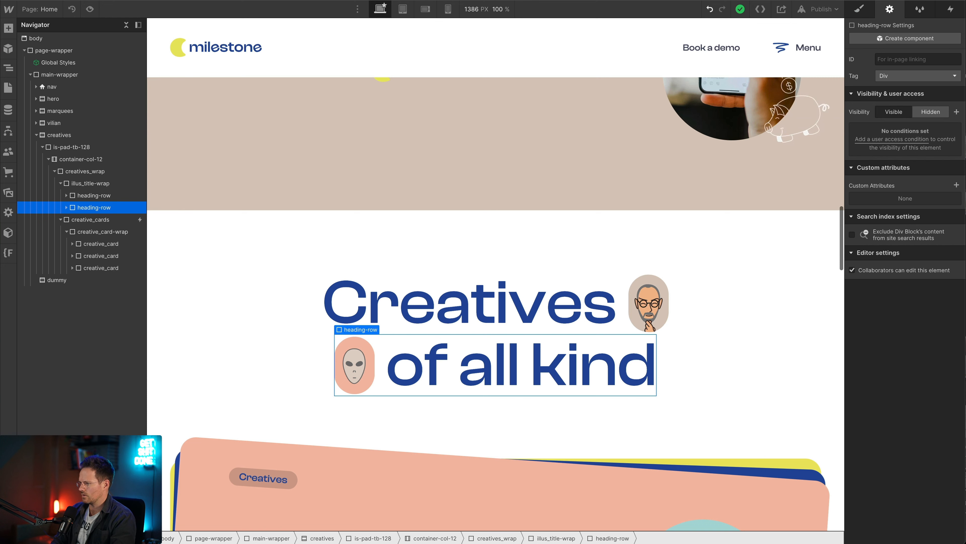
{"action": "key", "text": "s"}
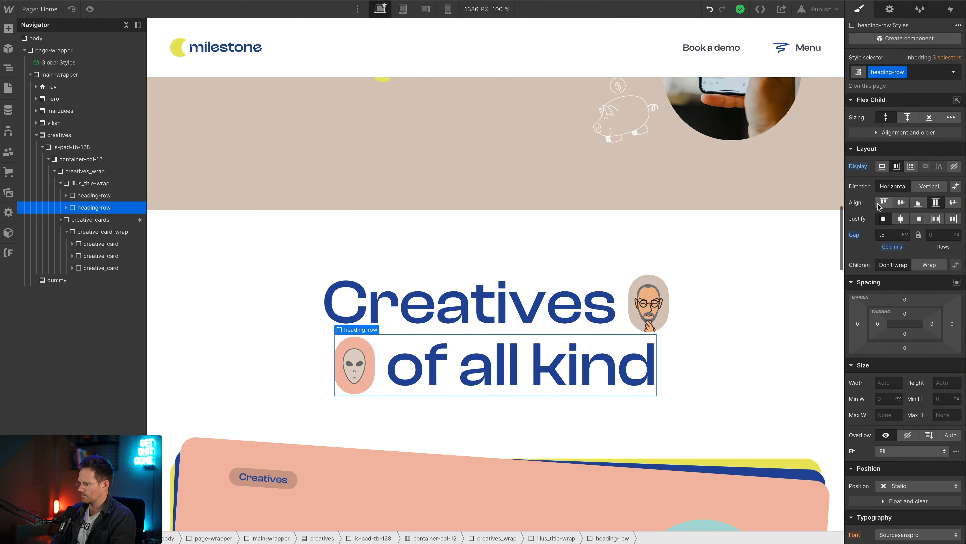
{"action": "left_click", "coordinate": [902, 202]}
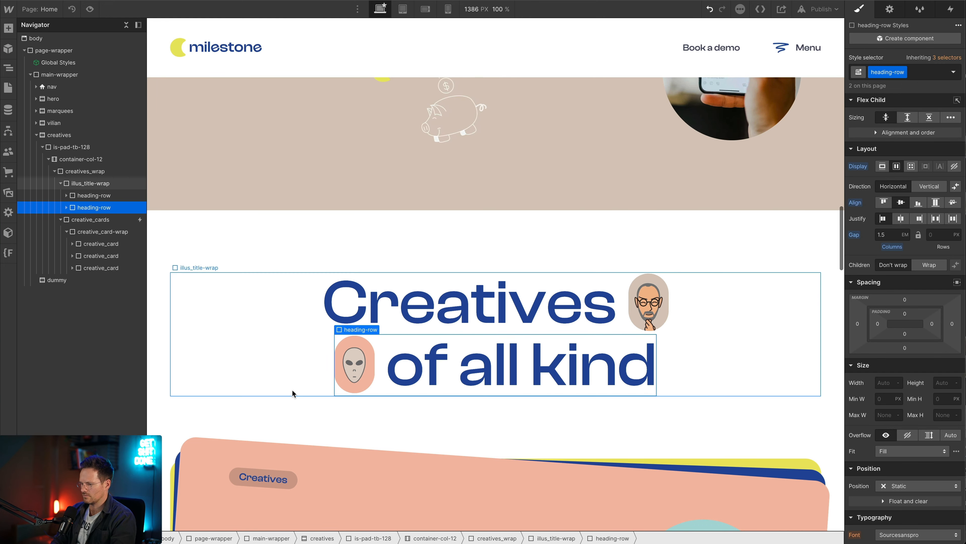
Reset the illu-title font size at the mobile landscape breakpoint and set it to 5 EM.
{"action": "left_click", "coordinate": [403, 9]}
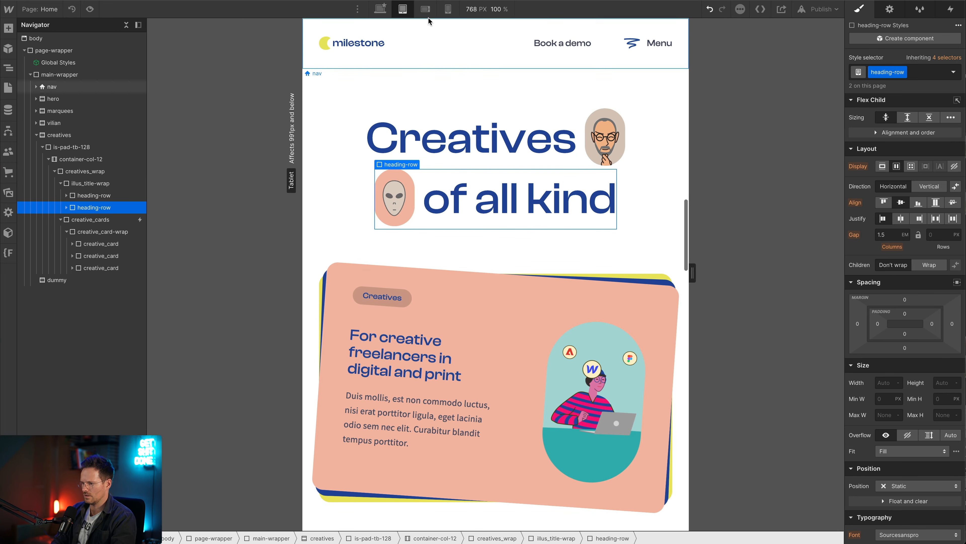
{"action": "left_click", "coordinate": [425, 9]}
{"action": "left_click", "coordinate": [428, 121]}
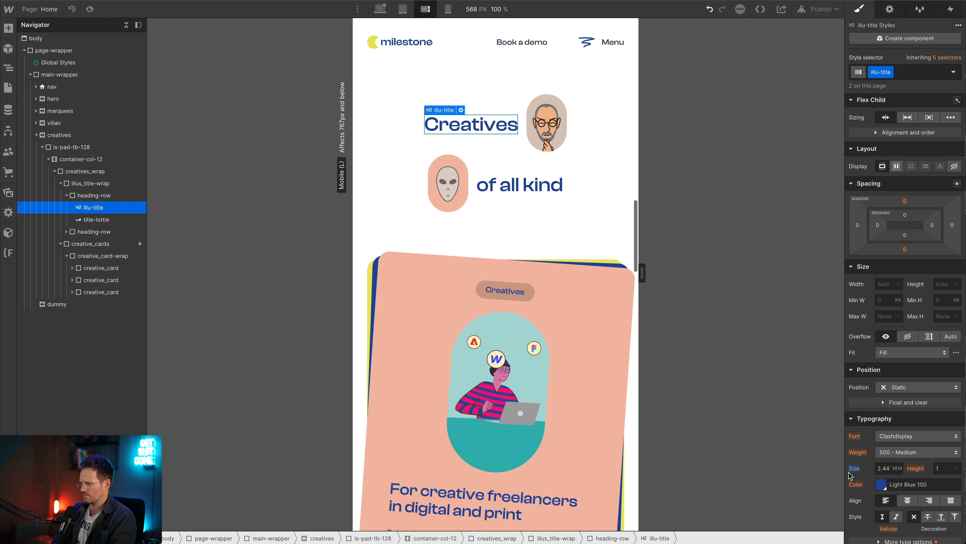
{"action": "left_click", "coordinate": [856, 472], "text": "alt"}
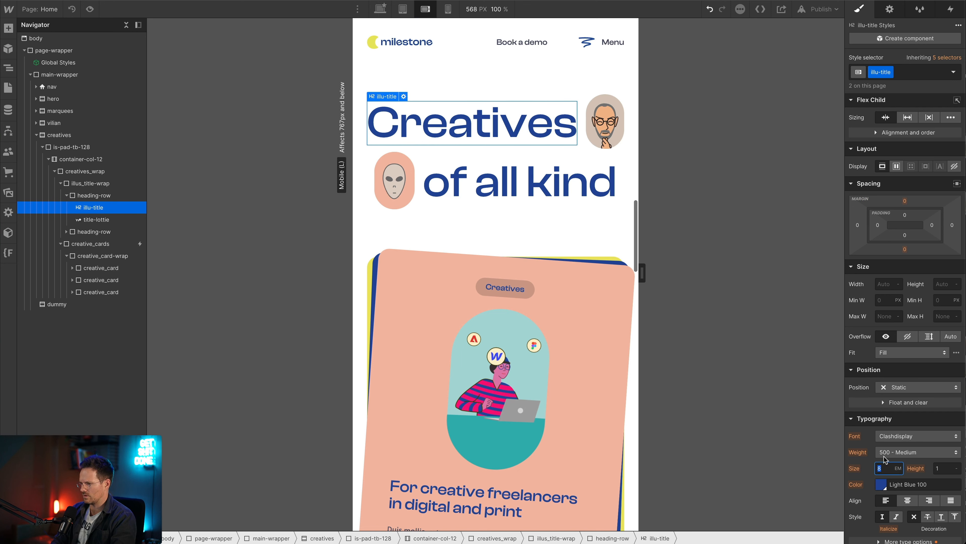
{"action": "type", "text": "6"}
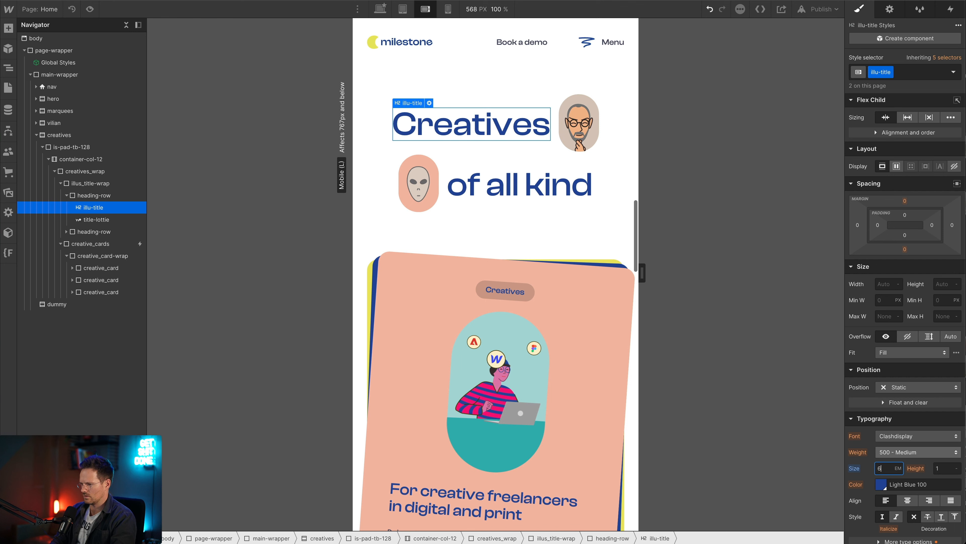
{"action": "key", "text": "Down"}
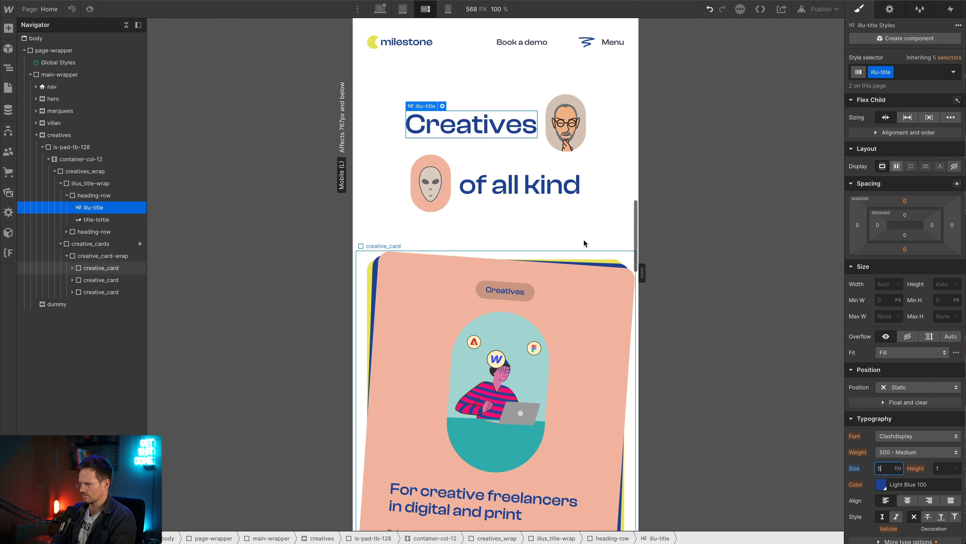
Set the width of the title-lottie illustration to 6 EM at the desktop breakpoint.
{"action": "left_click", "coordinate": [572, 122]}
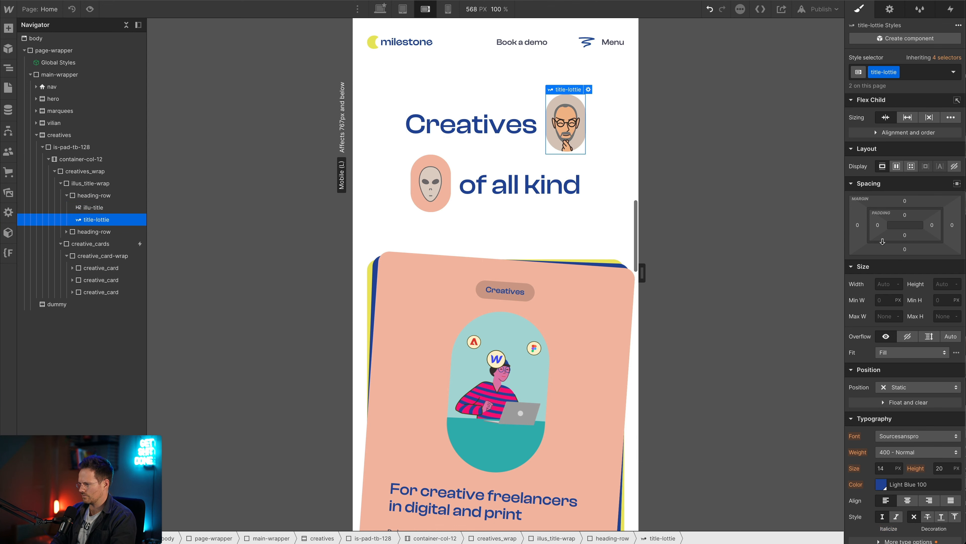
{"action": "scroll", "coordinate": [905, 376], "scroll_direction": "down", "scroll_amount": 1}
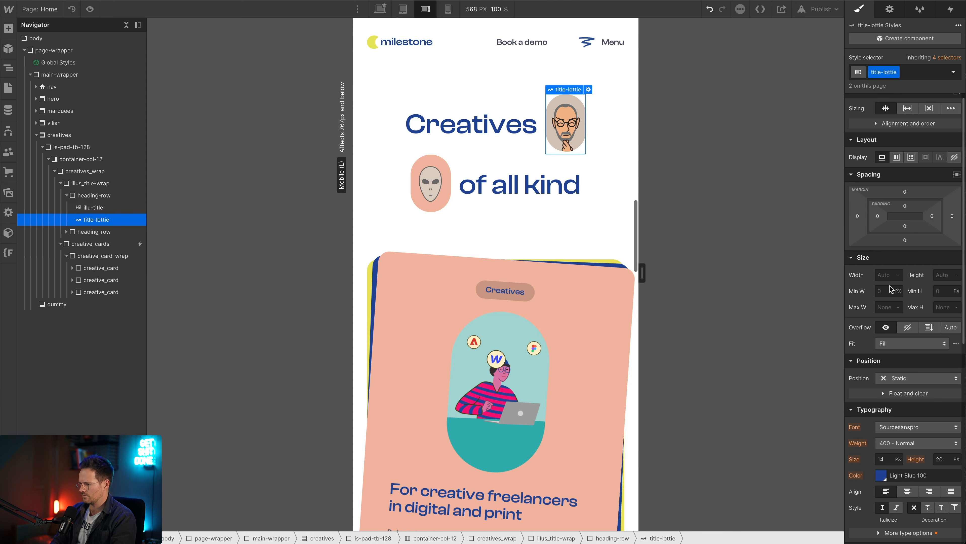
{"action": "key", "text": "shift+1"}
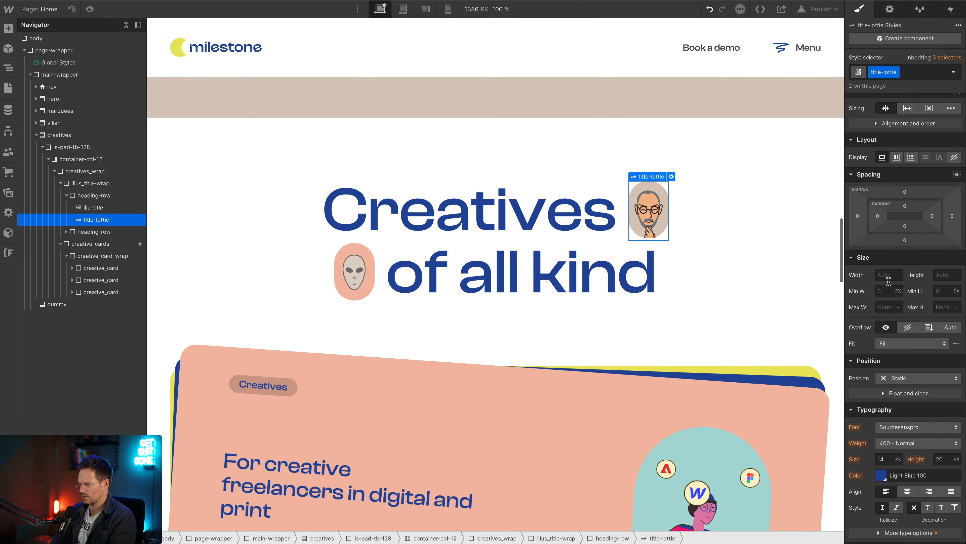
{"action": "type", "text": "8e"}
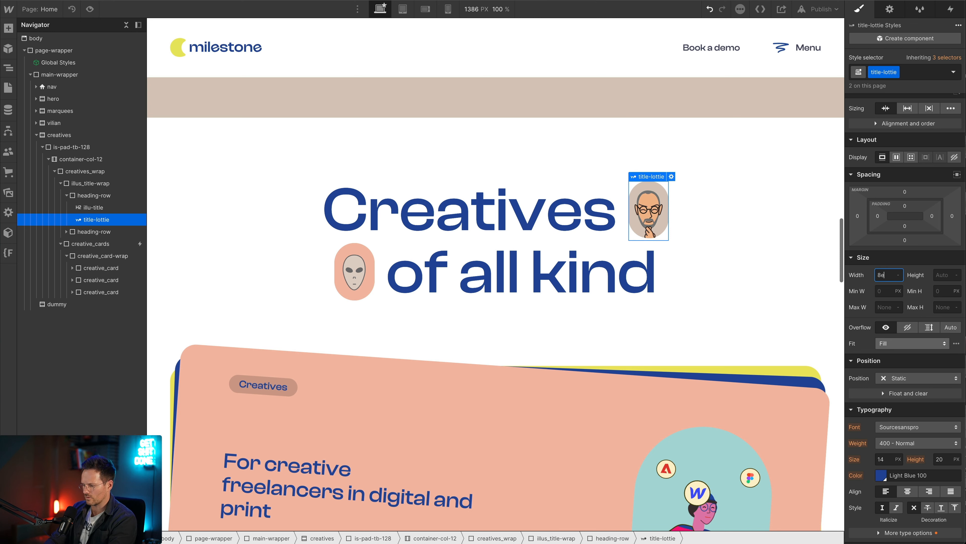
{"action": "type", "text": "m"}
{"action": "key", "text": "Down"}
{"action": "key", "text": "Down"}
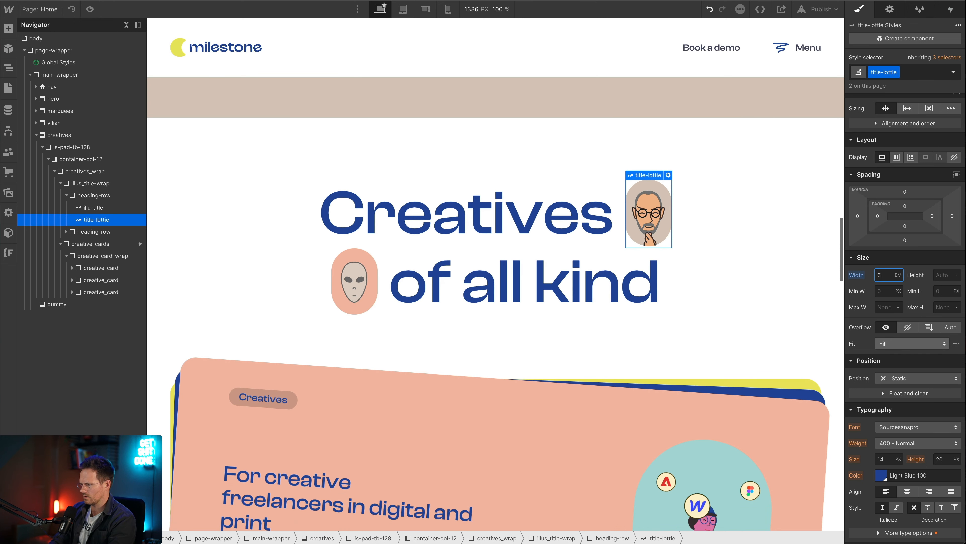
{"action": "key", "text": "Up"}
{"action": "key", "text": "Down"}
Check the title at the tablet breakpoint and set the title-lottie width to 5 EM at mobile landscape.
{"action": "left_click", "coordinate": [425, 9]}
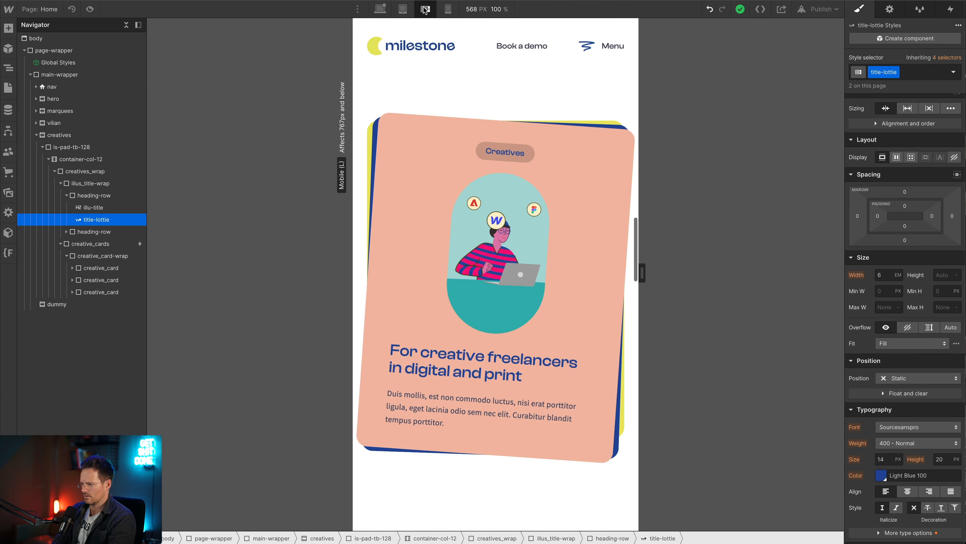
{"action": "left_click", "coordinate": [403, 9]}
{"action": "scroll", "coordinate": [416, 199], "scroll_direction": "up", "scroll_amount": 6}
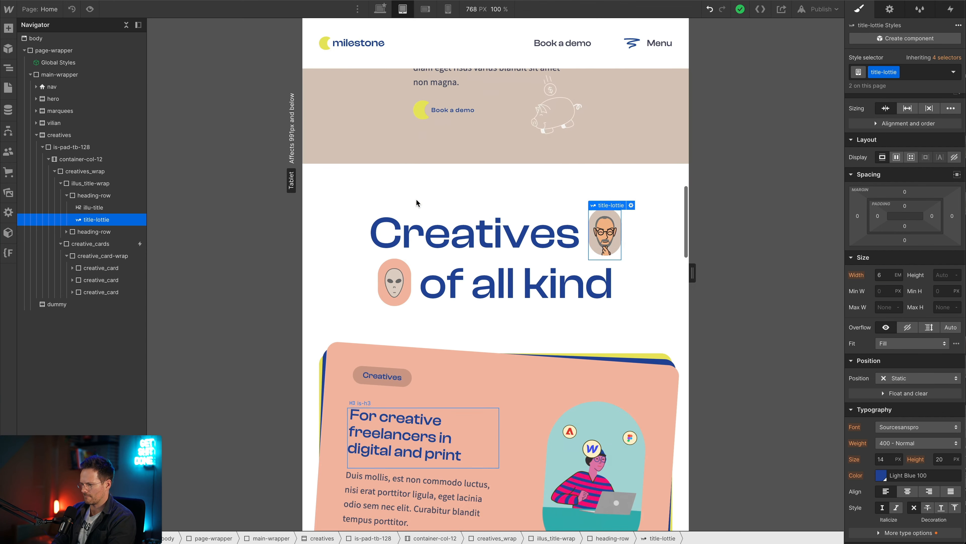
{"action": "left_click", "coordinate": [425, 9]}
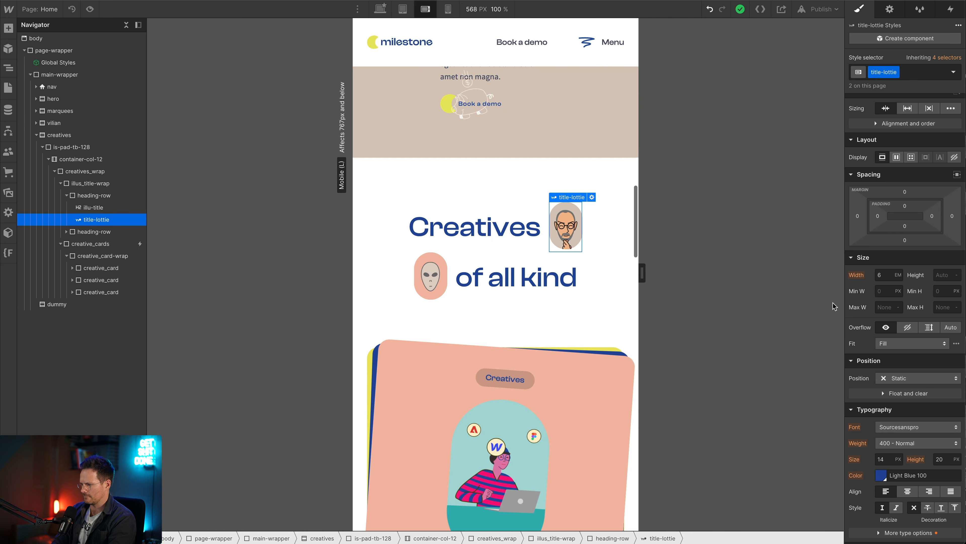
{"action": "type", "text": "5"}
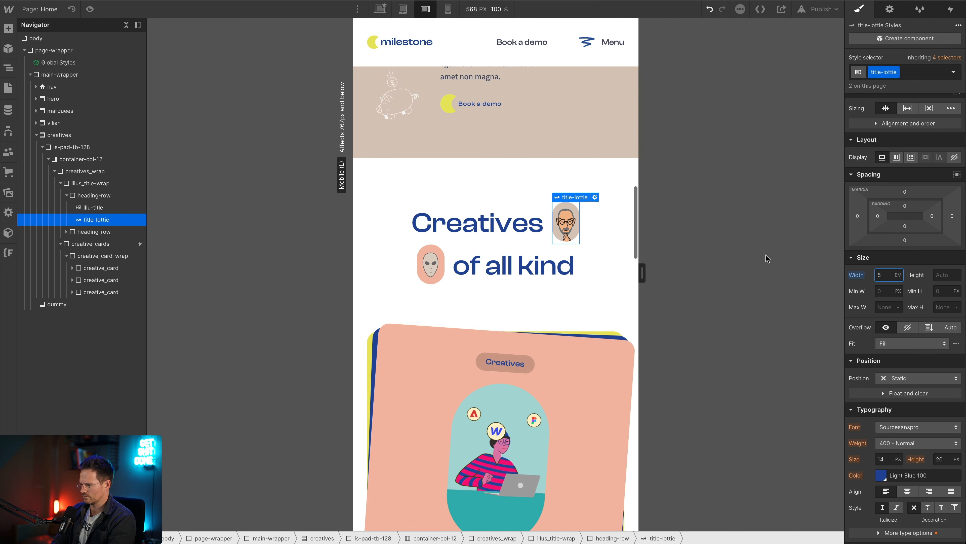
Reset the illu-title font size at the mobile portrait breakpoint and set it to 3.6 EM.
{"action": "left_click", "coordinate": [448, 9]}
{"action": "left_click", "coordinate": [477, 227]}
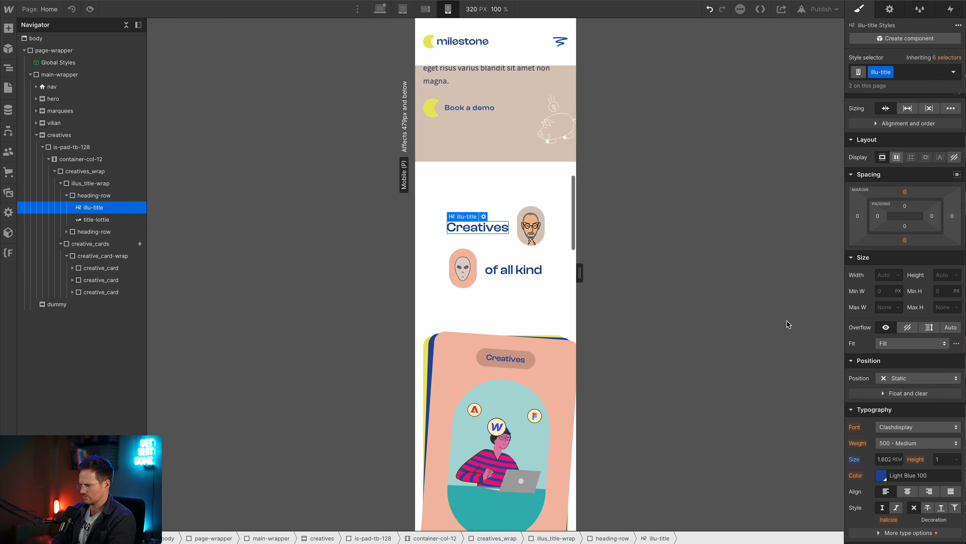
{"action": "left_click", "coordinate": [856, 462], "text": "alt"}
{"action": "type", "text": "4"}
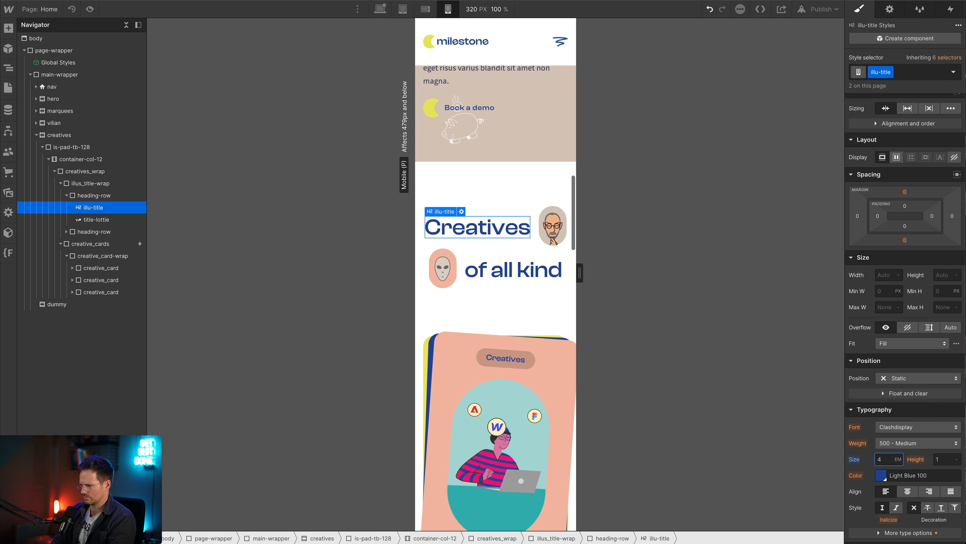
{"action": "key", "text": "alt+Down"}
{"action": "key", "text": "alt+Down"}
{"action": "key", "text": "alt+Down"}
{"action": "key", "text": "alt+Down"}
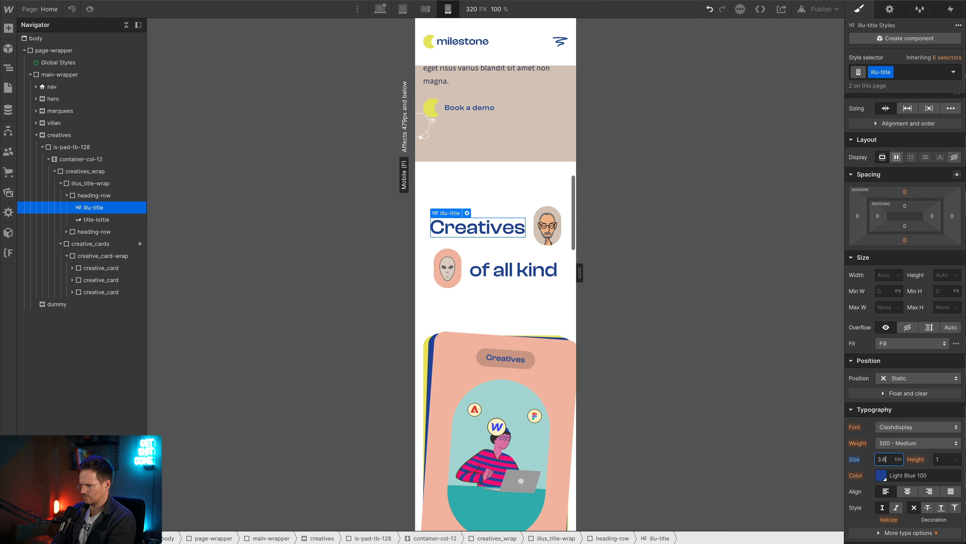
{"action": "key", "text": "alt+Up"}
{"action": "key", "text": "alt+Down"}
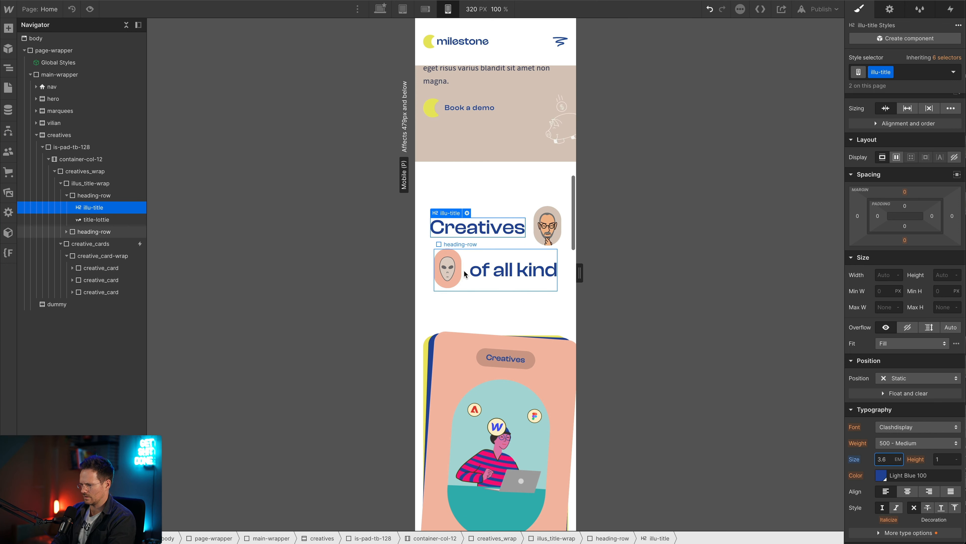
At mobile portrait, set the title-lottie width to 4 EM and the heading-row column gap to 1 EM.
{"action": "left_click", "coordinate": [543, 240]}
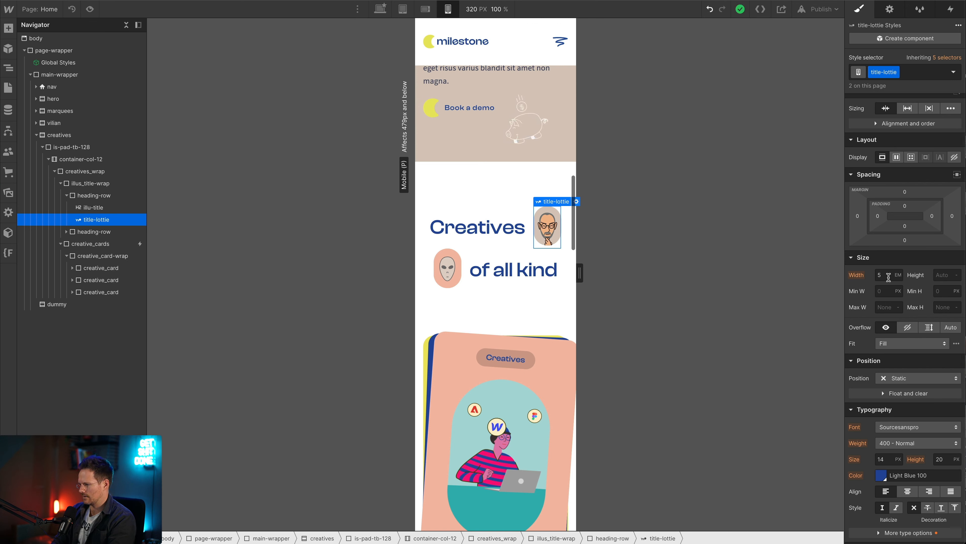
{"action": "type", "text": "4"}
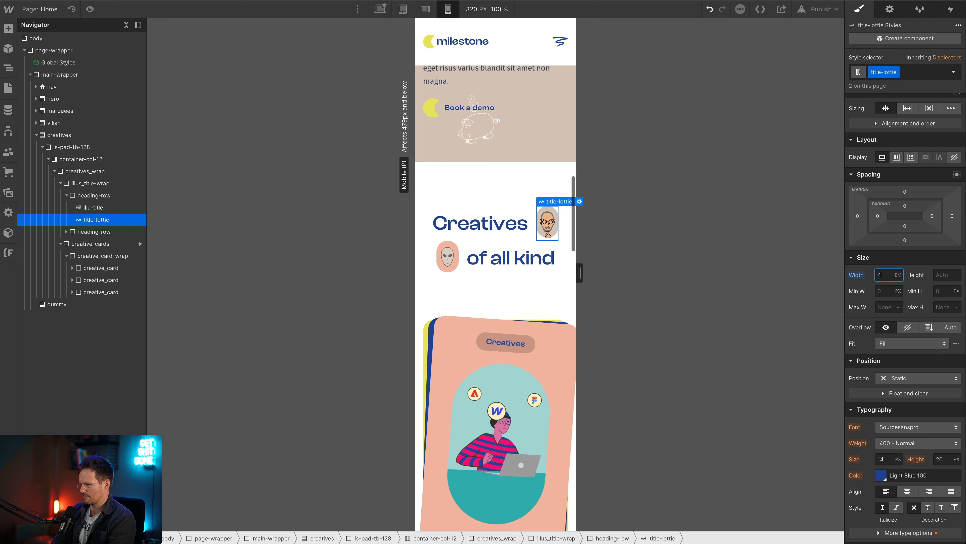
{"action": "left_click", "coordinate": [447, 265]}
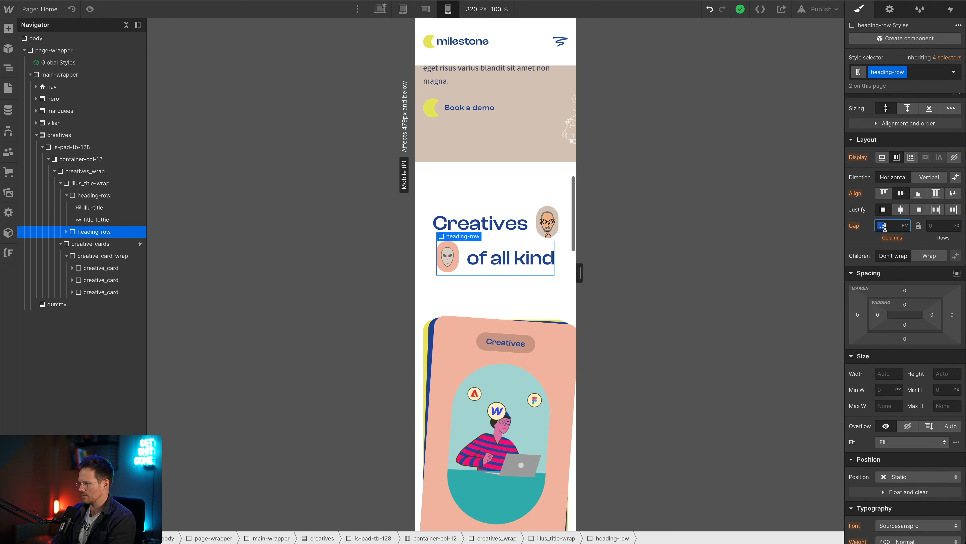
{"action": "type", "text": "1"}
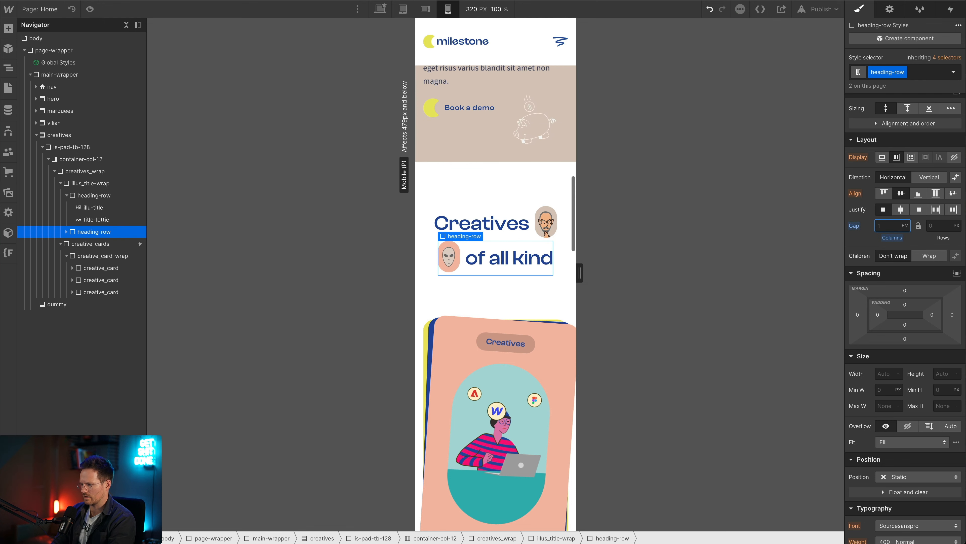
Select creatives_wrap, open its row gap for editing and switch to the mobile landscape breakpoint.
{"action": "left_click", "coordinate": [488, 298]}
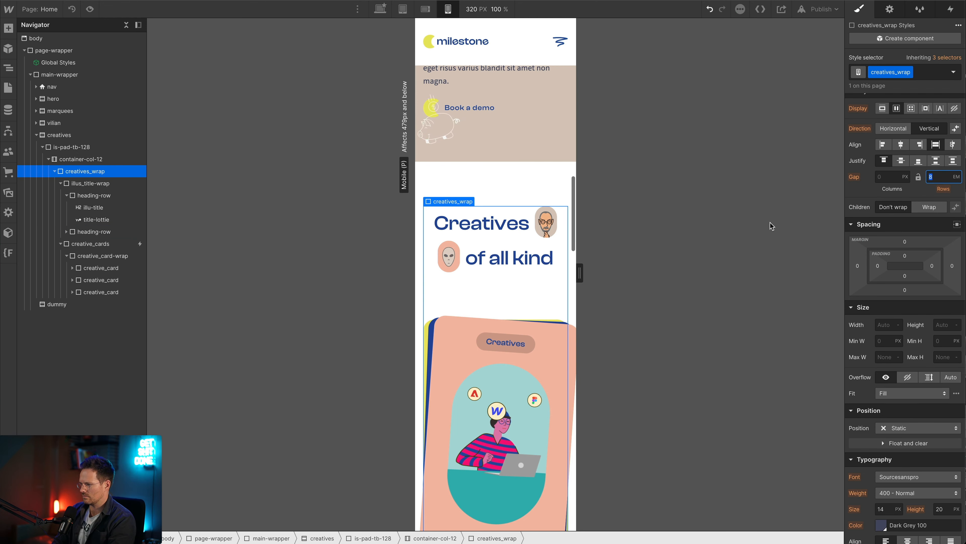
{"action": "left_click", "coordinate": [423, 12]}
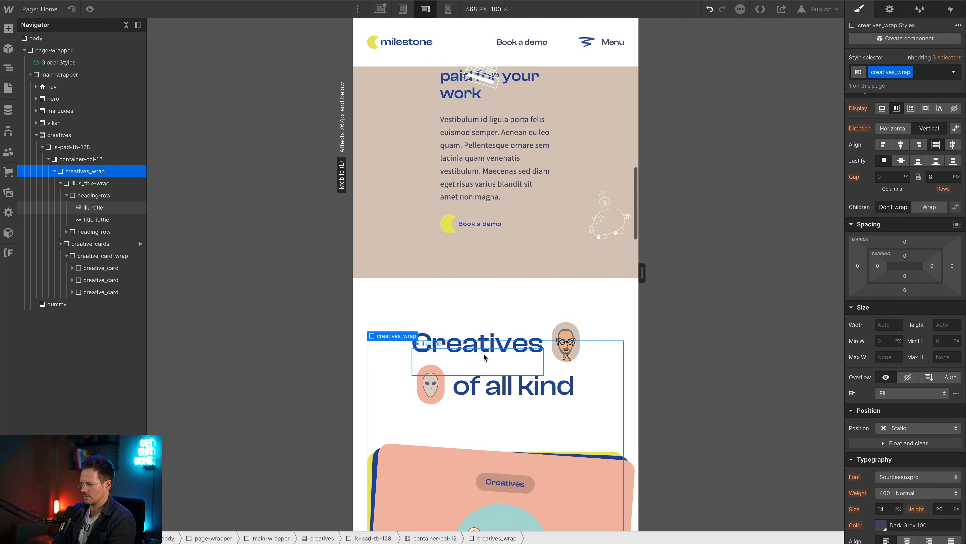